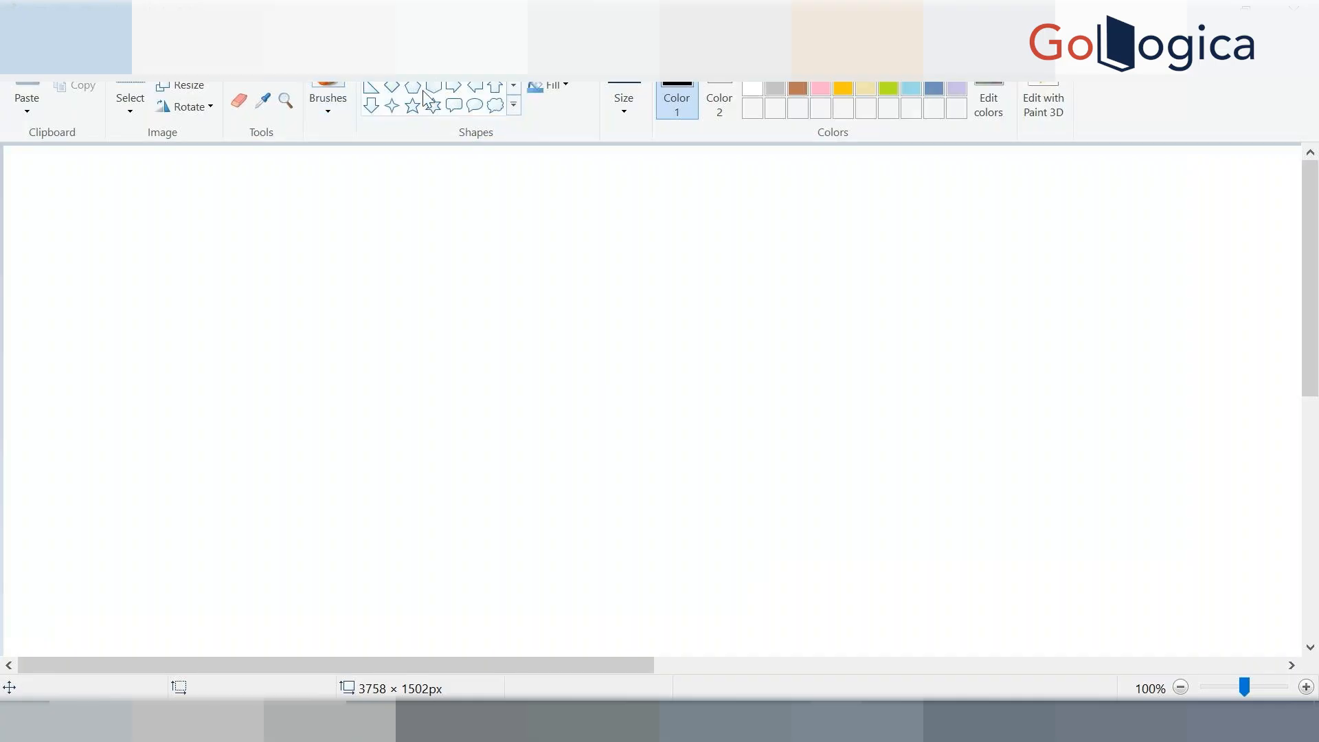
# Step: Draw a rectangle about 393 × 260 px and, beside it, a rounded rectangle about 216 × 292 px
pyautogui.moveTo(278, 369)
pyautogui.mouseDown()
pyautogui.moveTo(380, 455)
pyautogui.moveTo(547, 546)
pyautogui.mouseUp()
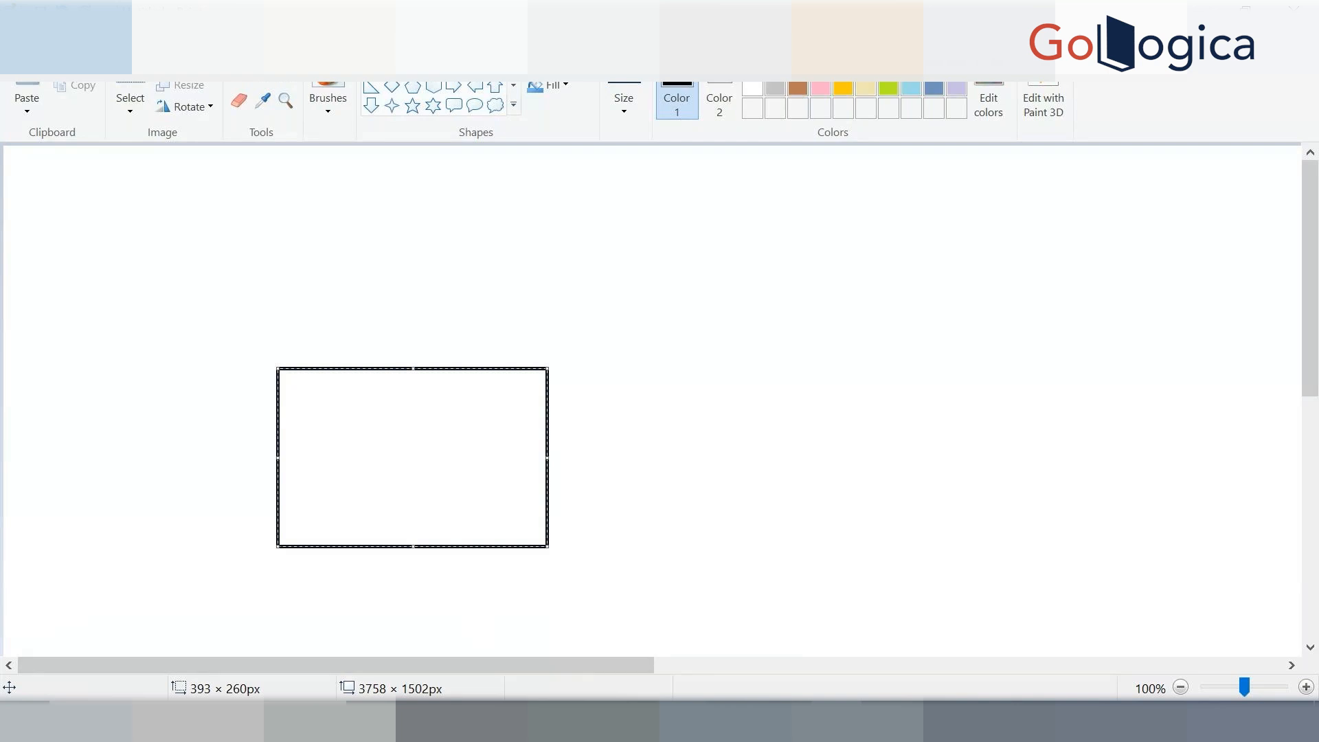
pyautogui.moveTo(681, 722)
pyautogui.click(550, 198)
pyautogui.moveTo(800, 347); pyautogui.dragTo(948, 547)
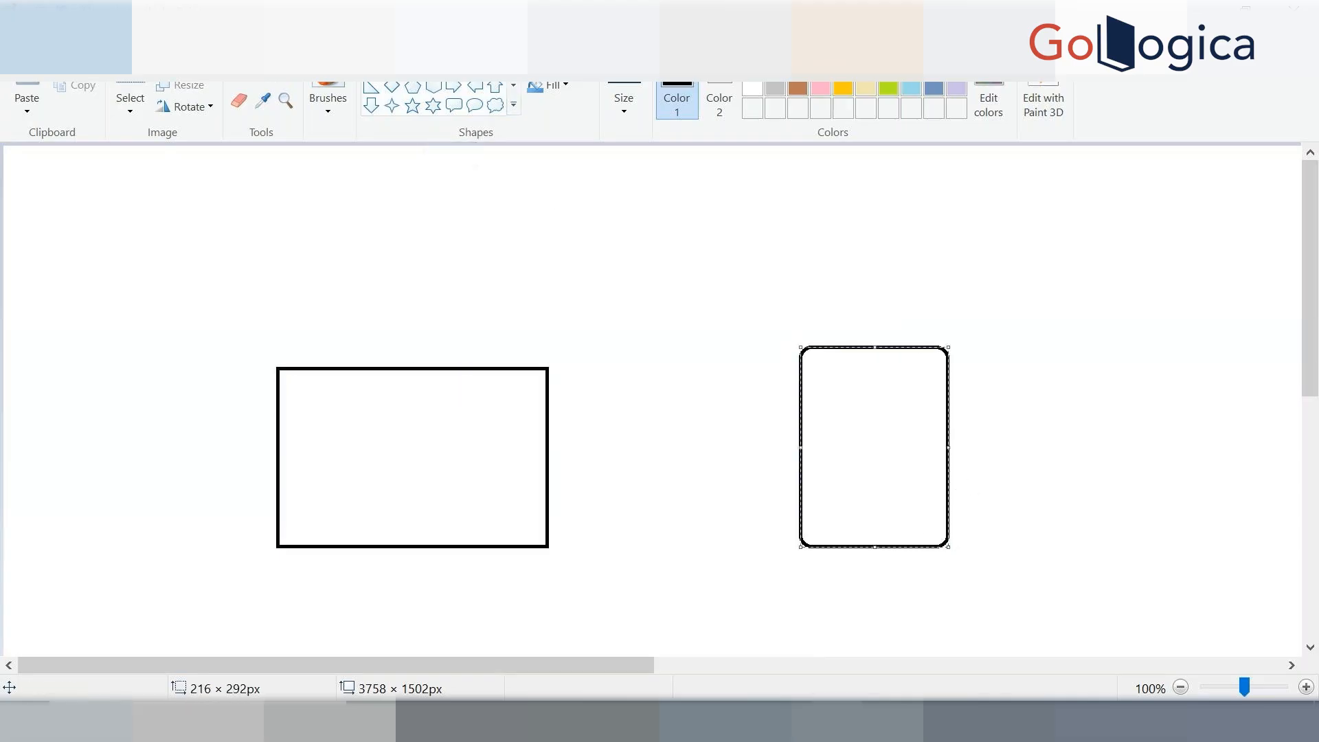
# Step: Add the text label "database" inside the rounded rectangle
pyautogui.click(286, 84)
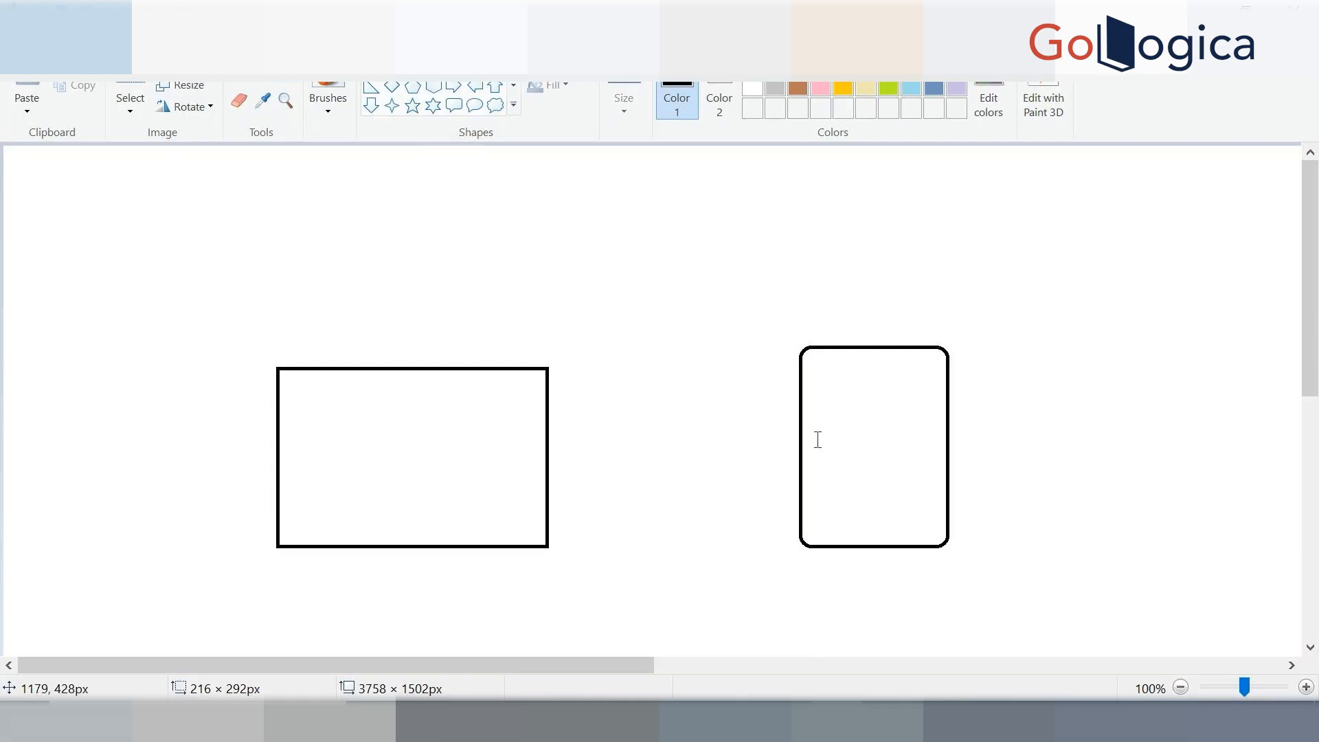
pyautogui.click(852, 420)
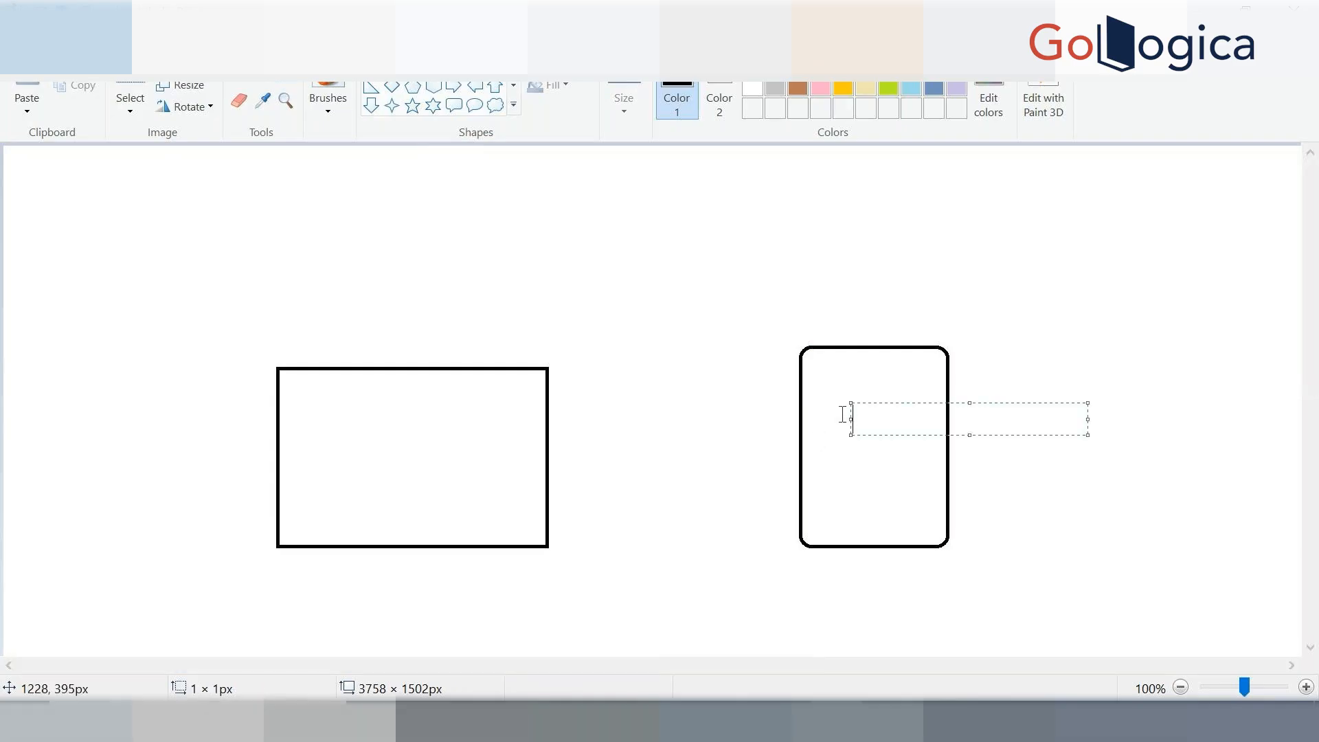
pyautogui.click(837, 413)
pyautogui.click(840, 414)
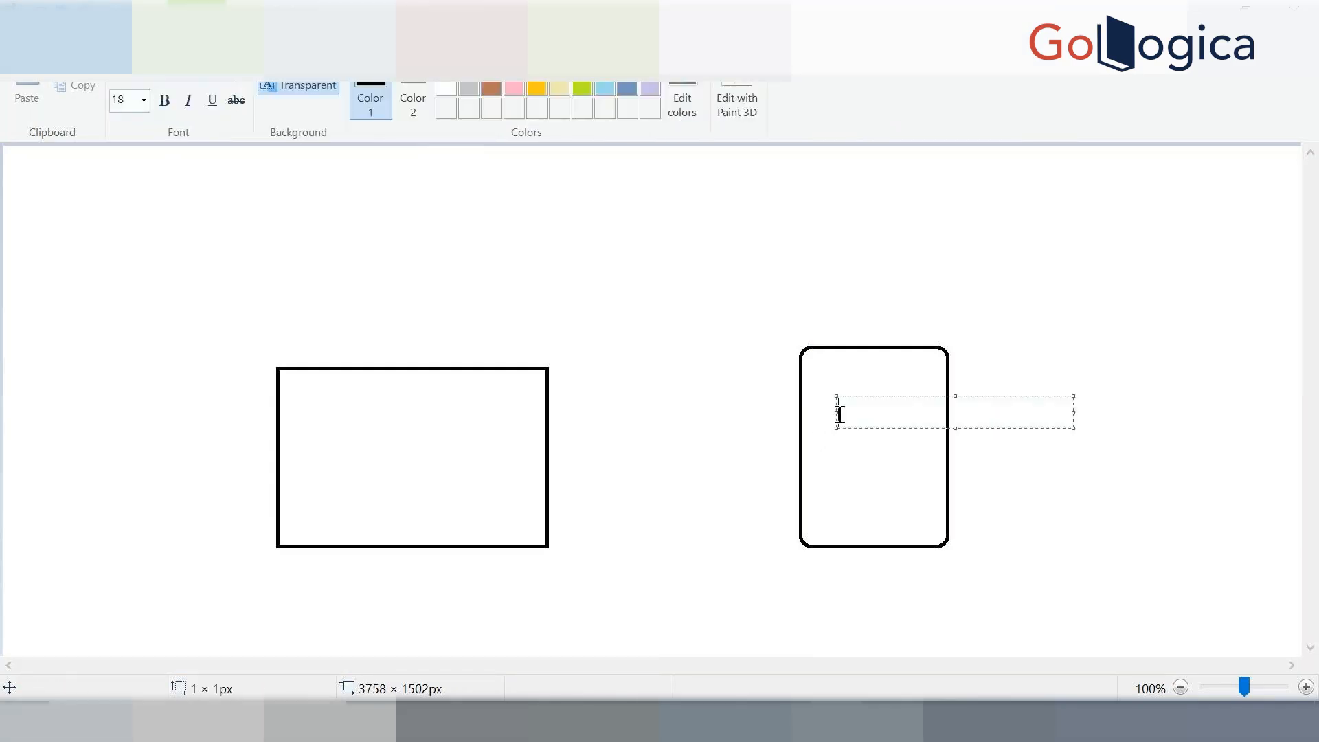
pyautogui.write('database')
pyautogui.click(877, 472)
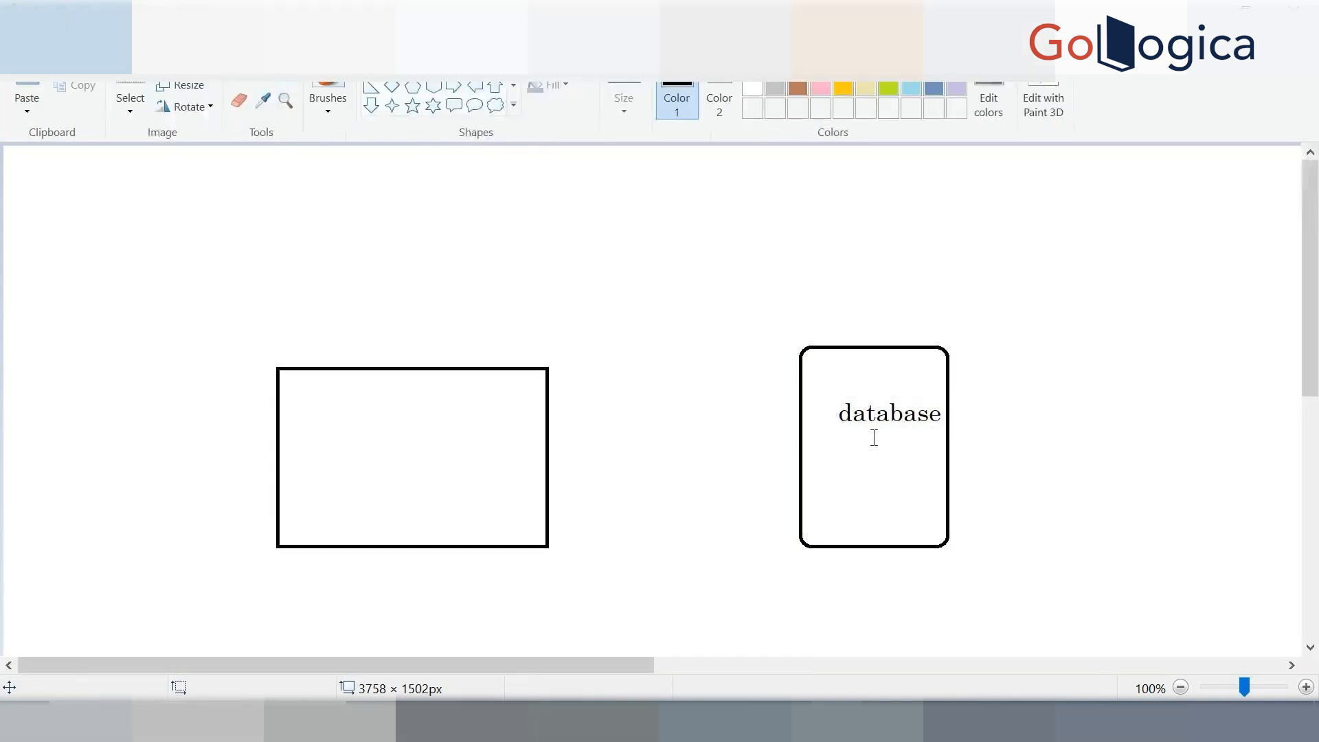
# Step: Add the text label "jdev" near the upper edge inside the plain rectangle
pyautogui.click(319, 404)
pyautogui.write('ideve')
pyautogui.press('BackSpace')
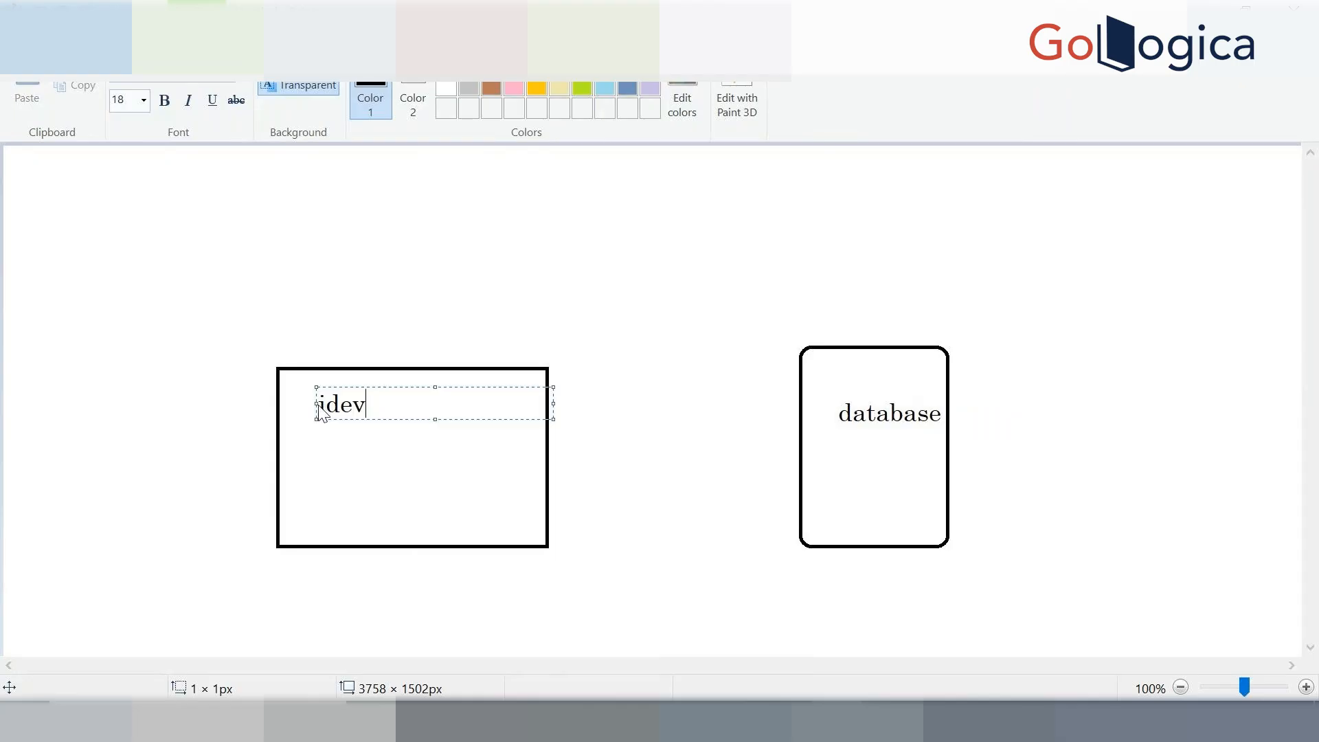
pyautogui.click(403, 210)
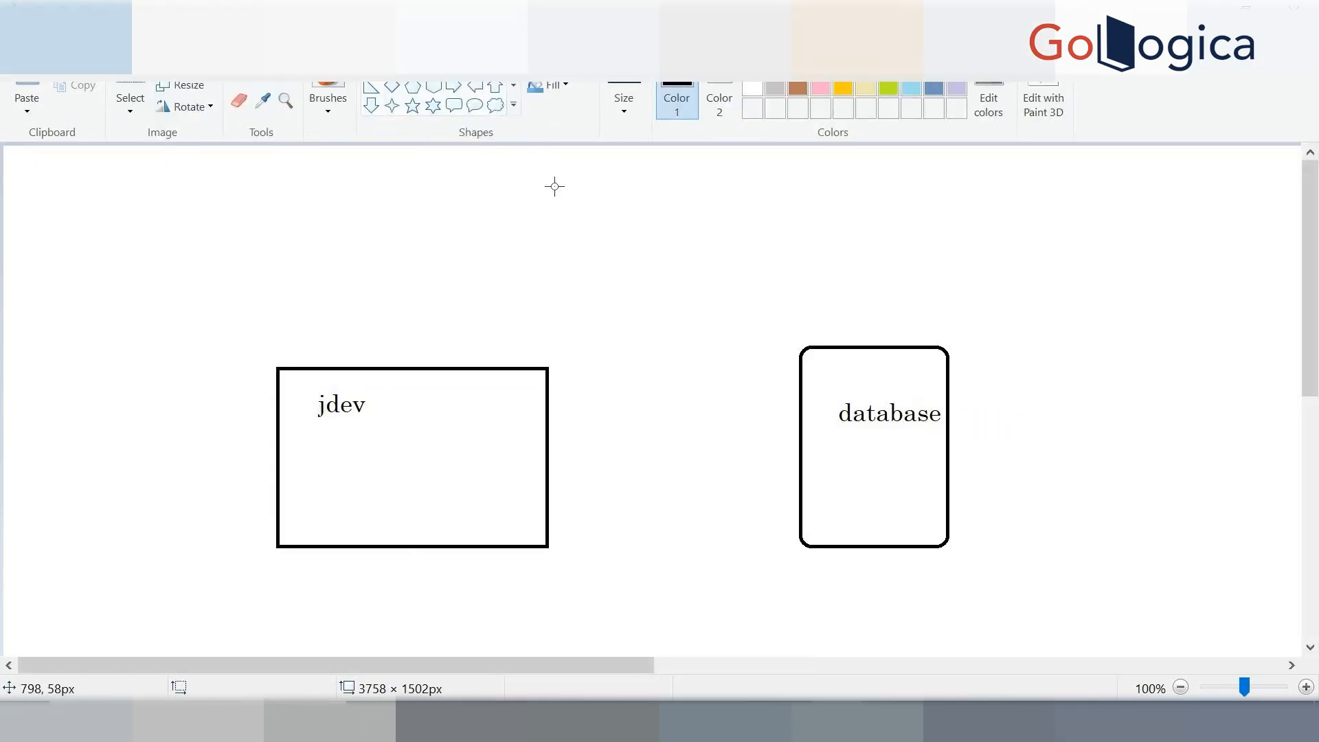
# Step: Draw a rectangle about 294 × 205 px above and between the two boxes, and label it "weblogic"
pyautogui.moveTo(577, 150); pyautogui.dragTo(777, 292)
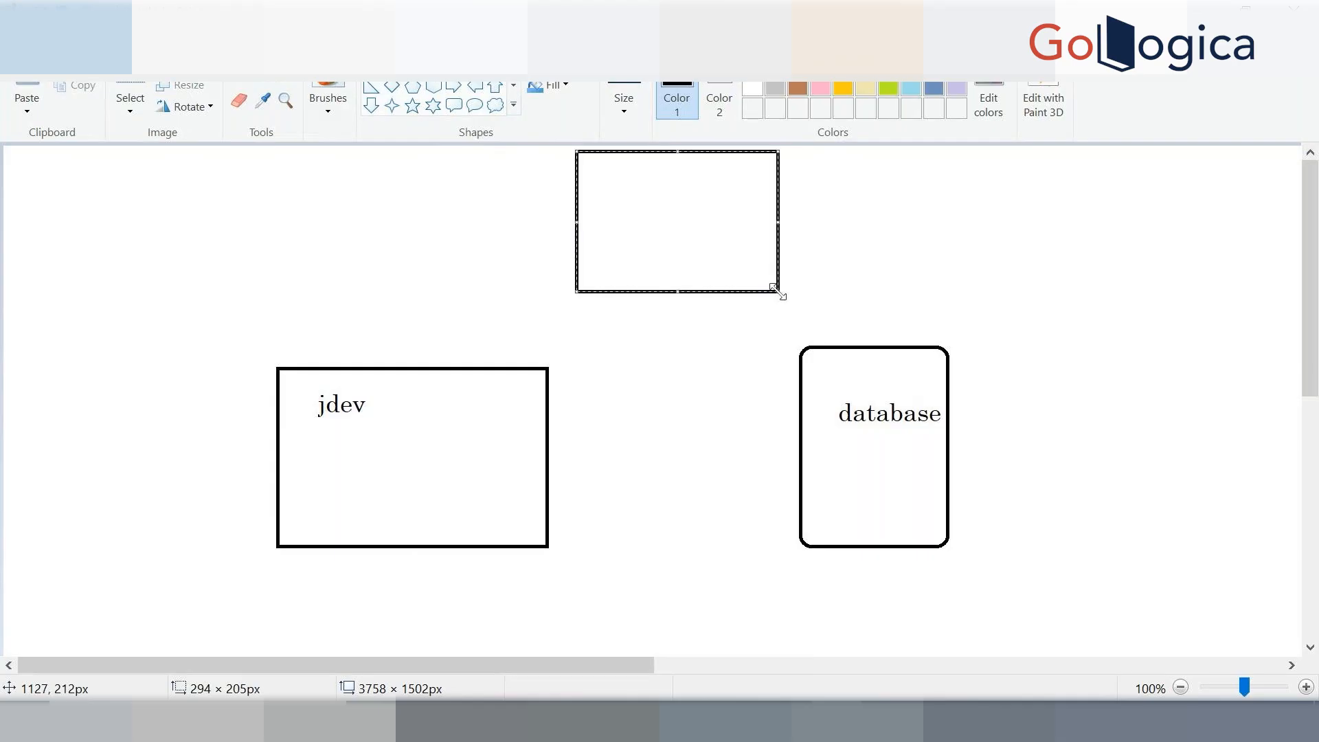
pyautogui.click(287, 83)
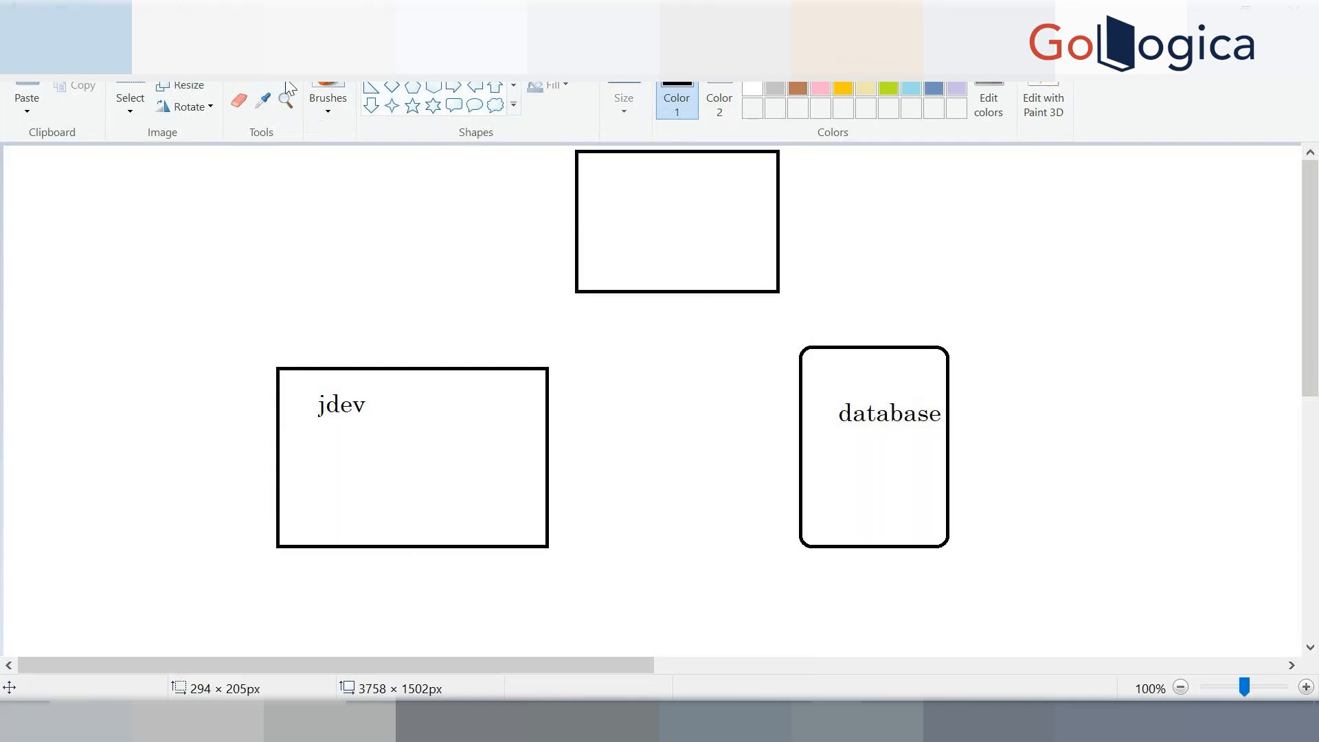
pyautogui.click(605, 184)
pyautogui.write('we')
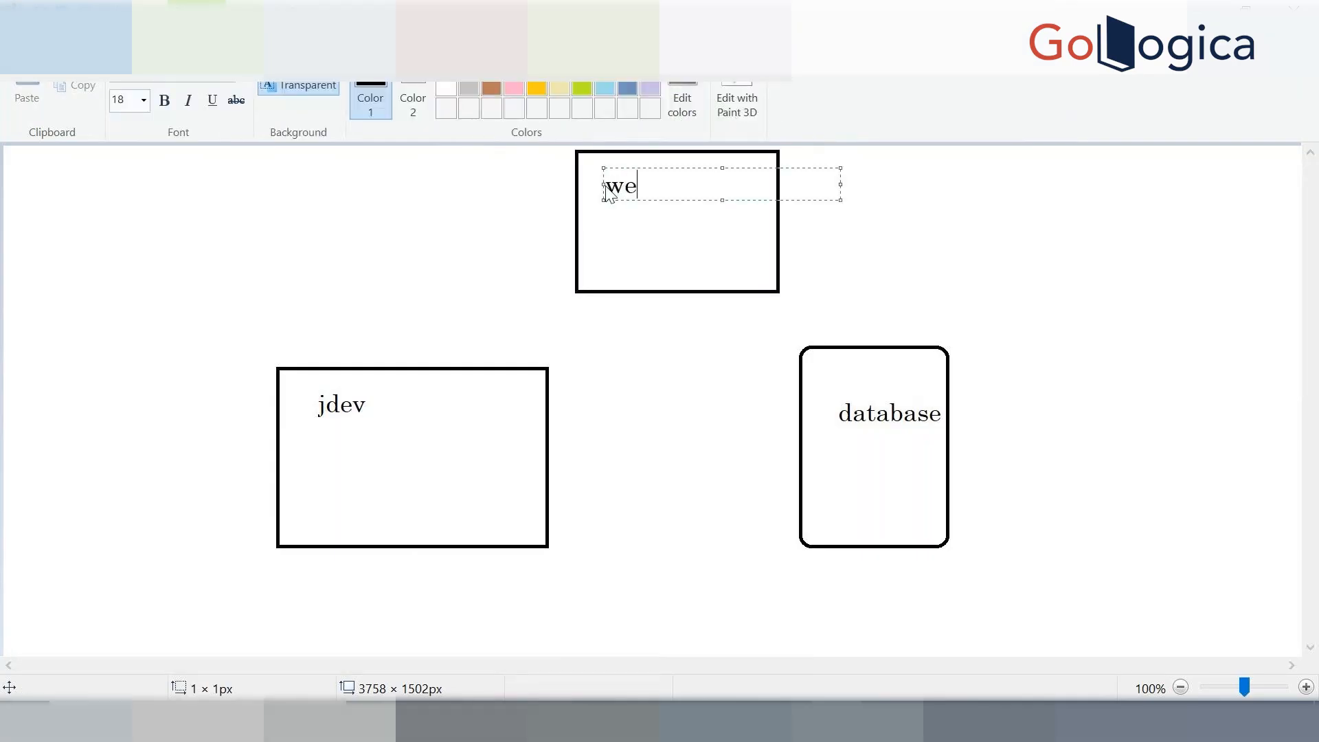
pyautogui.write('blogic')
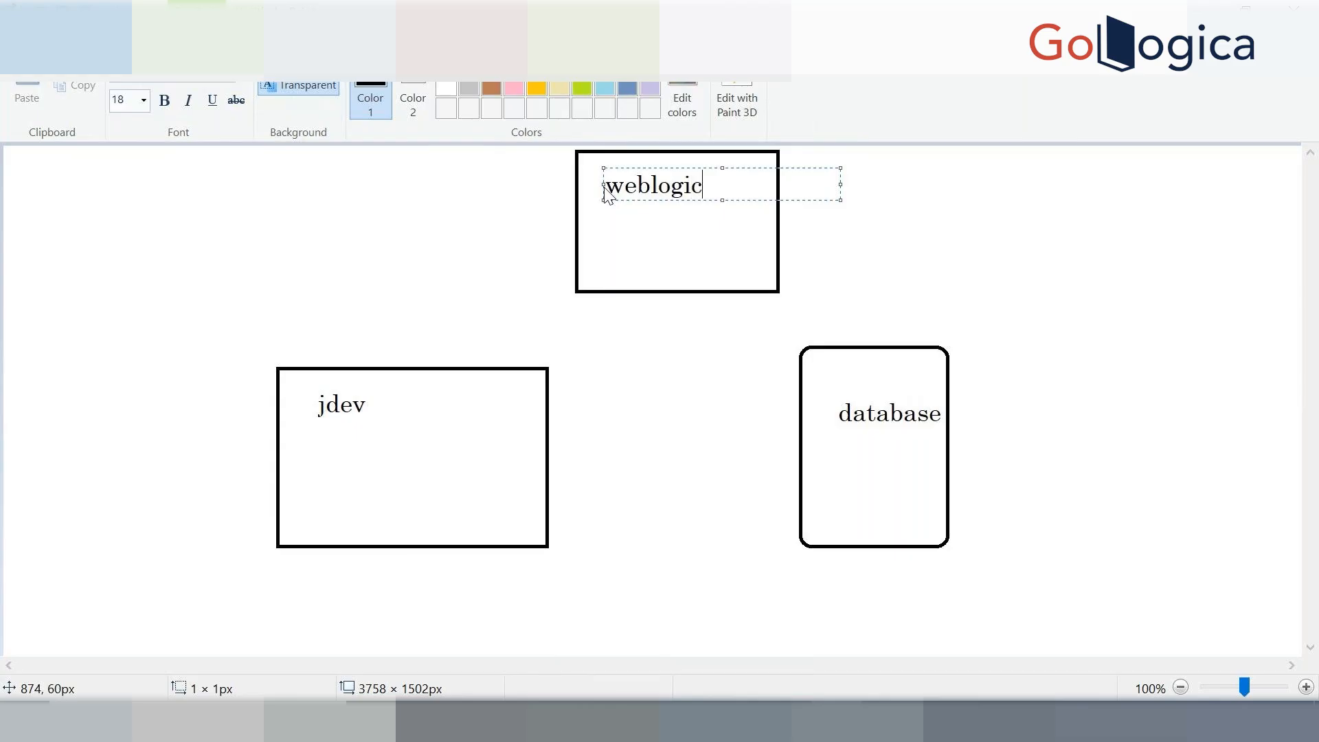
pyautogui.click(675, 428)
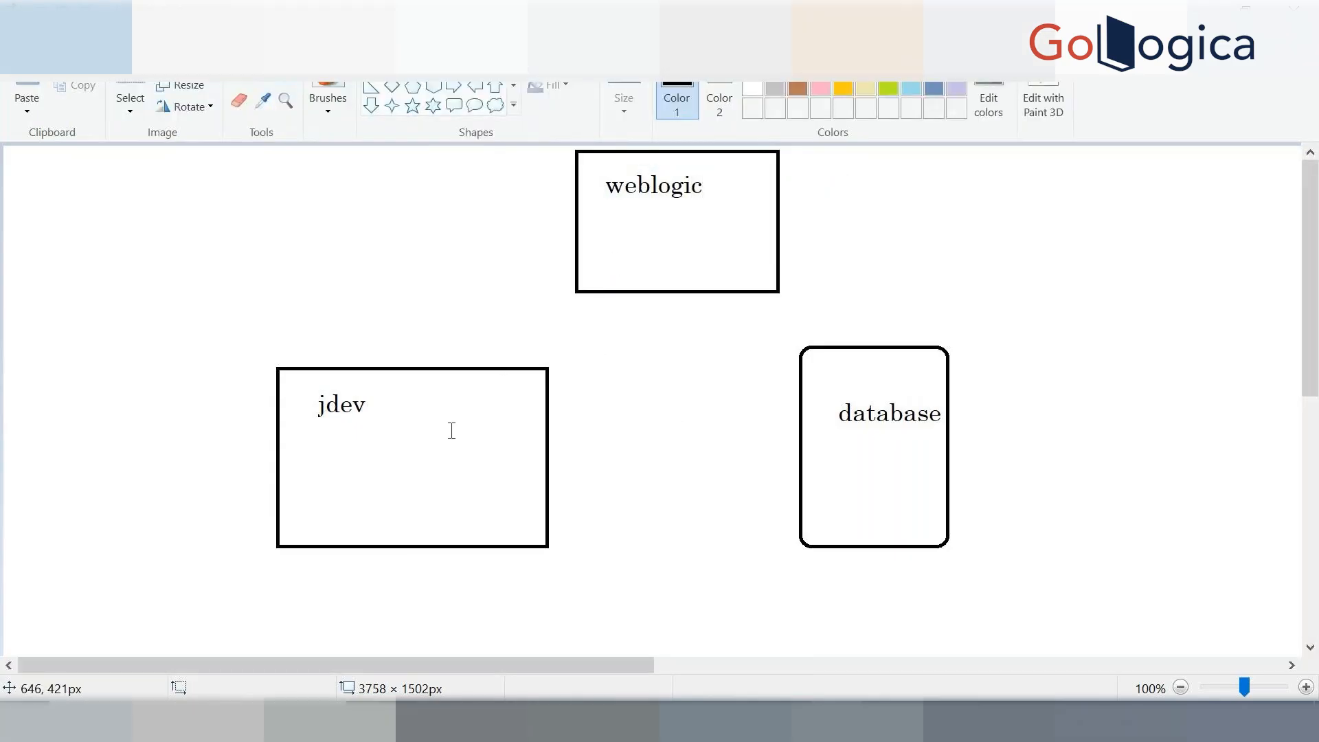
# Step: Draw a block arrow from the jdev box to the database box and another from the weblogic box towards the database box
pyautogui.click(453, 86)
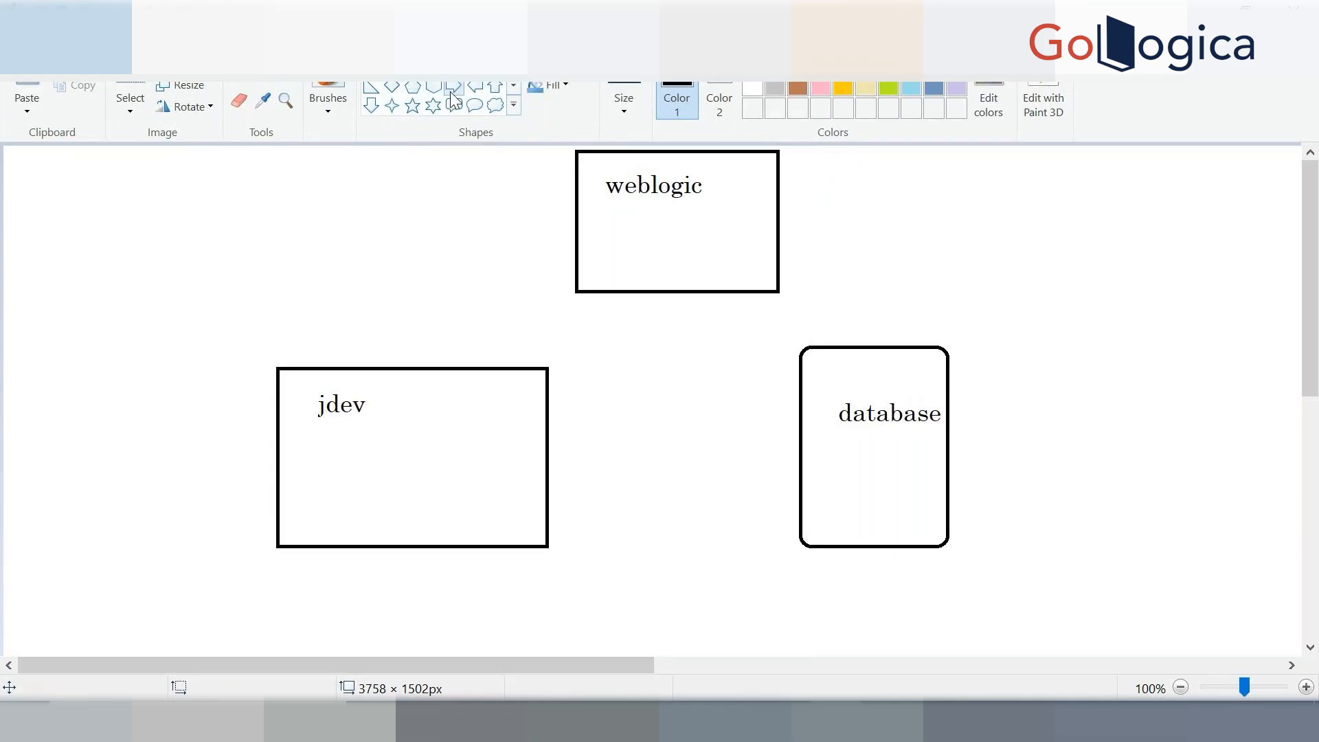
pyautogui.moveTo(546, 431); pyautogui.dragTo(799, 458)
pyautogui.click(846, 456)
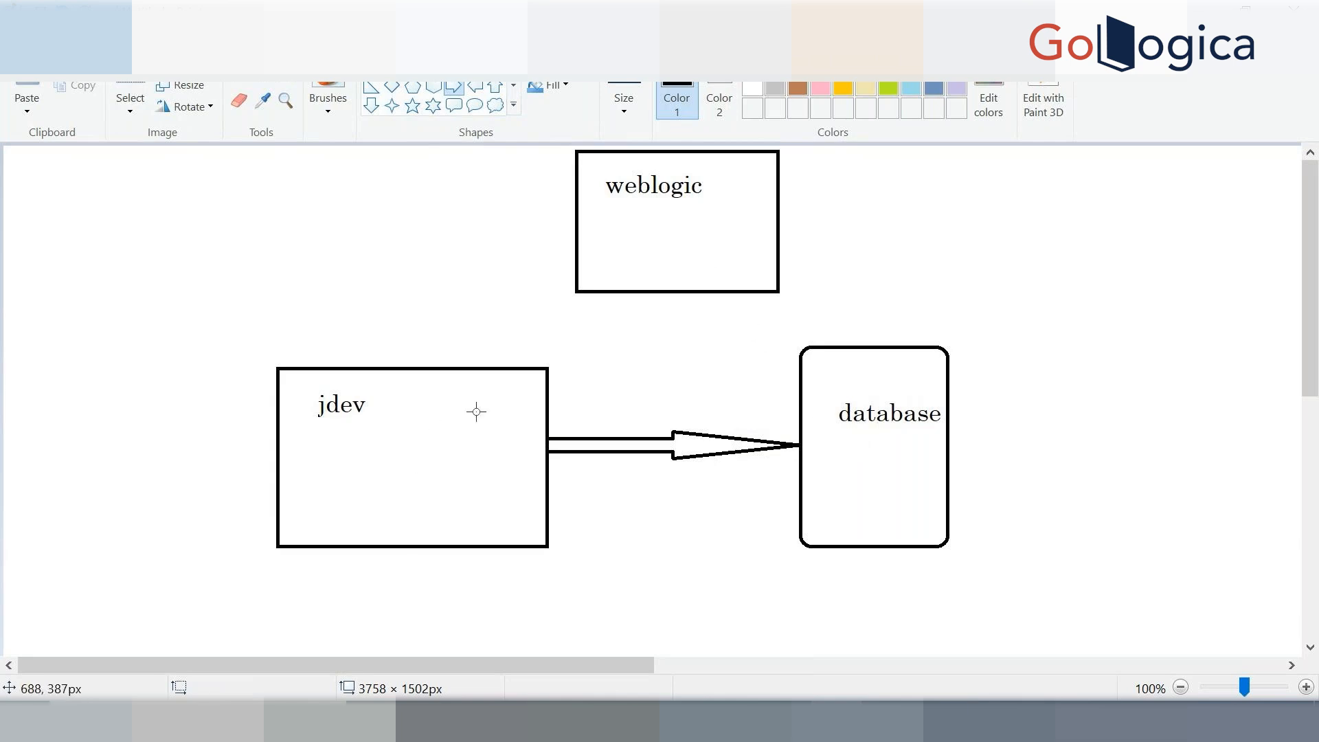
pyautogui.moveTo(724, 290); pyautogui.dragTo(811, 397)
pyautogui.click(613, 345)
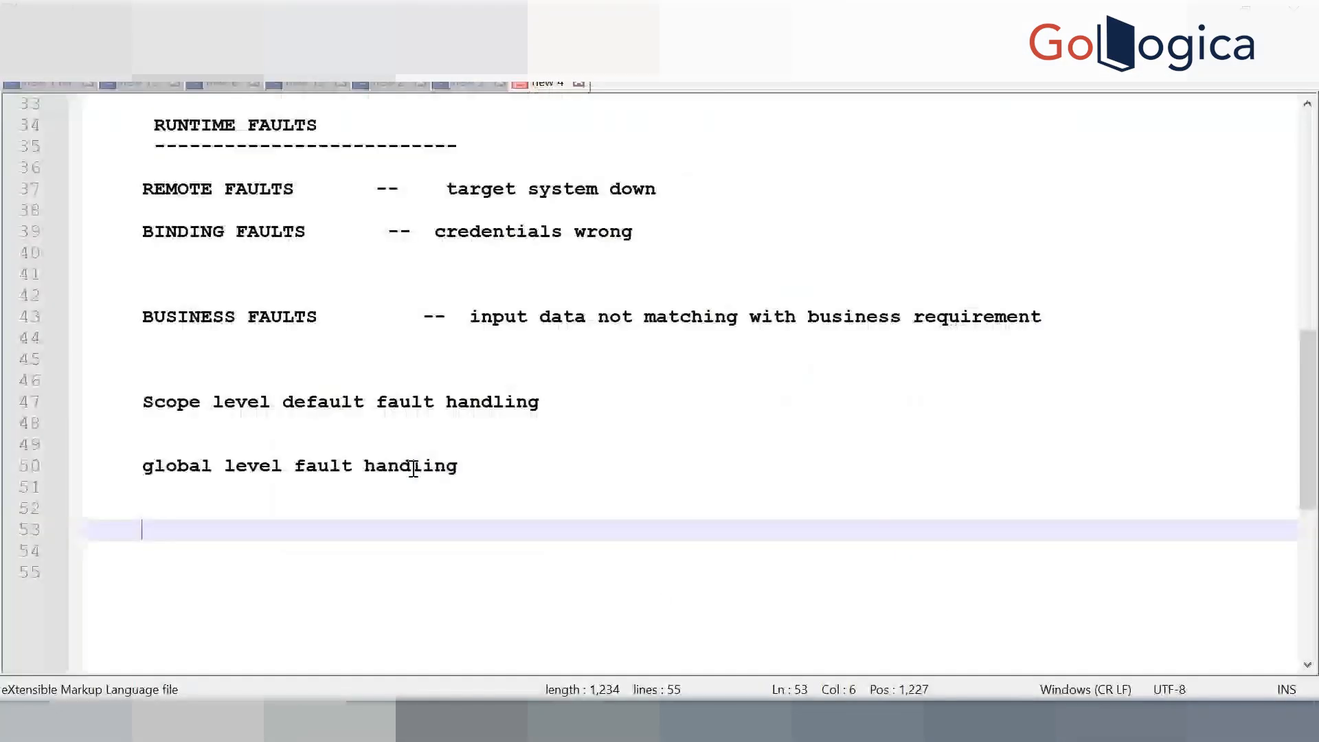
# Step: In the Notepad++ notes, add the heading "DATABASE CONFIGURATIONS" below the global level fault handling line and underline it with dashes
pyautogui.scroll(-5, 414, 468)
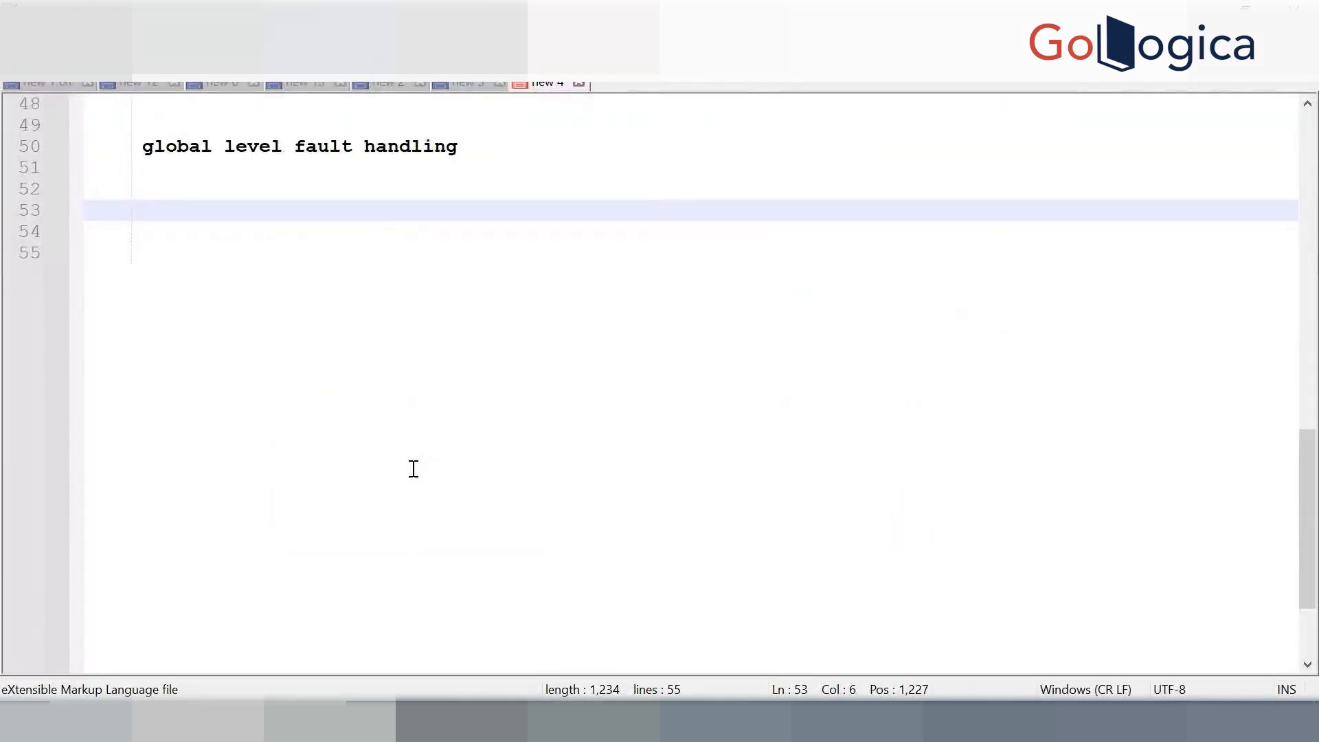
pyautogui.write('DATABASE ')
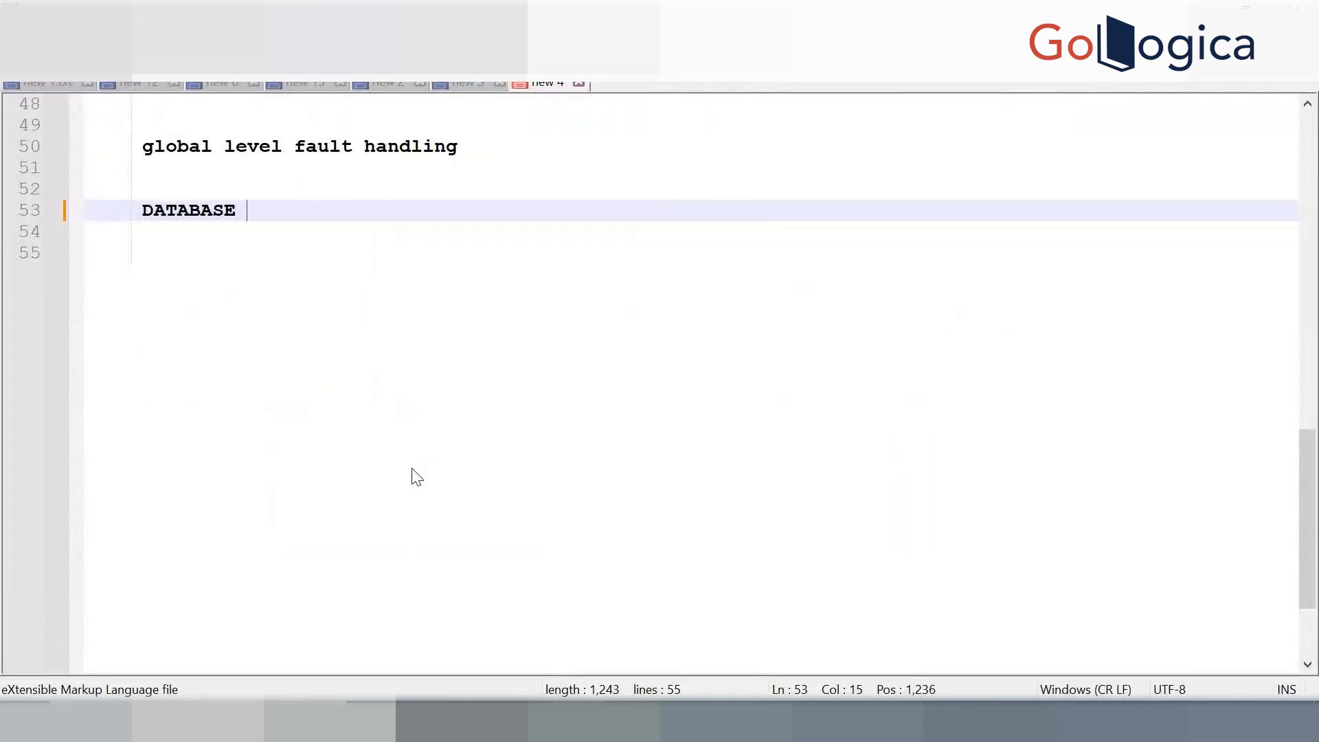
pyautogui.write('CONFIG')
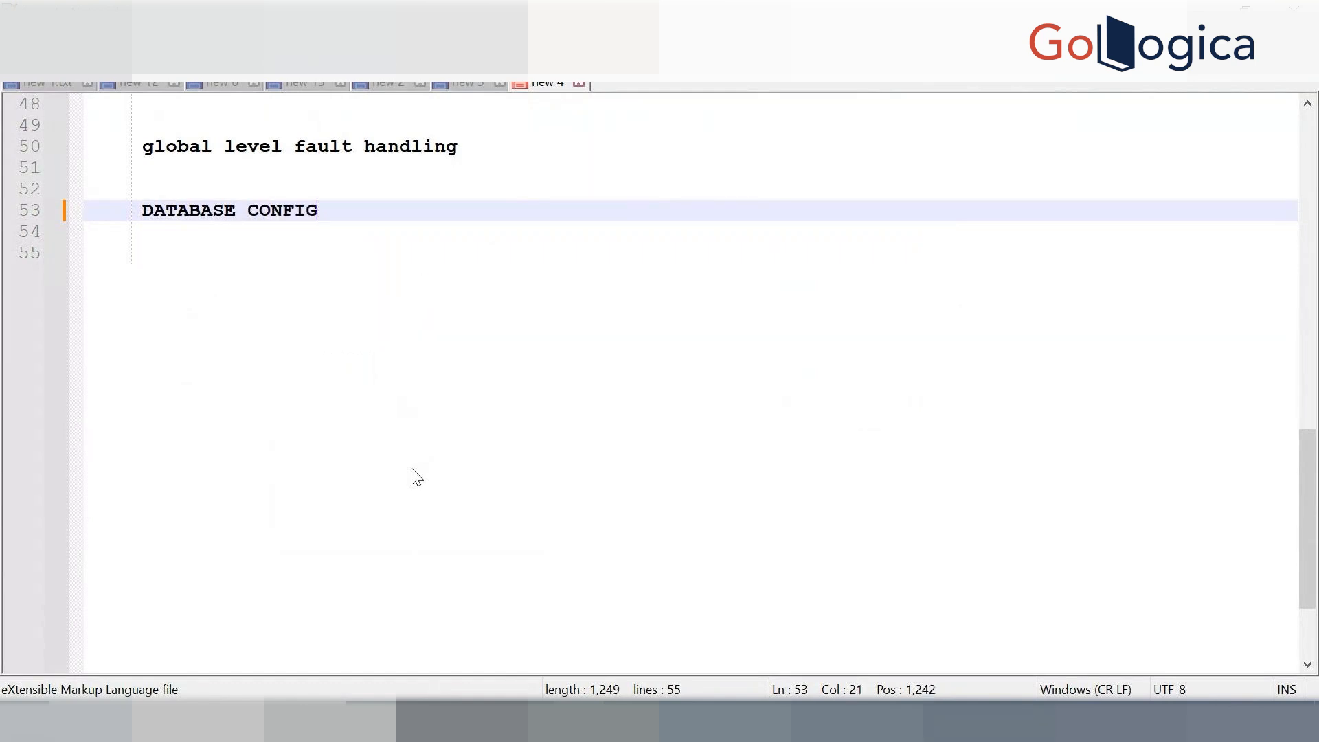
pyautogui.write('URATIONS')
pyautogui.press('Return')
pyautogui.write('------------')
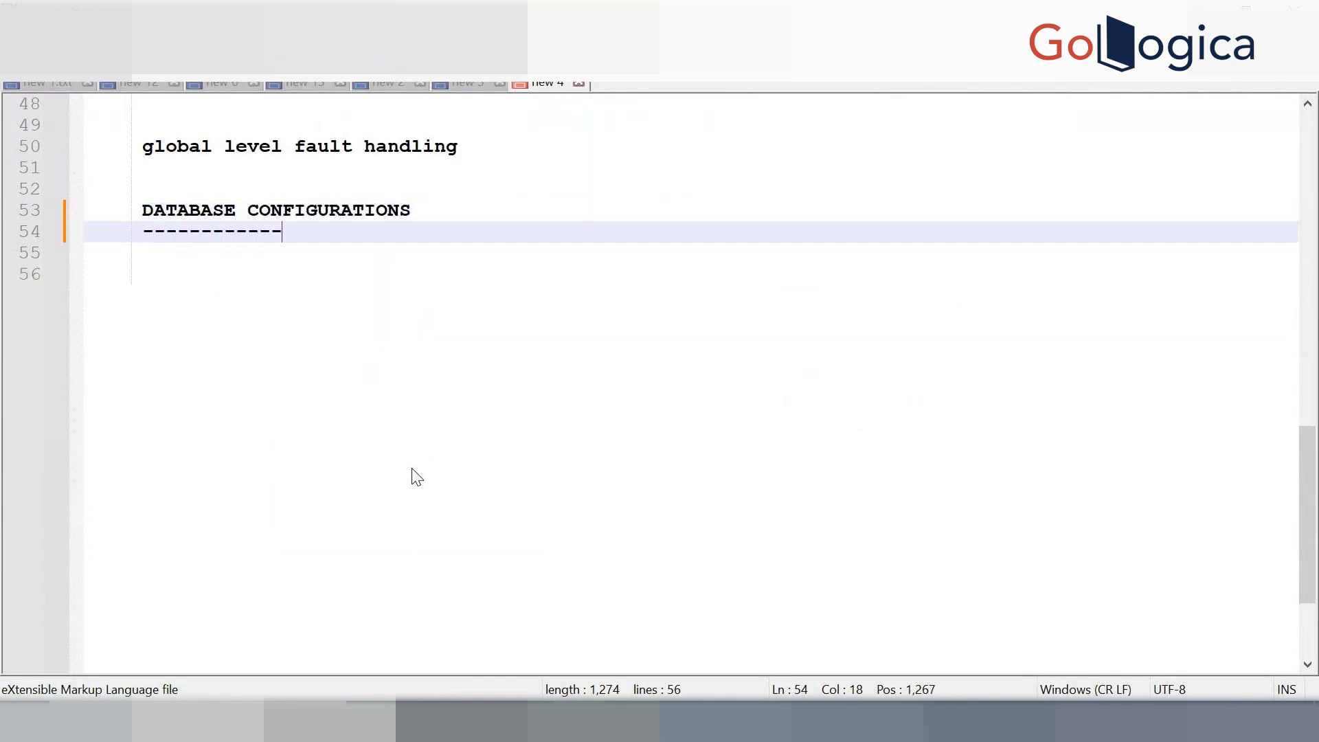
pyautogui.write('---------------------------')
pyautogui.press('Return')
pyautogui.press('Return')
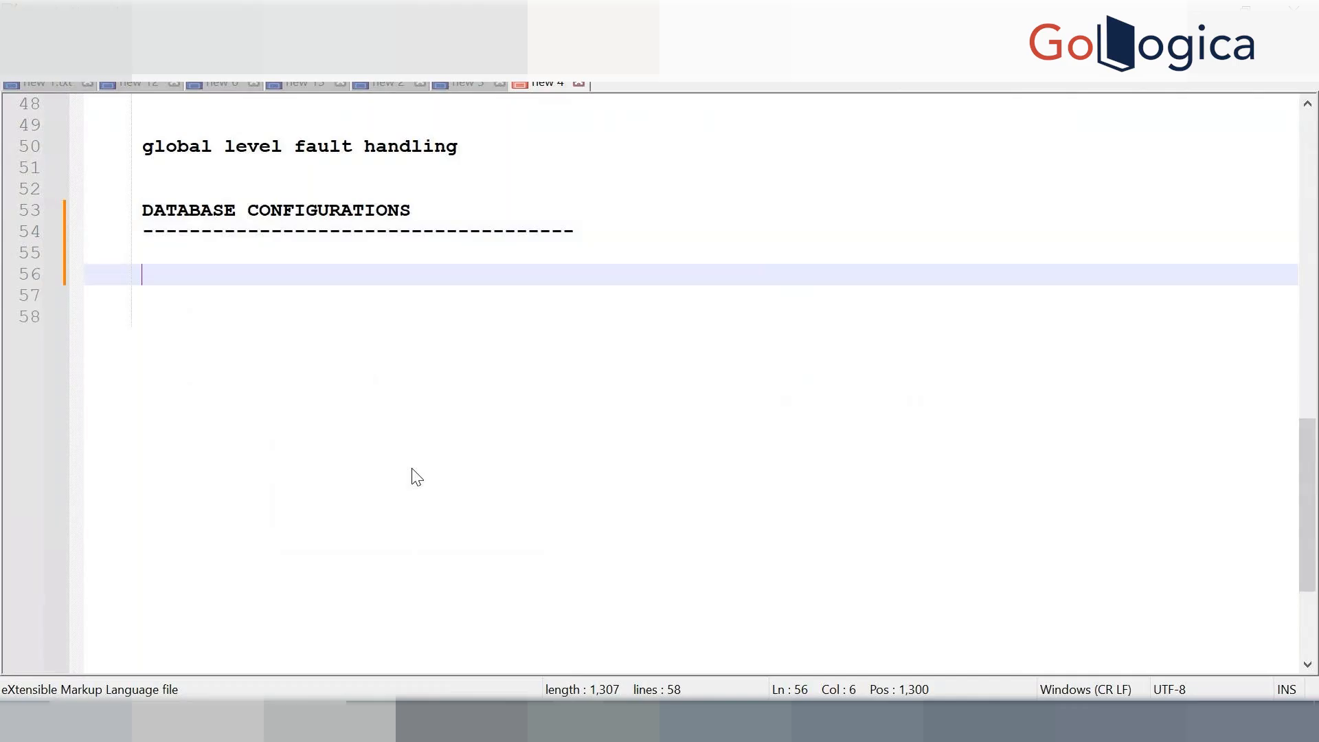
# Step: Add the entries "DATASOURCE" and "outbound connection pool" on separate lines under the database configurations heading
pyautogui.write('DATA')
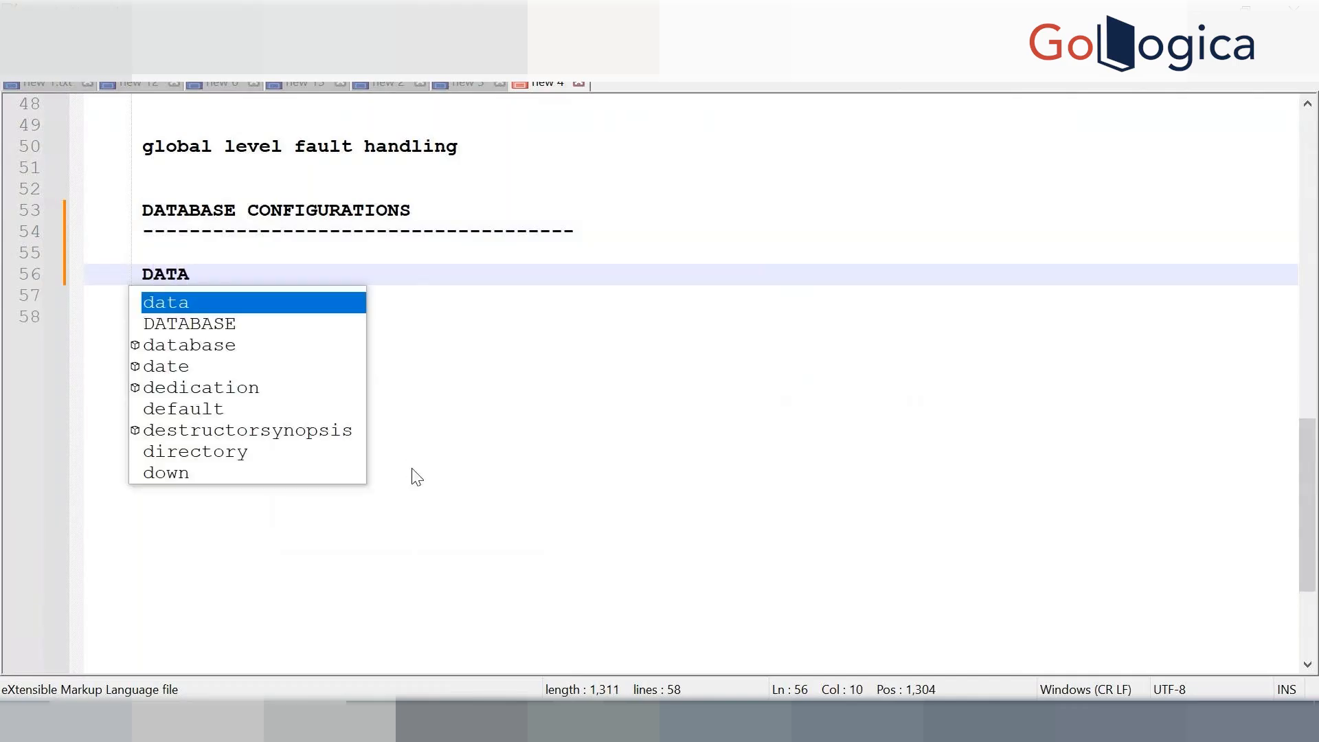
pyautogui.write('SOURCE')
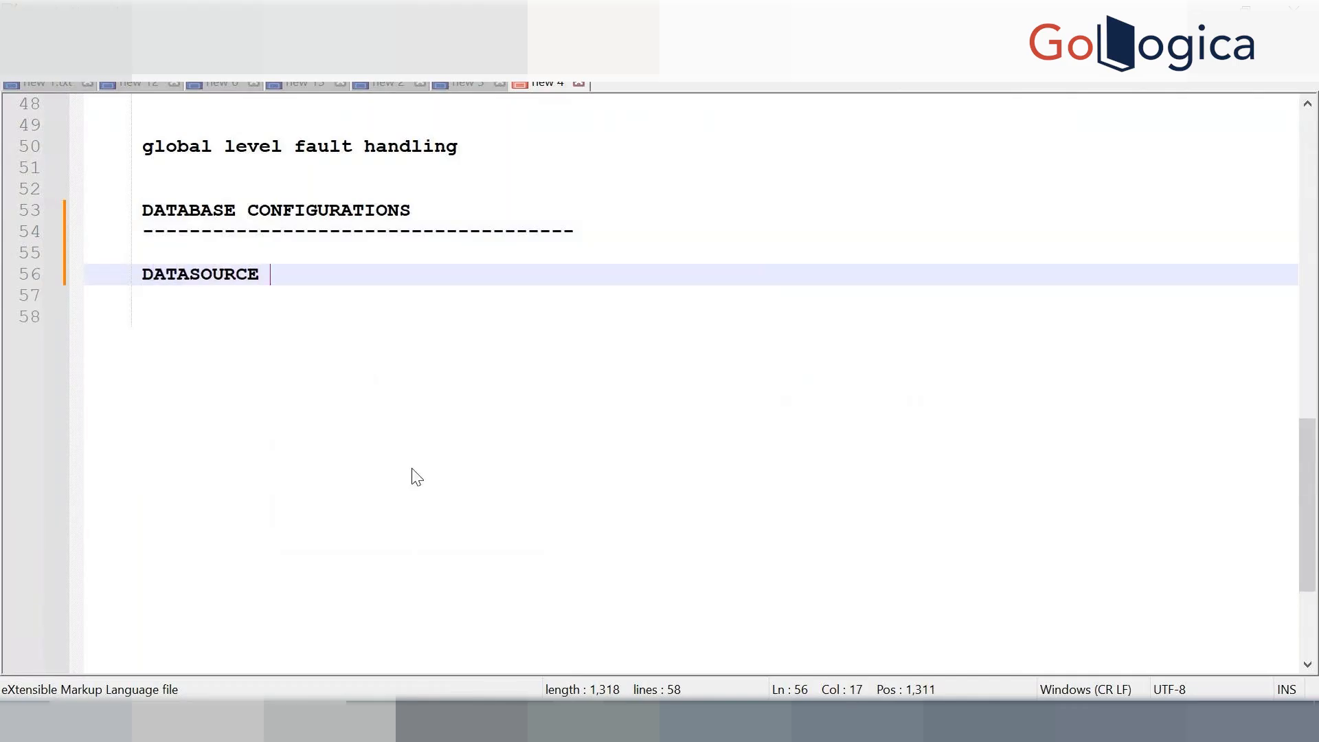
pyautogui.press('Return')
pyautogui.press('Return')
pyautogui.write('outbound ')
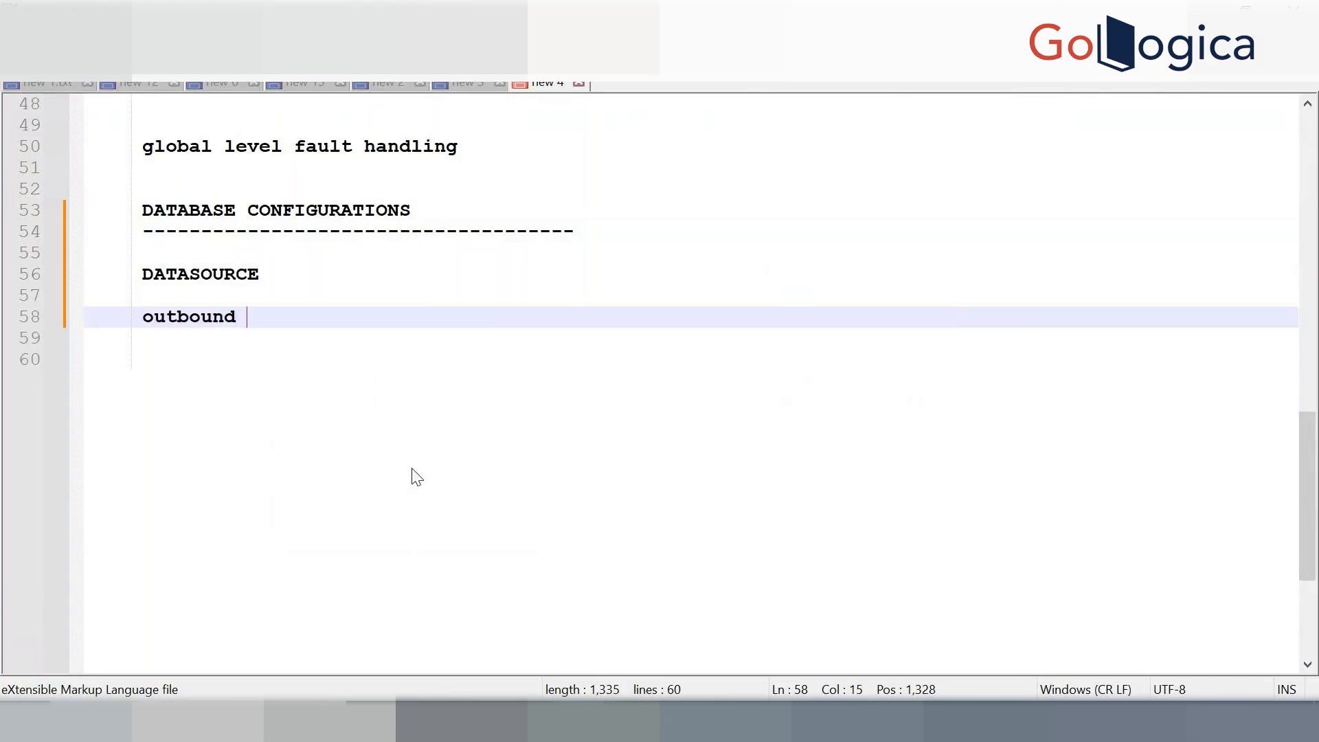
pyautogui.write('connection pool')
pyautogui.press('Return')
pyautogui.press('Return')
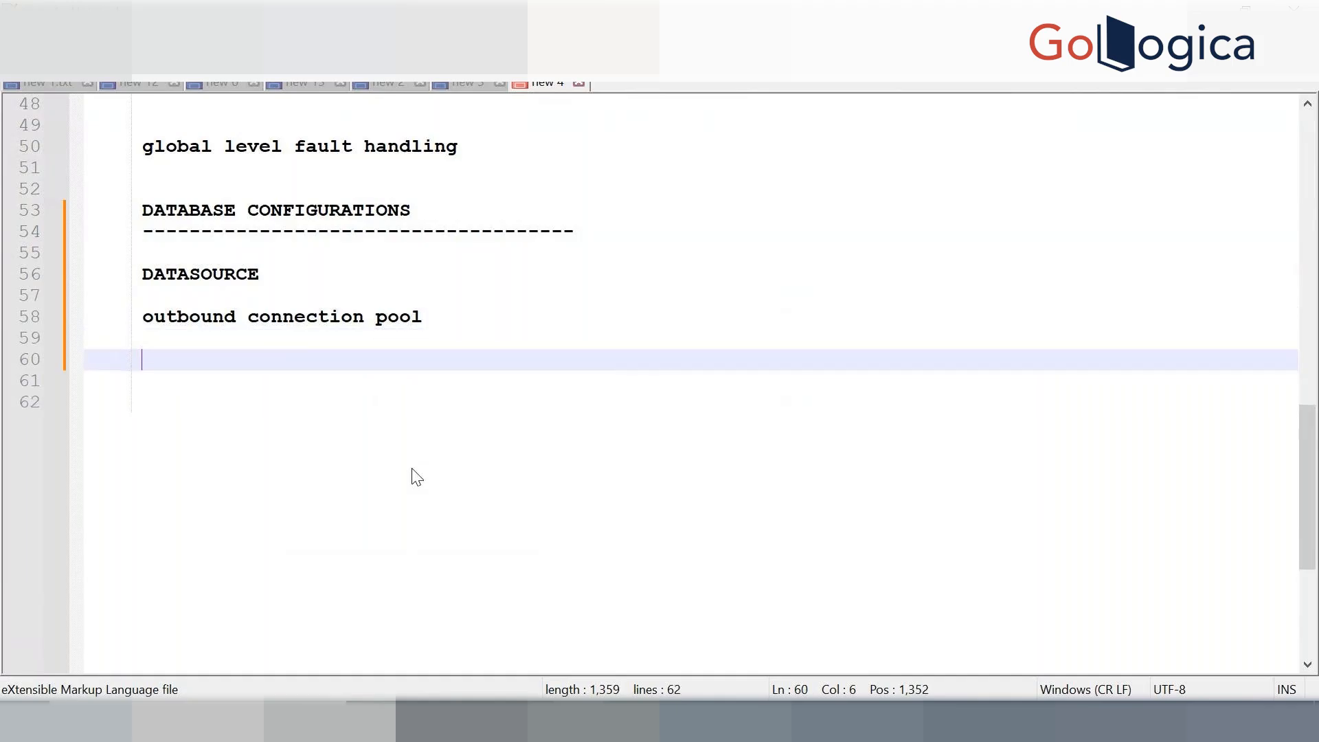
pyautogui.press('Return')
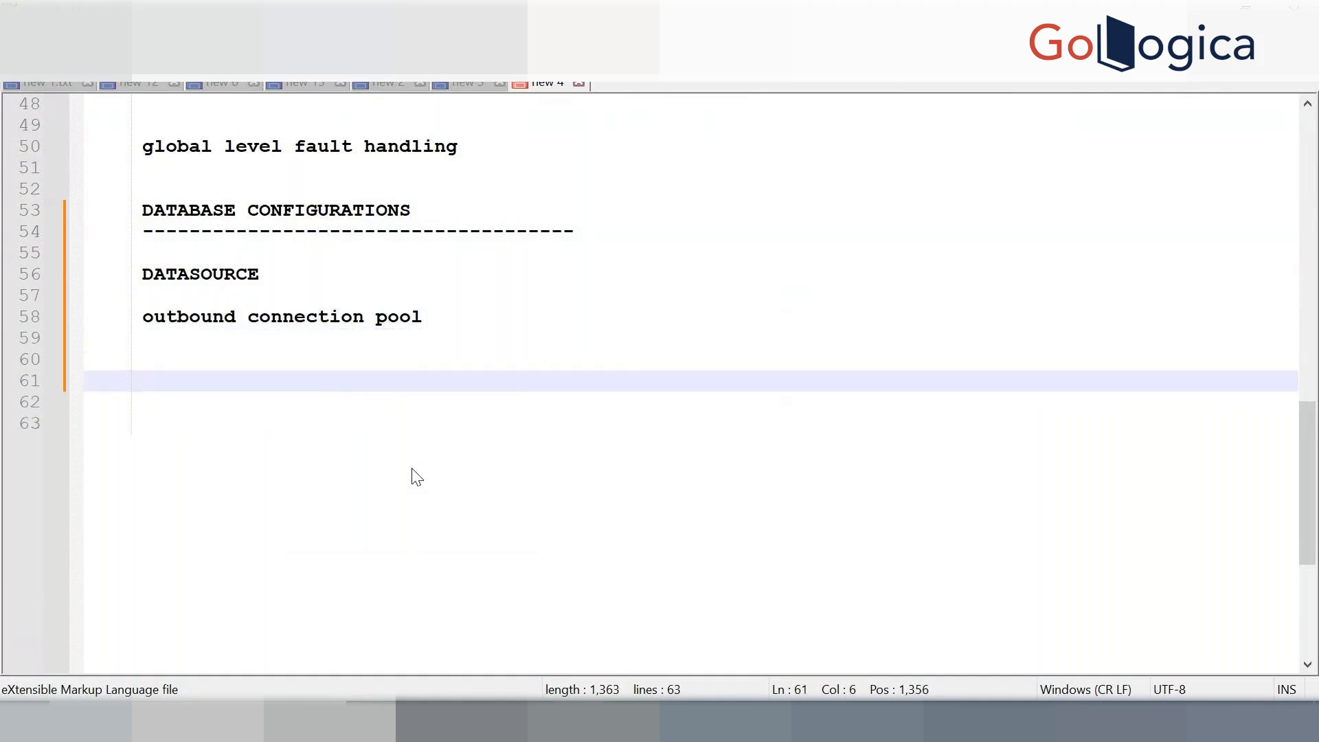
# Step: Append "-- JNDI" to the outbound connection pool line and start a new line below it
pyautogui.click(469, 316)
pyautogui.write('-- JNDI')
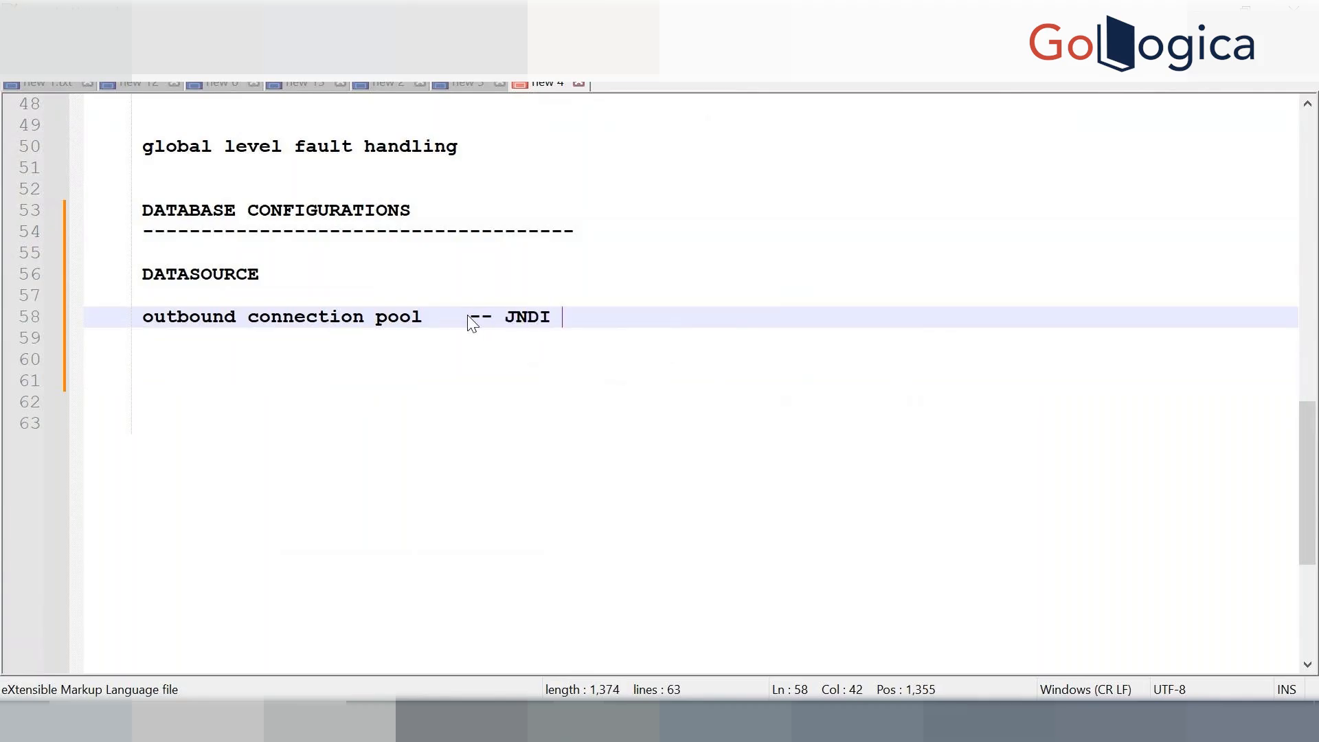
pyautogui.press('Return')
pyautogui.press('Return')
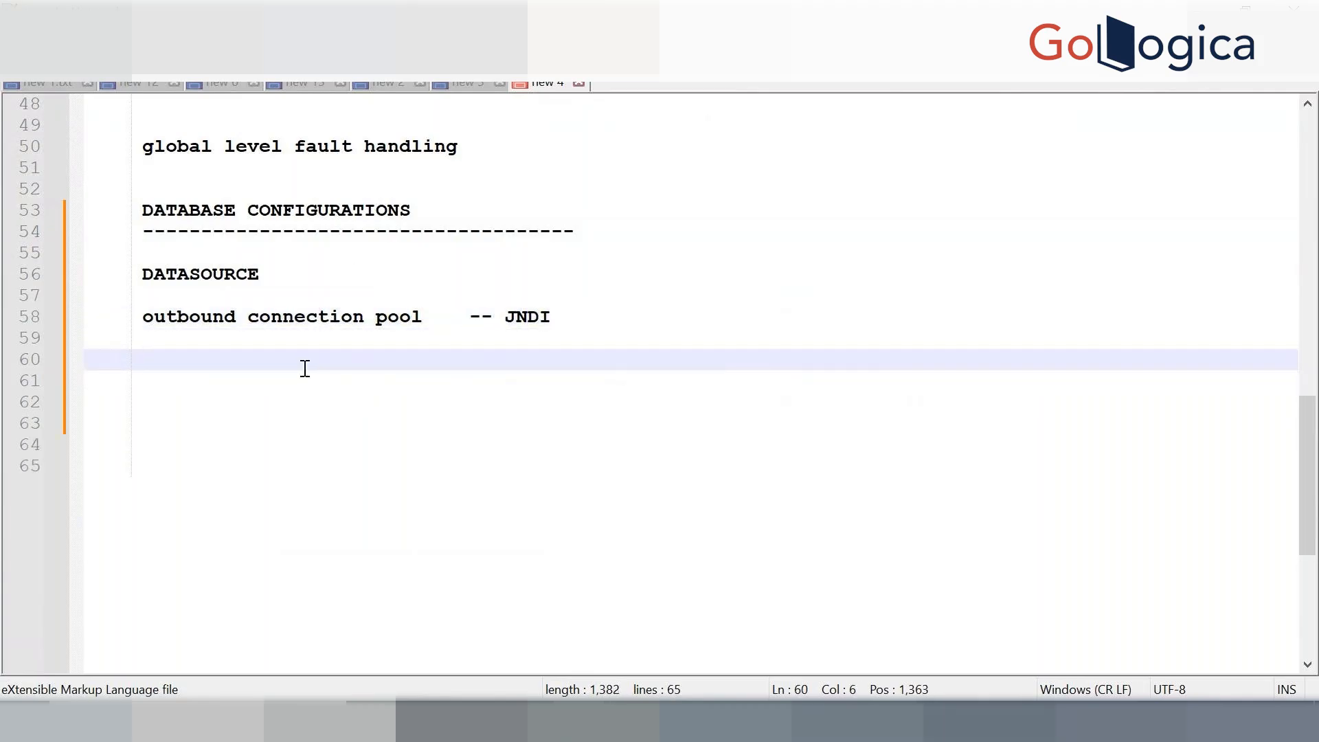
pyautogui.click(677, 721)
pyautogui.click(371, 64)
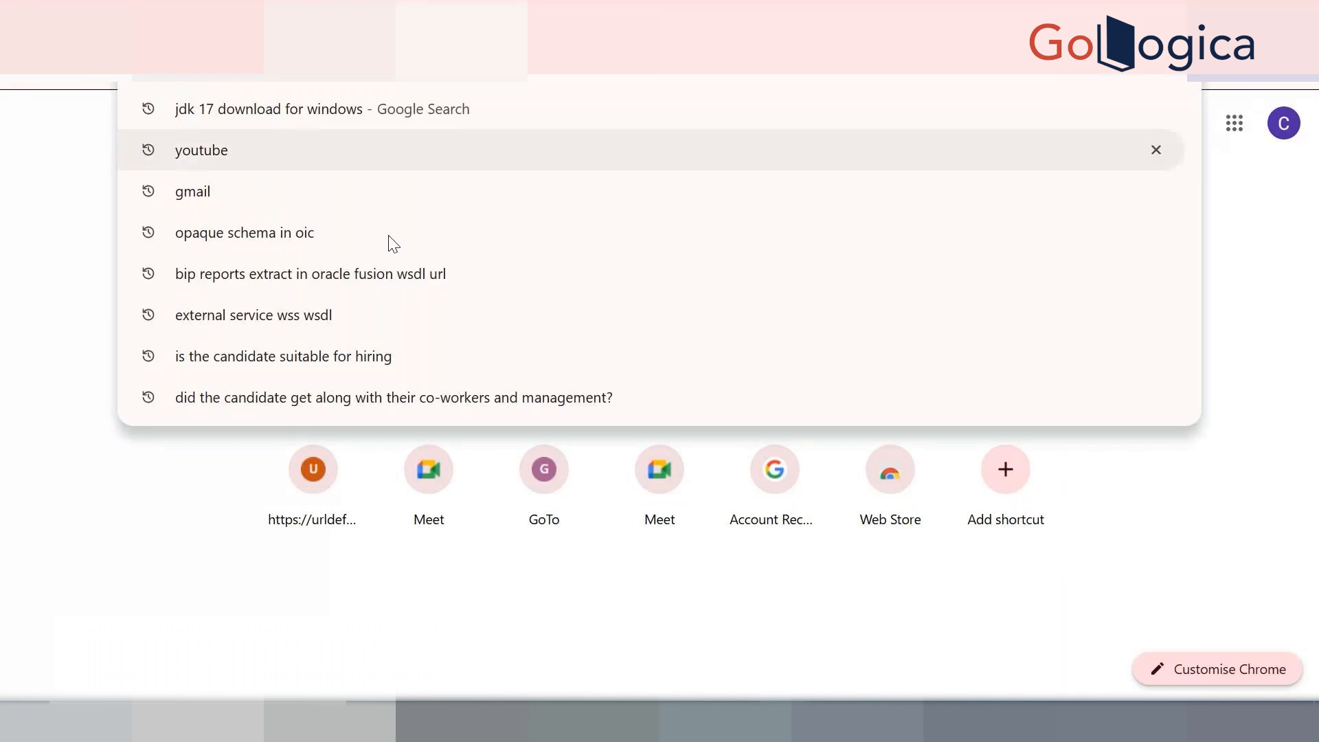
pyautogui.hotkey('alt', 'Tab')
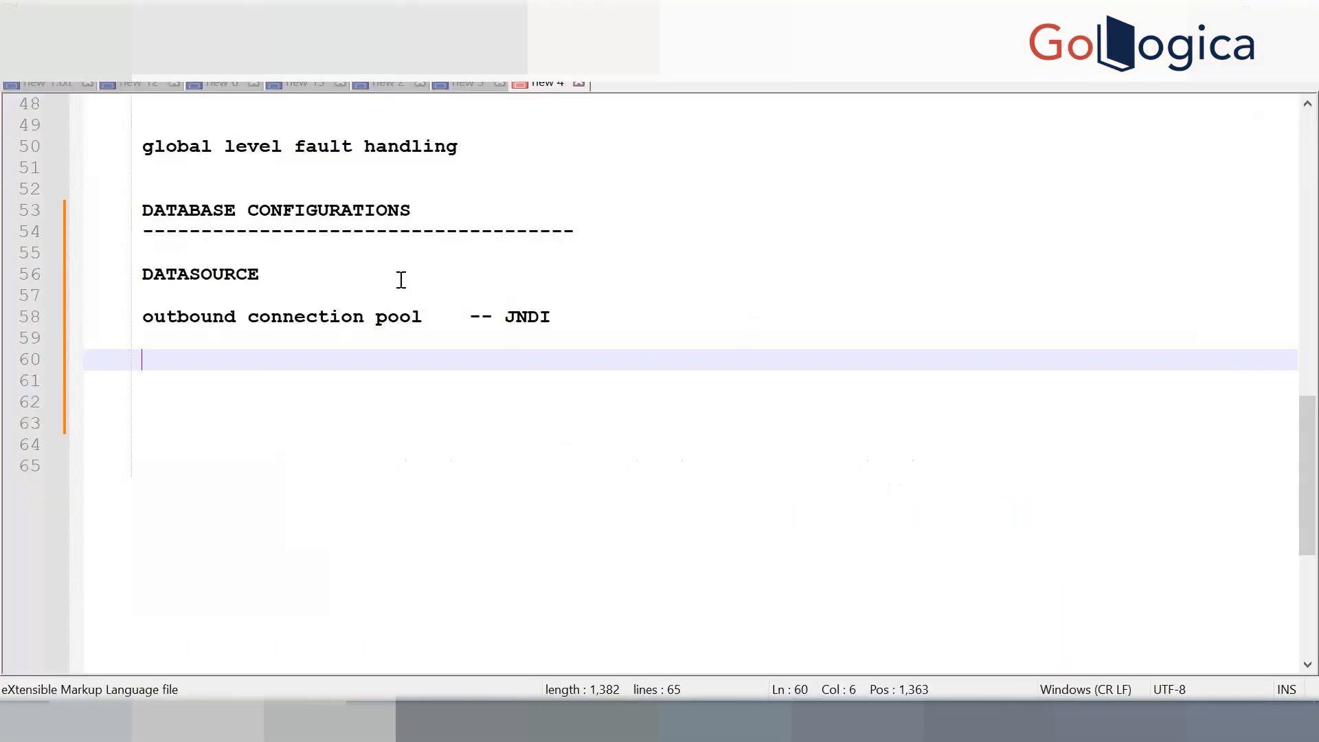
pyautogui.write('l')
pyautogui.press('BackSpace')
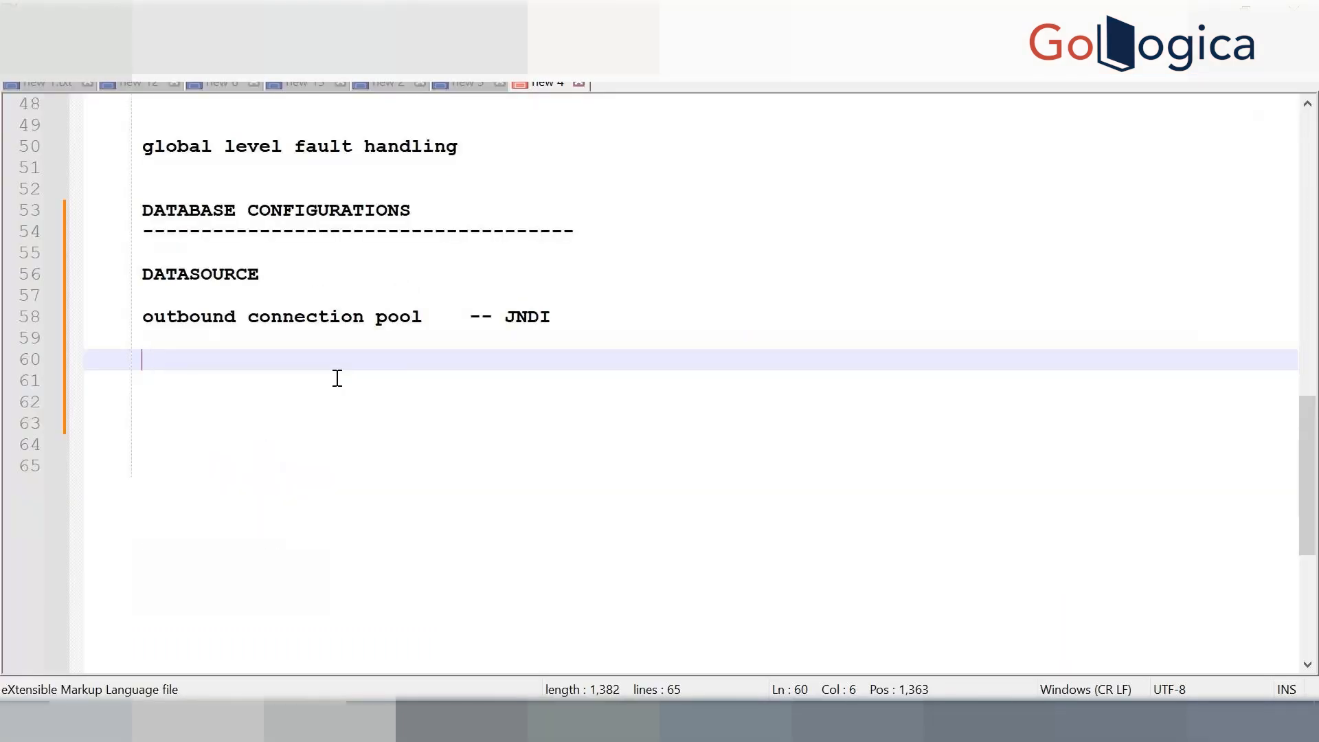
# Step: Add the entries "EM" and "CONSOLE" on consecutive lines below the outbound connection pool line
pyautogui.write('EM')
pyautogui.press('Return')
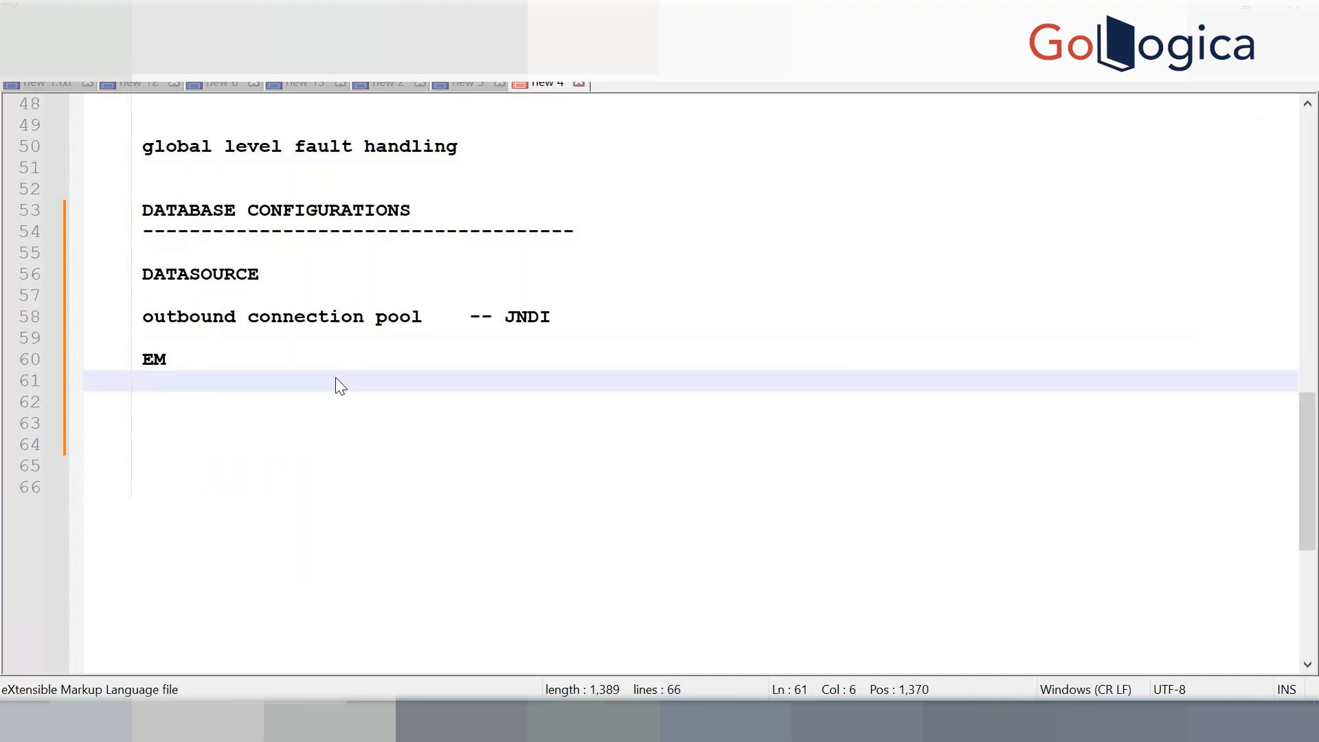
pyautogui.write('CONSOLE')
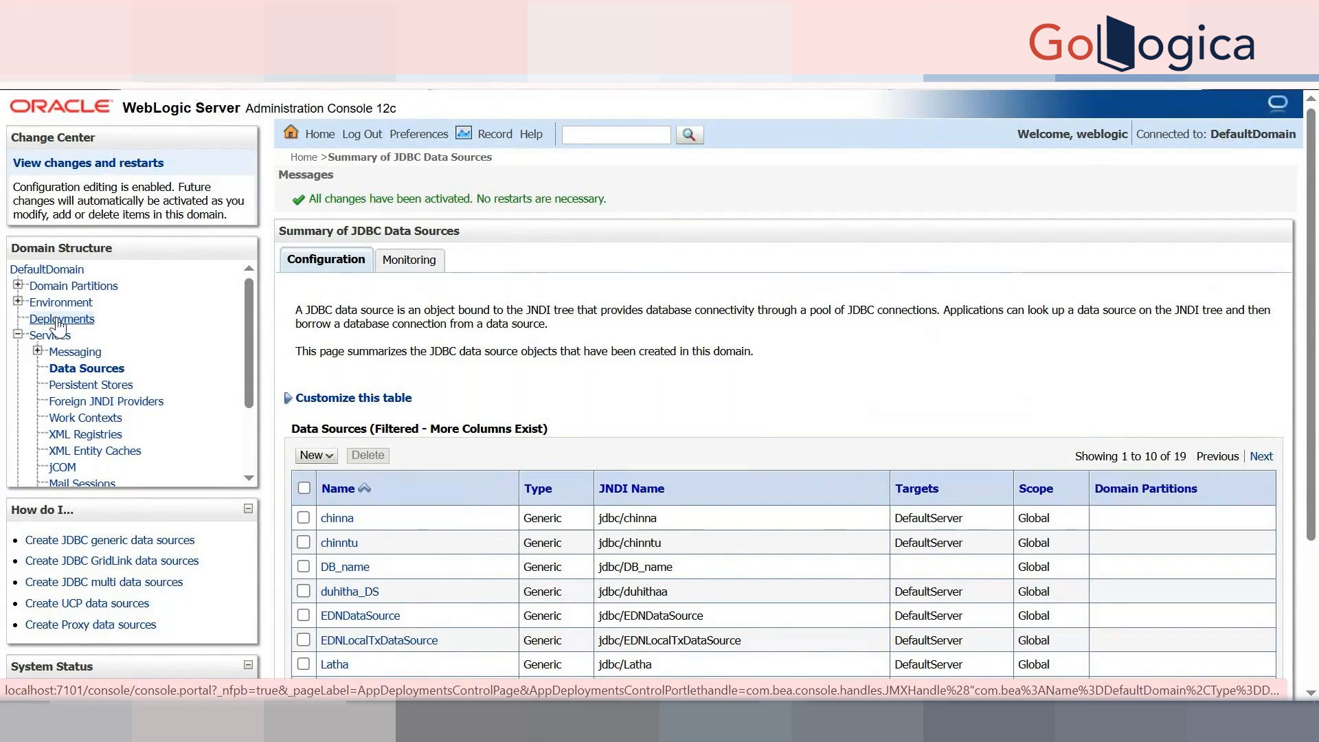
# Step: From the domain's deployments, open the DbAdapter resource adapter and view its configuration
pyautogui.click(59, 321)
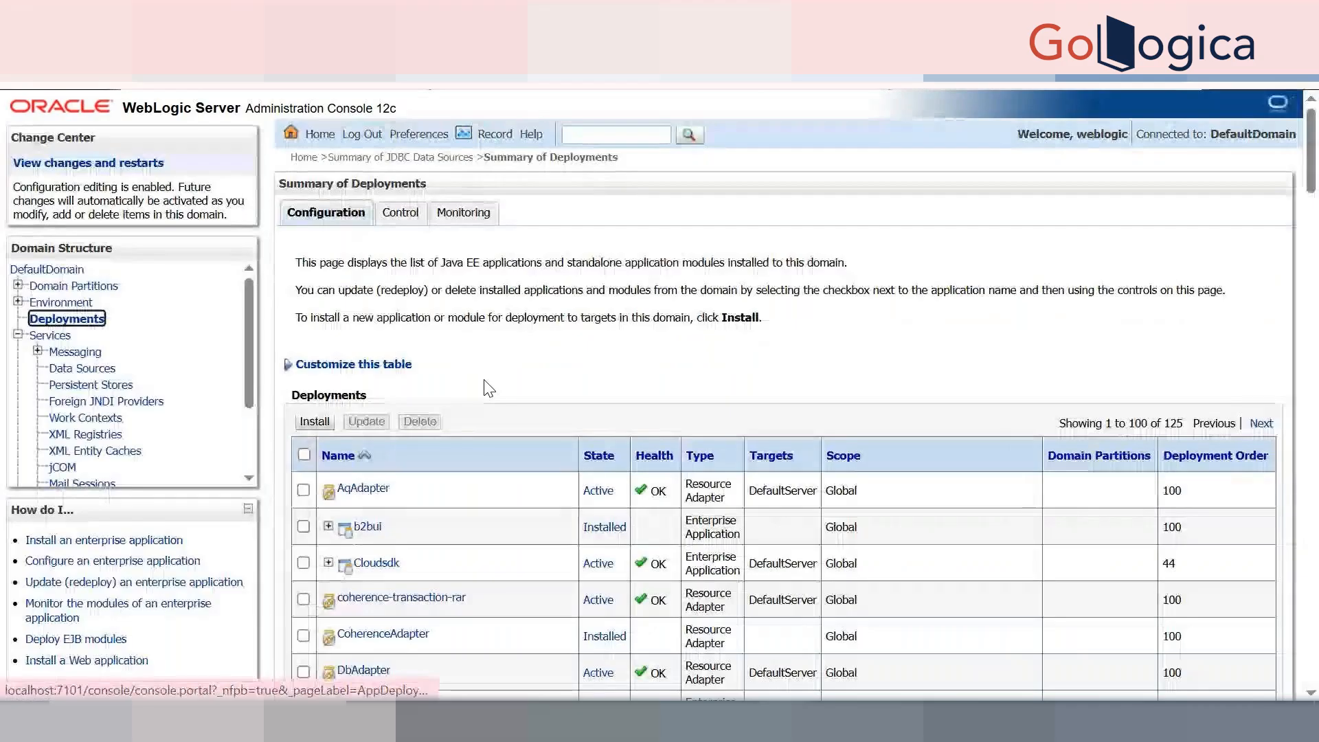
pyautogui.scroll(-3, 488, 388)
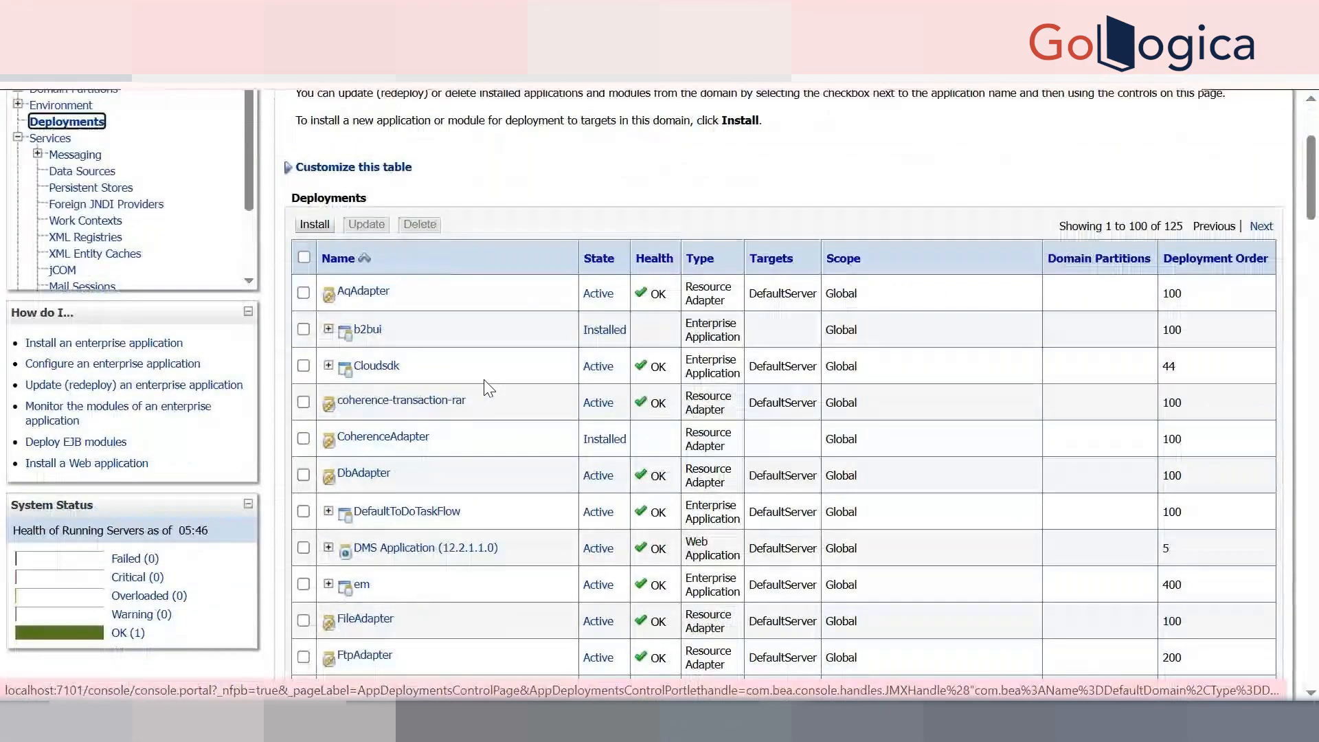
pyautogui.click(363, 463)
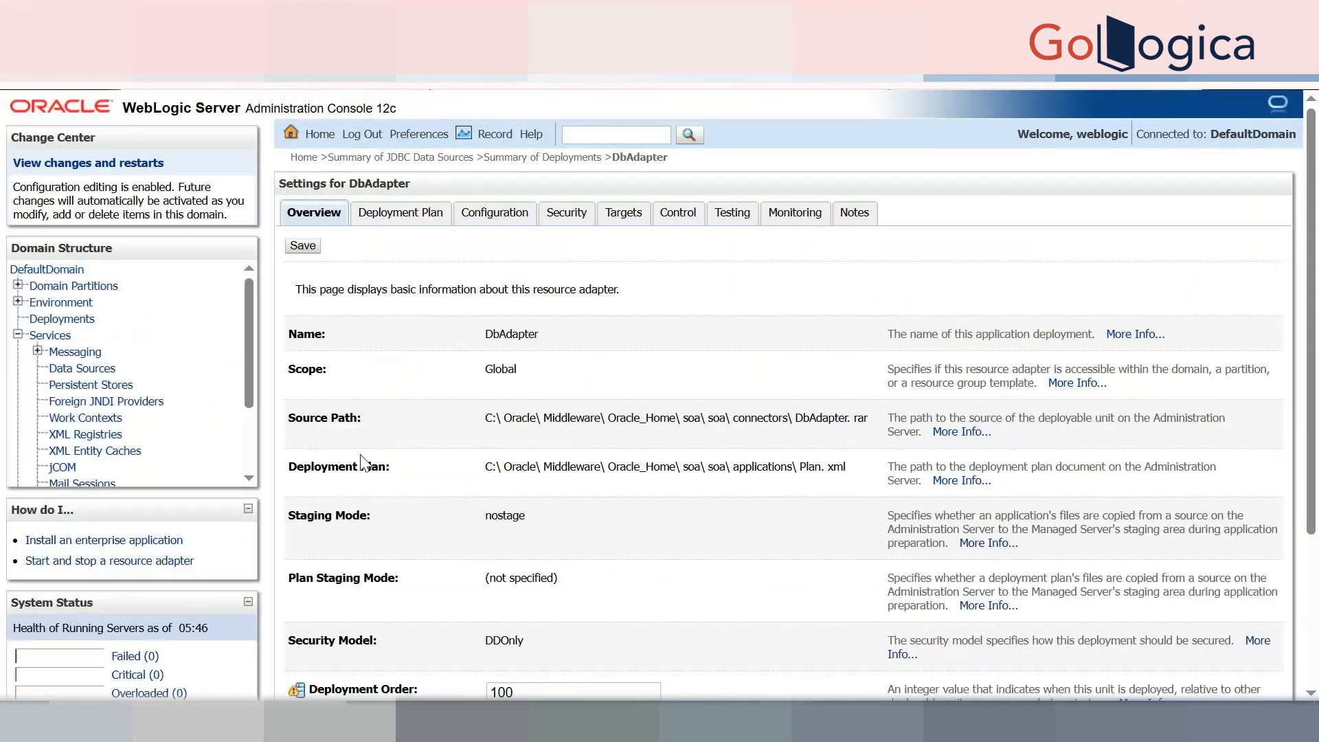
pyautogui.click(487, 228)
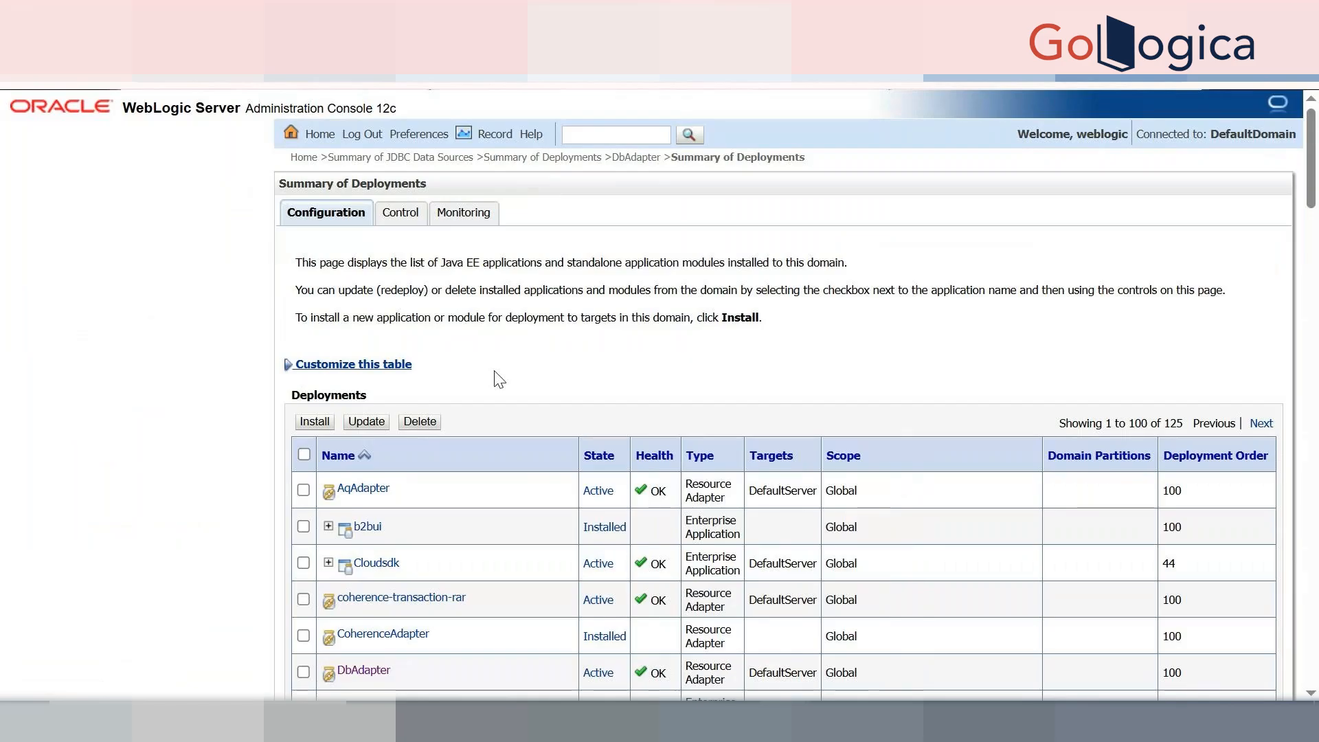
# Step: Reopen the DbAdapter deployment and go to its outbound connection pool configuration
pyautogui.scroll(-3, 516, 503)
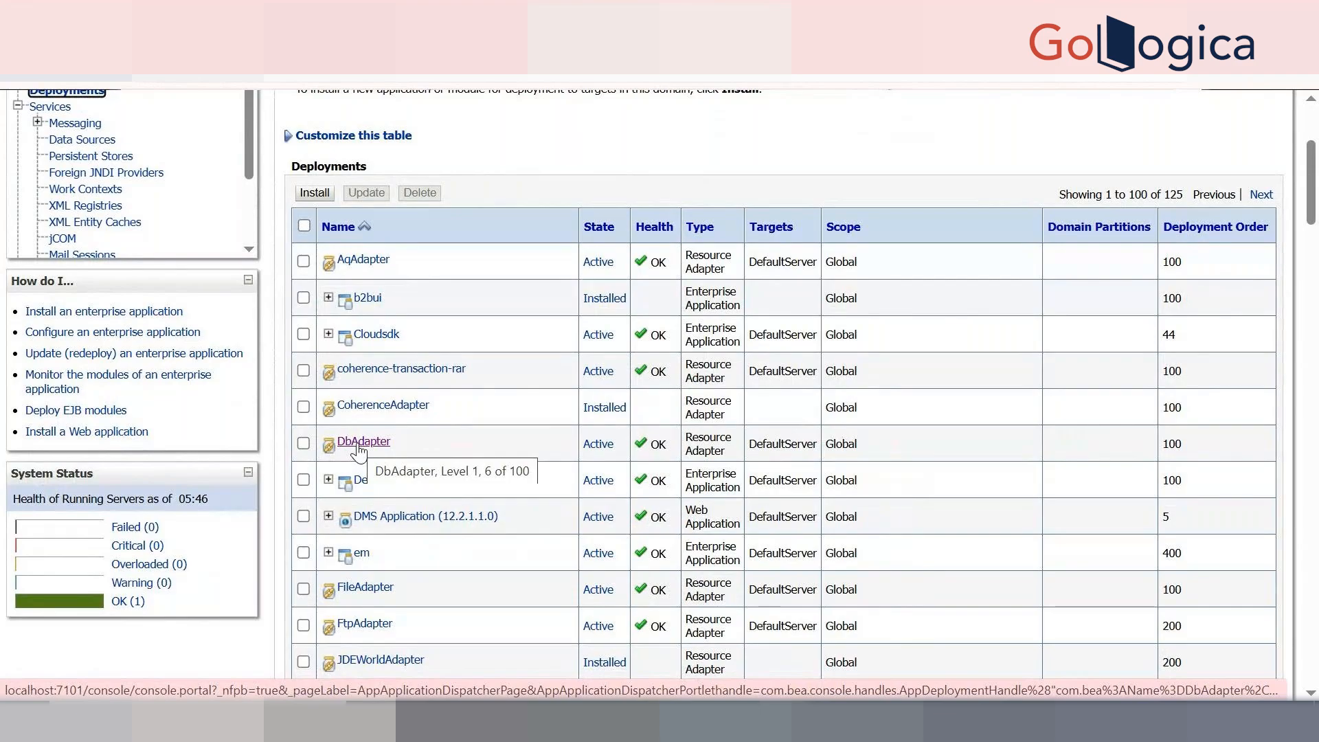
pyautogui.click(359, 450)
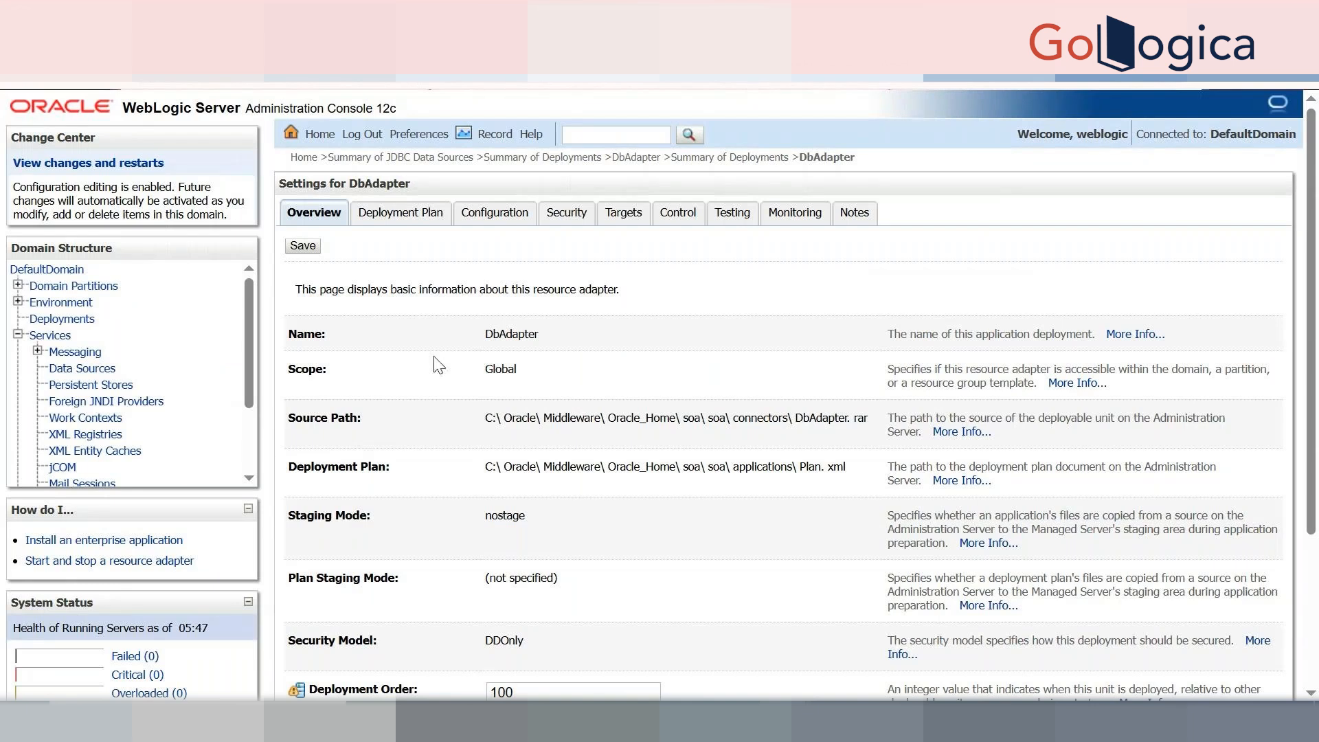
pyautogui.click(492, 218)
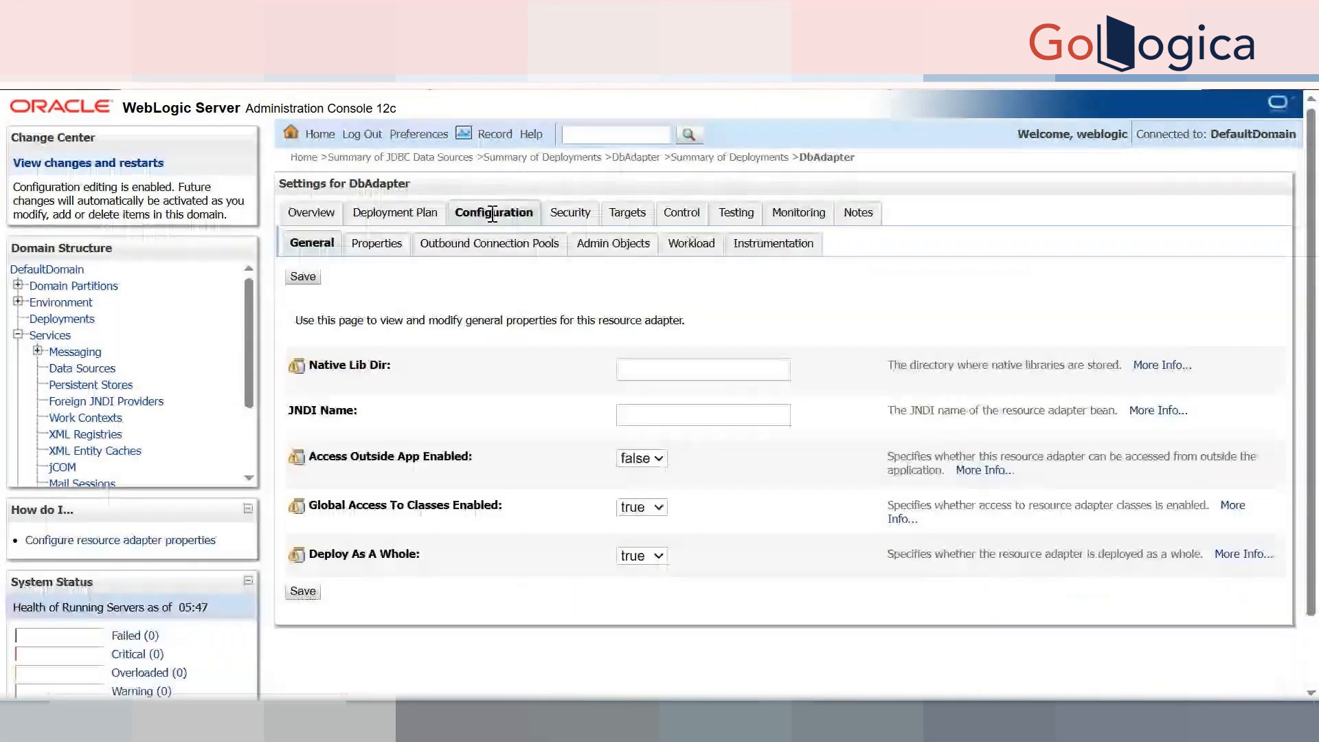
pyautogui.click(489, 248)
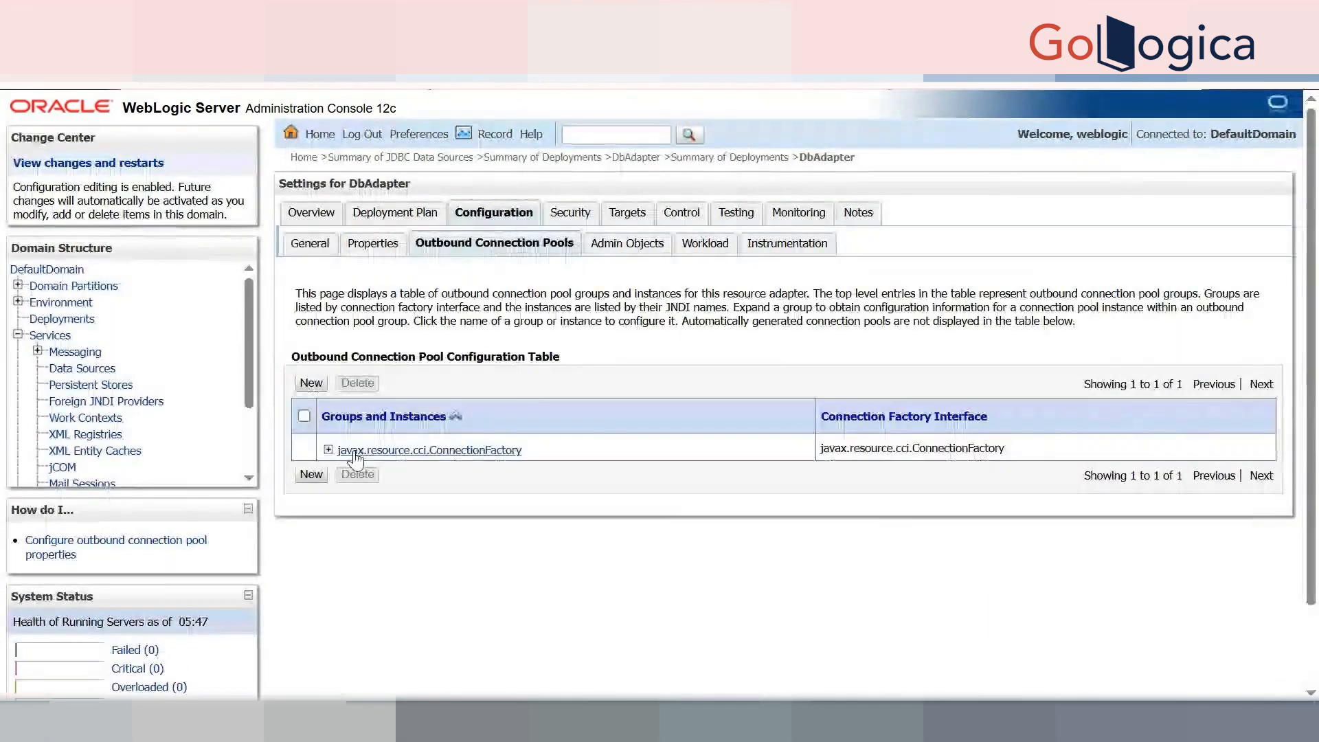
# Step: Start a new outbound connection for DbAdapter in the javax.resource.cci.ConnectionFactory group and proceed to its JNDI name
pyautogui.click(309, 383)
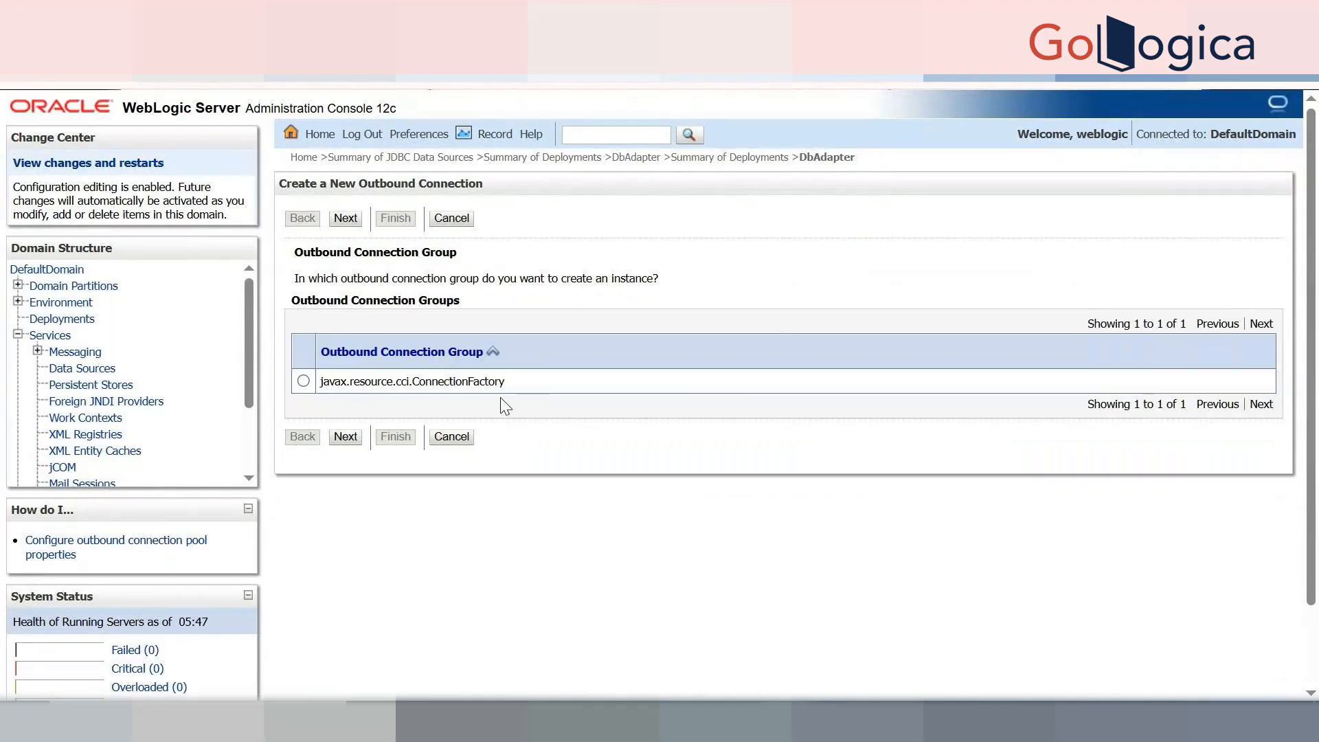
pyautogui.click(303, 381)
pyautogui.click(346, 437)
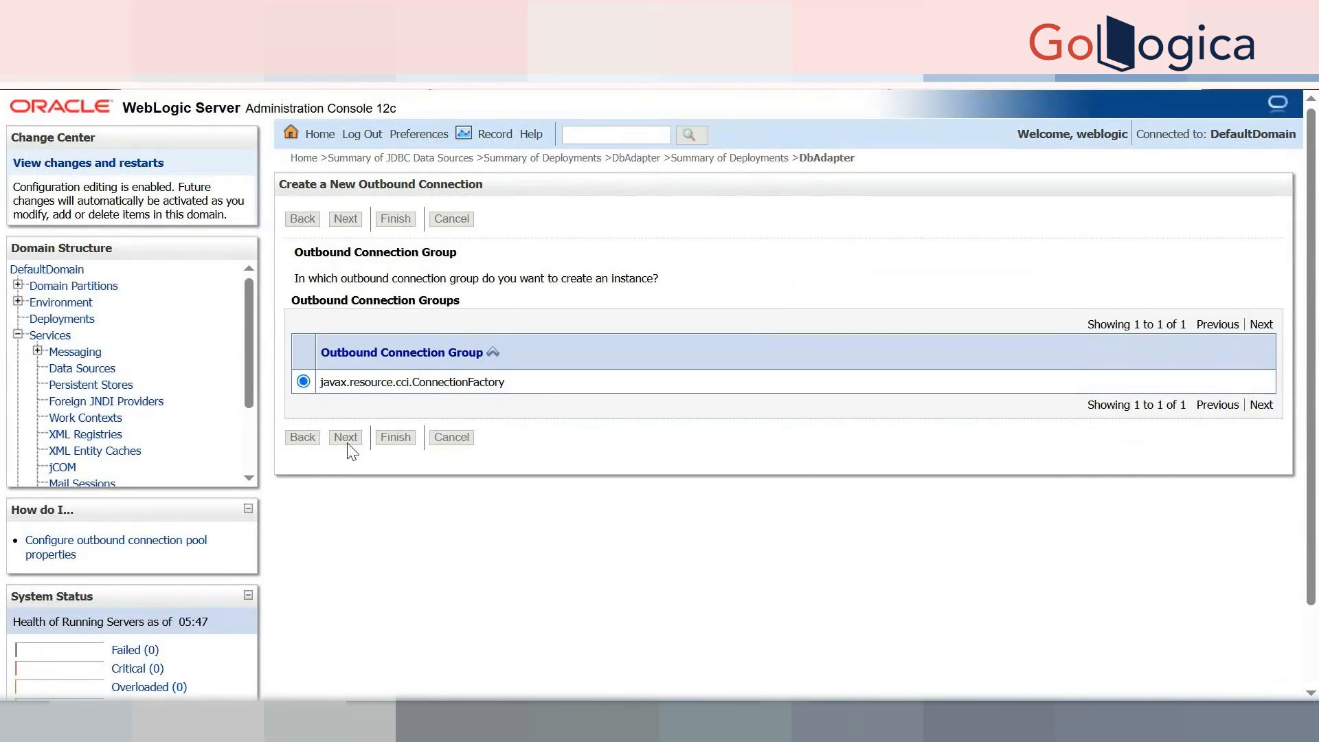
# Step: Set the new outbound connection instance's JNDI name to eis/db/duhitha
pyautogui.click(611, 381)
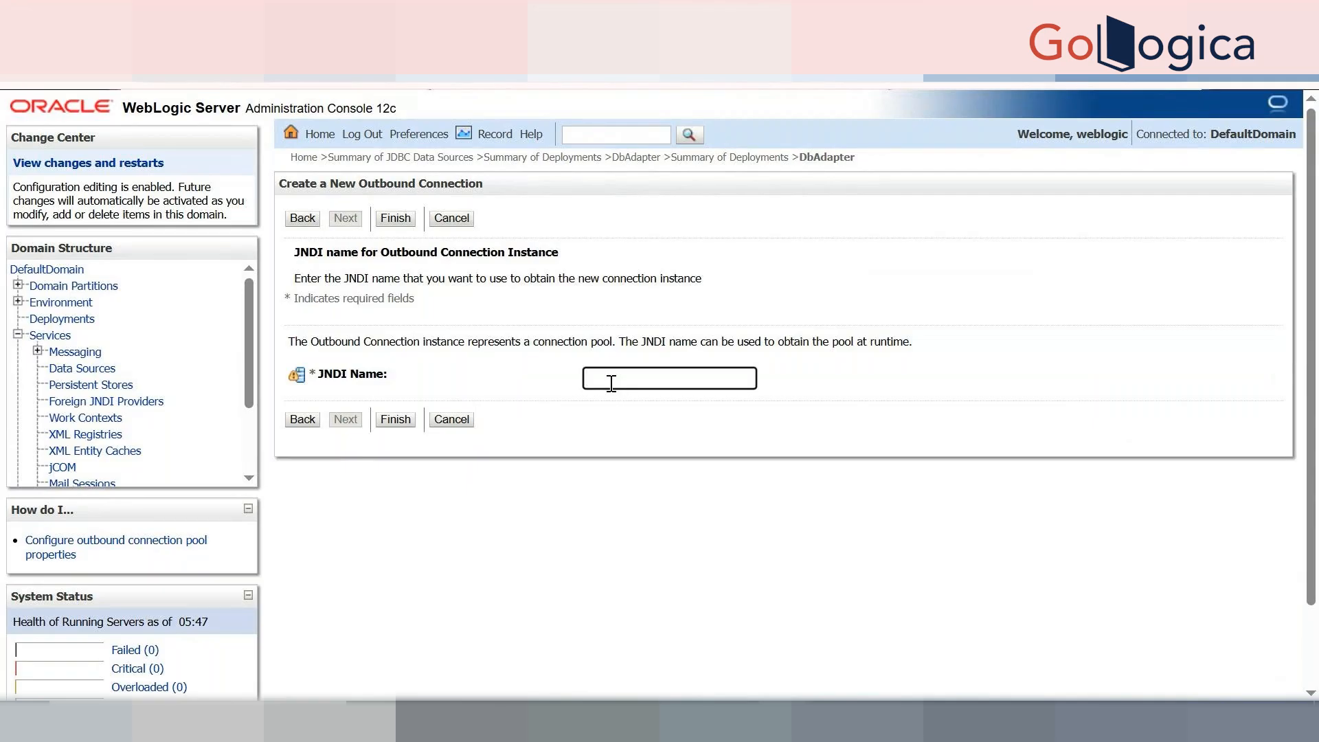
pyautogui.write('e')
pyautogui.write('is/')
pyautogui.write('rs')
pyautogui.write('b')
pyautogui.press('BackSpace')
pyautogui.press('BackSpace')
pyautogui.write('b/duhitha')
# Step: Copy the JNDI name eis/db/duhitha into the Notepad++ notes, a few lines below jdbc/duhithaa
pyautogui.doubleClick(647, 378)
pyautogui.tripleClick(647, 383)
pyautogui.hotkey('ctrl', 'c')
pyautogui.click(577, 720)
pyautogui.press('Return')
pyautogui.press('Return')
pyautogui.press('Return')
pyautogui.hotkey('ctrl', 'v')
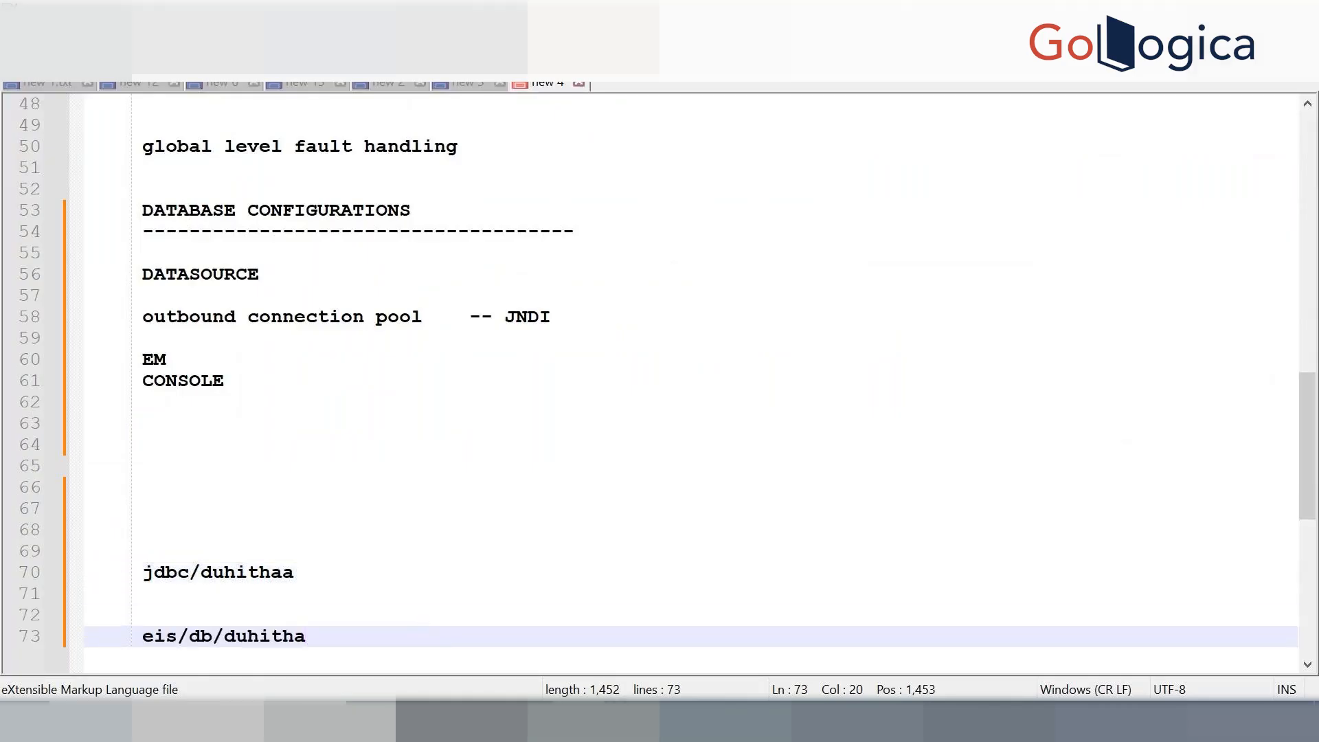
# Step: Back in the WebLogic console, finish creating the outbound connection and open the properties of the eis/db/duhitha instance
pyautogui.hotkey('alt', 'Tab')
pyautogui.click(398, 420)
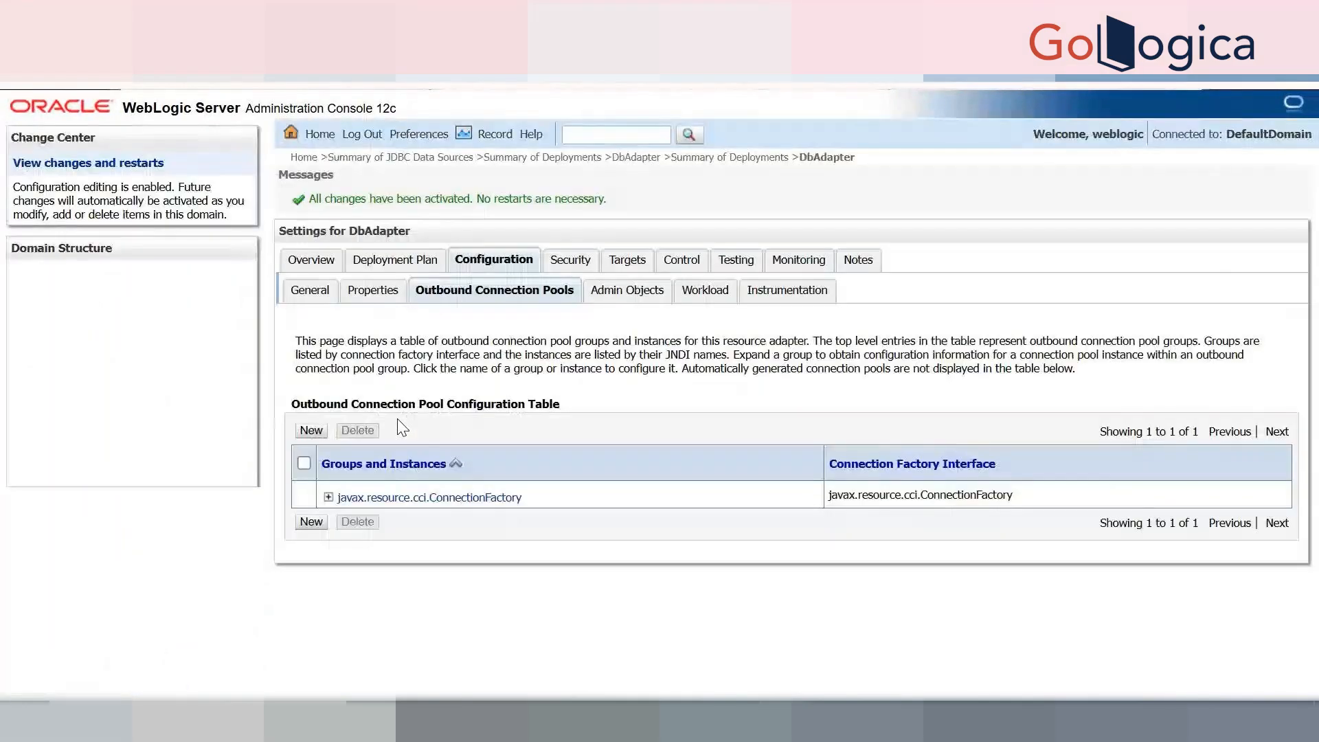
pyautogui.click(329, 497)
pyautogui.scroll(-2, 652, 555)
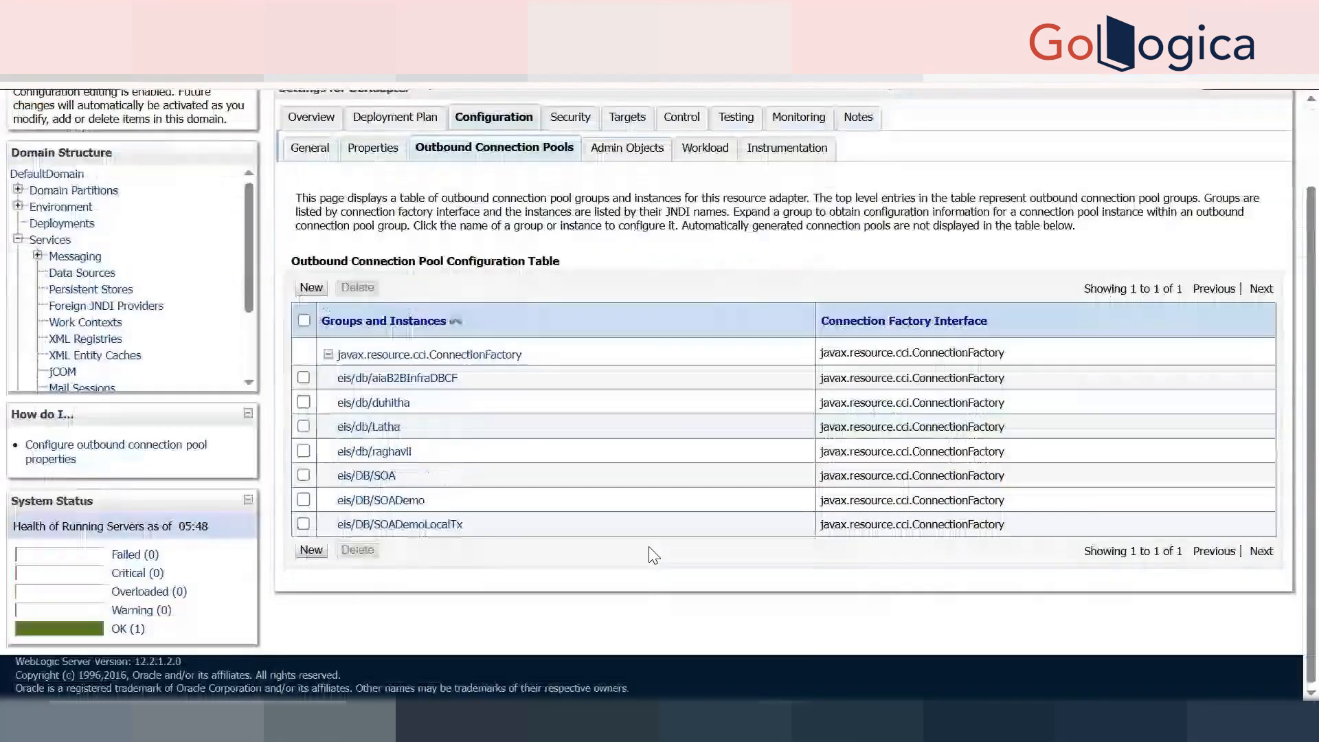
pyautogui.click(379, 404)
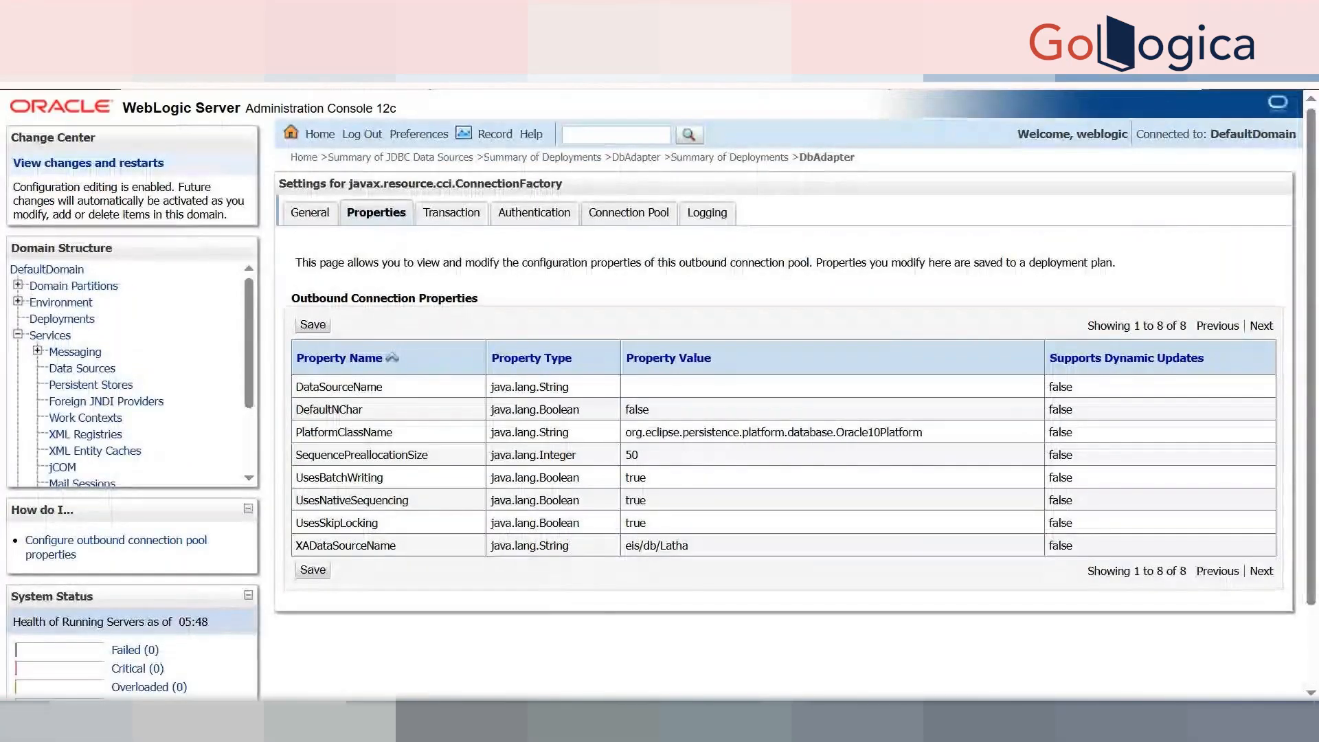
# Step: In the Notepad++ notes, add "datasource" and "outbound connection pool" on separate lines below the CONSOLE entry
pyautogui.hotkey('alt', 'Tab')
pyautogui.click(251, 473)
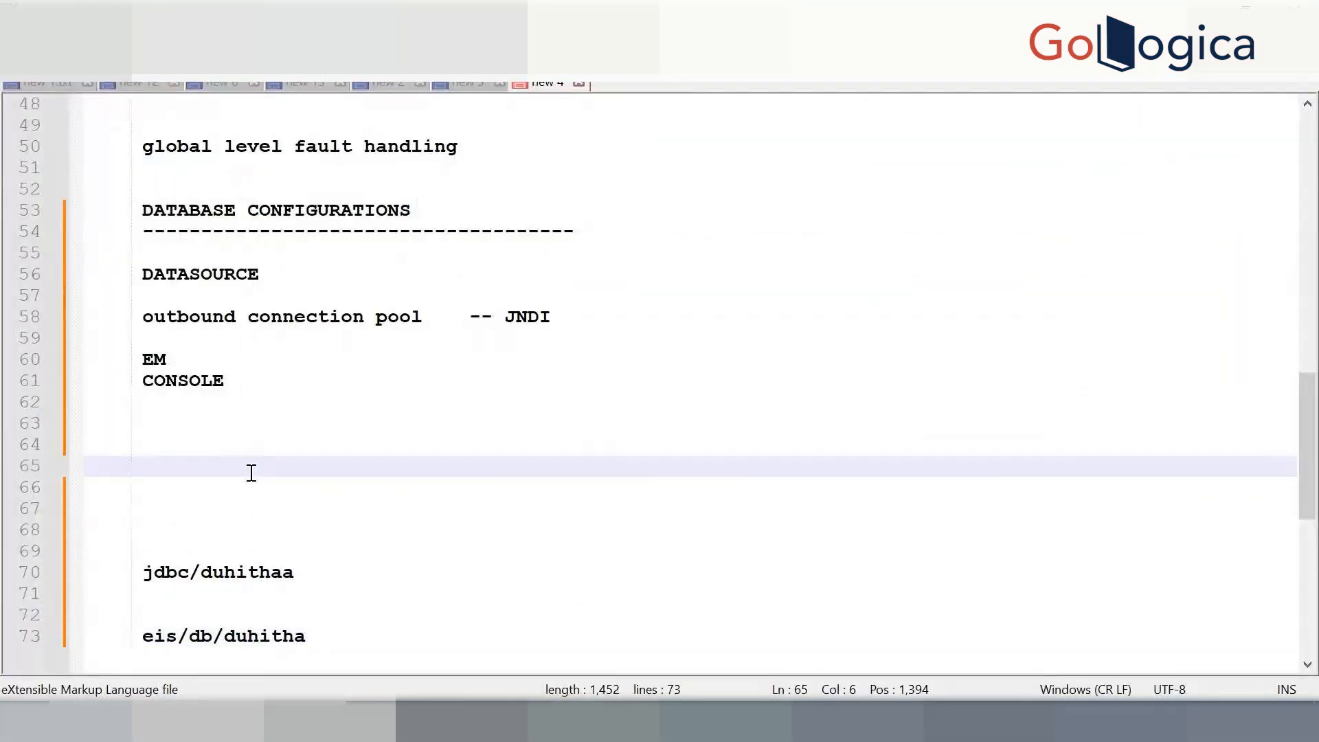
pyautogui.write('datad')
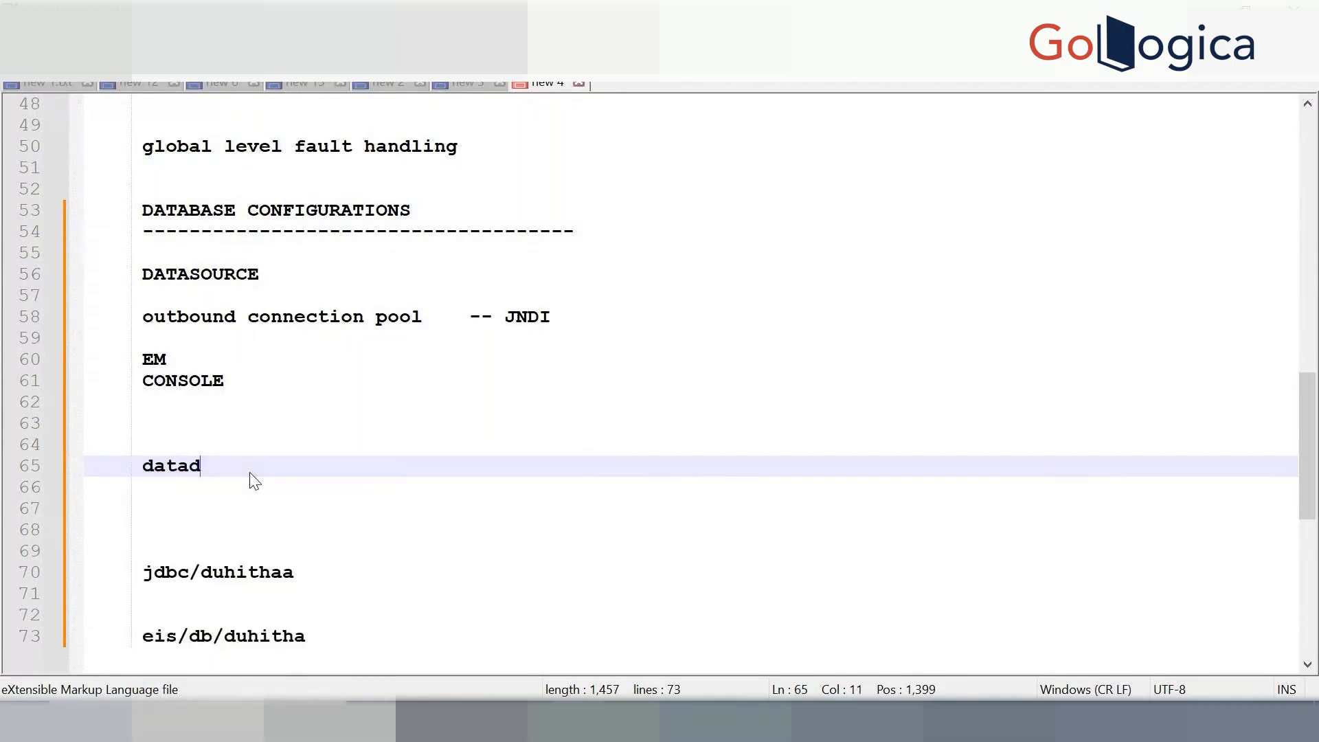
pyautogui.press('BackSpace')
pyautogui.write('so')
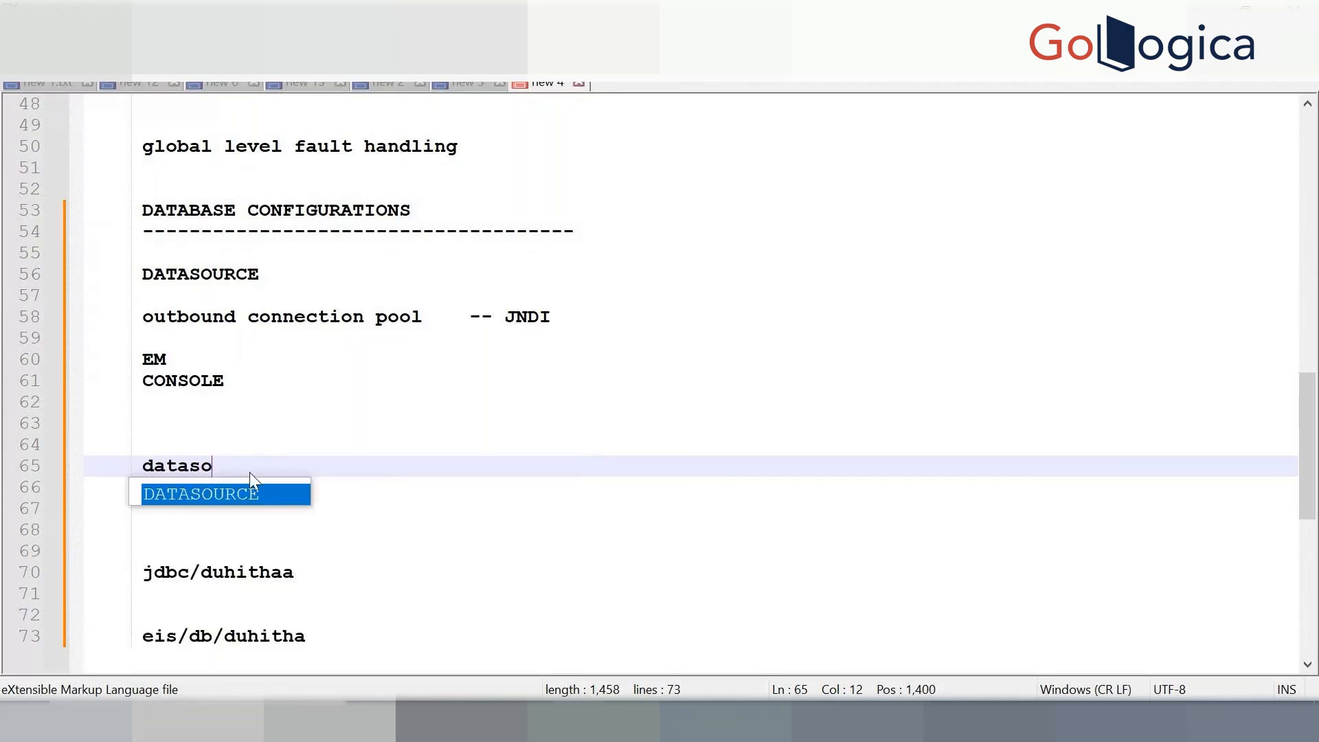
pyautogui.write('urce')
pyautogui.press('Return')
pyautogui.press('Return')
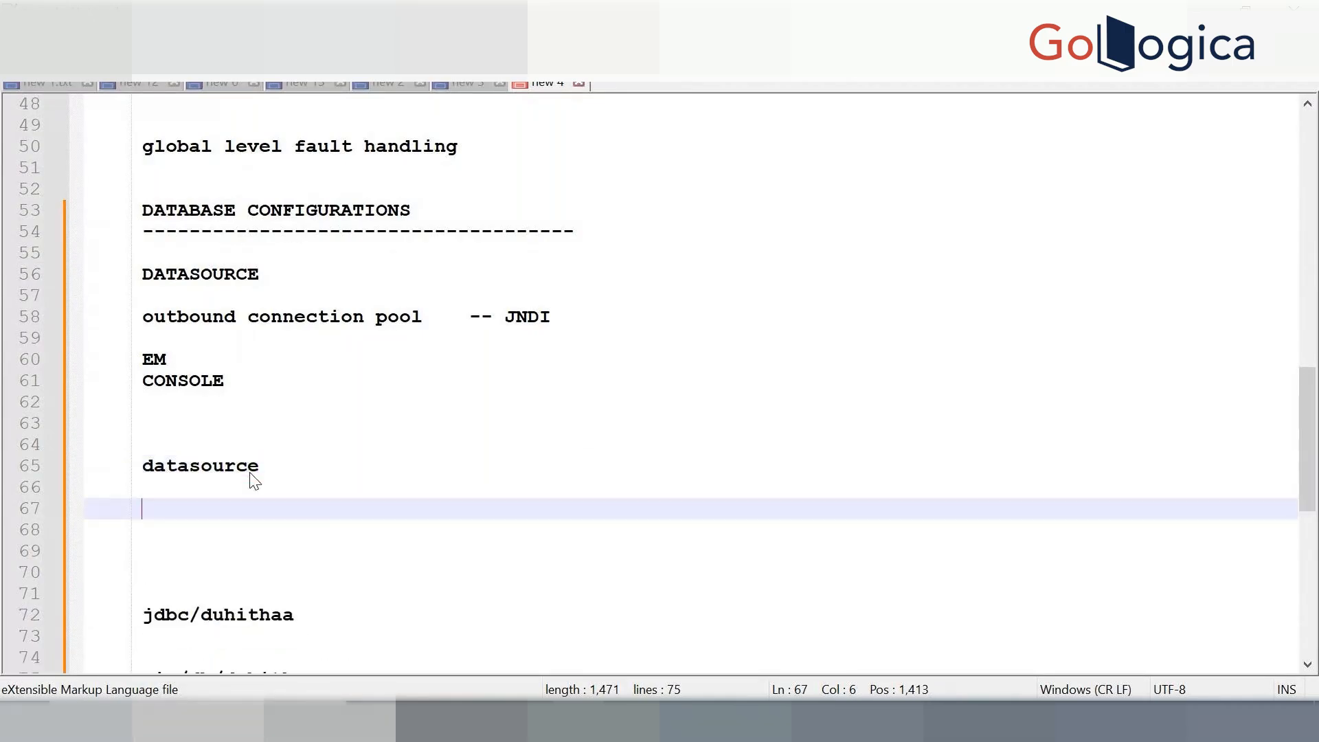
pyautogui.write('outb')
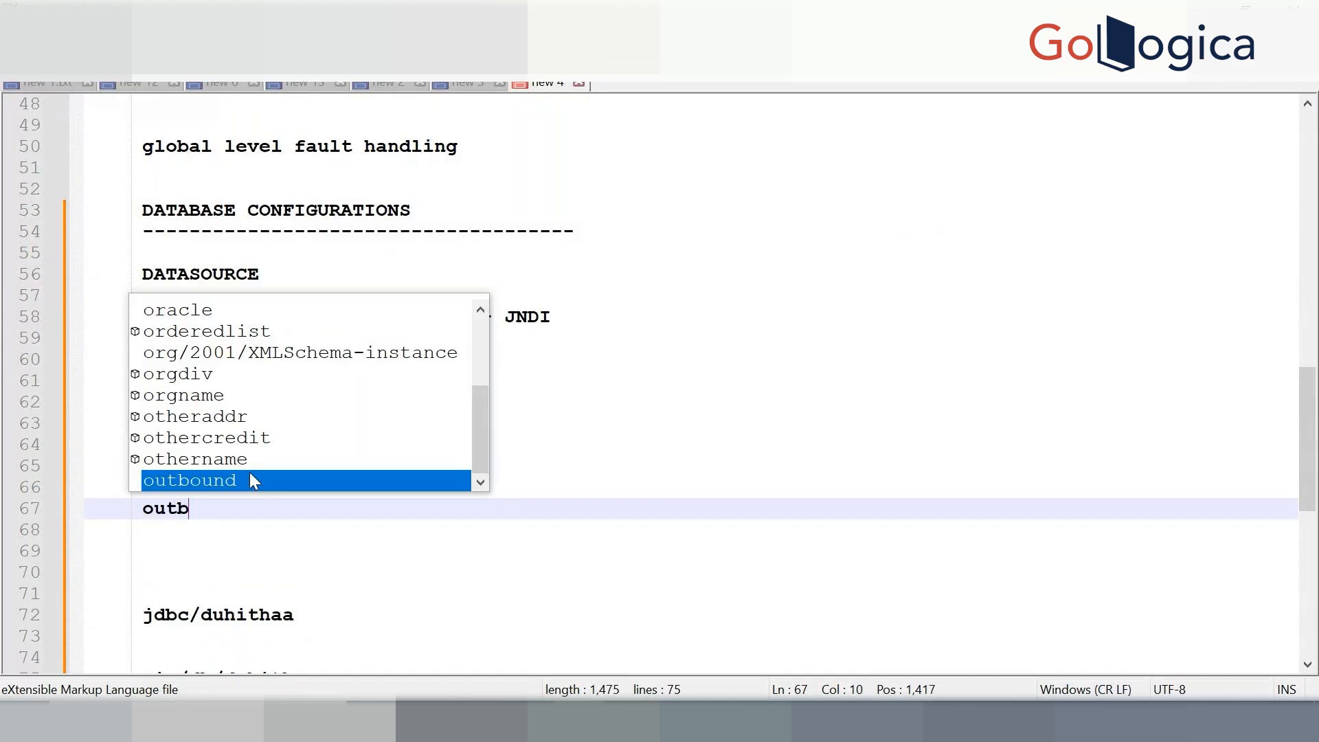
pyautogui.write('ound connec')
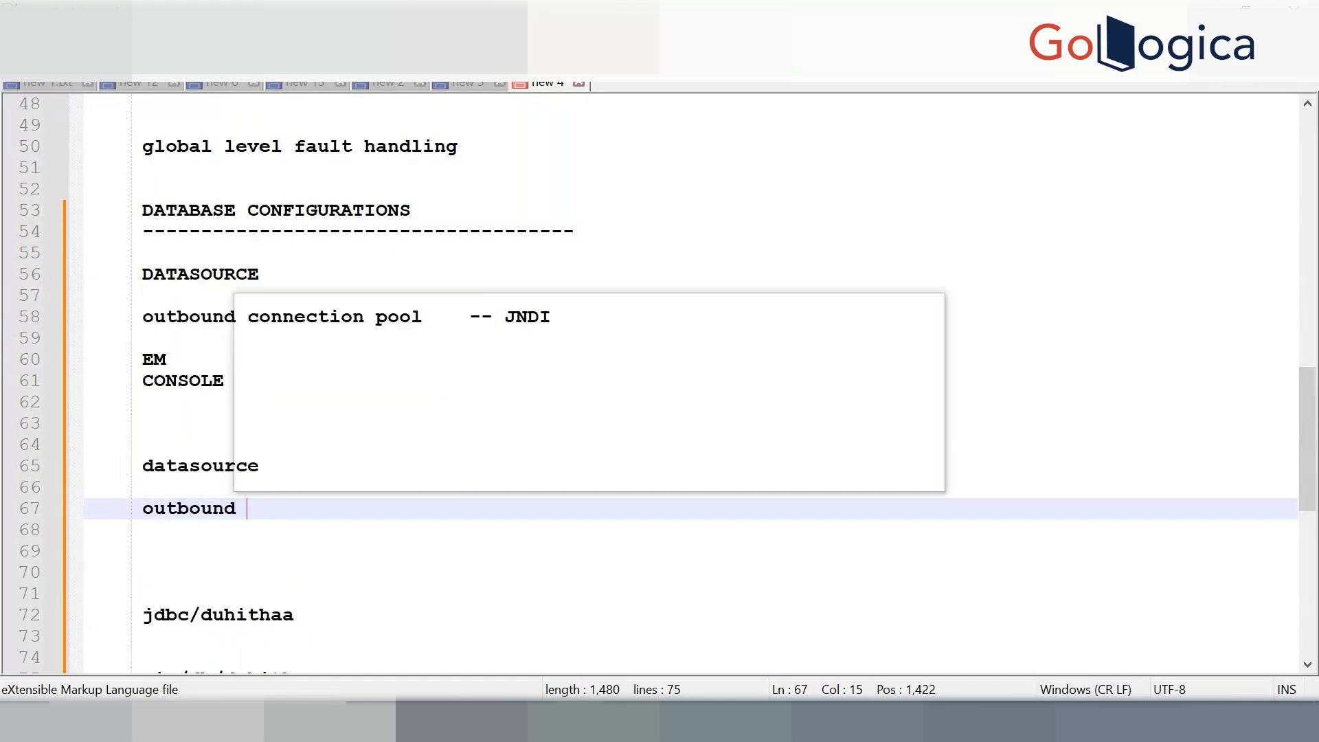
pyautogui.write('tion pool')
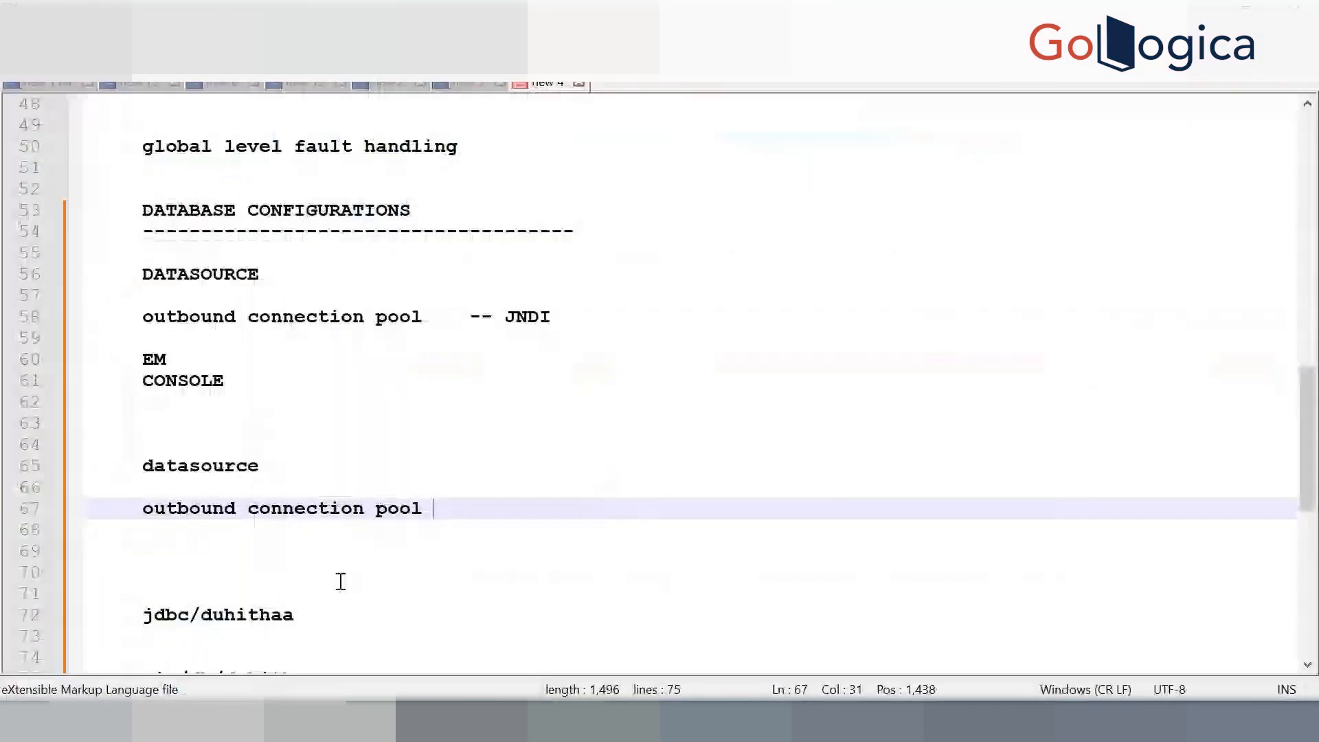
# Step: Copy jdbc/duhithaa from the notes into the connection's XADataSourceName property in the WebLogic console and save the properties
pyautogui.scroll(-1, 308, 596)
pyautogui.moveTo(296, 550); pyautogui.dragTo(148, 551)
pyautogui.hotkey('ctrl', 'c')
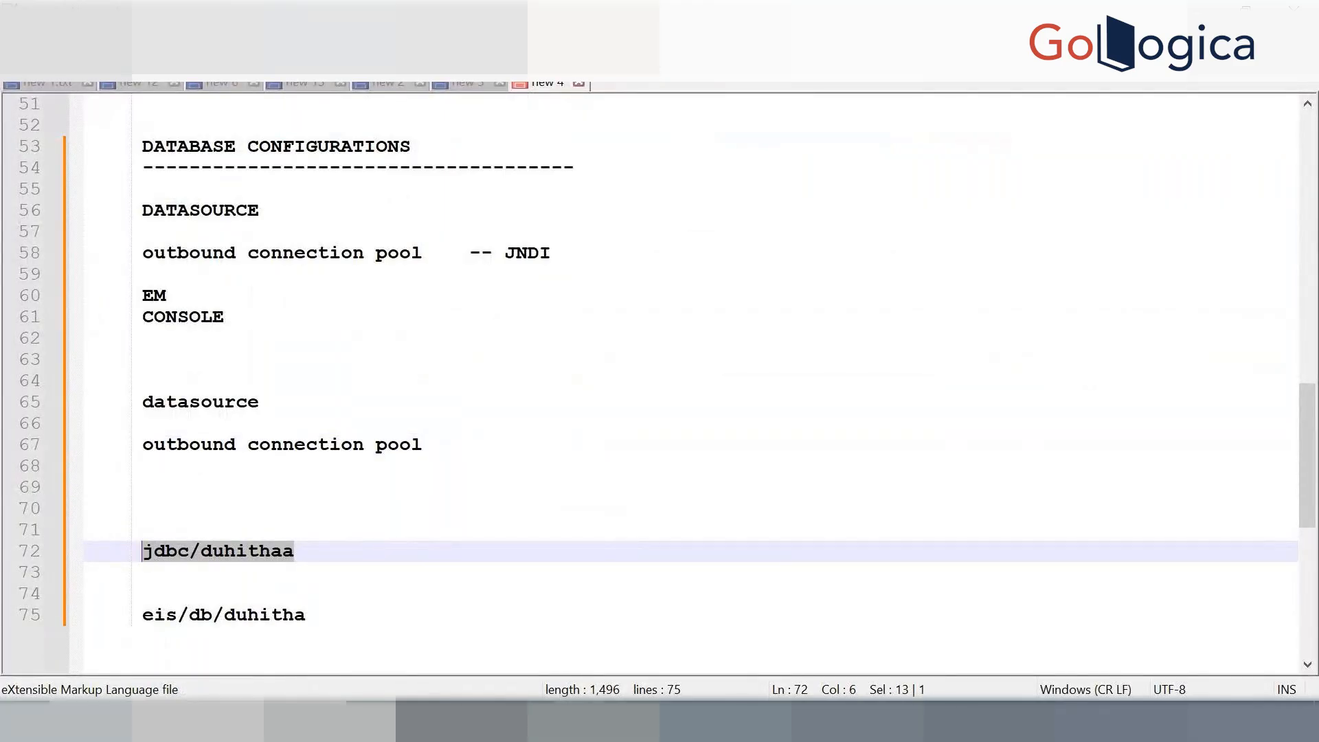
pyautogui.hotkey('alt', 'Tab')
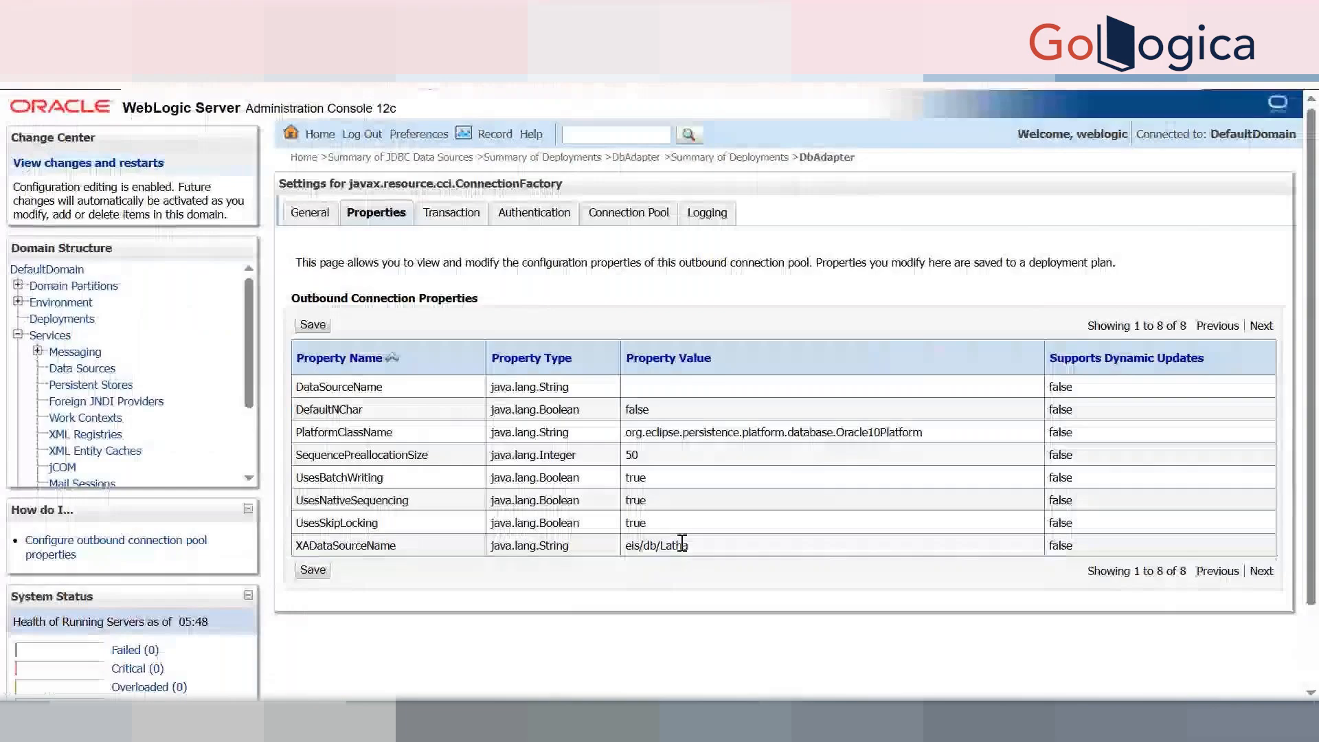
pyautogui.click(704, 544)
pyautogui.hotkey('ctrl', 'v')
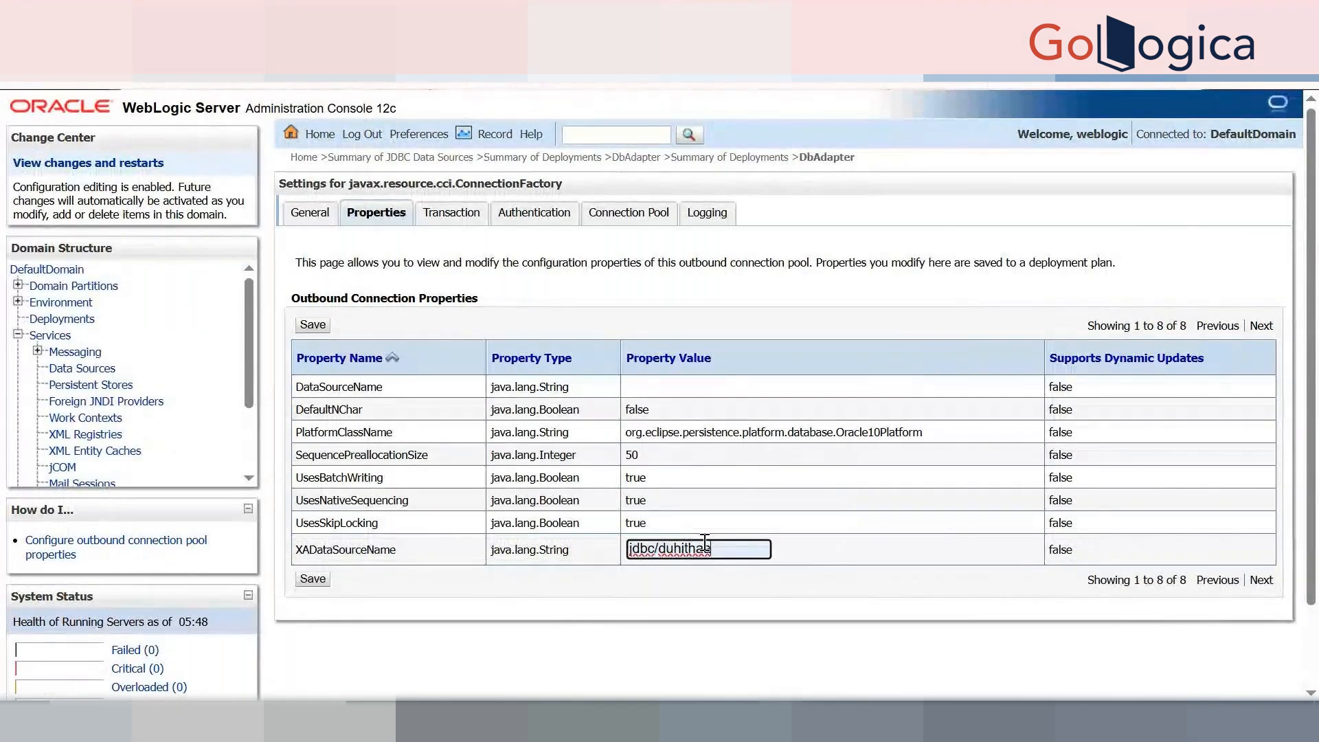
pyautogui.press('Return')
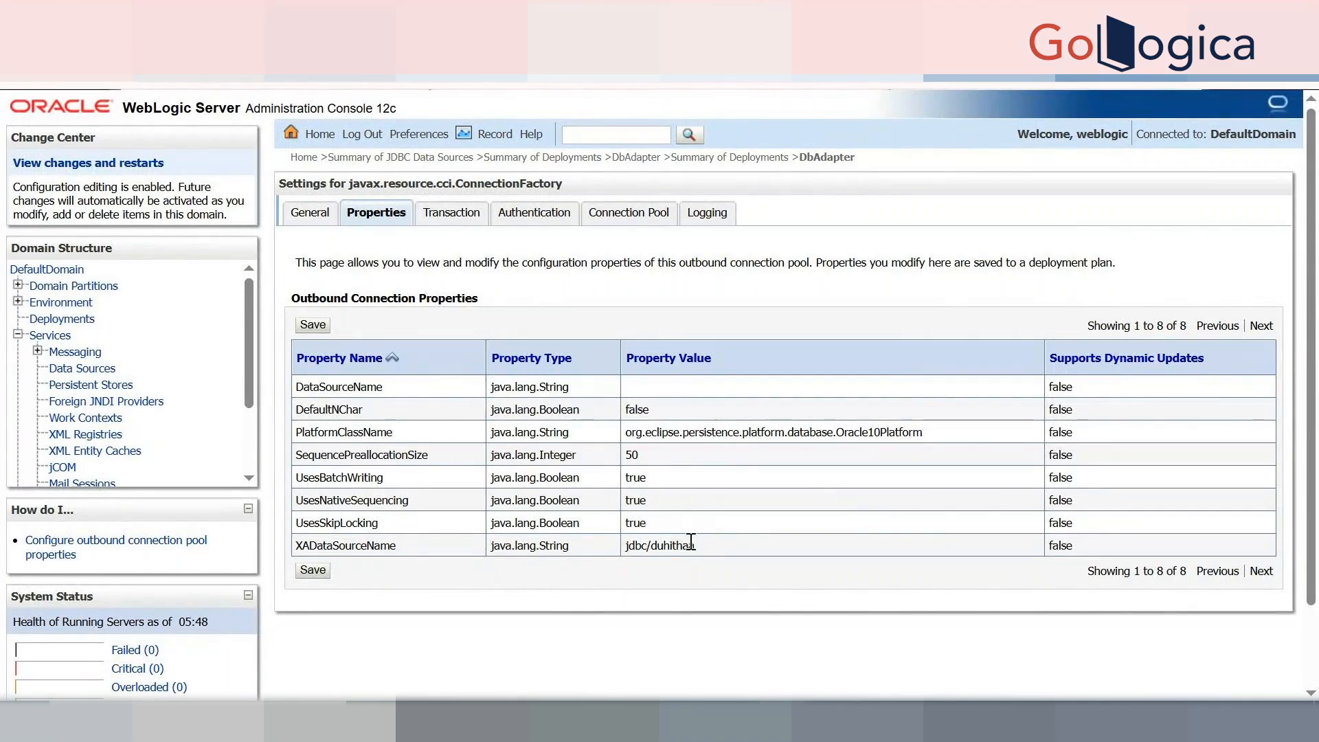
pyautogui.click(320, 571)
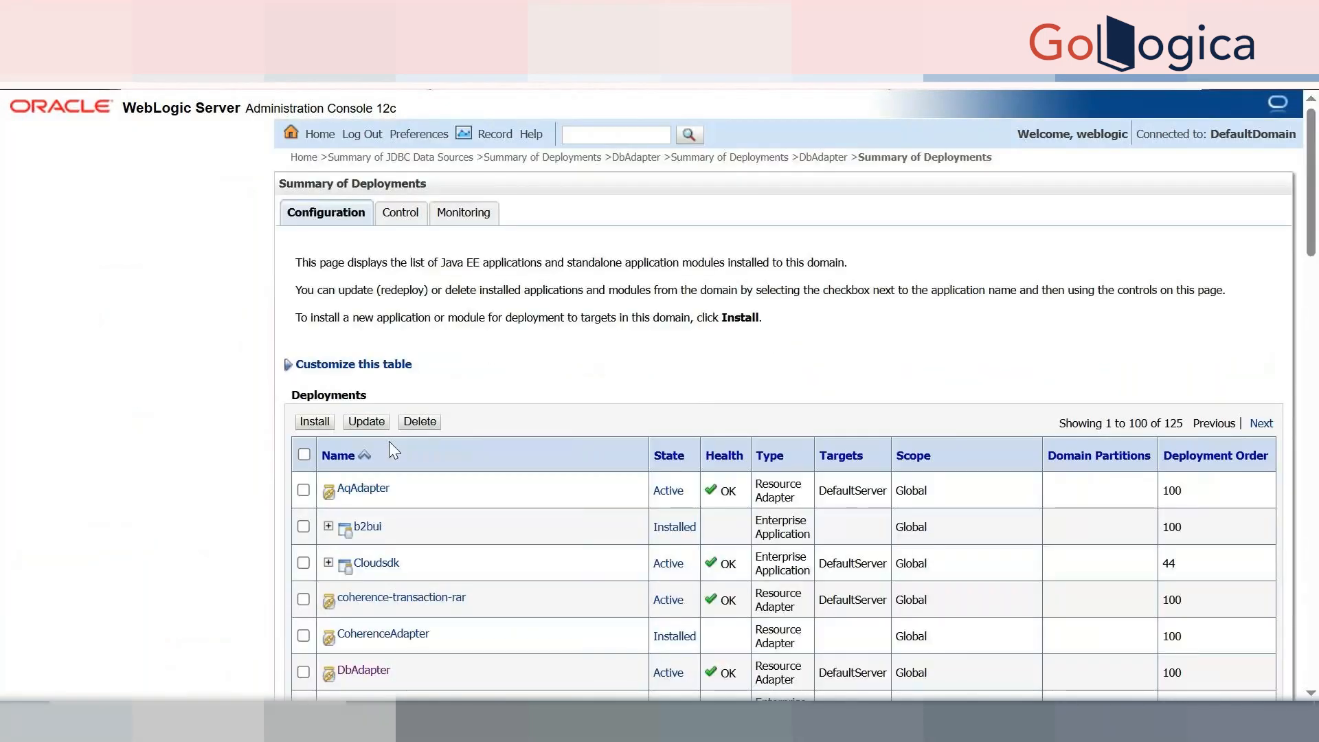
# Step: Update the DbAdapter deployment by redeploying it with its existing source and Plan.xml deployment plan paths
pyautogui.scroll(-1, 310, 563)
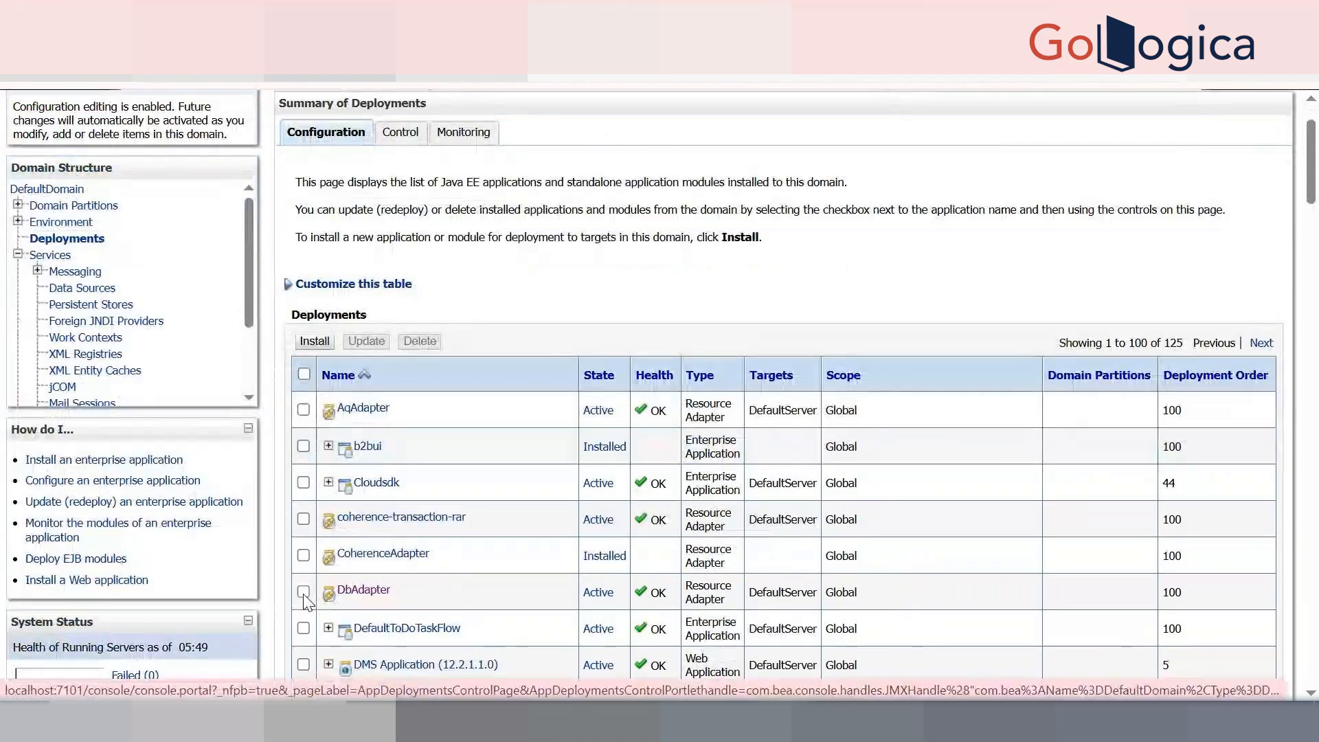
pyautogui.click(303, 592)
pyautogui.click(366, 340)
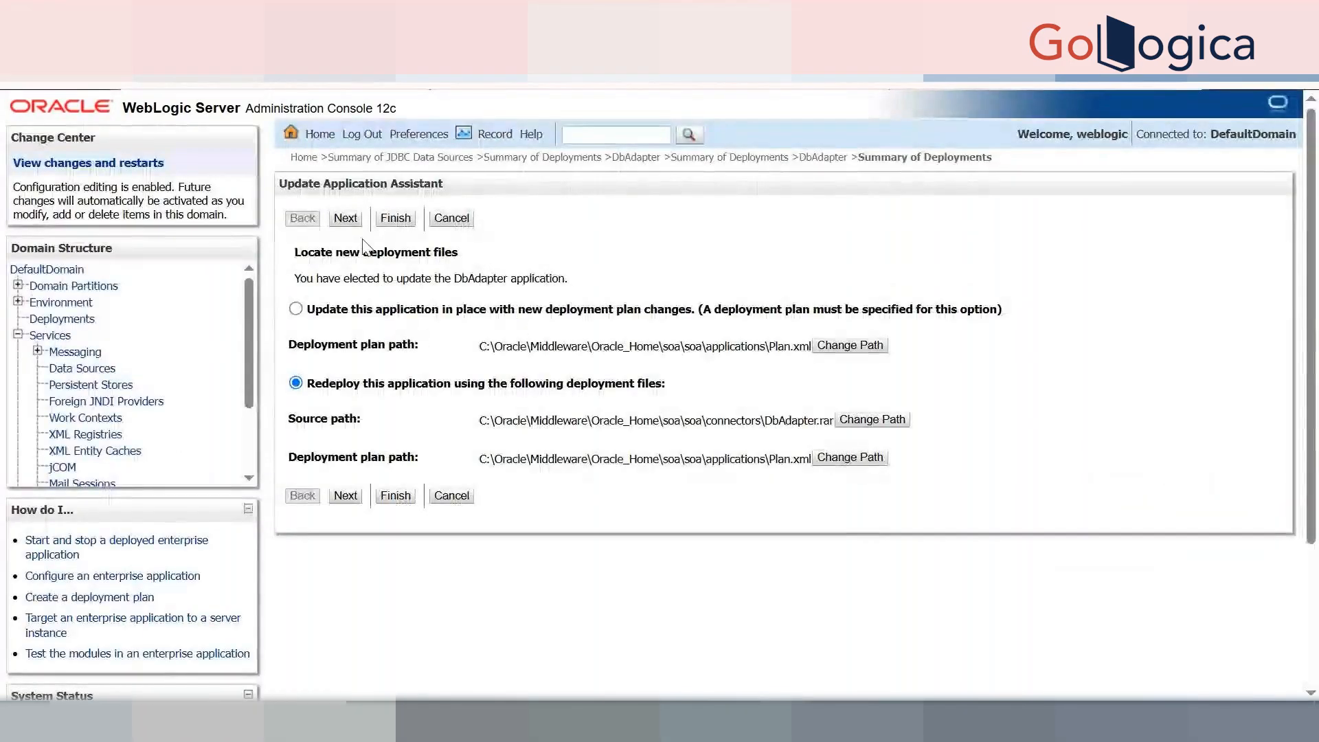
pyautogui.click(347, 495)
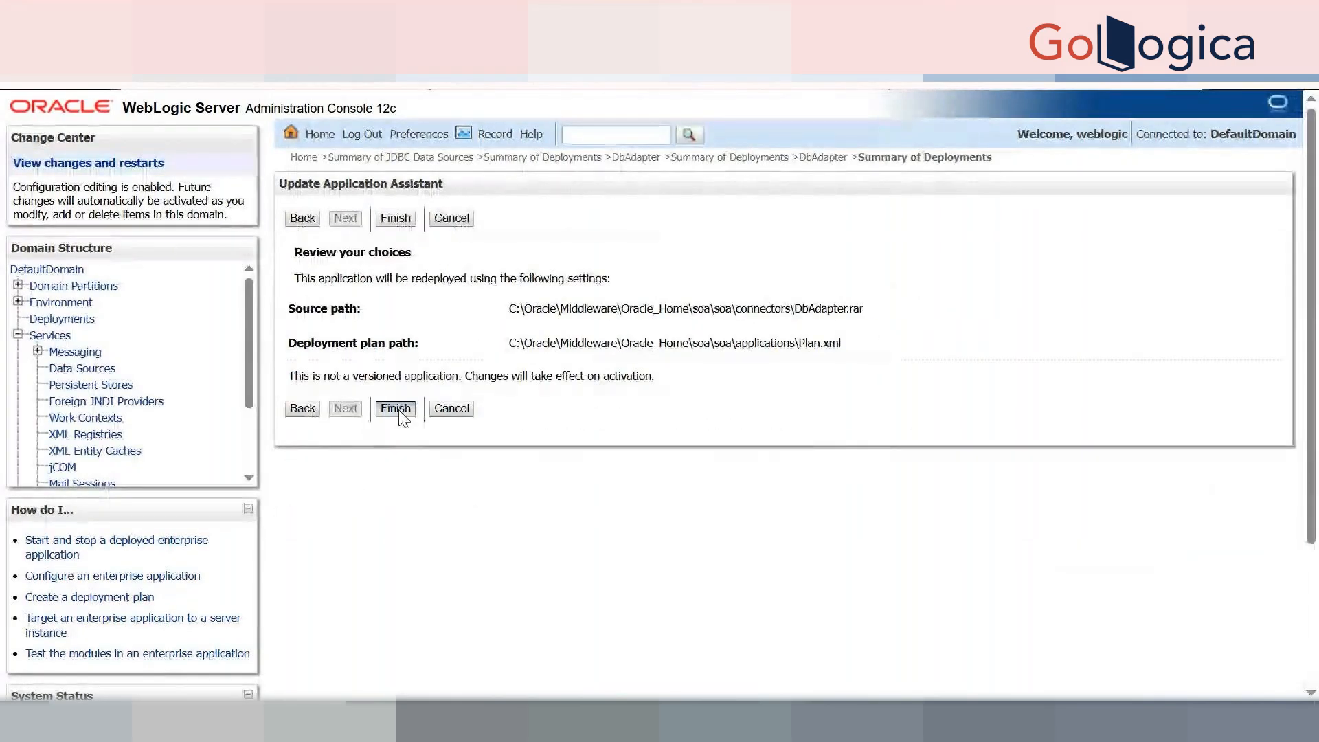
pyautogui.click(399, 410)
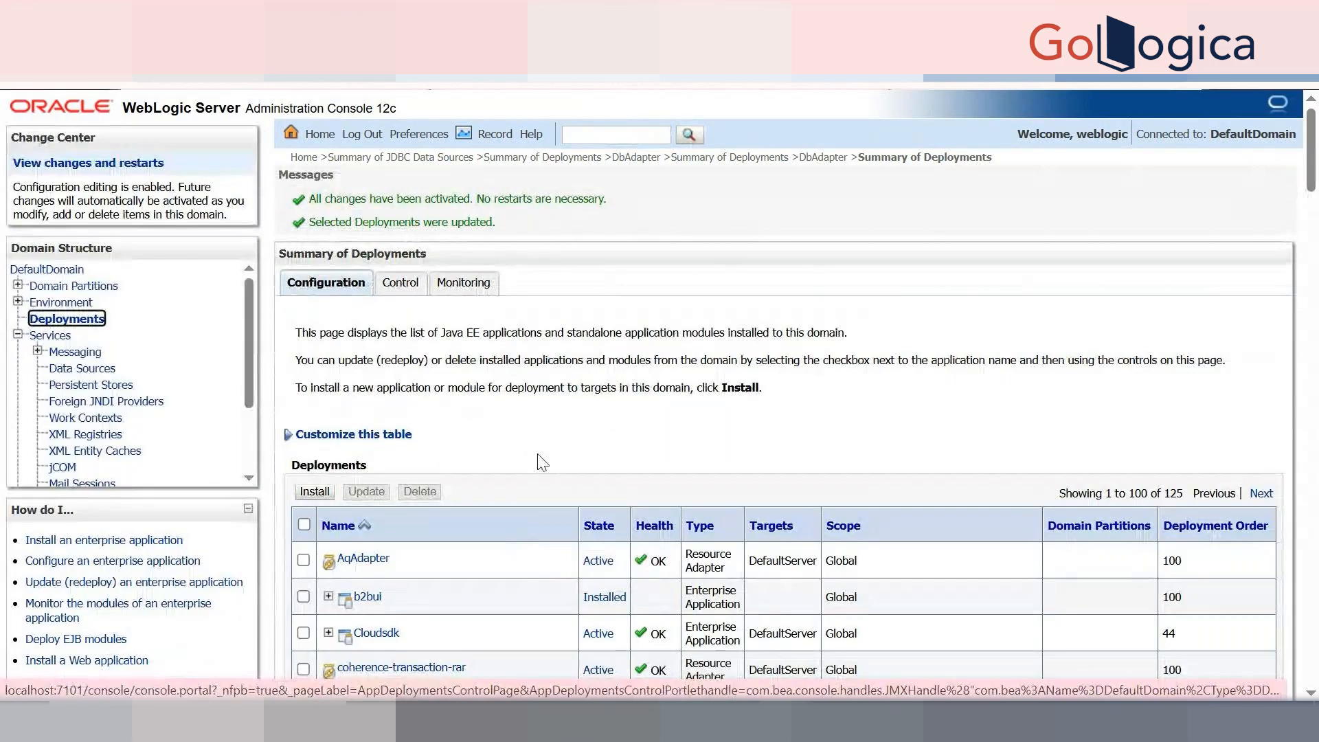
pyautogui.scroll(-3, 542, 463)
pyautogui.scroll(-4, 540, 460)
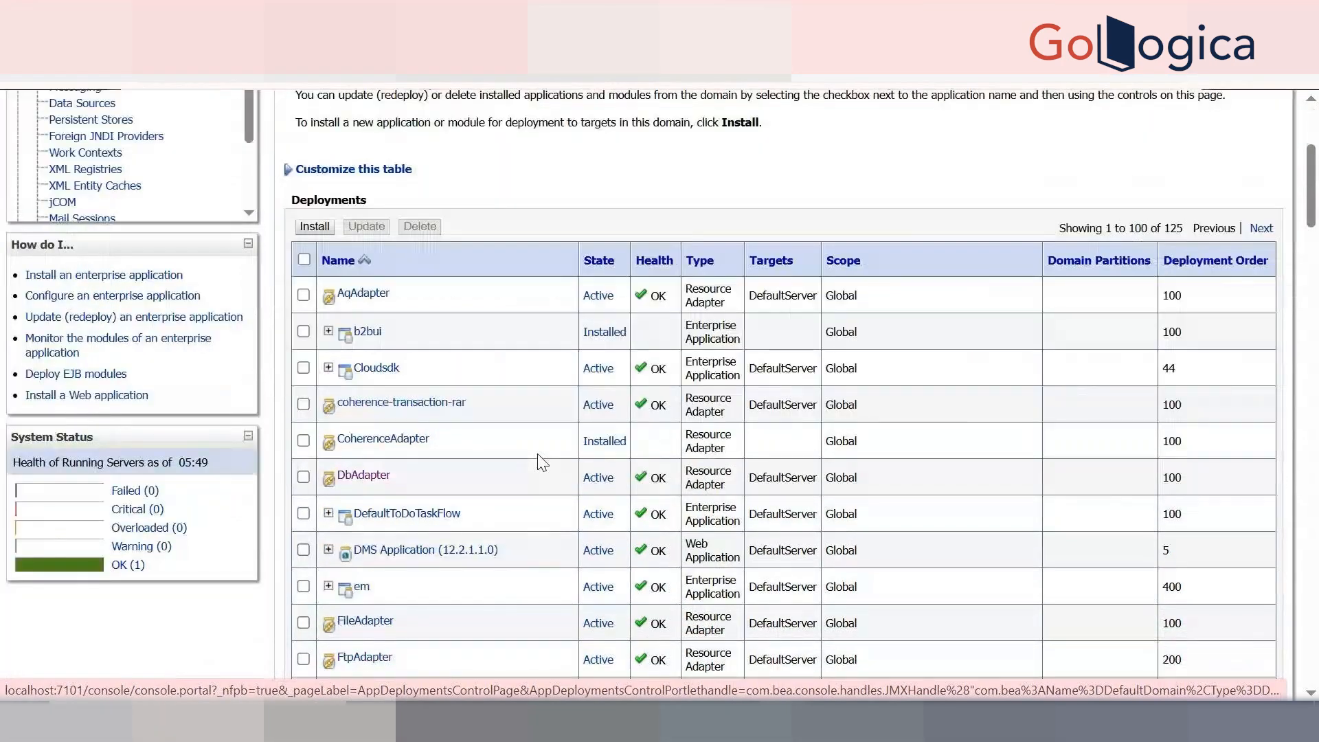
pyautogui.scroll(7, 546, 467)
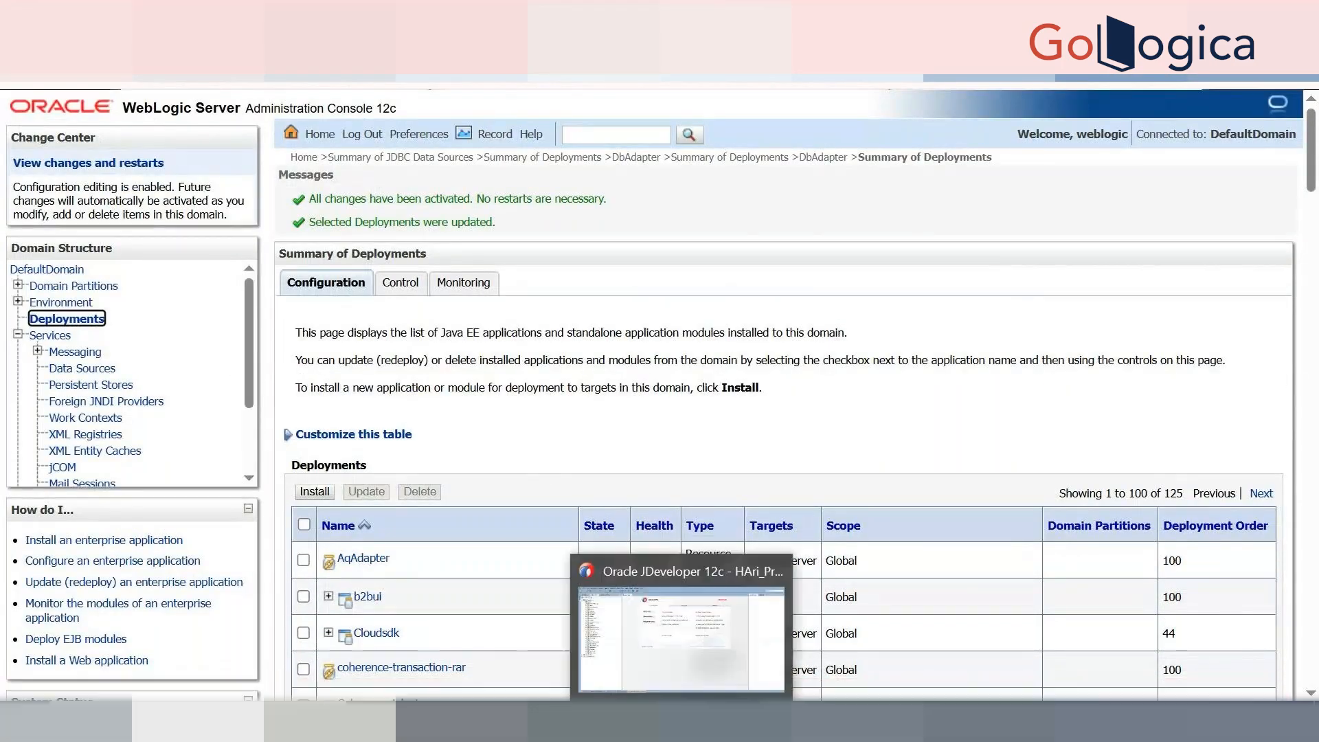
# Step: Switch to Oracle JDeveloper and expand the tables of the localdb database connection
pyautogui.click(673, 604)
pyautogui.click(48, 132)
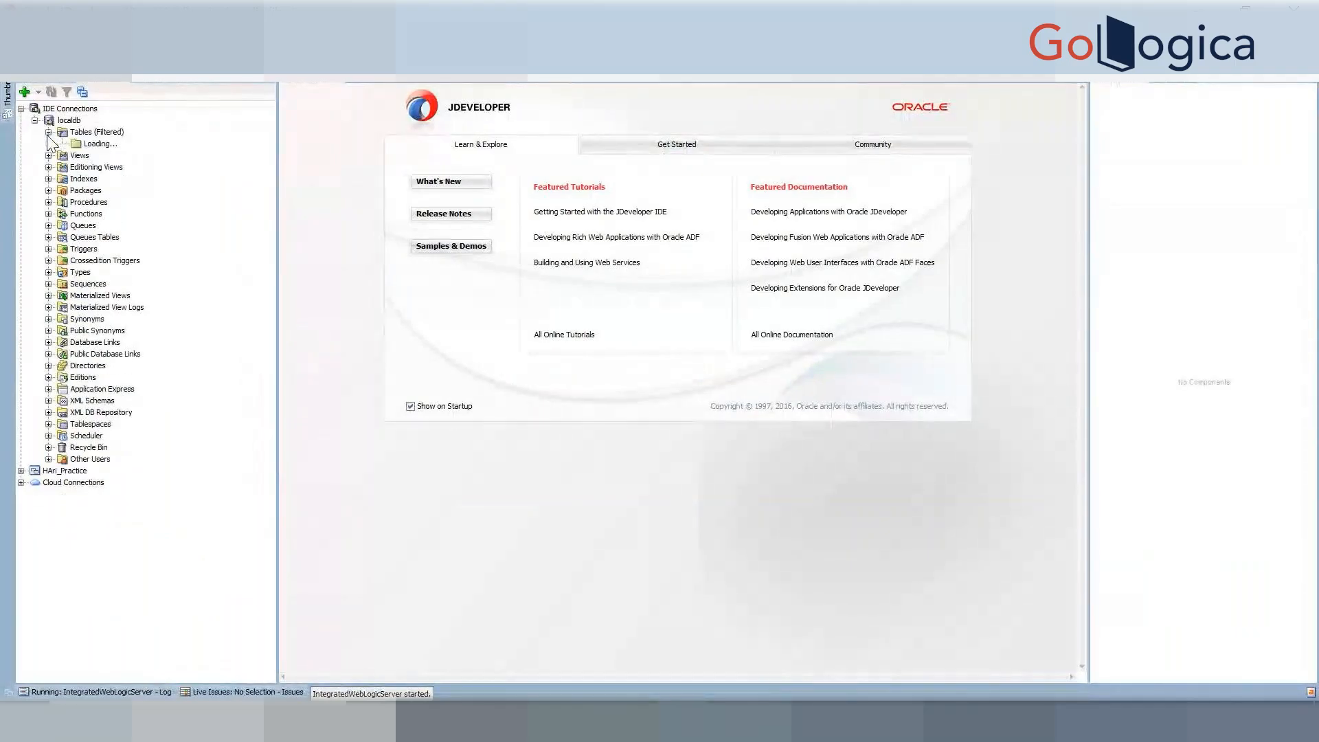
pyautogui.click(84, 135)
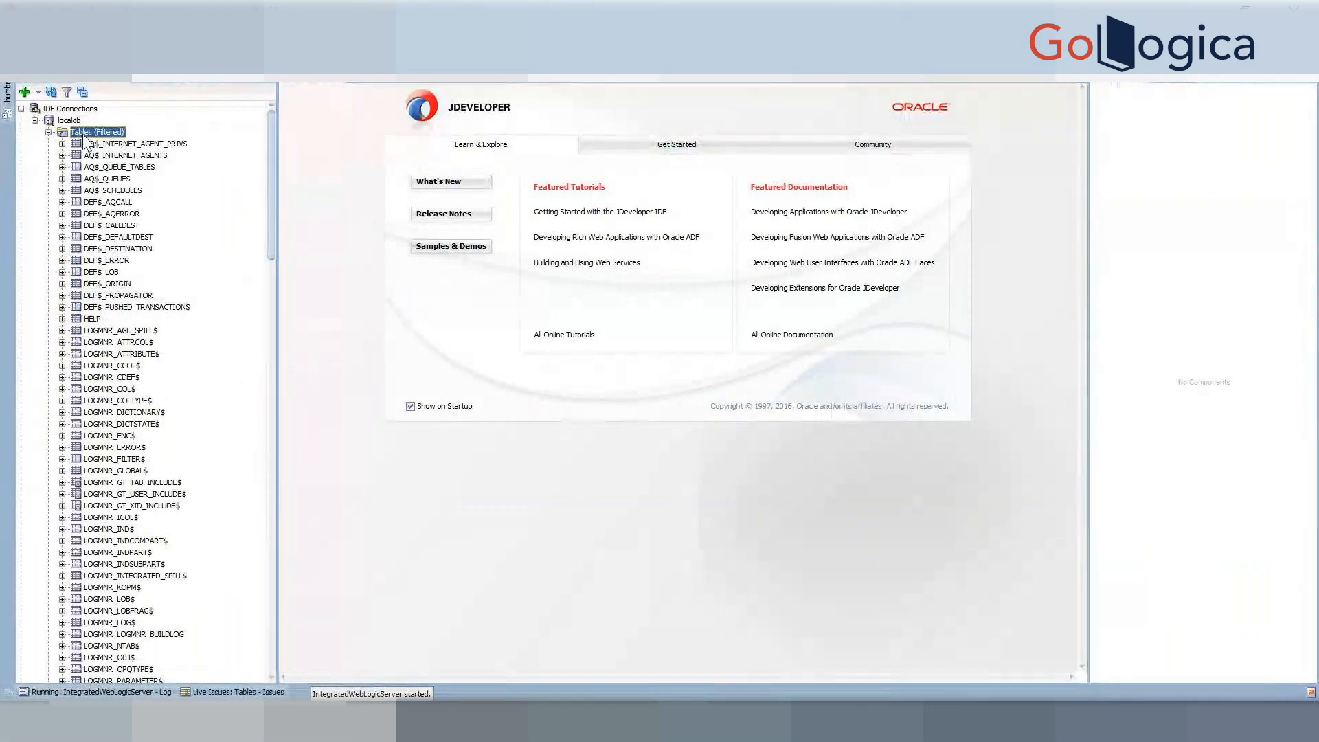
# Step: Start a new table named EMPLOYEES in the localdb connection and name its first column NAME
pyautogui.rightClick(84, 135)
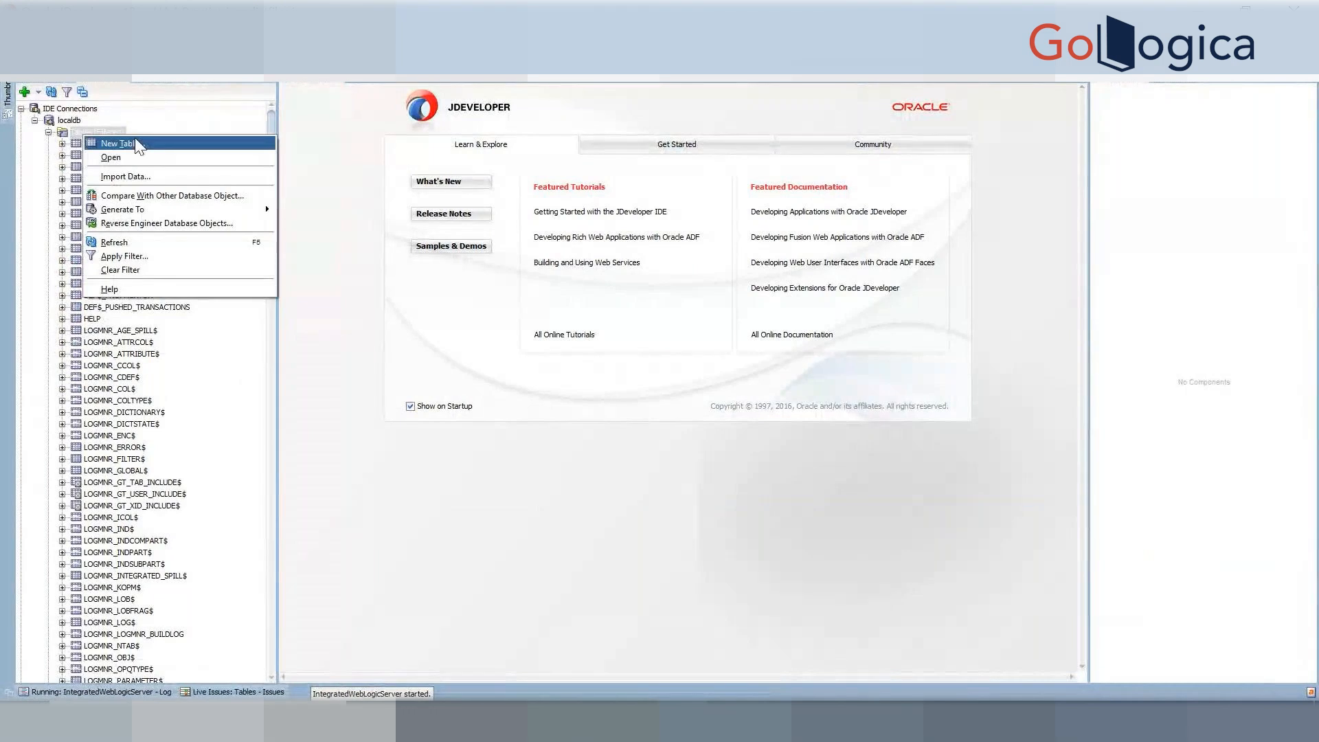
pyautogui.press('Return')
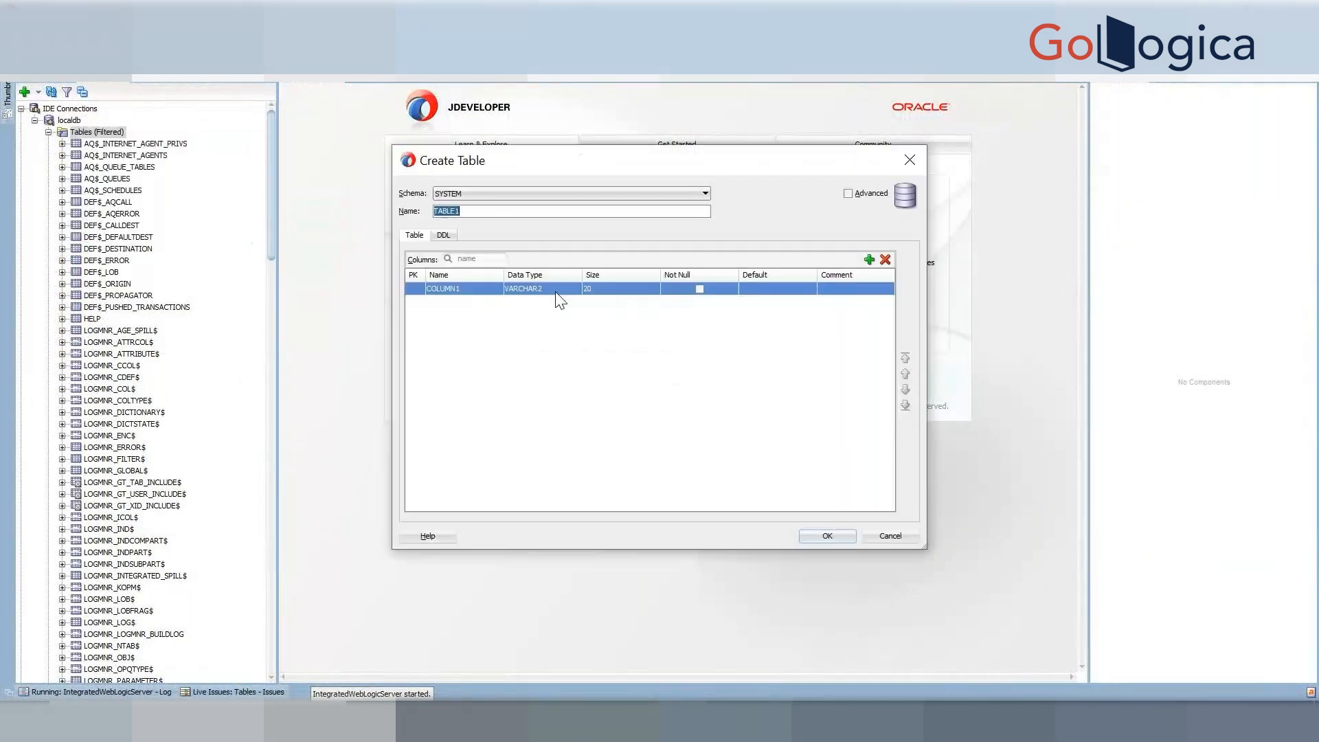
pyautogui.write('e')
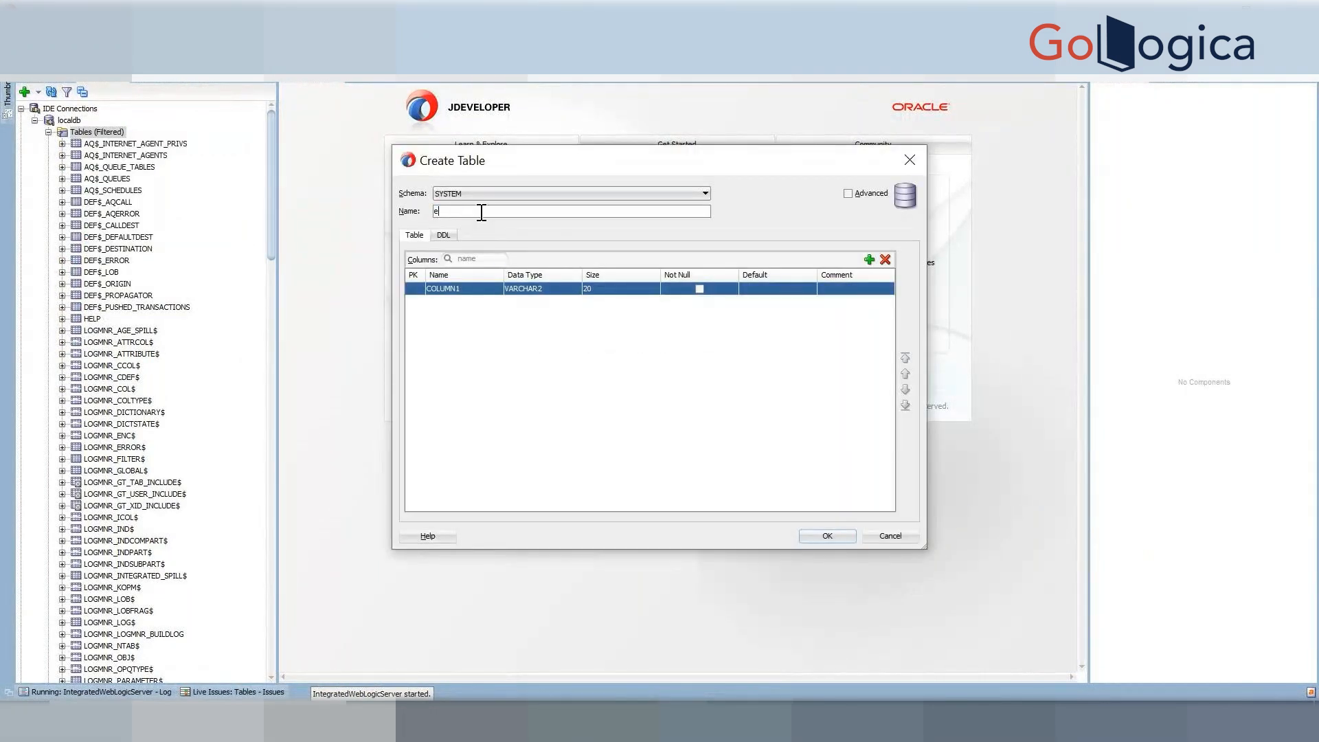
pyautogui.write('mployees')
pyautogui.click(466, 290)
pyautogui.doubleClick(466, 290)
pyautogui.write('name')
pyautogui.press('Tab')
# Step: Add an ID column to the EMPLOYEES table definition
pyautogui.click(867, 261)
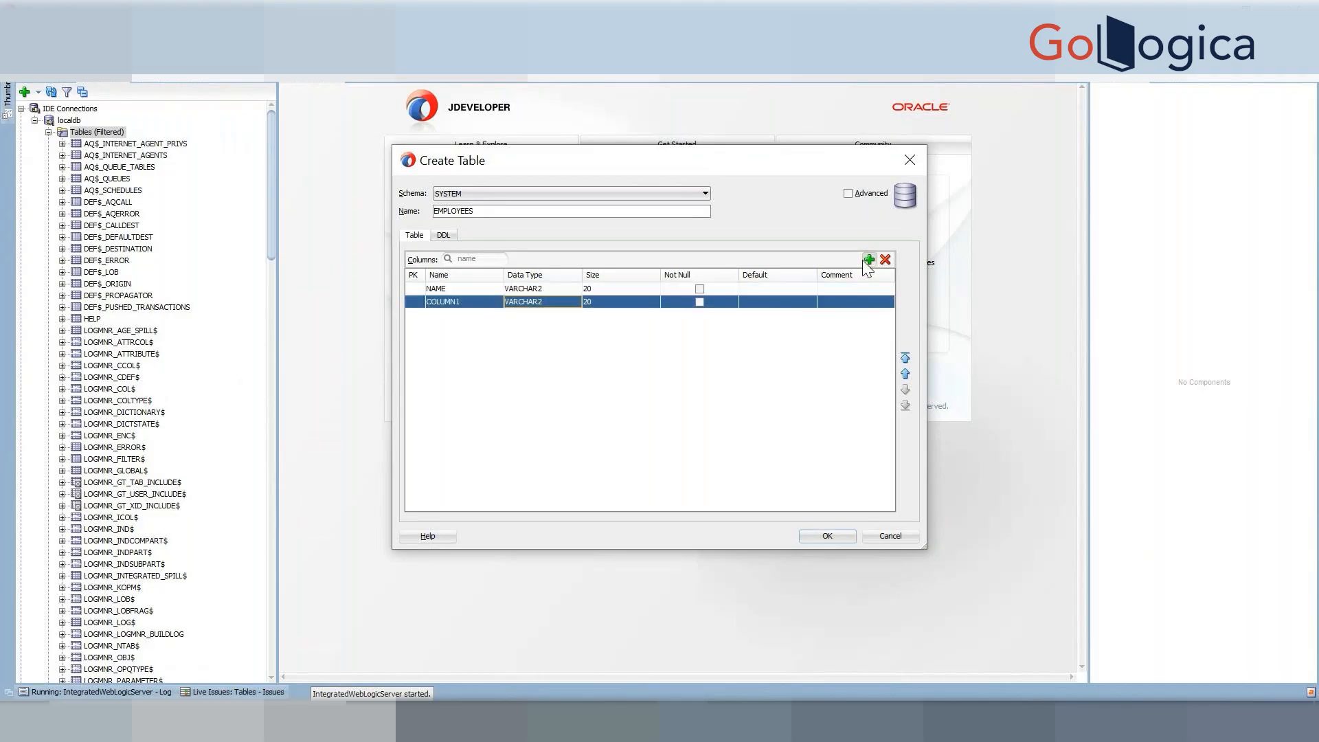
pyautogui.doubleClick(437, 302)
pyautogui.press('BackSpace')
pyautogui.write('id')
pyautogui.press('Return')
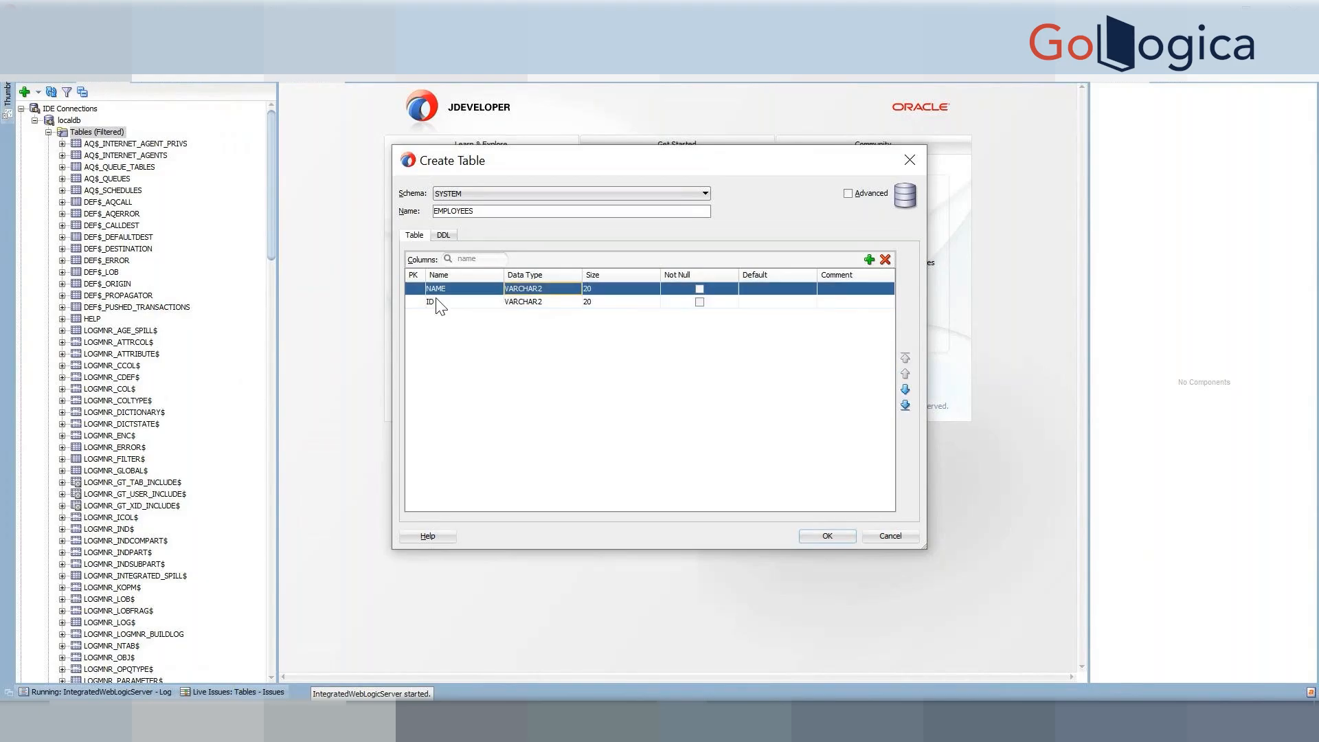
# Step: Add COUNTRY and GENDER columns to the EMPLOYEES table definition
pyautogui.click(869, 258)
pyautogui.doubleClick(458, 302)
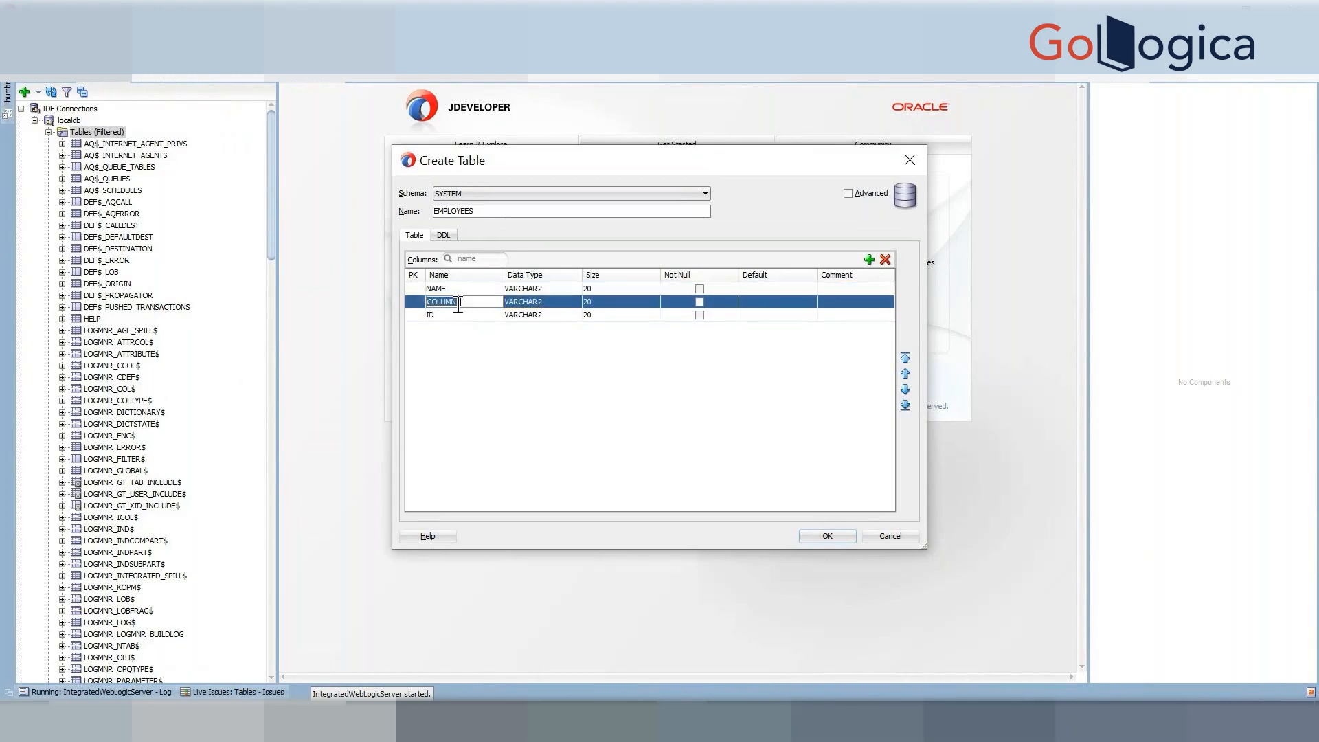
pyautogui.write('country')
pyautogui.press('Return')
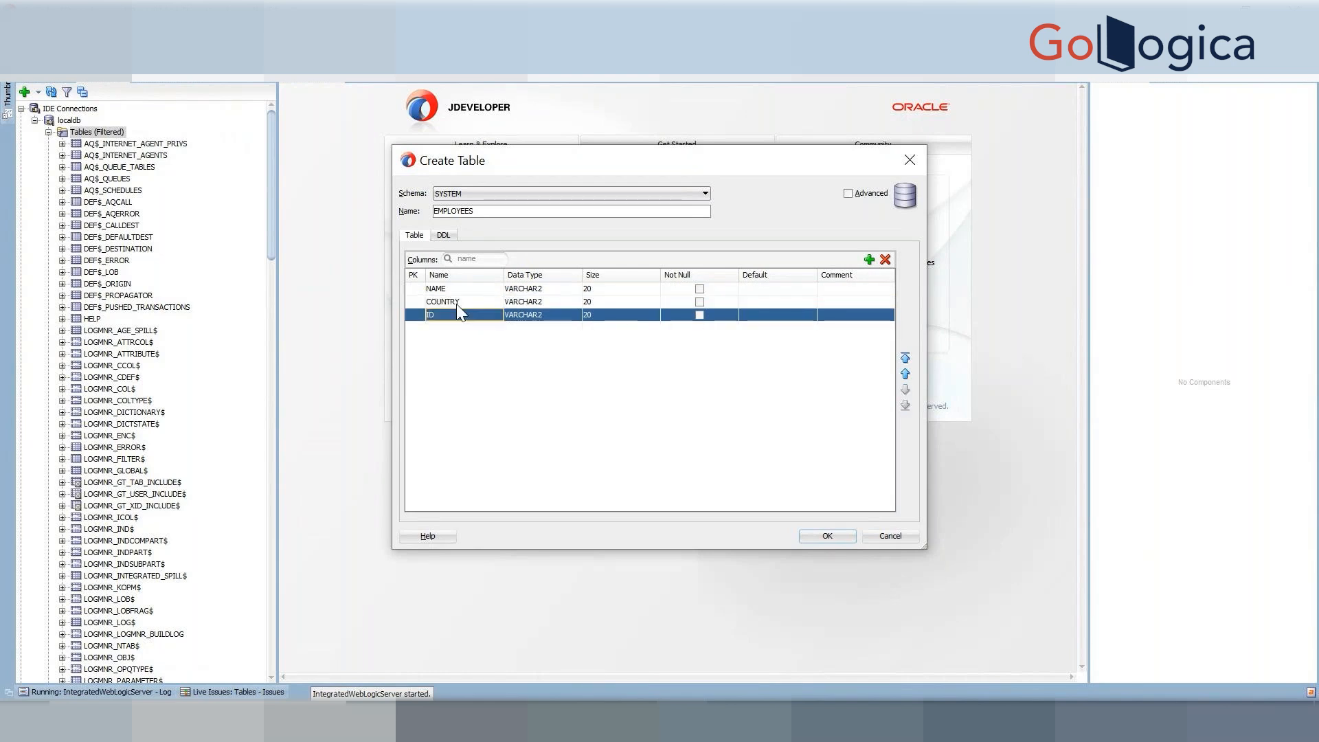
pyautogui.click(869, 259)
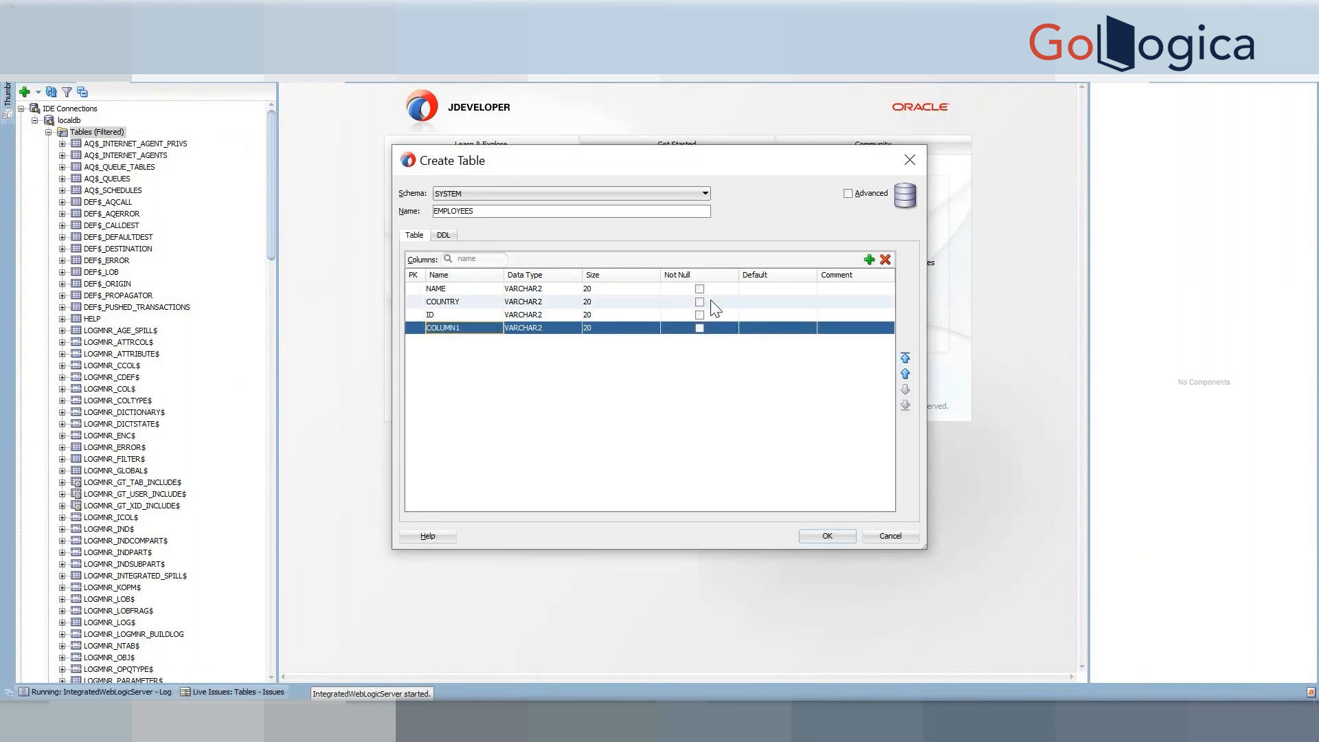
pyautogui.click(446, 330)
pyautogui.write('gender')
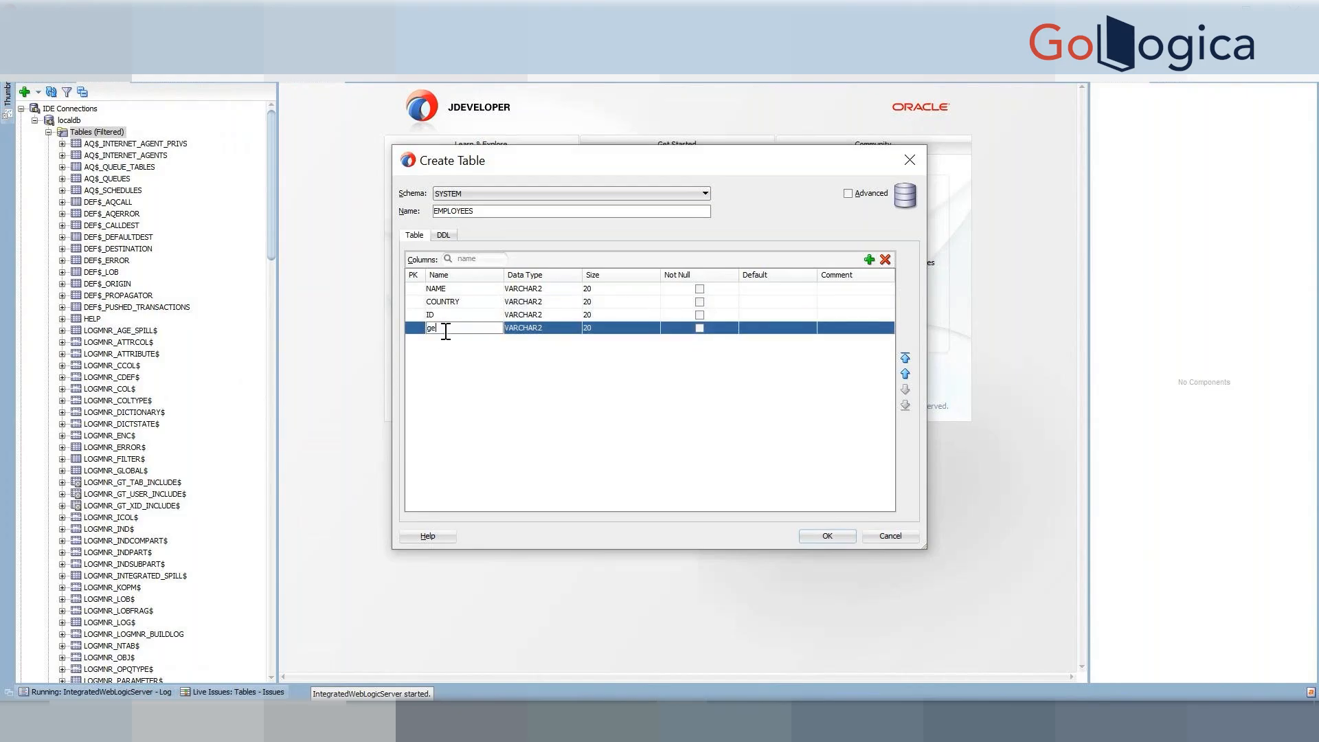
pyautogui.press('Return')
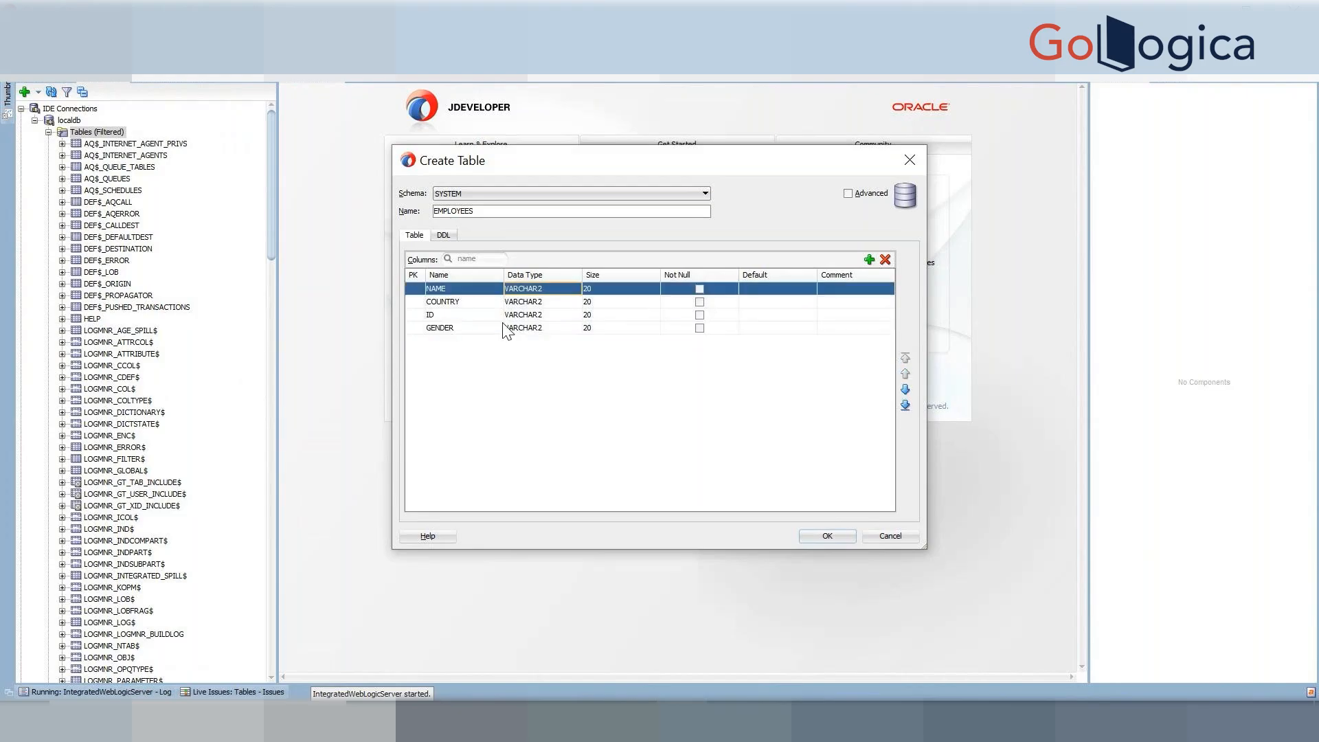
# Step: Add a STATUS column, set ID as the primary key, and create the EMPLOYEES table
pyautogui.click(869, 259)
pyautogui.click(447, 303)
pyautogui.write('status')
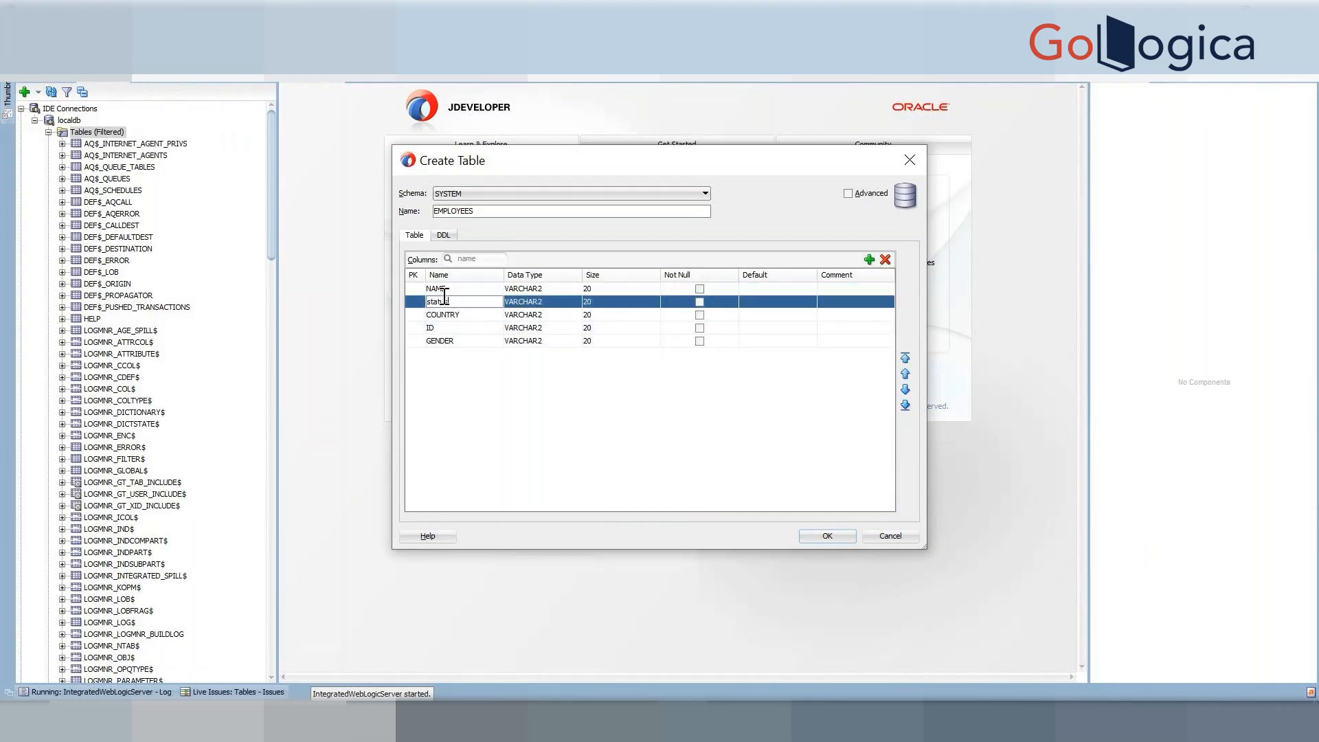
pyautogui.click(470, 361)
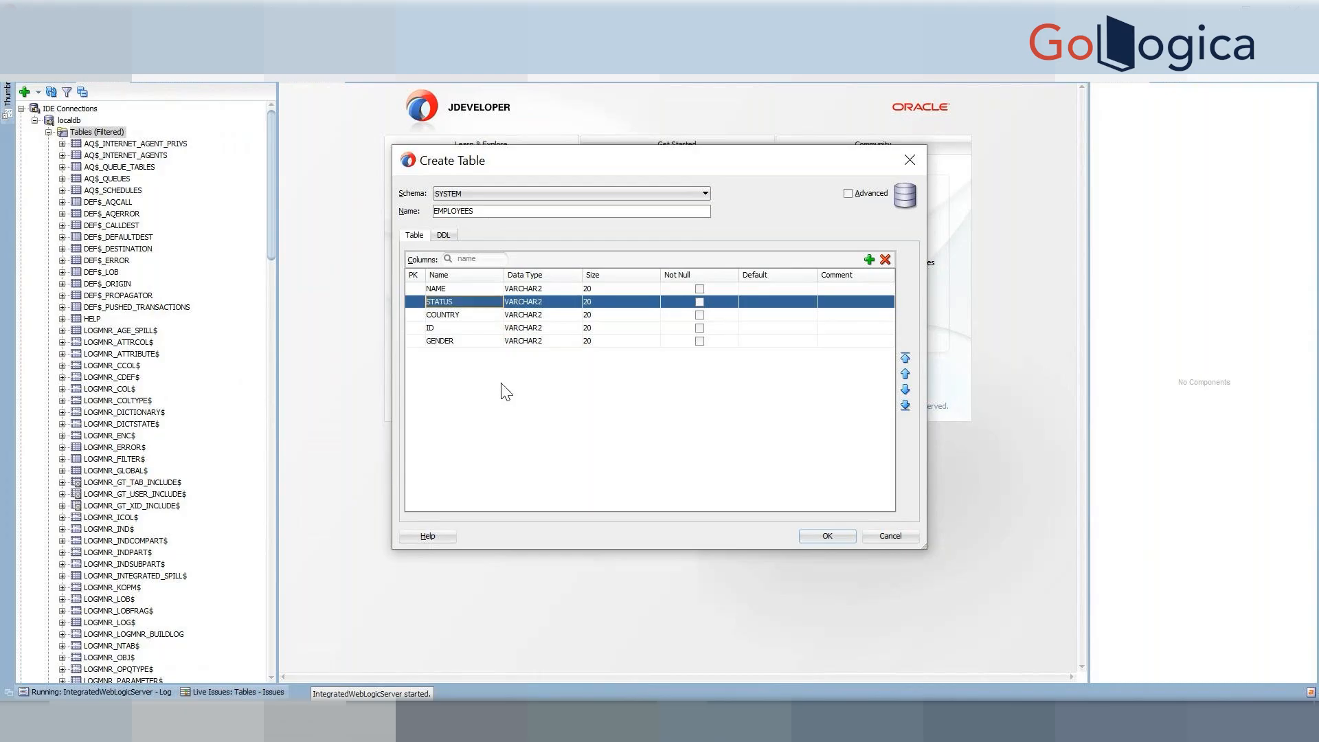
pyautogui.click(417, 329)
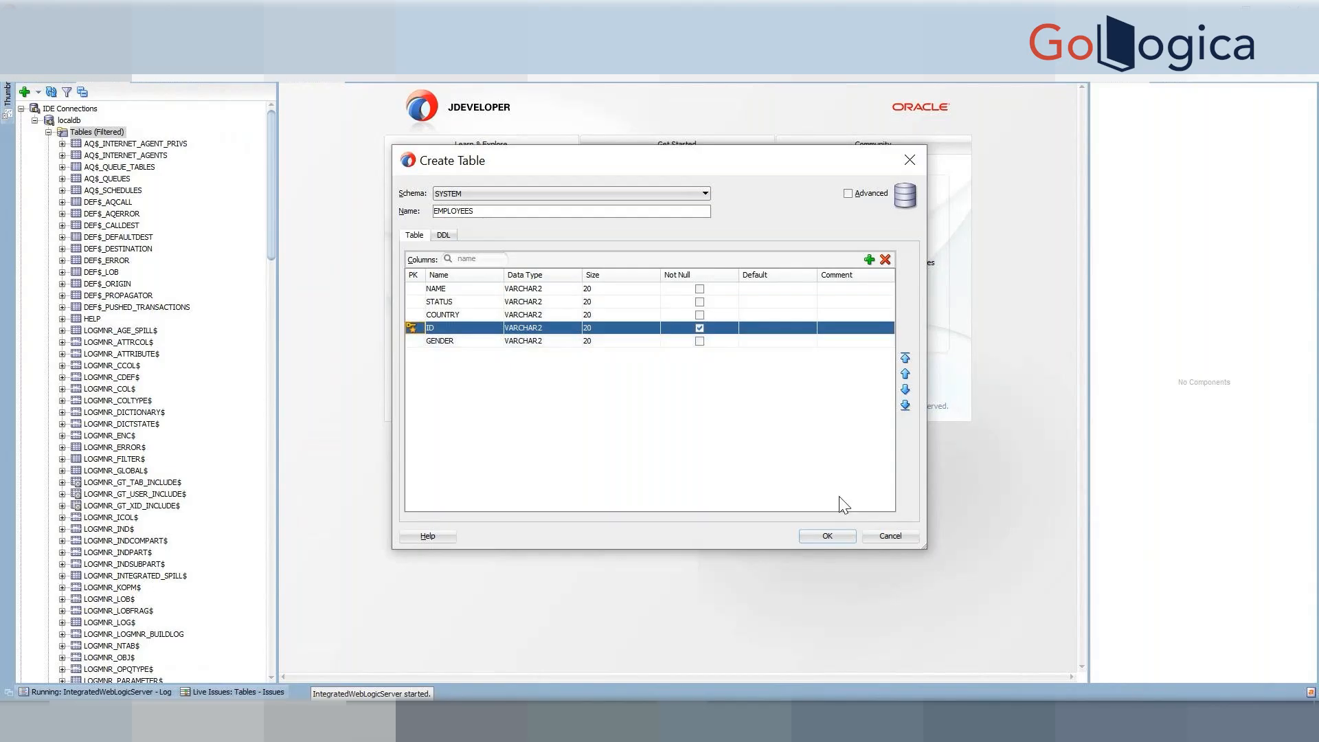
pyautogui.click(839, 538)
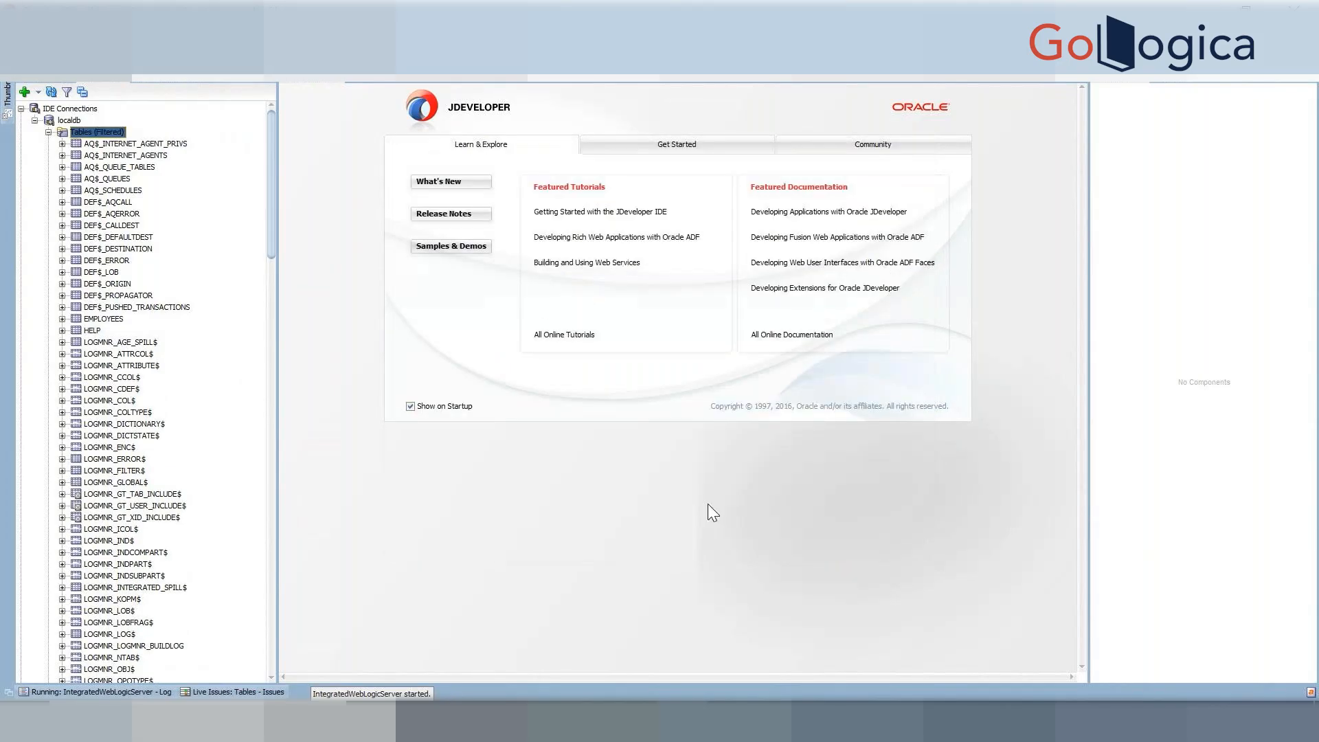
# Step: Open the EMPLOYEES table and check its column definitions and data rows
pyautogui.click(90, 320)
pyautogui.doubleClick(91, 320)
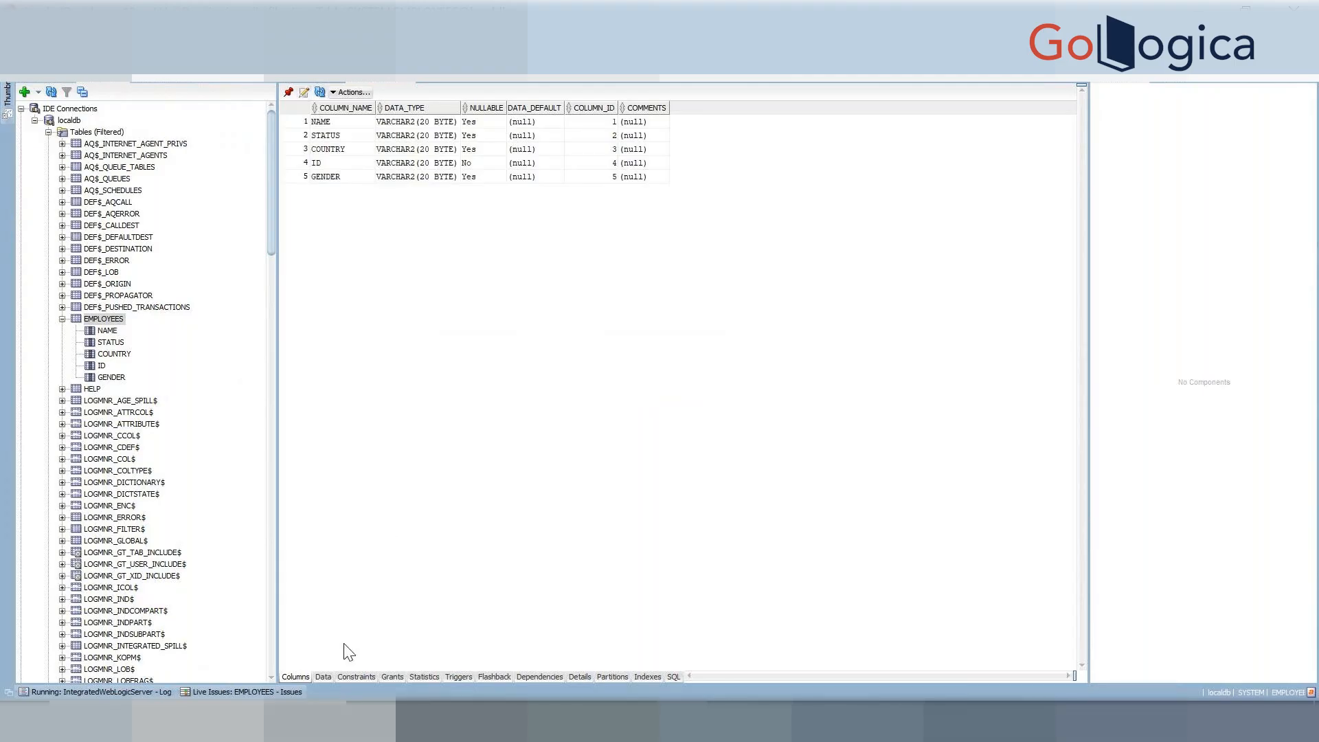
pyautogui.click(322, 677)
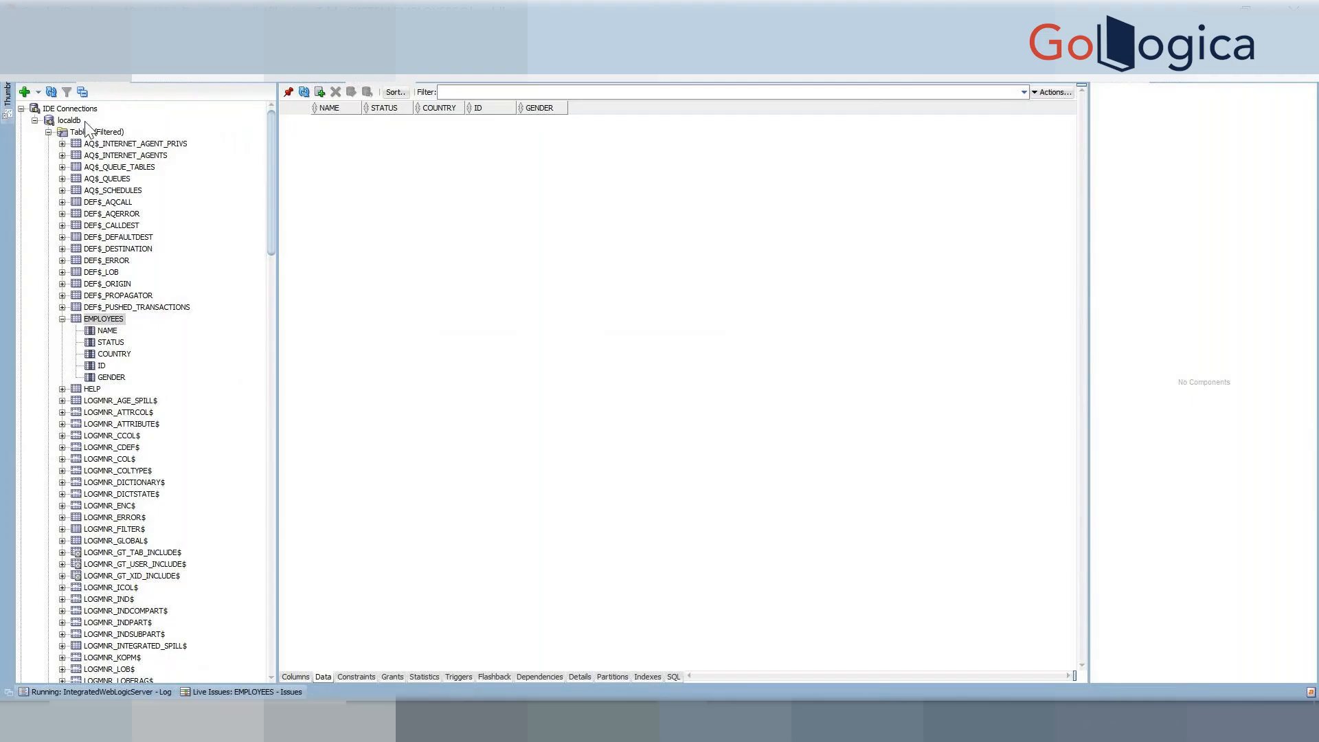
# Step: Return to the application's projects and set up a new SOA project named webservice2dbinsert
pyautogui.click(45, 78)
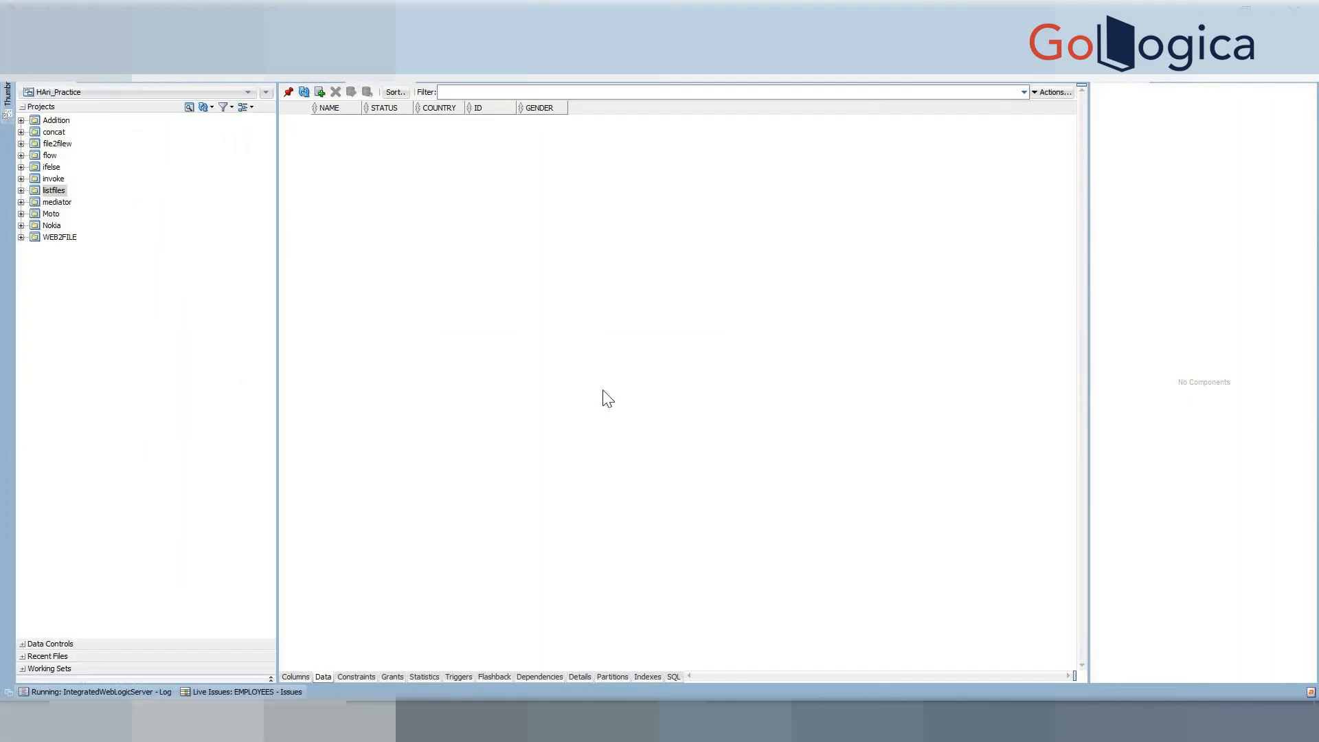
pyautogui.hotkey('ctrl', 'n')
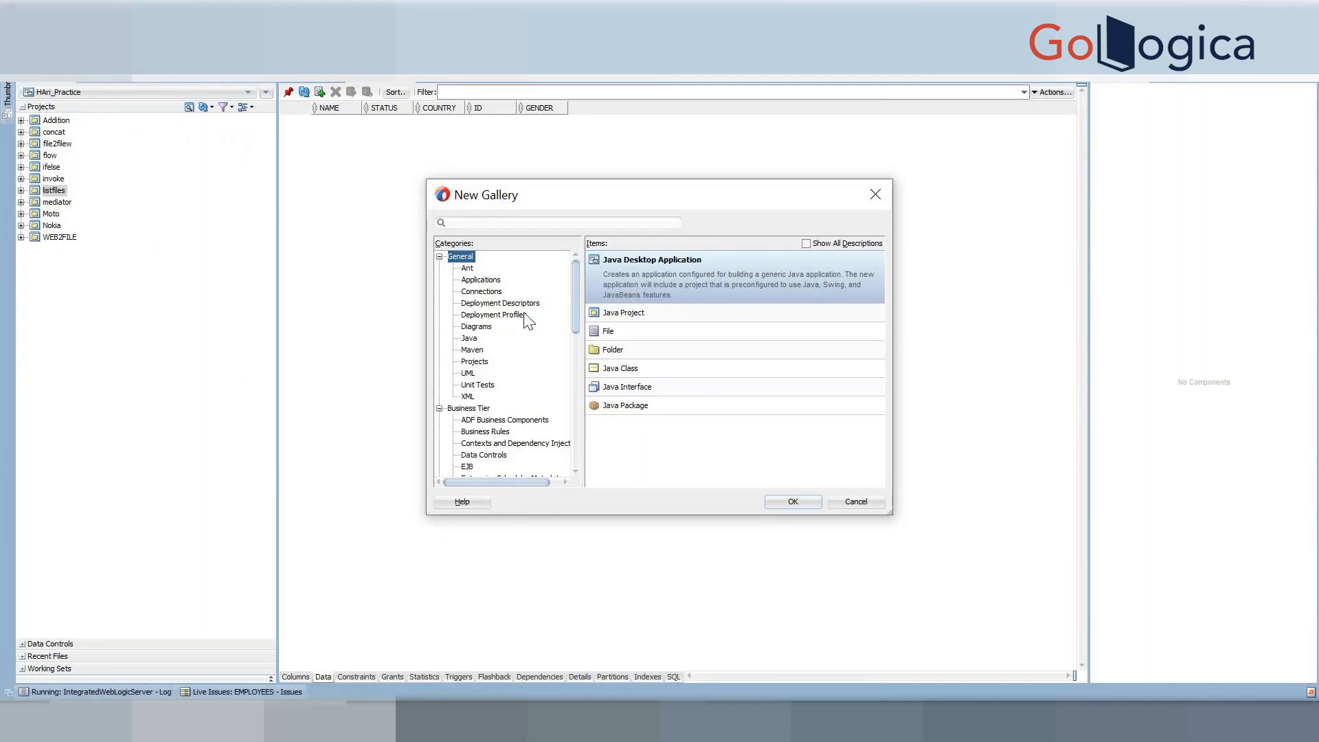
pyautogui.moveTo(576, 310); pyautogui.dragTo(583, 453)
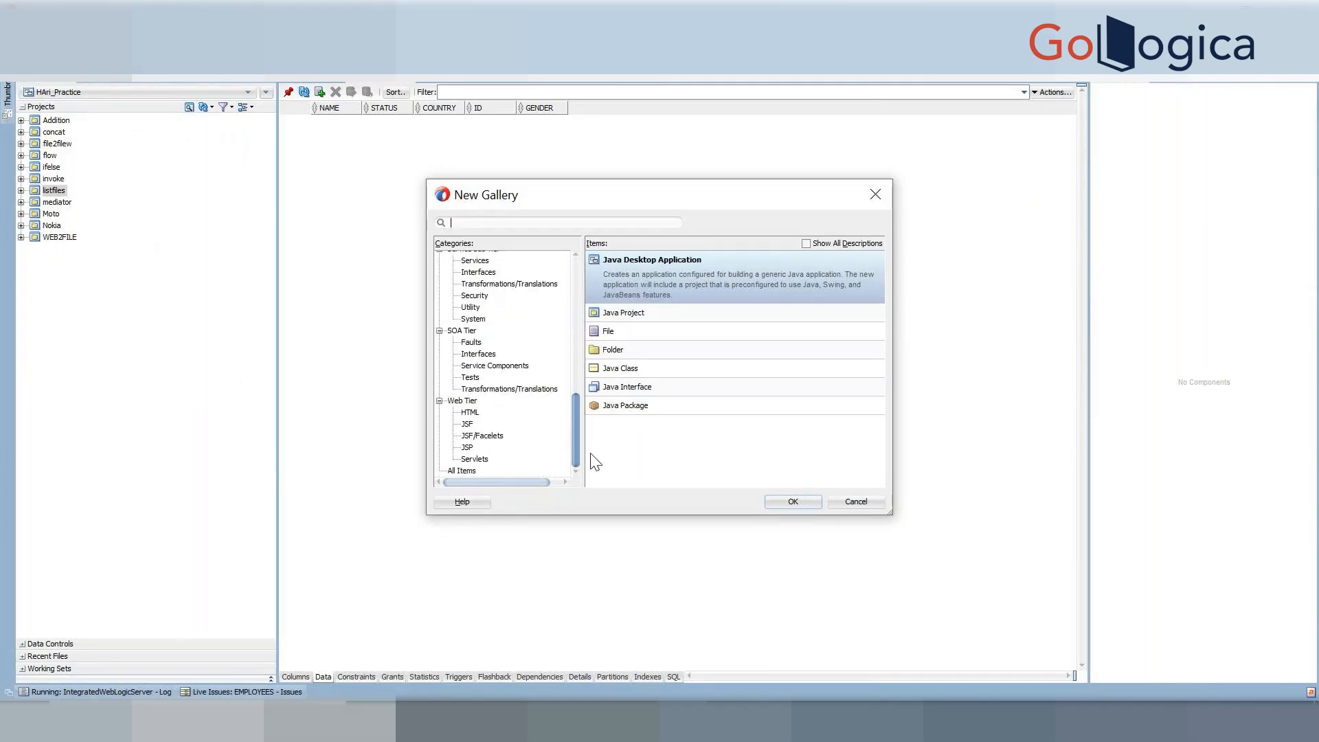
pyautogui.click(462, 330)
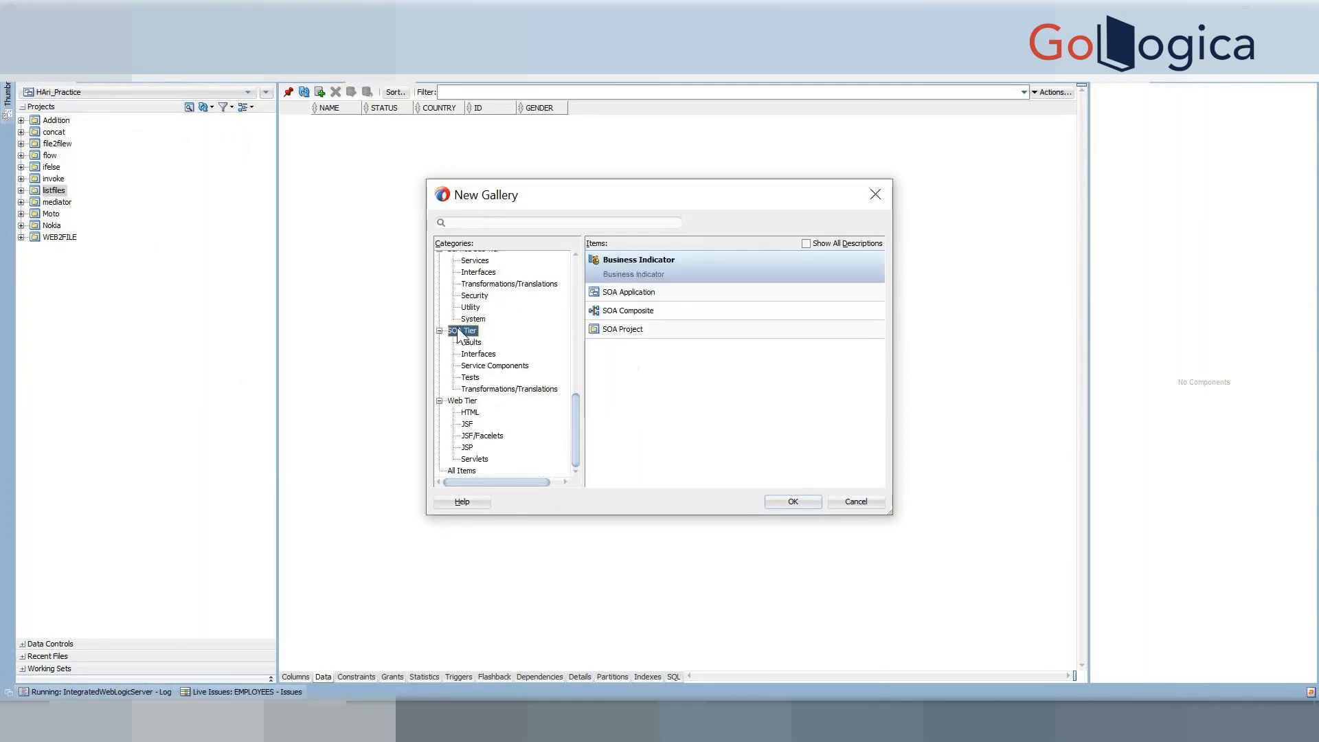
pyautogui.click(643, 330)
pyautogui.click(789, 500)
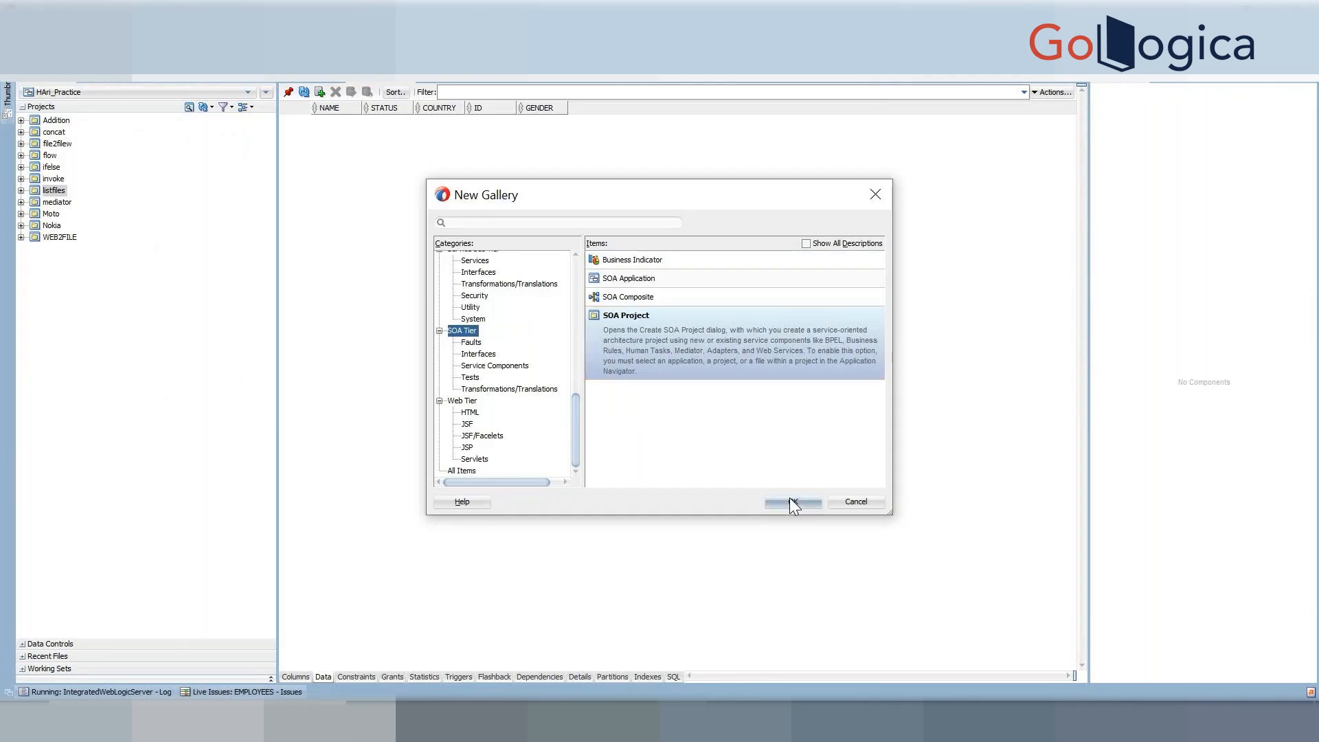
pyautogui.write('webserv')
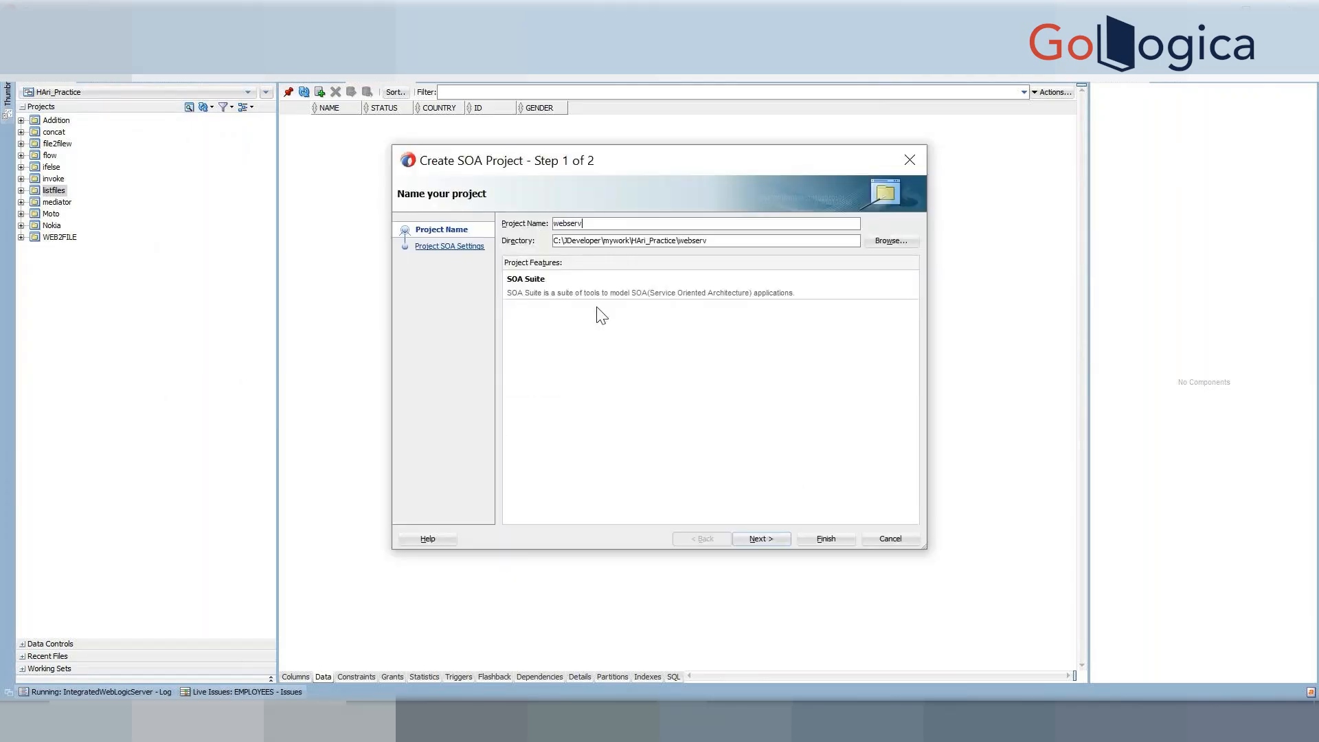
pyautogui.write('ice2dbinser')
pyautogui.click(598, 294)
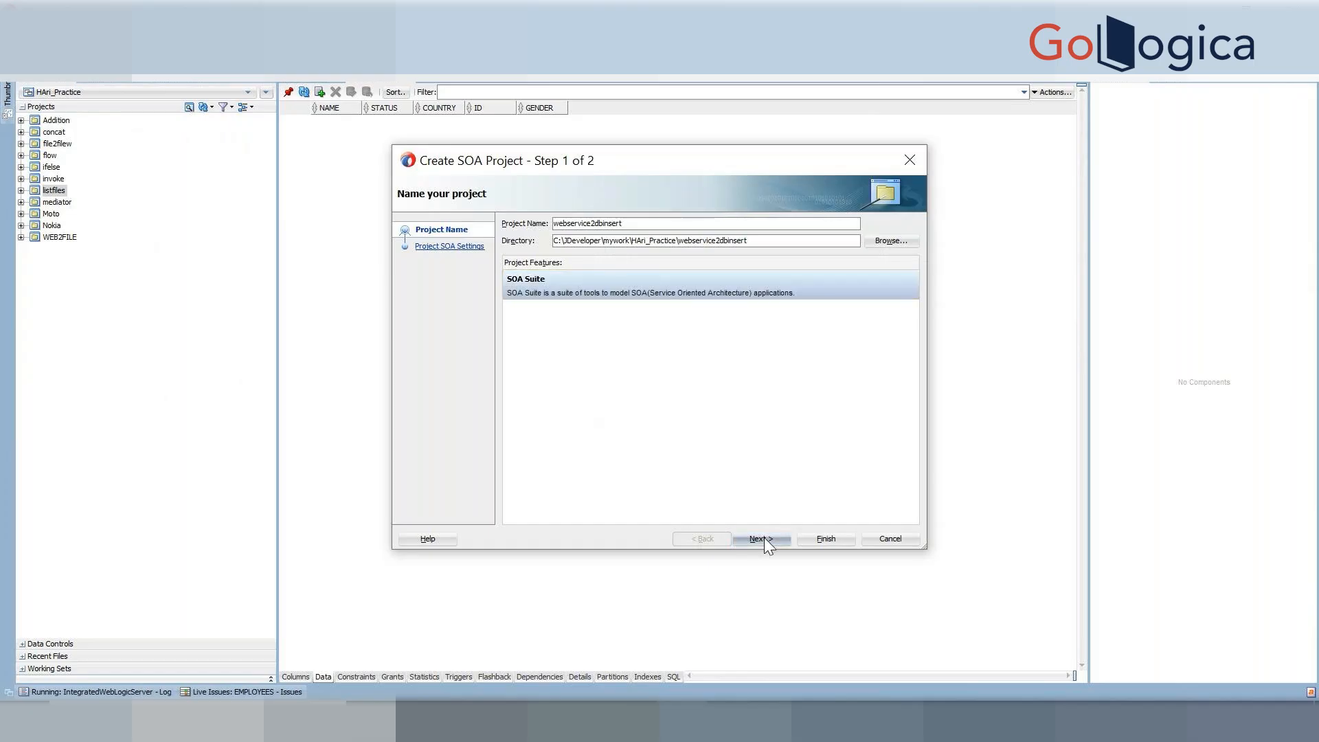
pyautogui.click(761, 538)
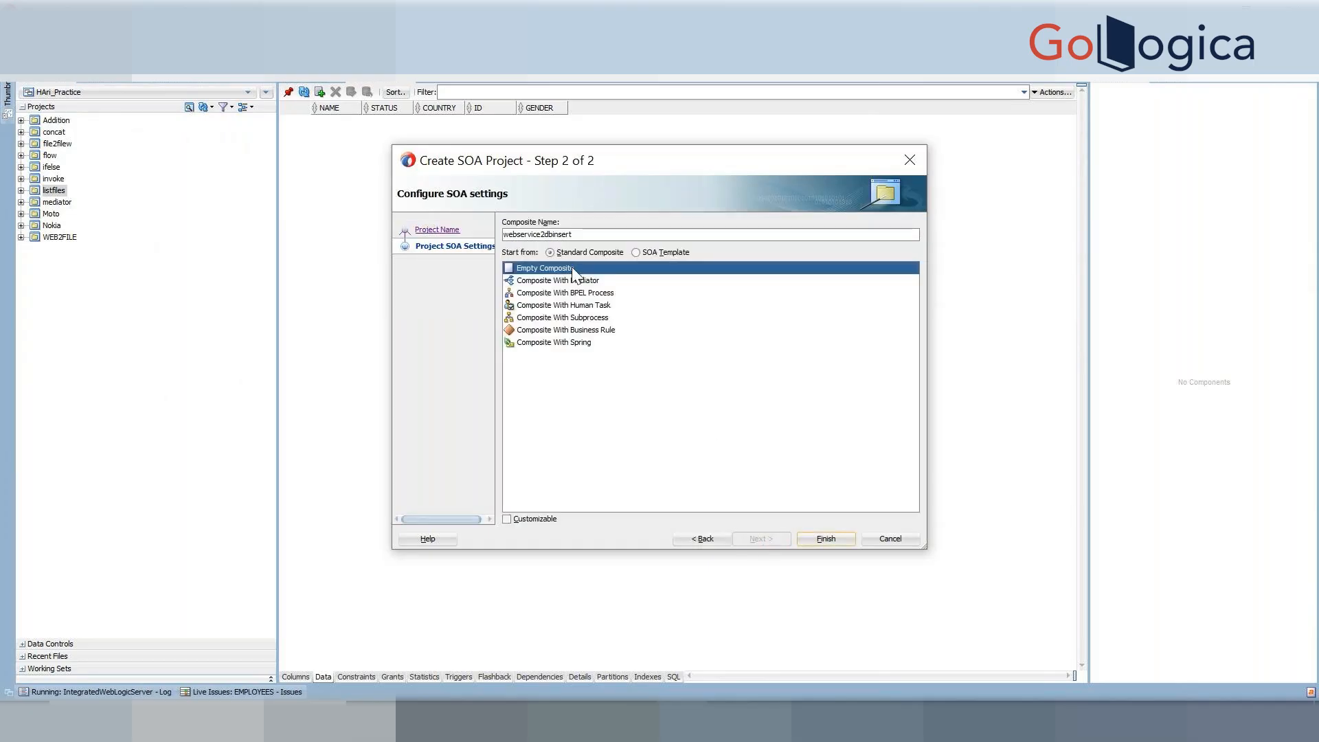
# Step: Base the project on Composite With BPEL Process and create the process from the One Way BPEL Process template
pyautogui.click(568, 294)
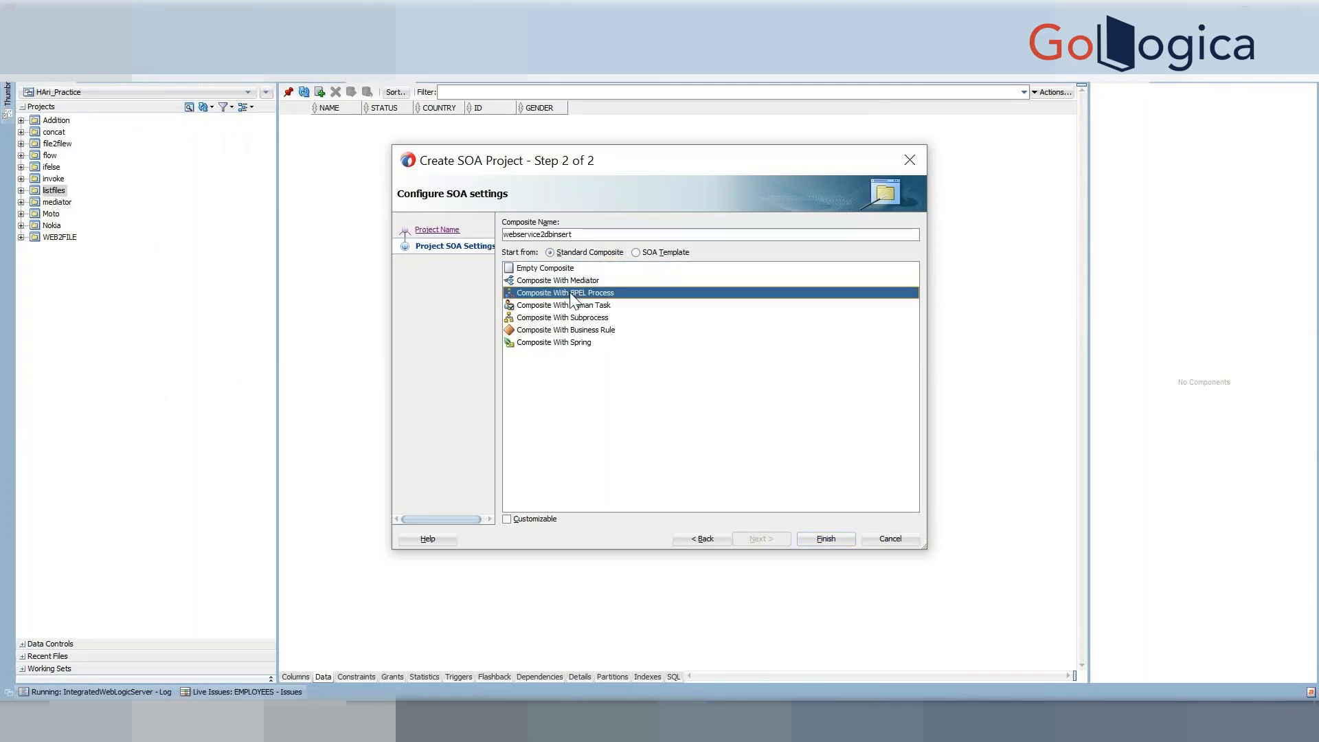
pyautogui.click(823, 537)
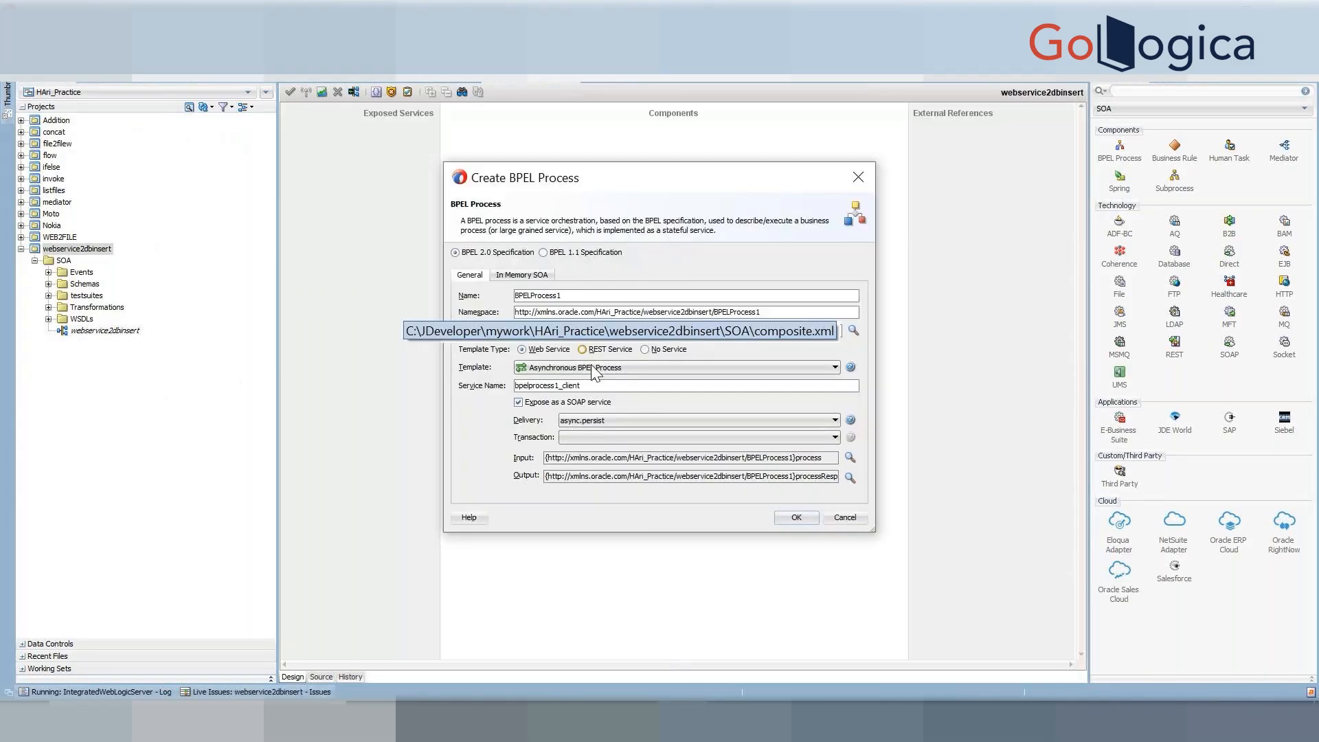
pyautogui.click(594, 369)
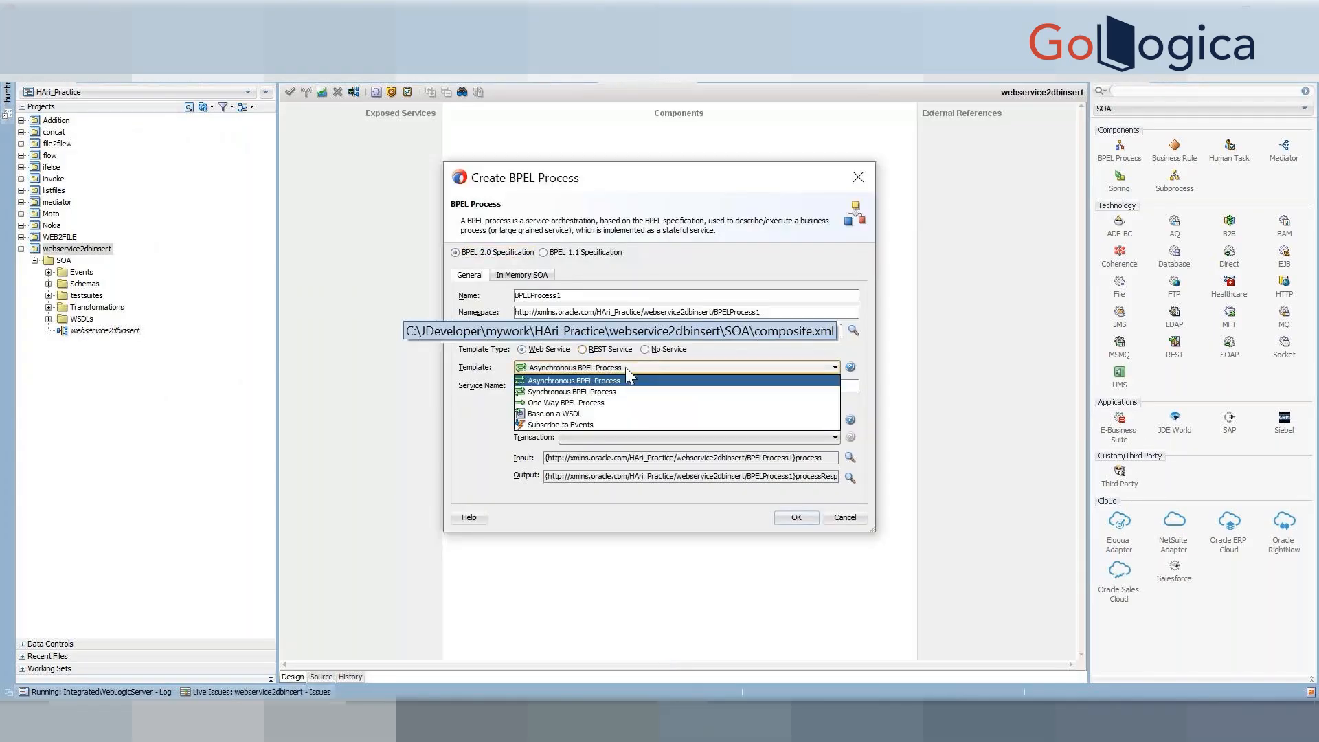
pyautogui.click(621, 405)
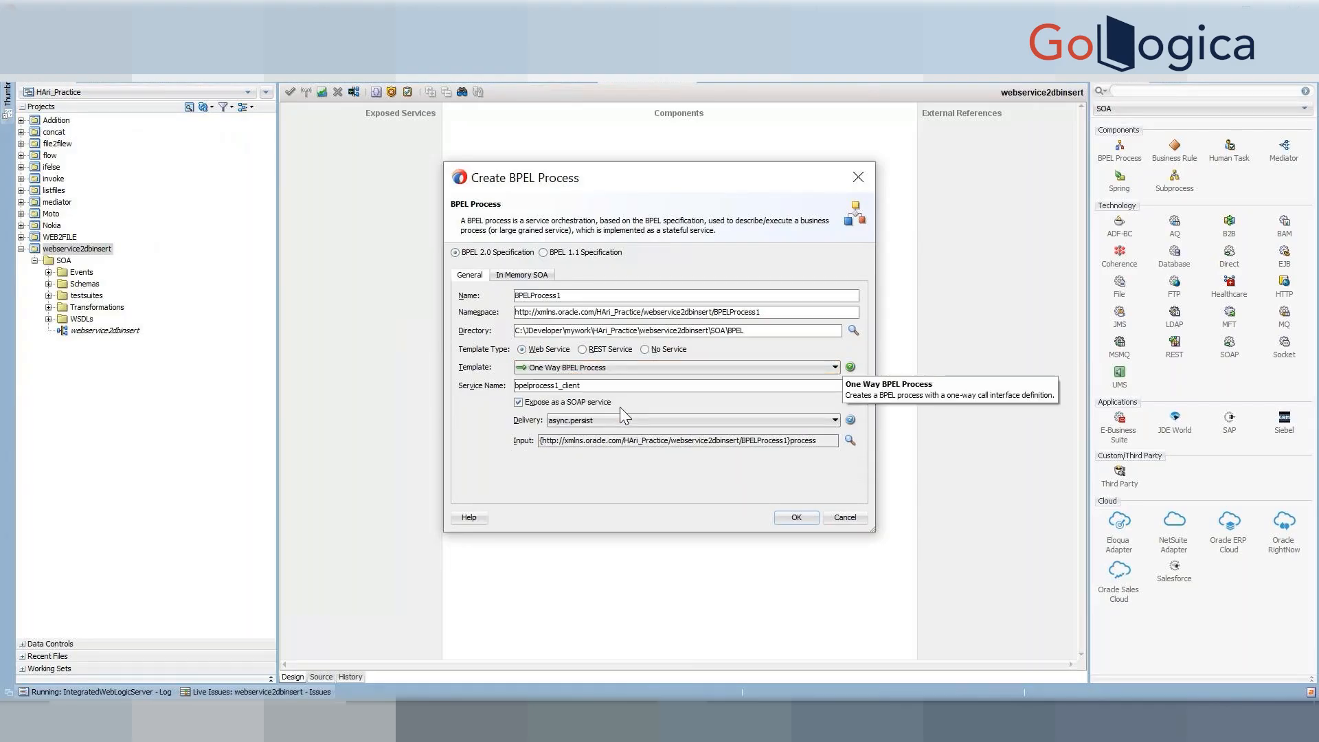
pyautogui.click(807, 522)
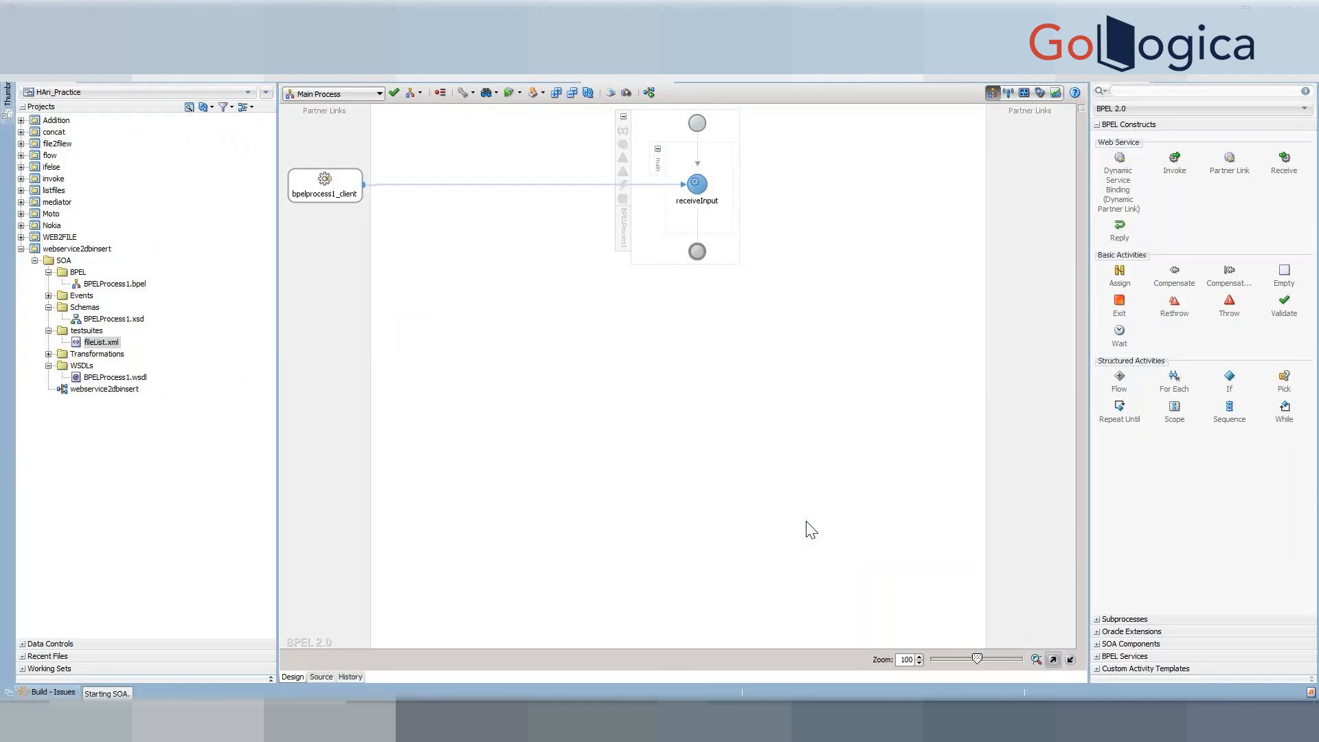
# Step: Open the BPELProcess1.xsd schema, expand its process element and show the source of the input element
pyautogui.click(114, 320)
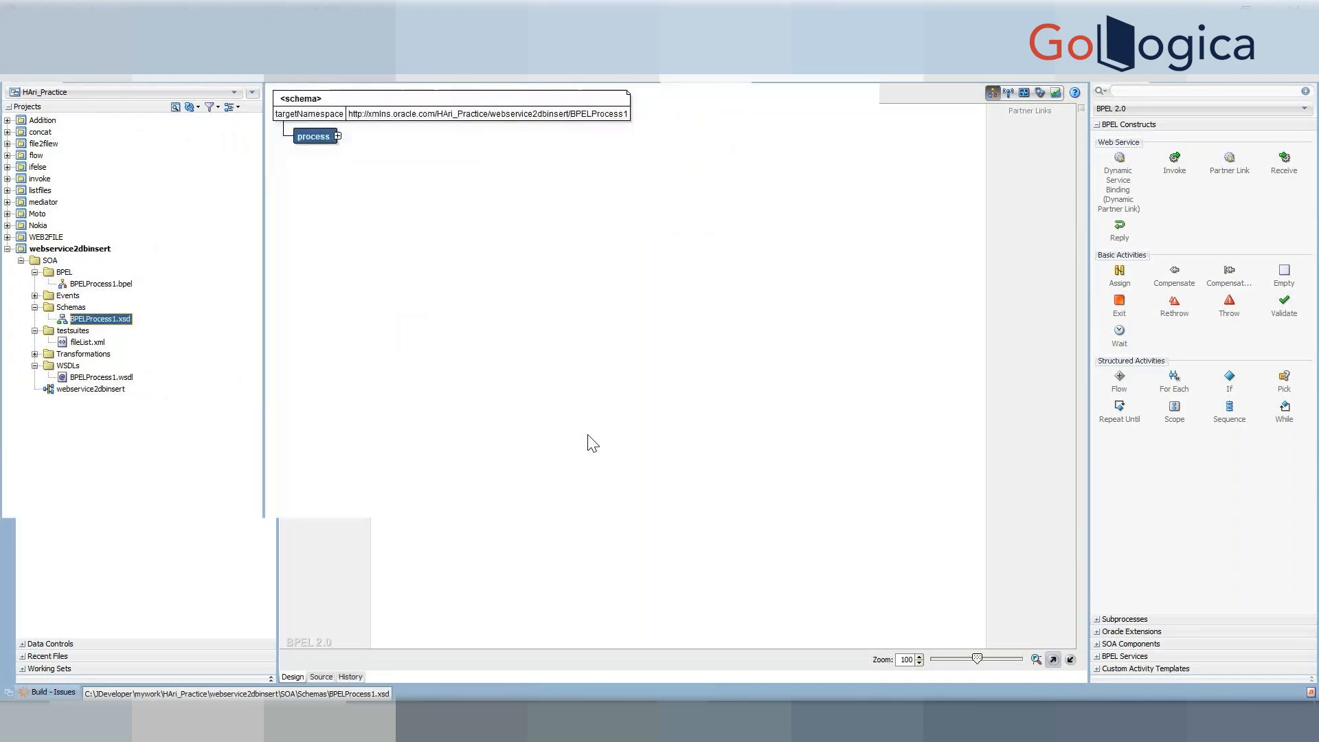
pyautogui.click(337, 136)
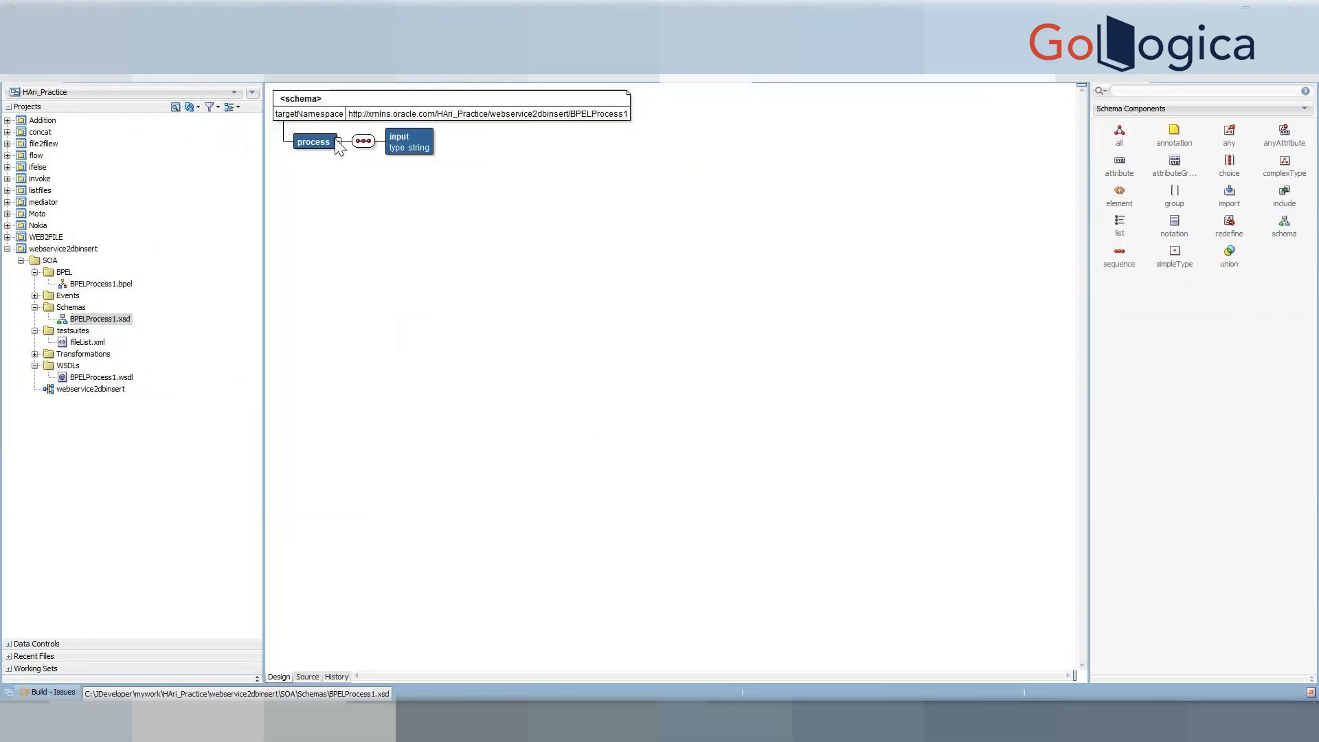
pyautogui.click(408, 134)
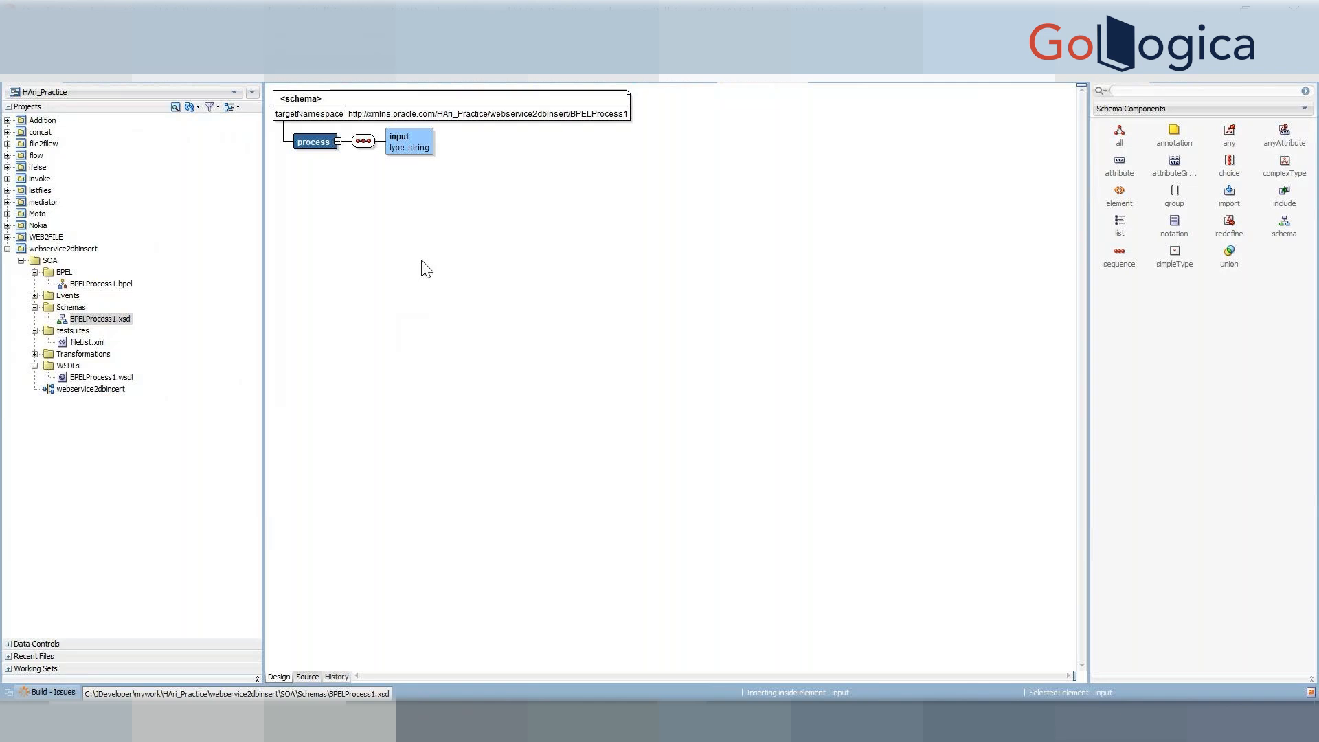
pyautogui.click(307, 677)
# Step: Copy the input string element and paste four duplicates below it within the schema's sequence
pyautogui.hotkey('ctrl', 'c')
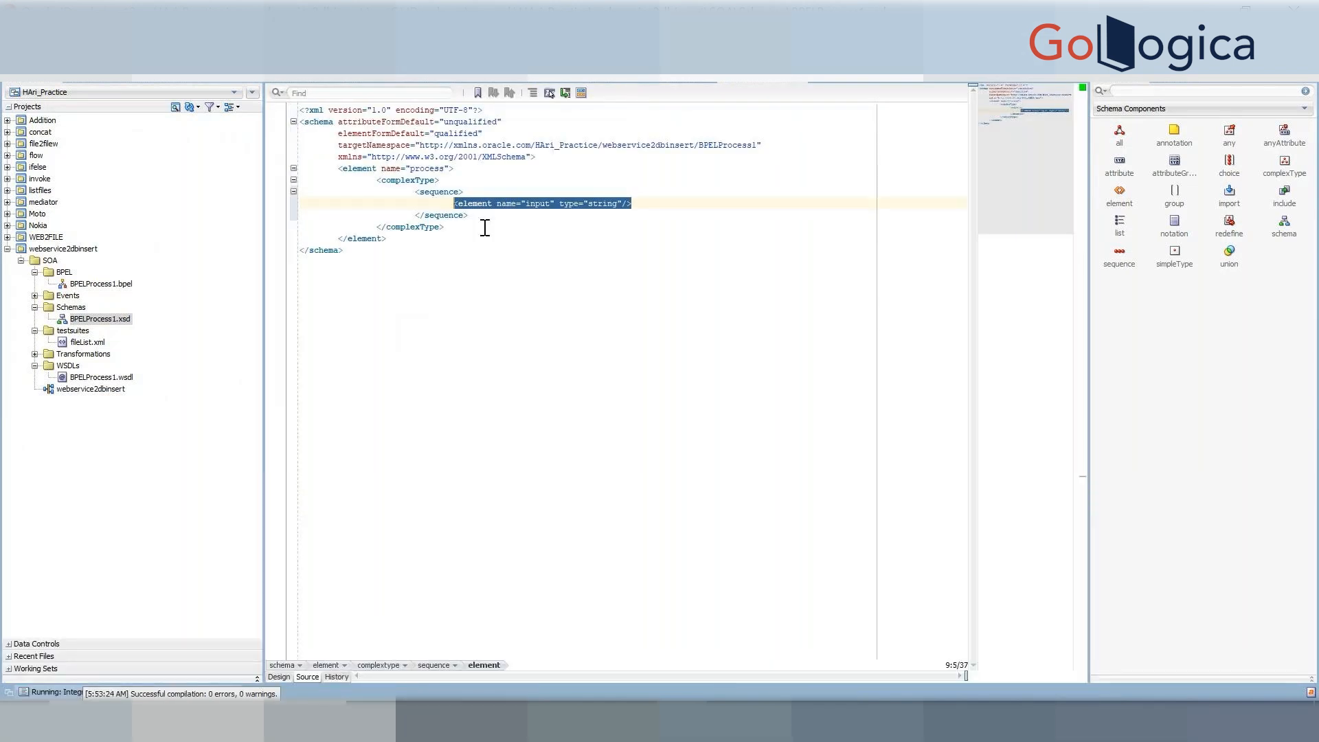
pyautogui.click(661, 200)
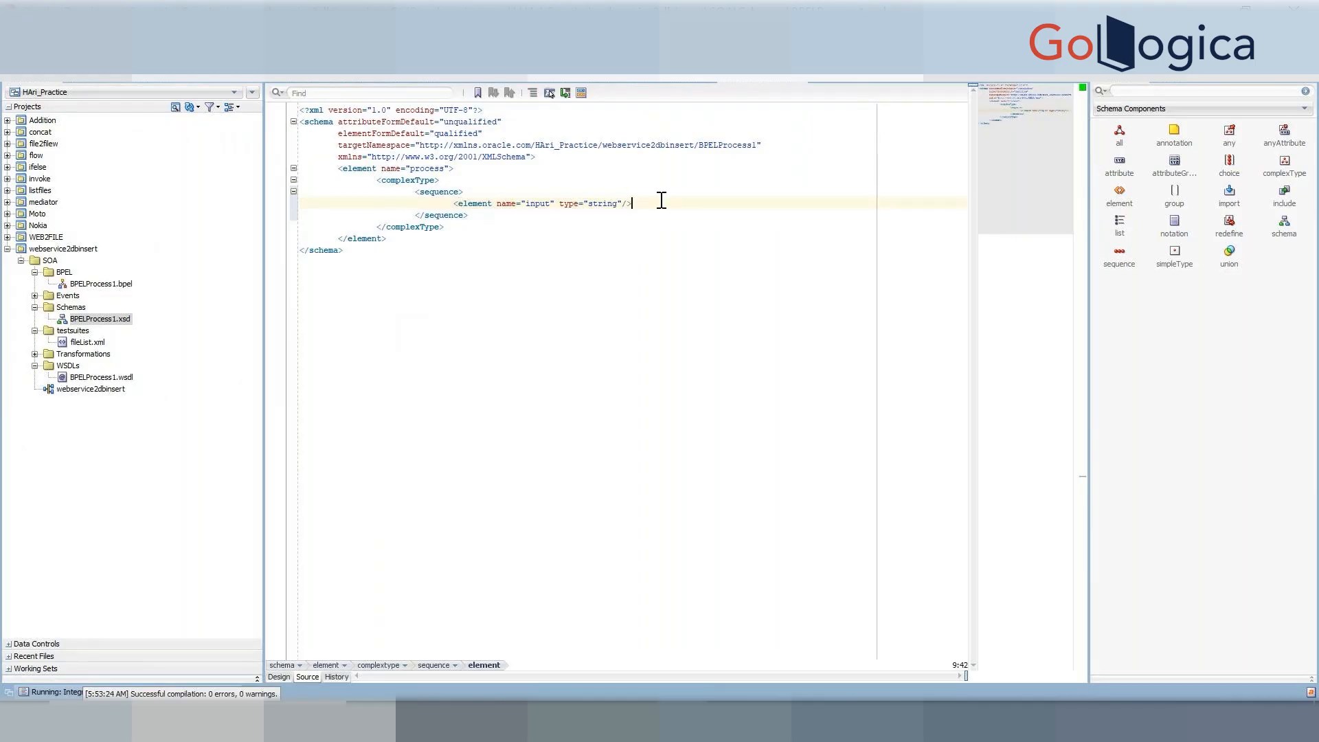
pyautogui.press('Return')
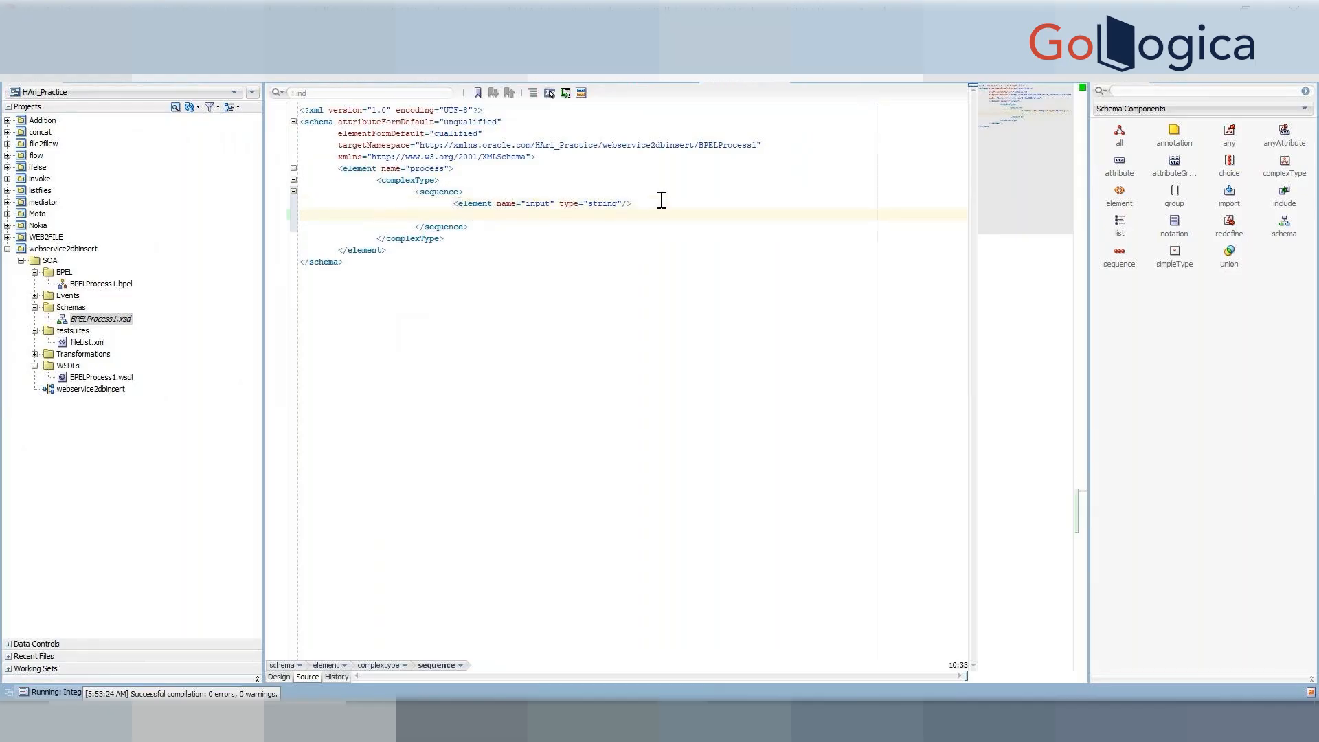
pyautogui.hotkey('ctrl', 'v')
pyautogui.press('Return')
pyautogui.hotkey('ctrl', 'v')
pyautogui.press('Return')
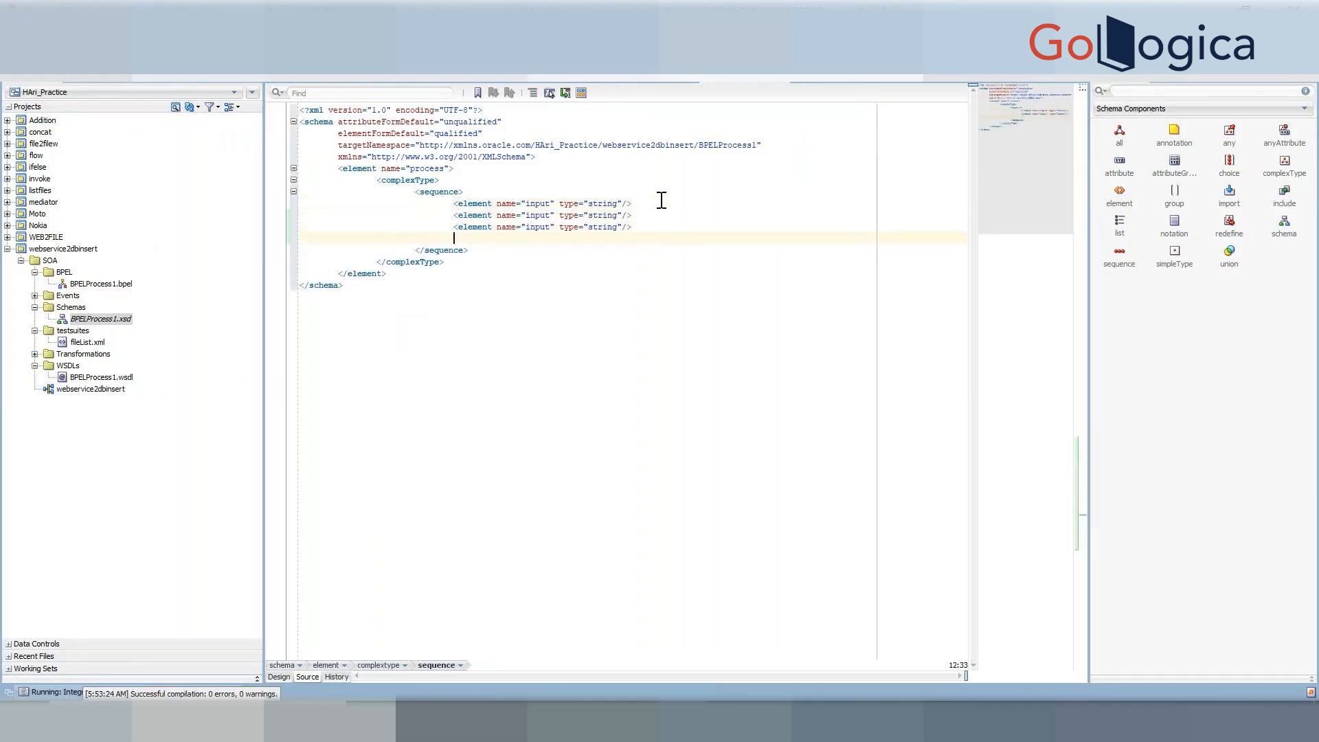
pyautogui.press('Return')
pyautogui.hotkey('ctrl', 'v')
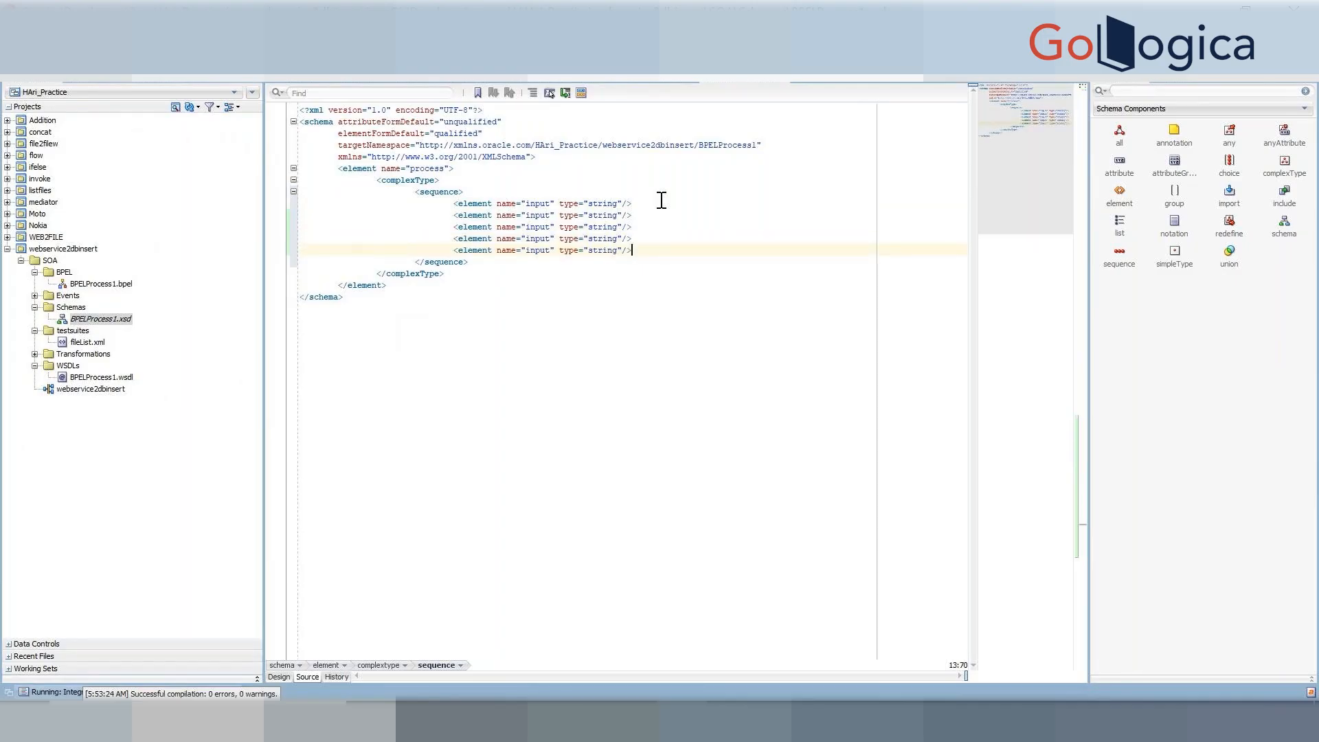
# Step: Rename the first three input elements in the sequence as fullname, gender and empid
pyautogui.doubleClick(536, 204)
pyautogui.write('fullname')
pyautogui.doubleClick(540, 216)
pyautogui.write('gender')
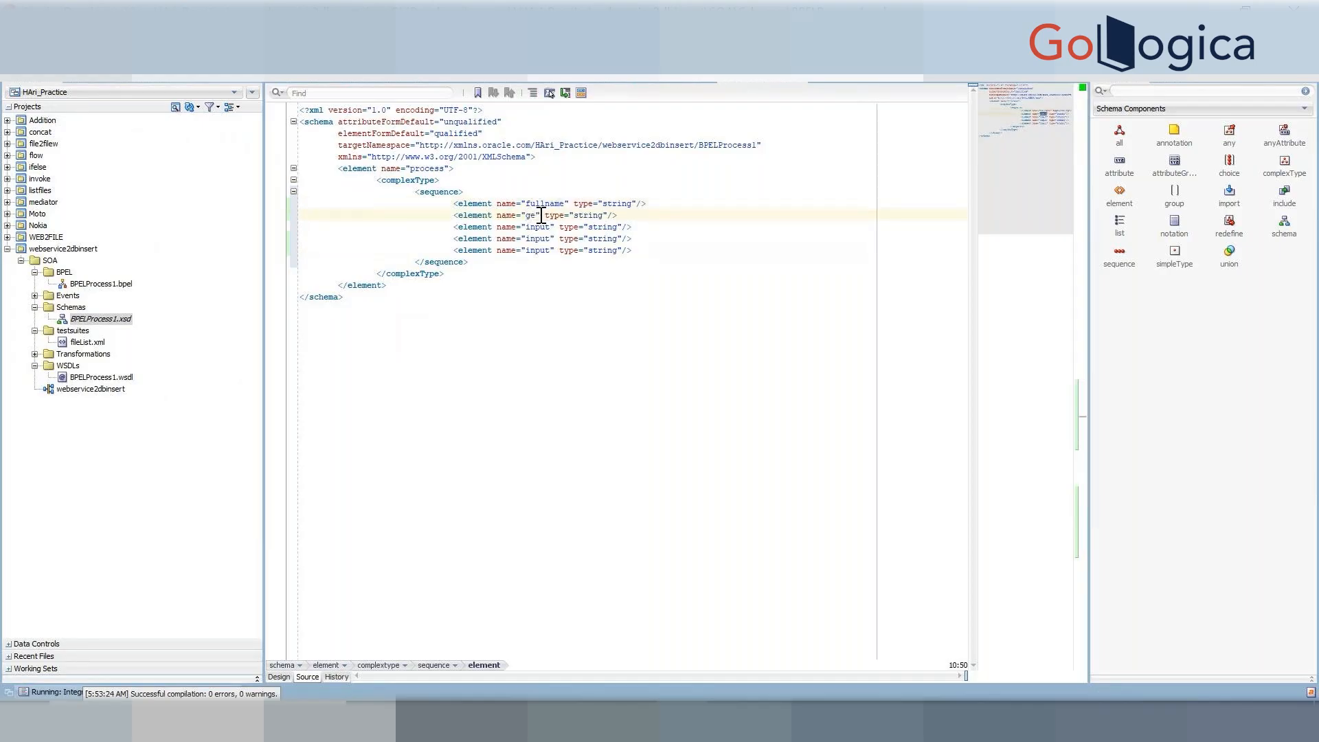
pyautogui.doubleClick(546, 229)
pyautogui.write('empid')
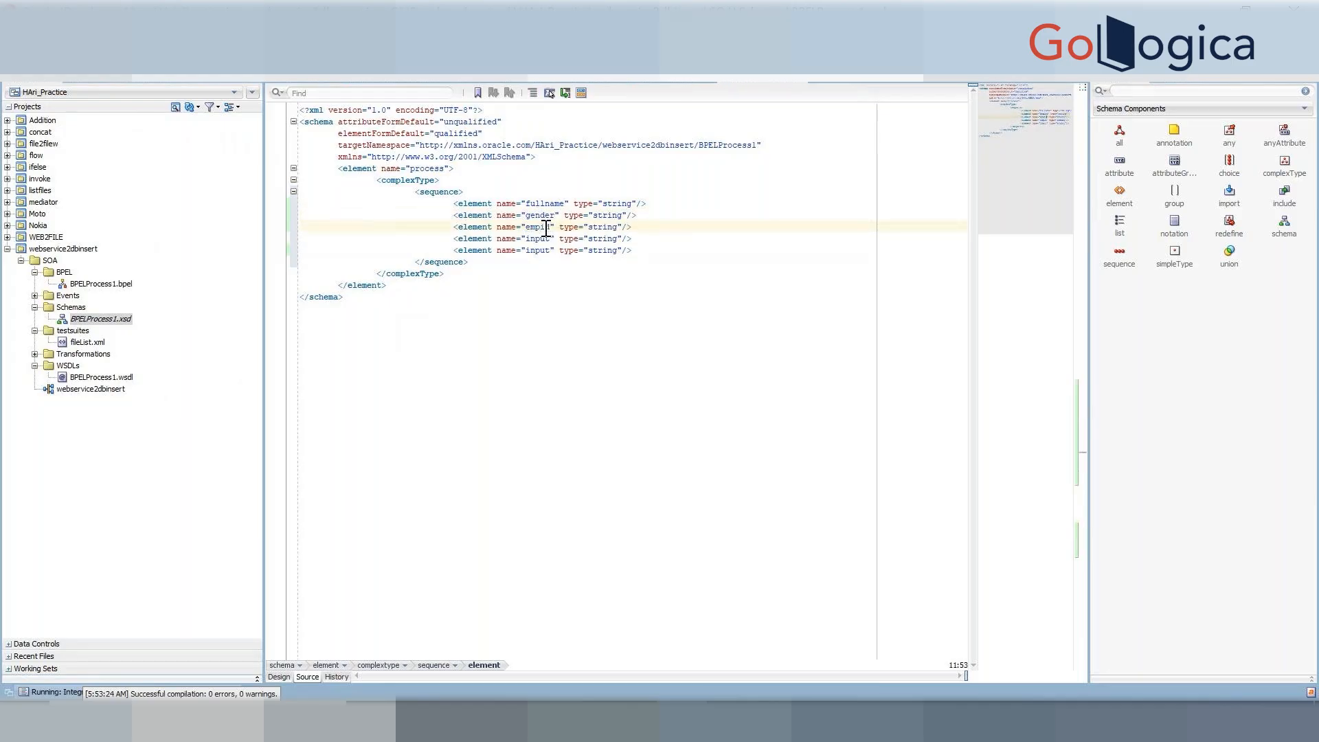
# Step: Rename the last two input elements as location and status, and save the schema
pyautogui.doubleClick(546, 238)
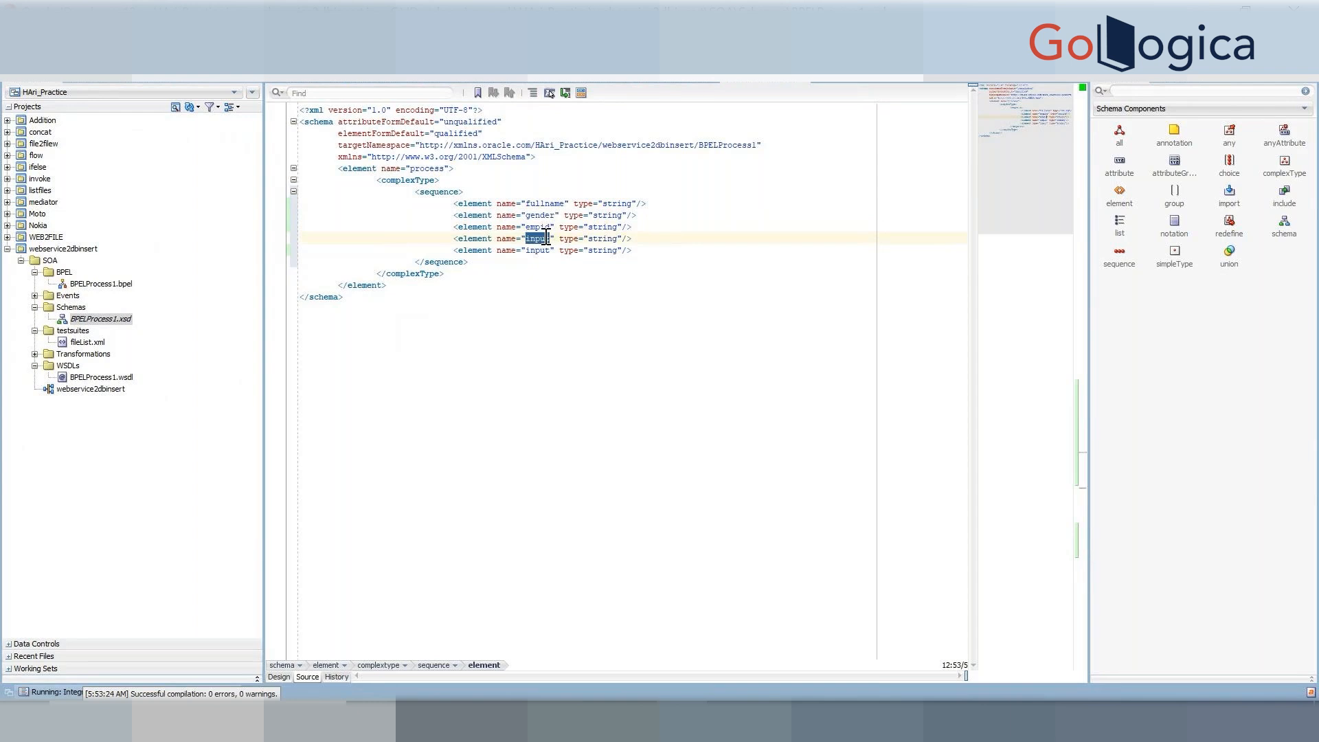
pyautogui.write('local')
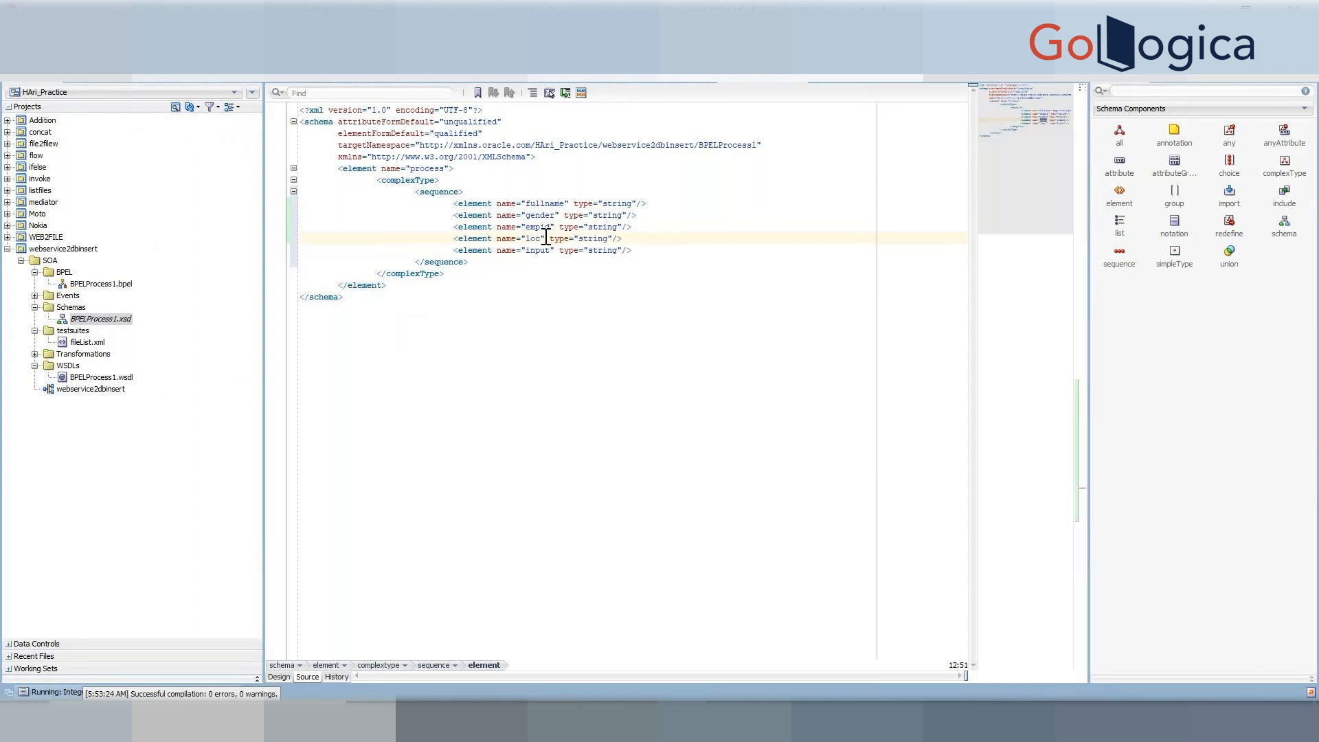
pyautogui.write('ion')
pyautogui.doubleClick(546, 250)
pyautogui.write('sta')
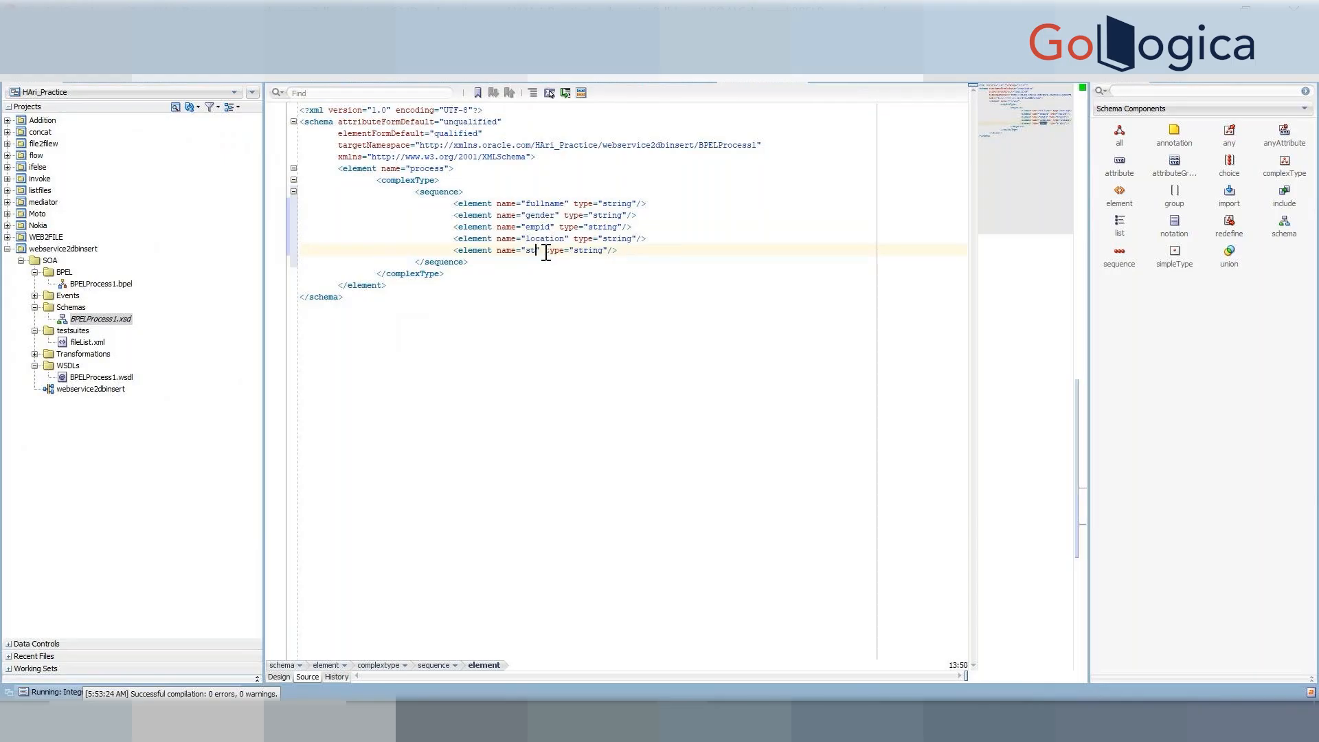
pyautogui.write('tus')
pyautogui.hotkey('ctrl', 's')
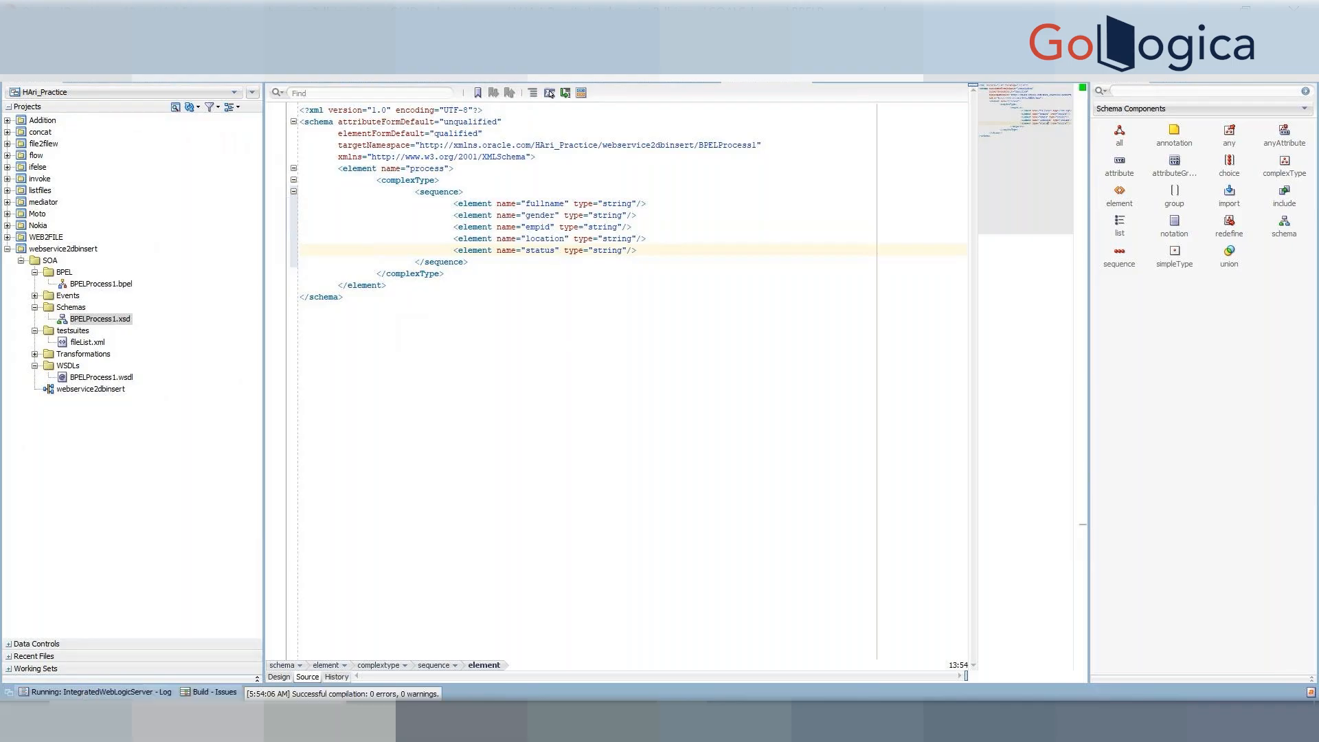
# Step: Return to the webservice2dbinsert composite and add a Database adapter named insert as an external reference
pyautogui.click(680, 88)
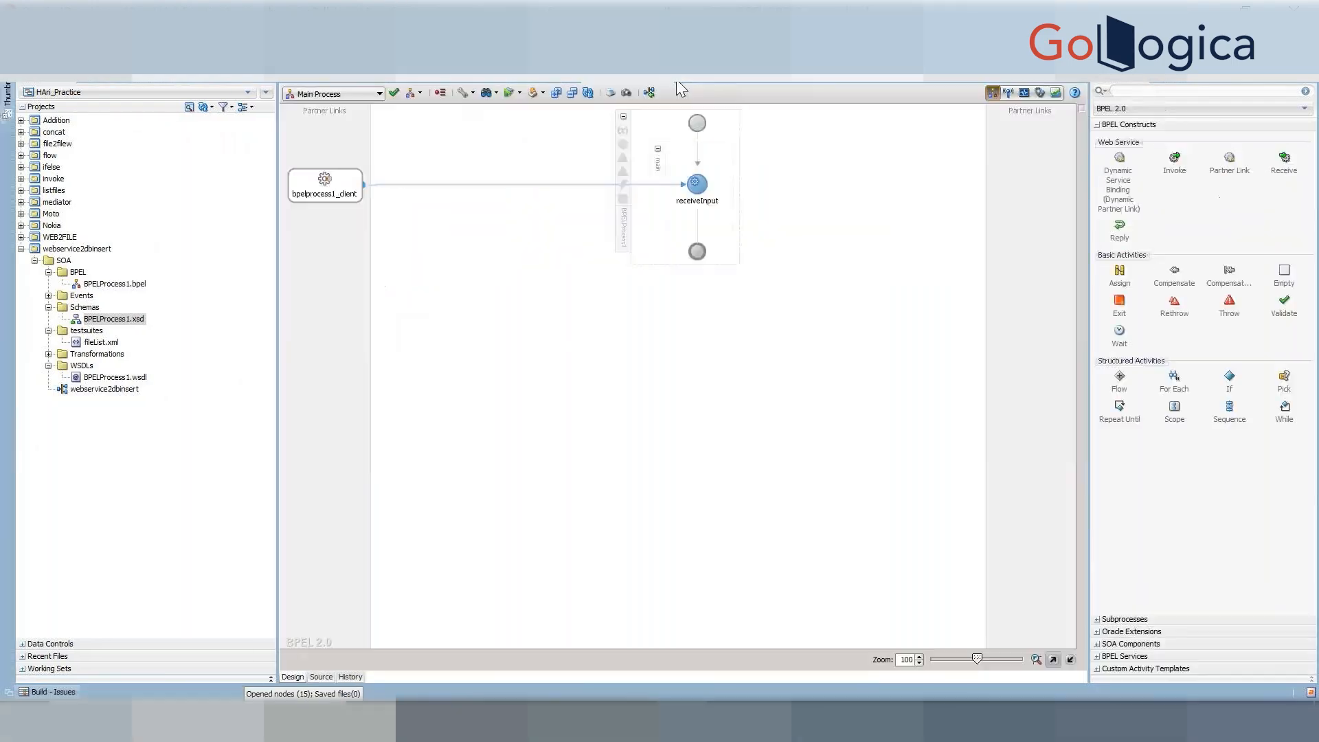
pyautogui.click(668, 83)
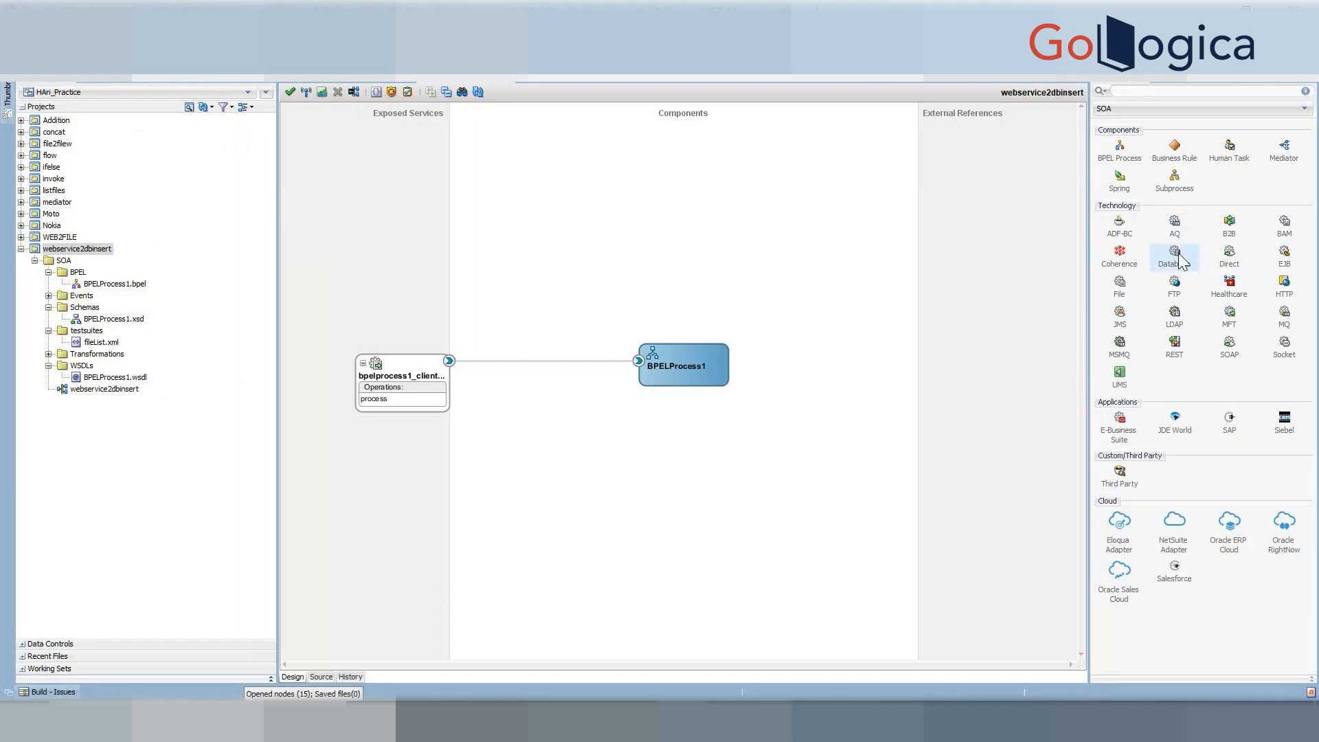
pyautogui.moveTo(1180, 254); pyautogui.dragTo(1072, 310)
pyautogui.moveTo(1017, 366); pyautogui.dragTo(1014, 365)
pyautogui.write('insert')
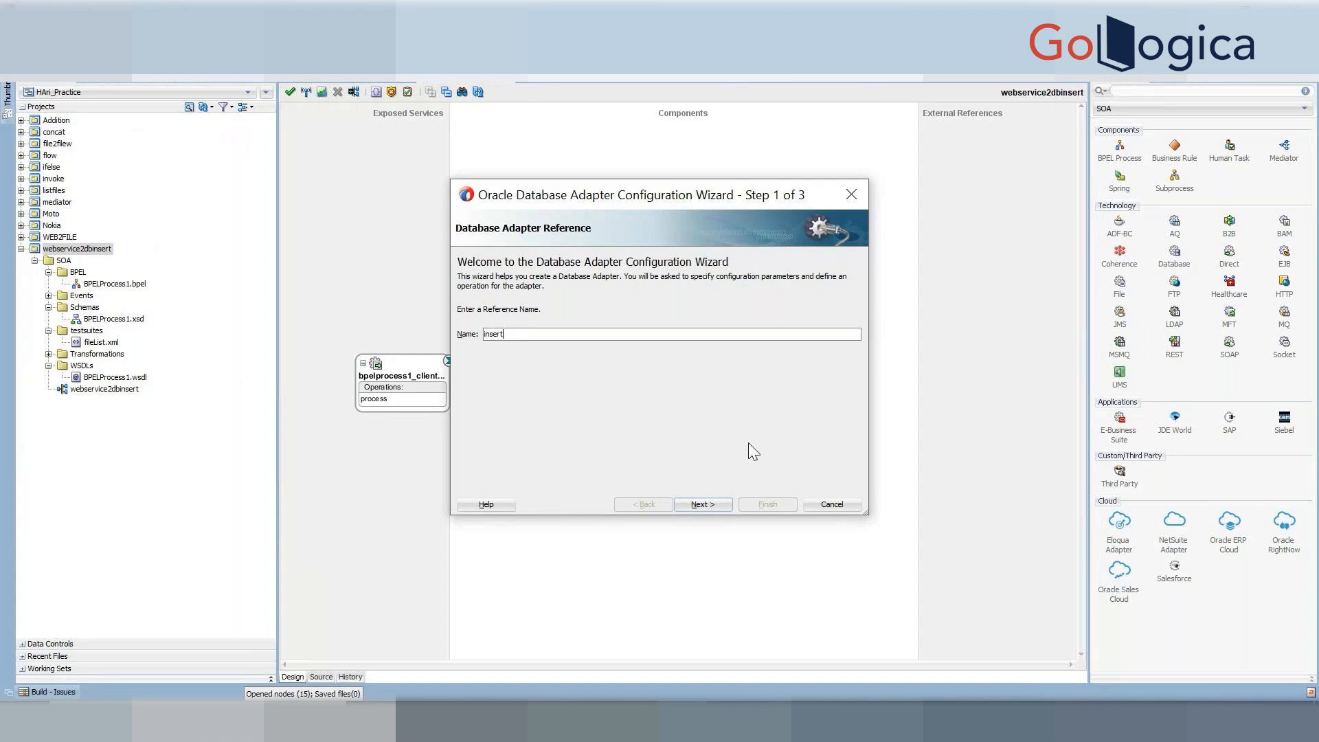
pyautogui.click(700, 504)
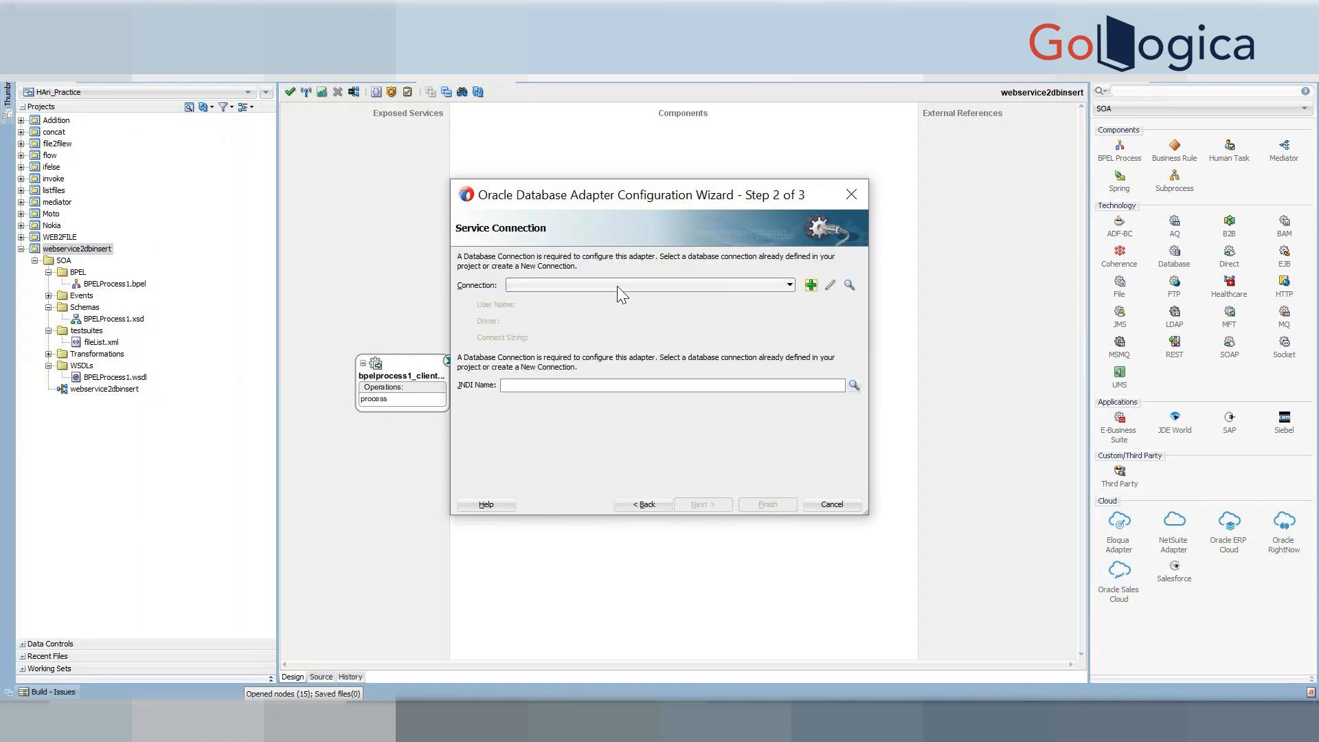
# Step: Set the adapter's database connection to localdb and its JNDI name to eis/db/duhitha from IntegratedWebLogicServer
pyautogui.click(811, 285)
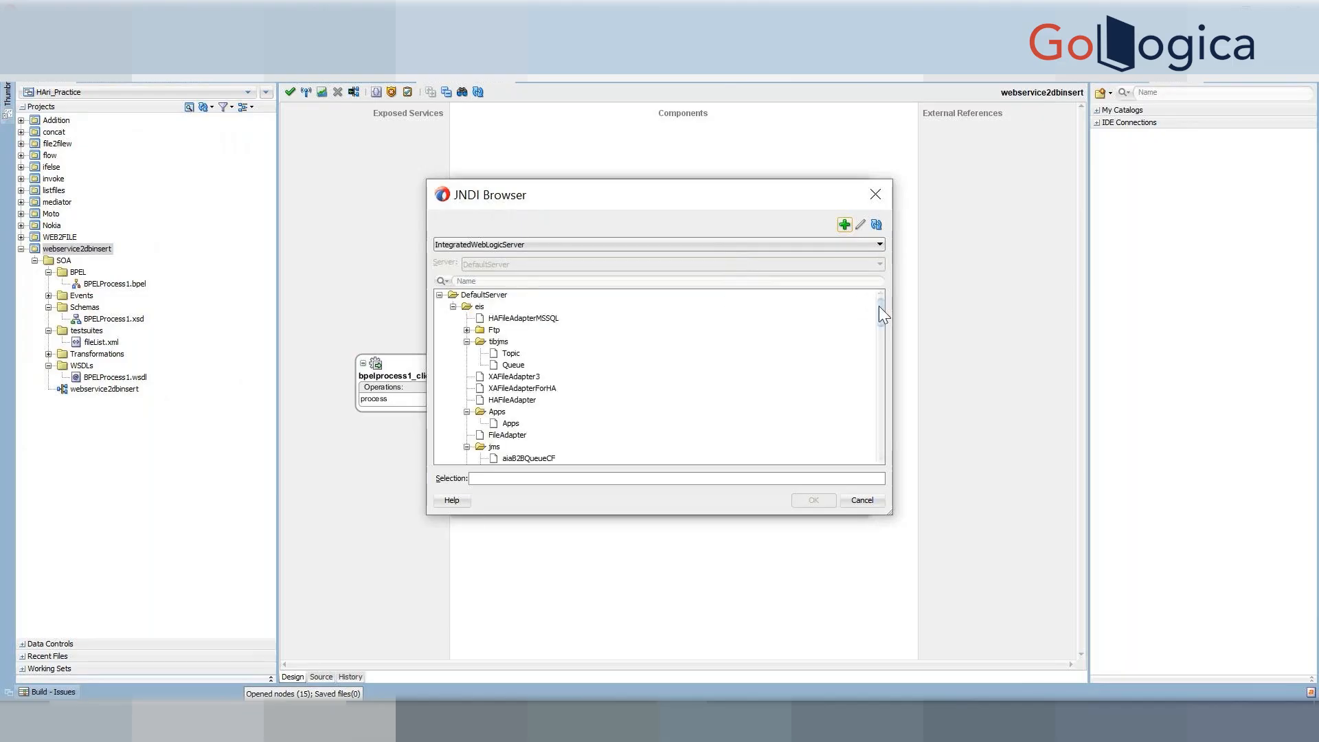
pyautogui.moveTo(880, 307); pyautogui.dragTo(882, 456)
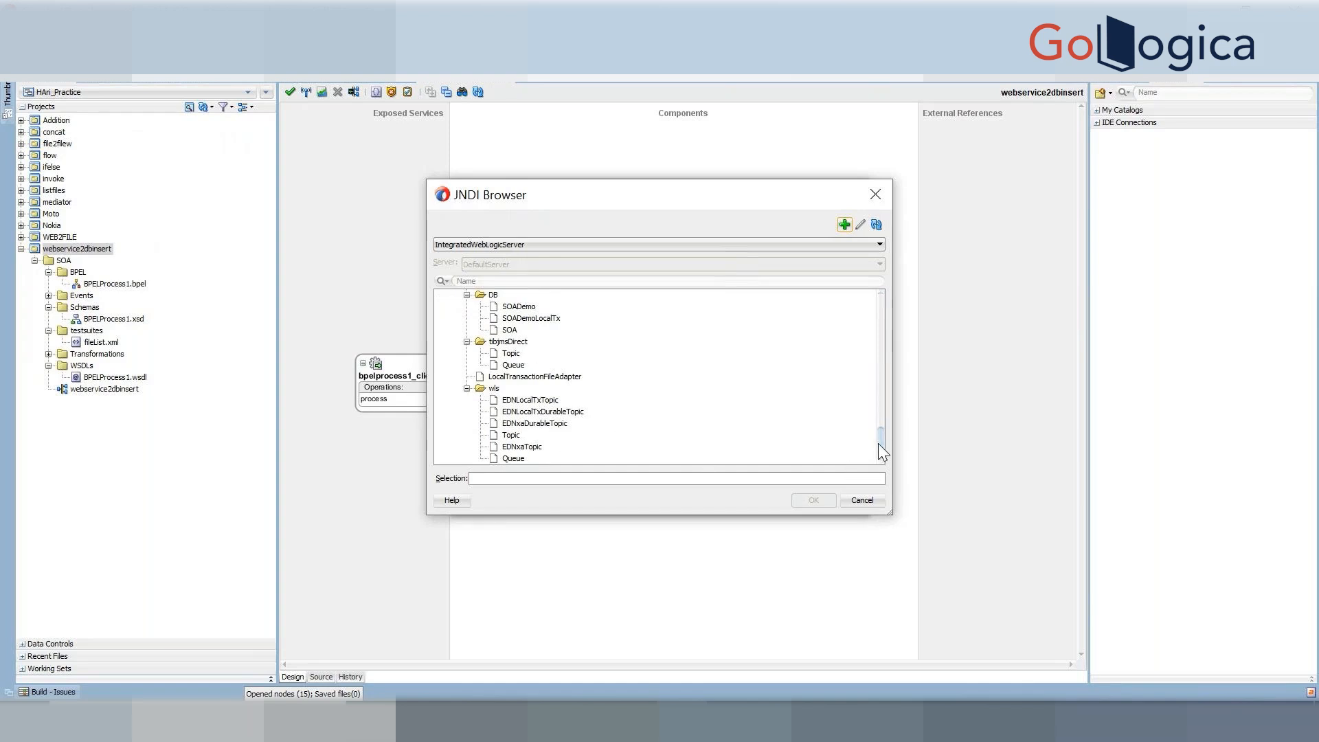
pyautogui.moveTo(879, 442); pyautogui.dragTo(881, 335)
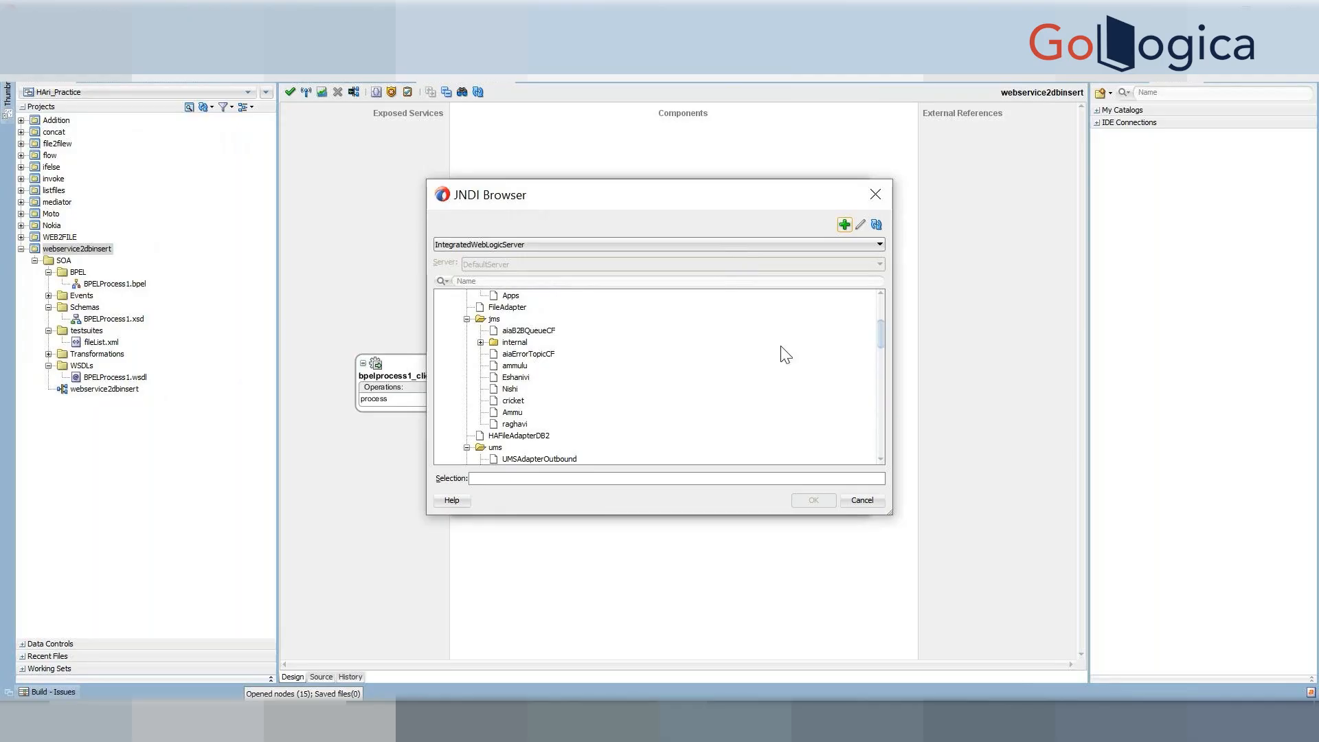
pyautogui.moveTo(882, 337); pyautogui.dragTo(880, 410)
pyautogui.click(515, 408)
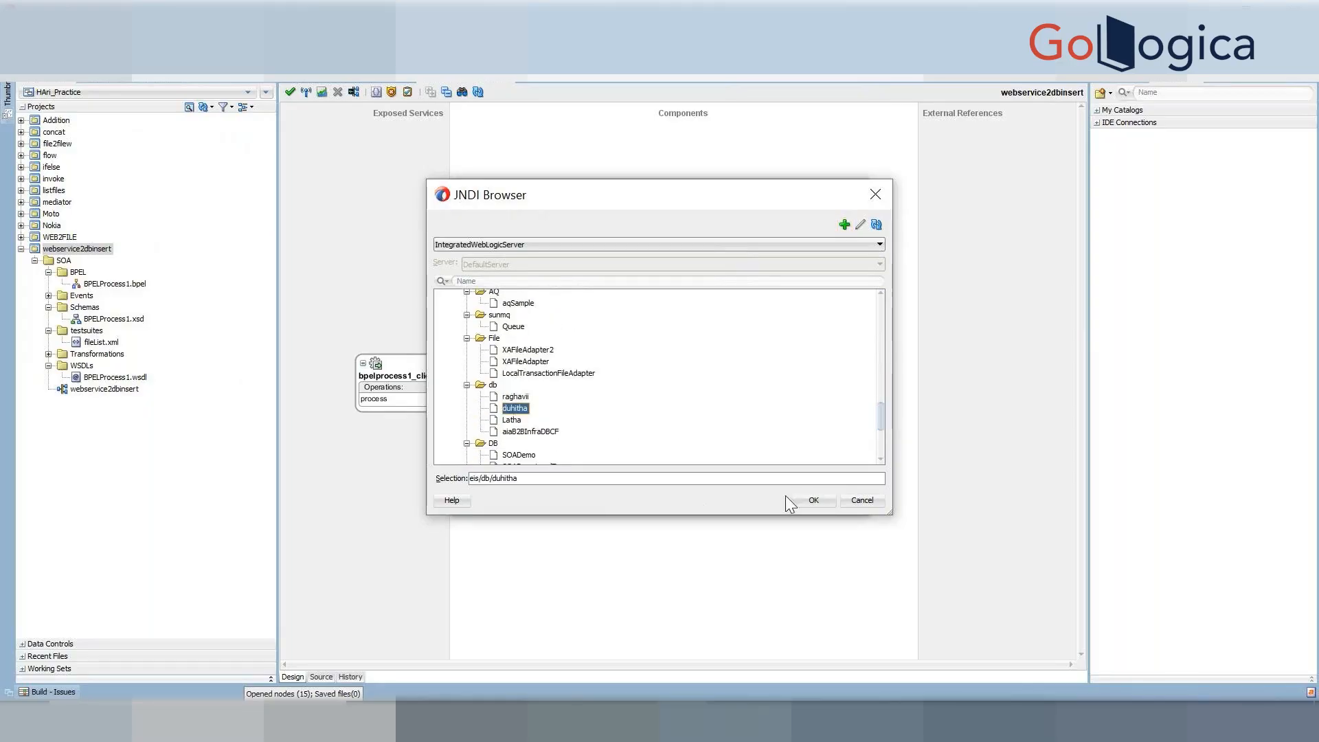
pyautogui.click(826, 499)
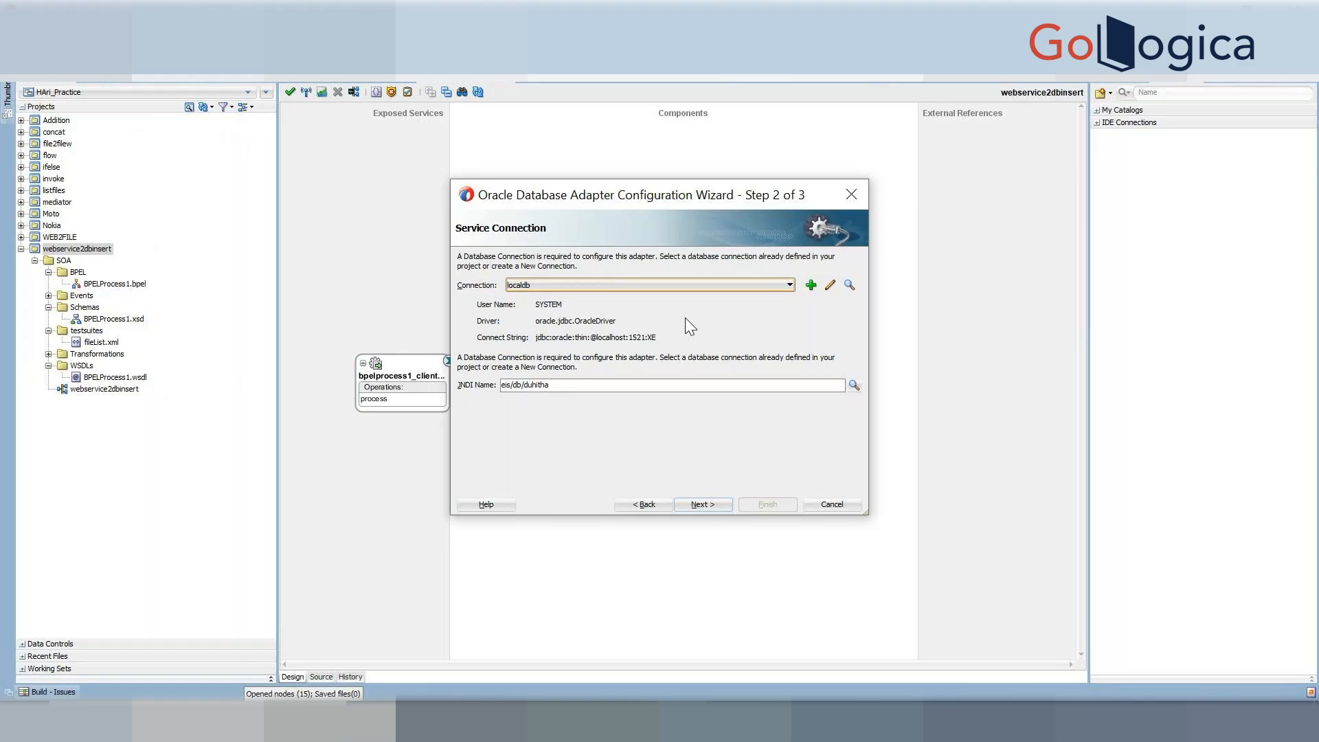
pyautogui.click(811, 285)
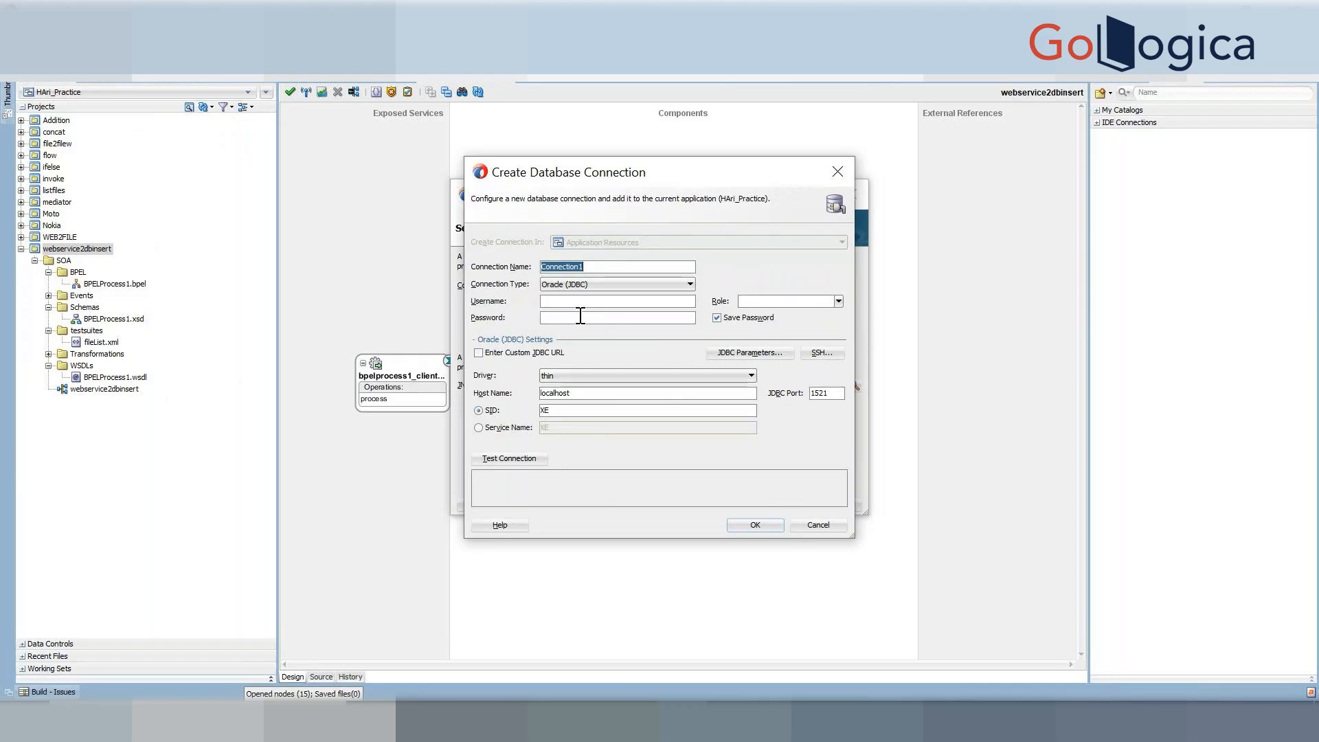
pyautogui.click(563, 302)
pyautogui.click(818, 524)
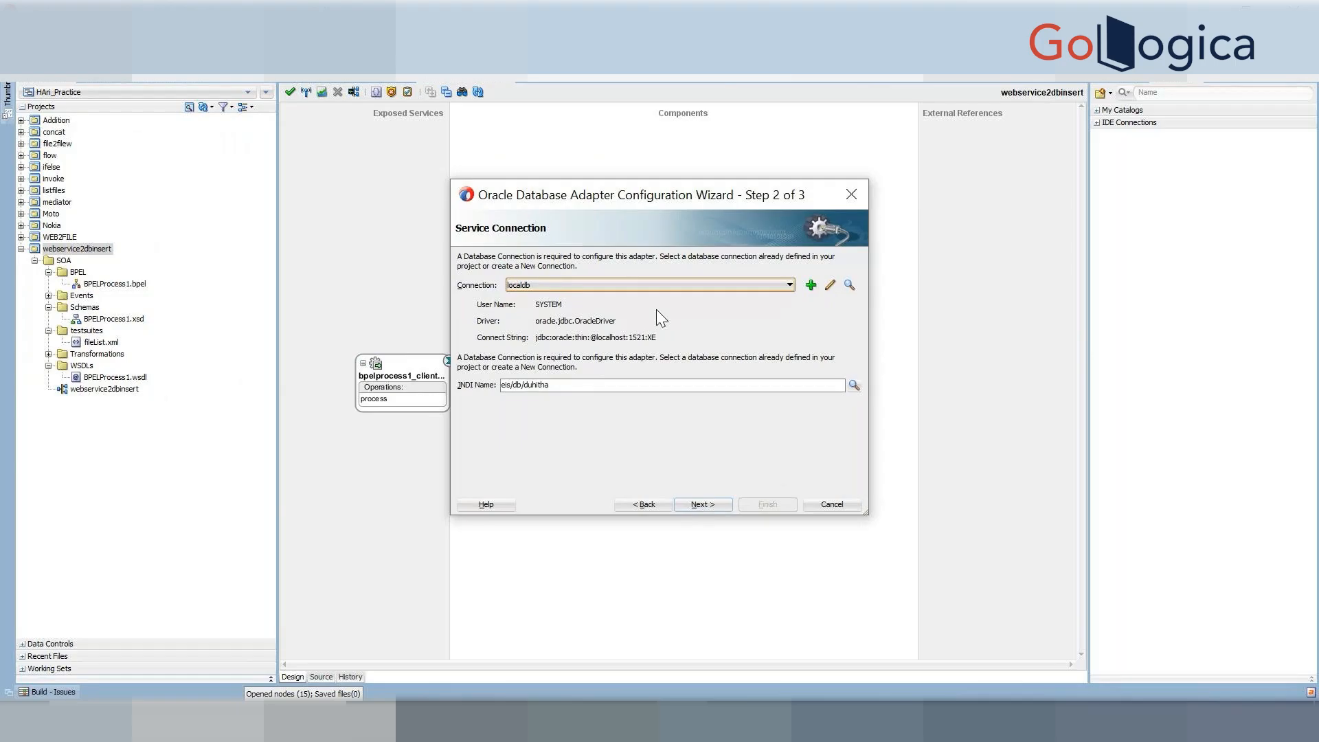
pyautogui.click(562, 387)
pyautogui.moveTo(562, 387); pyautogui.dragTo(499, 387)
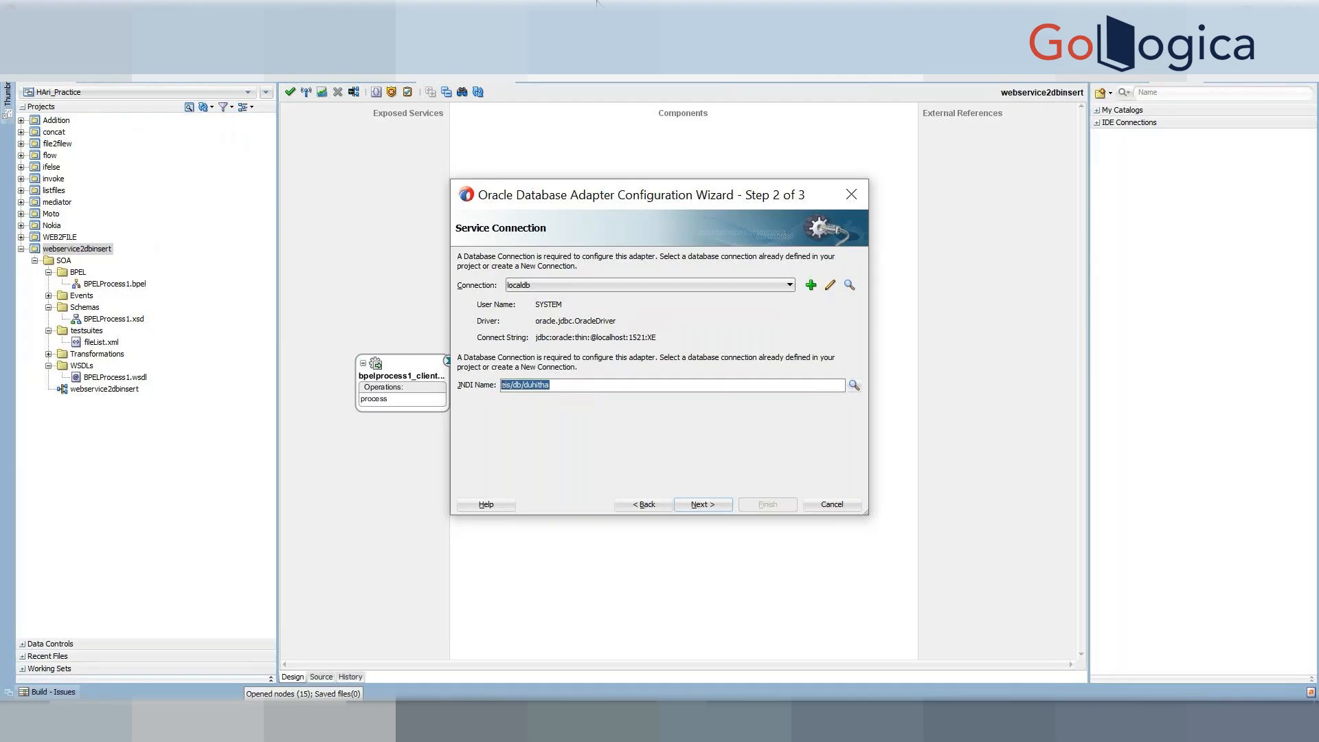
pyautogui.click(569, 383)
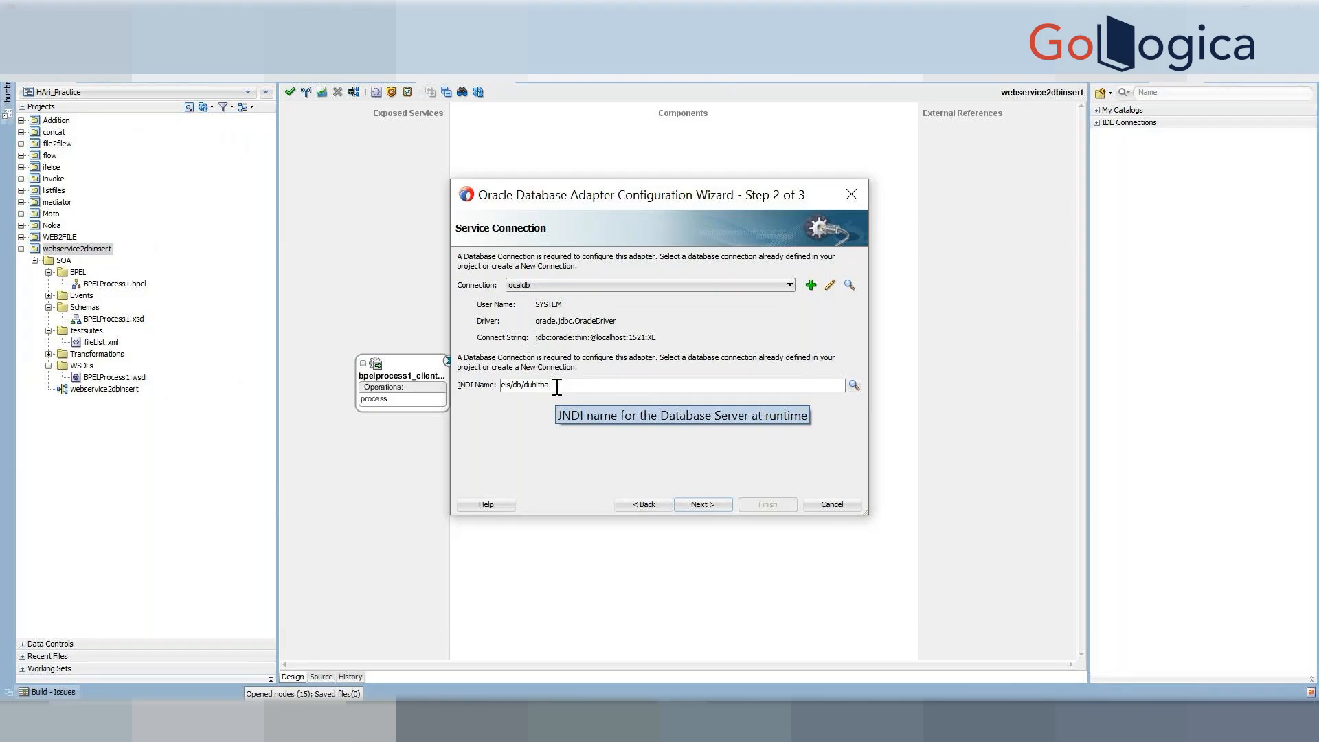
# Step: Accept the service connection, choose Perform an Operation on a Table, and clear the Insert Only and Select options
pyautogui.click(715, 505)
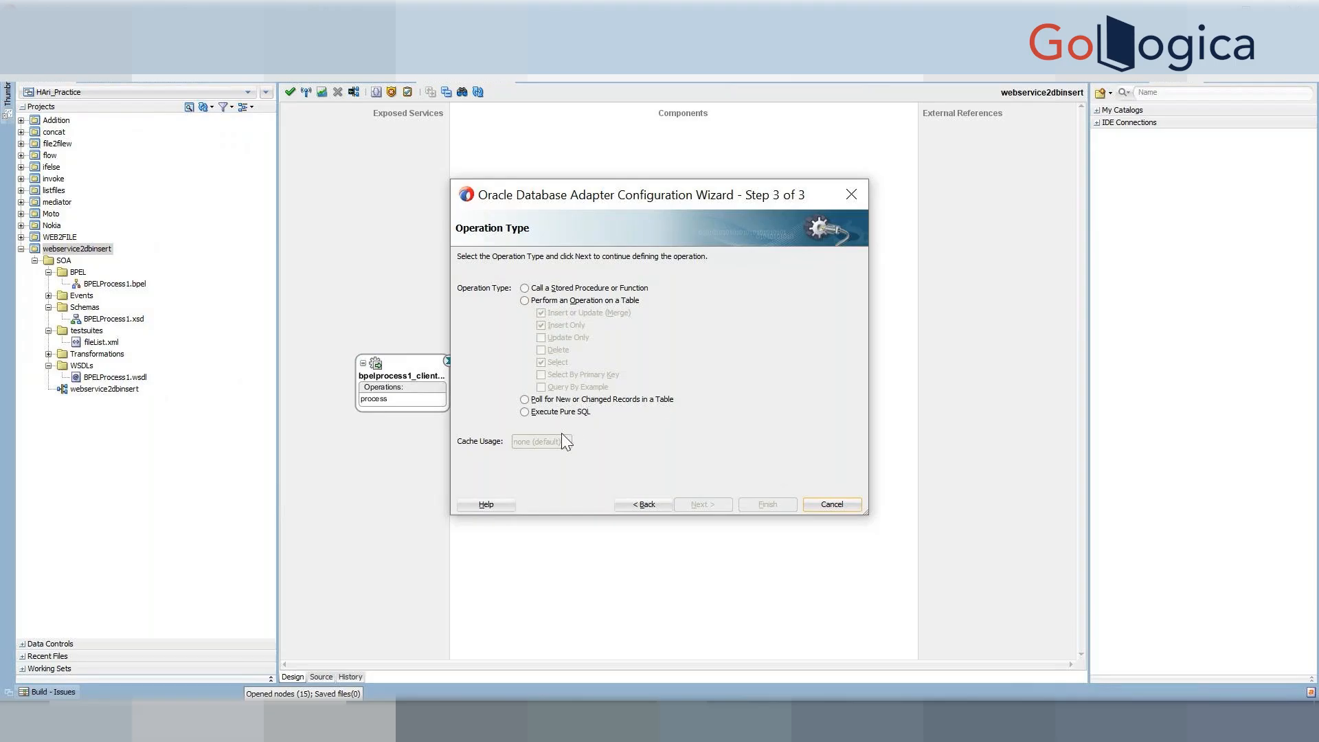
pyautogui.click(554, 302)
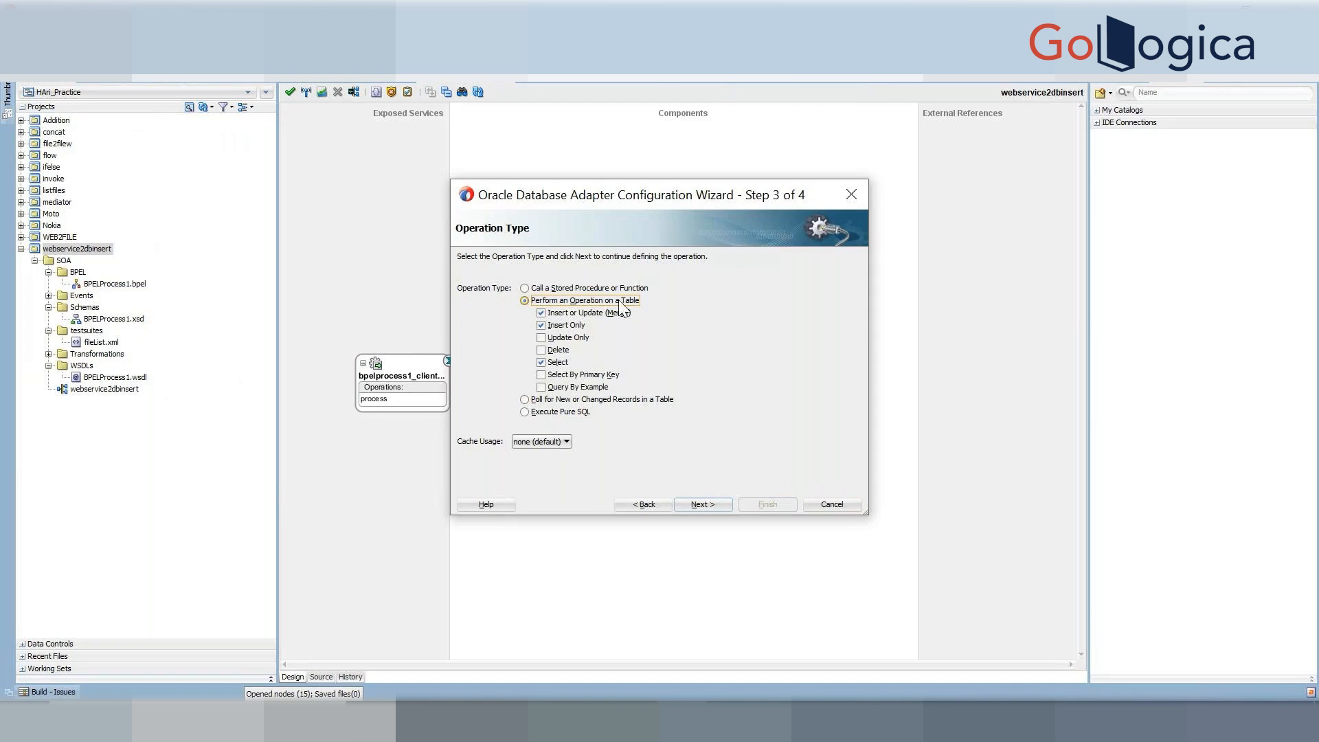
pyautogui.click(564, 327)
pyautogui.click(557, 362)
pyautogui.click(702, 507)
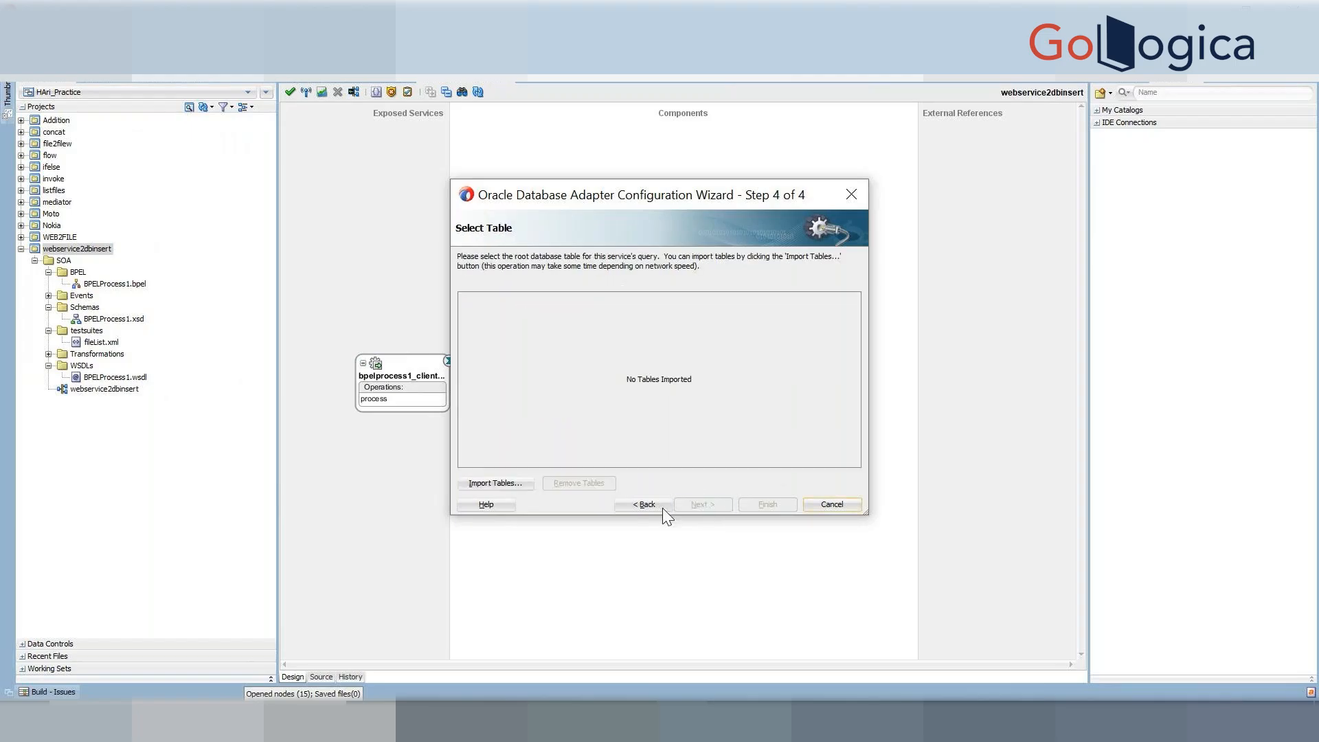
# Step: Query the SYSTEM schema, import the EMPLOYEES table and accept it as the adapter's root table
pyautogui.click(497, 485)
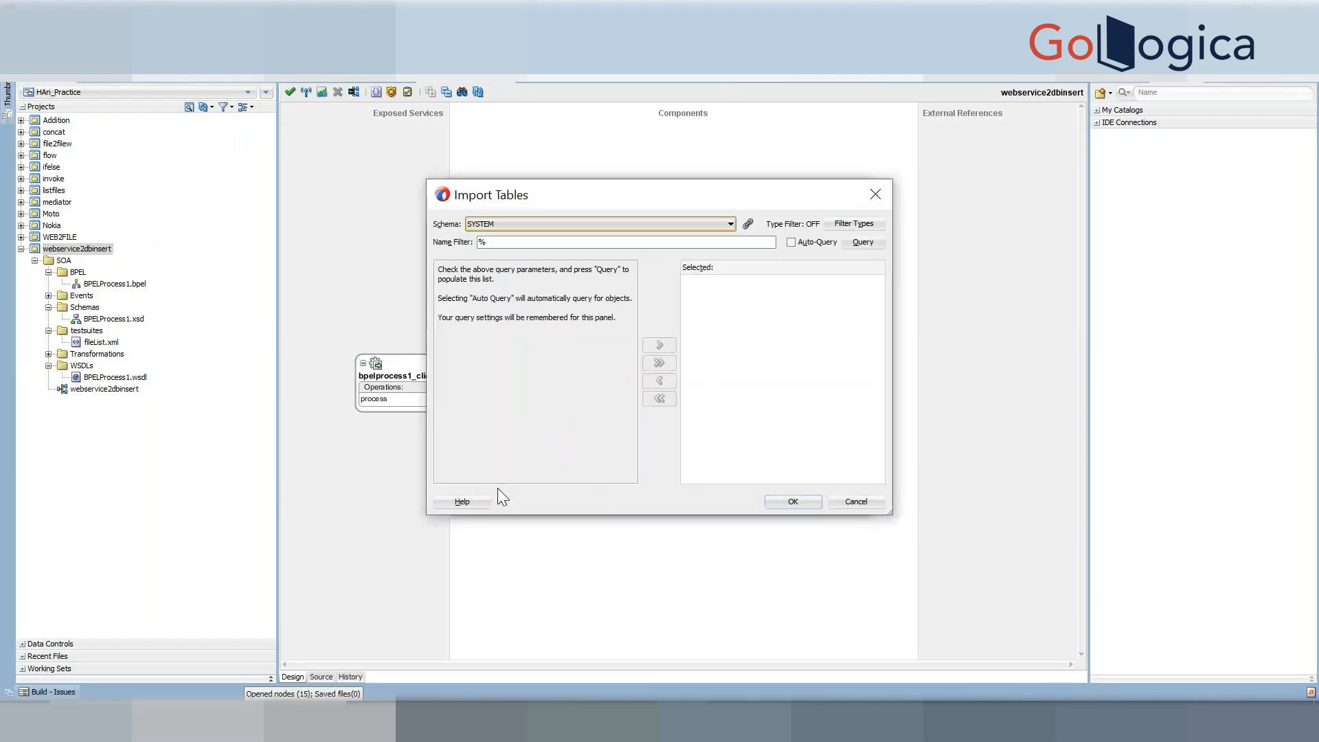
pyautogui.click(860, 244)
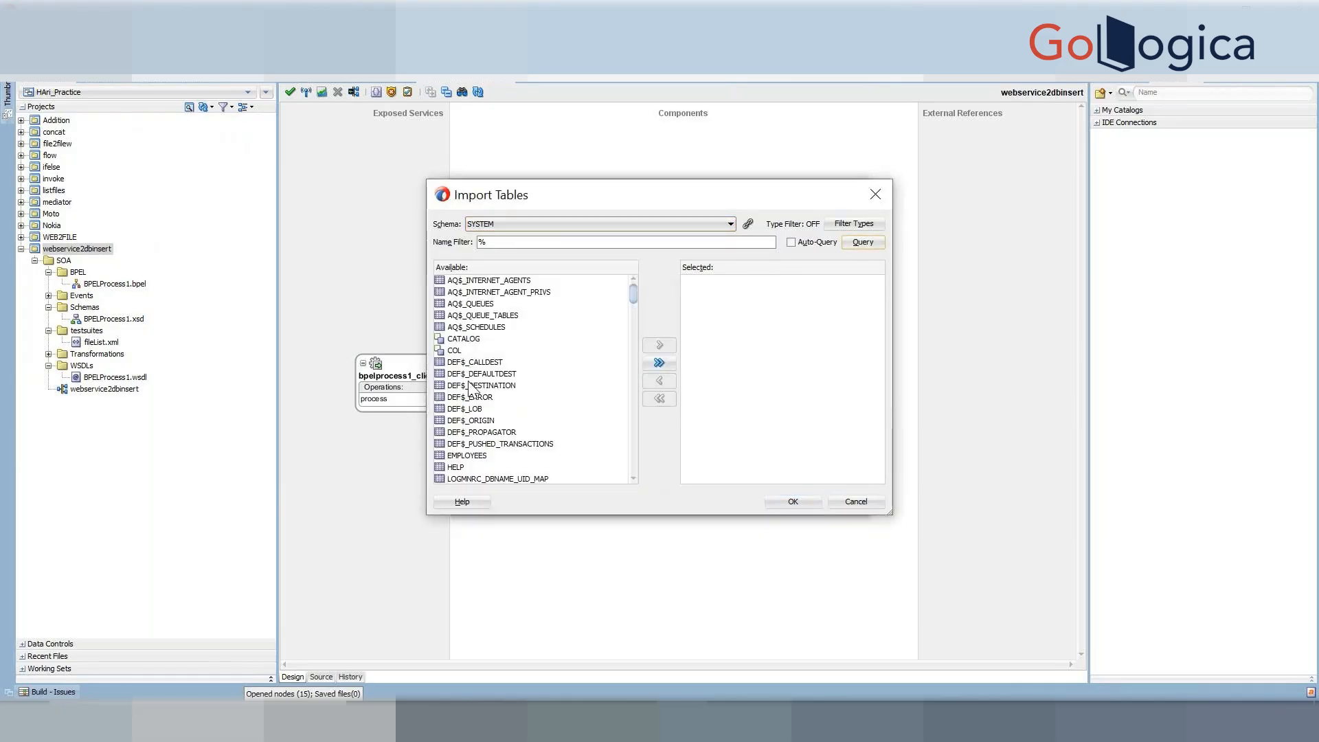
pyautogui.click(466, 457)
pyautogui.doubleClick(466, 459)
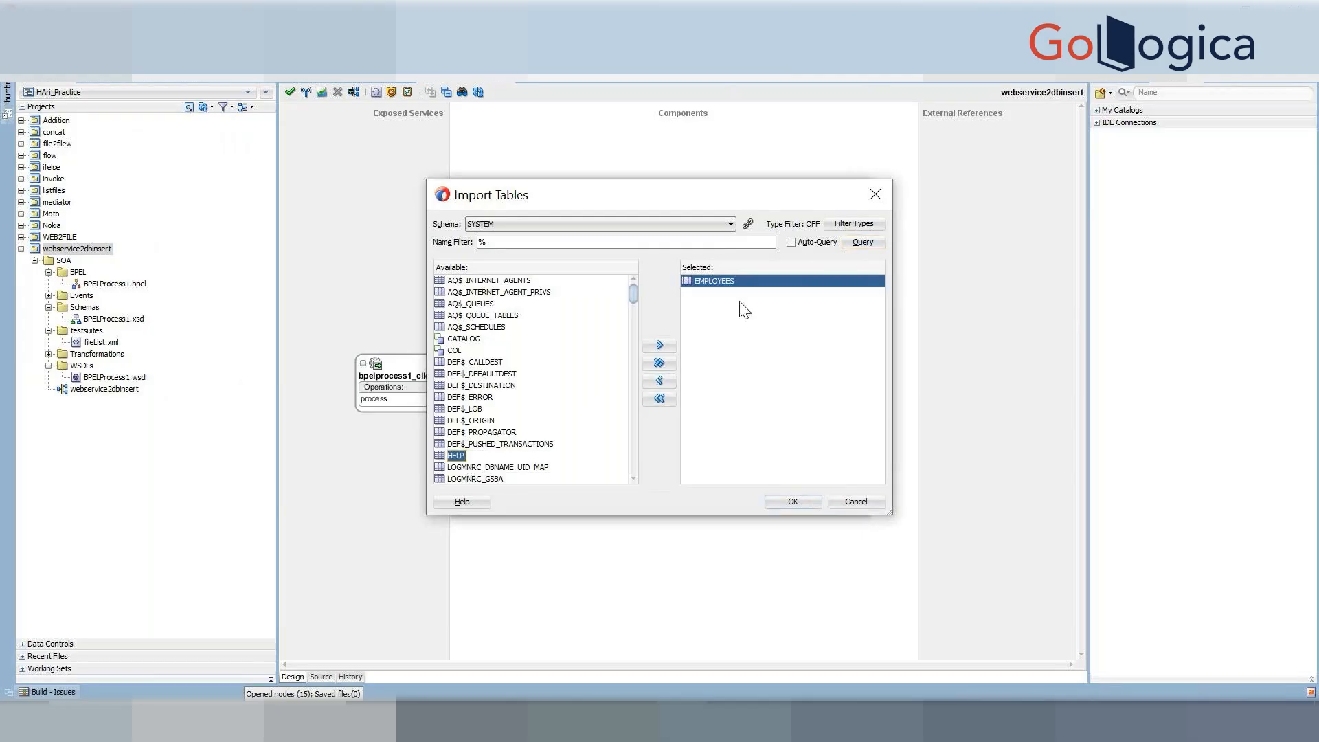
pyautogui.click(788, 501)
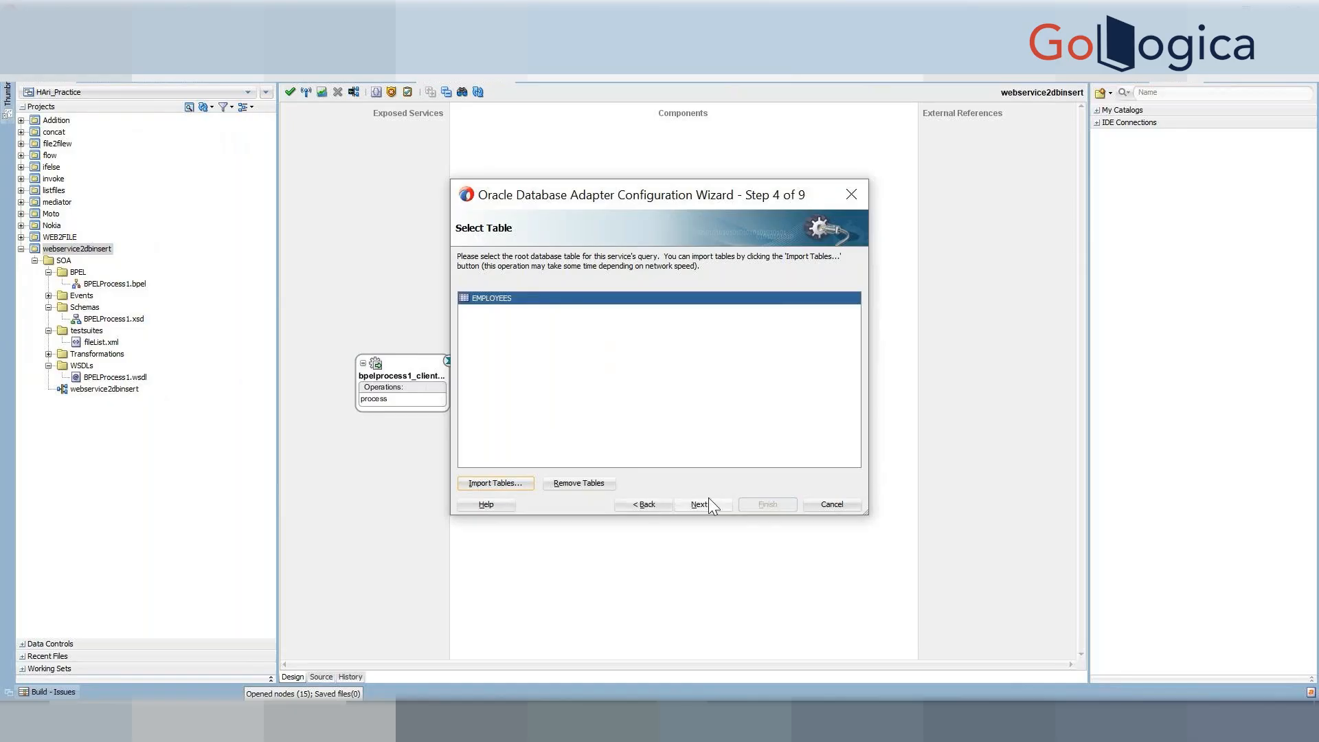
pyautogui.click(709, 500)
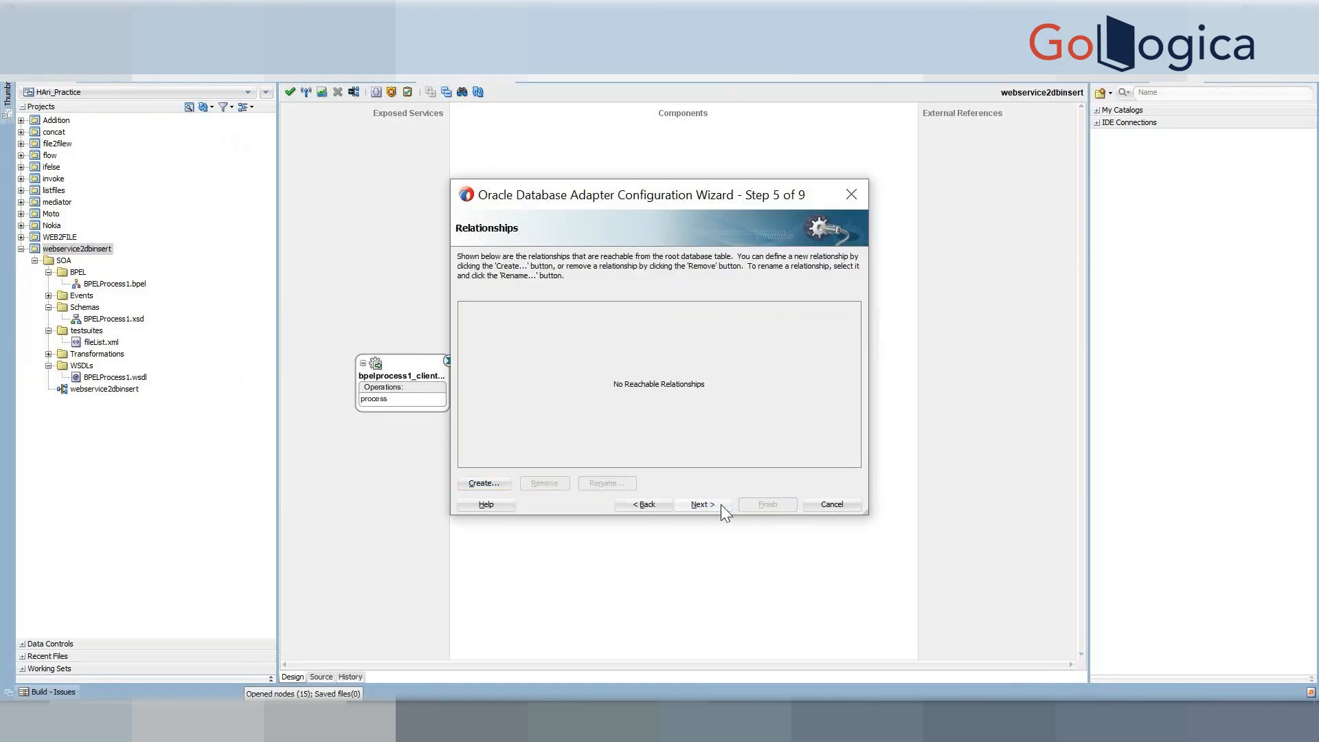
# Step: Accept the default relationships, attribute filtering, advanced options and JCA endpoint properties, and finish the insert database adapter
pyautogui.click(720, 505)
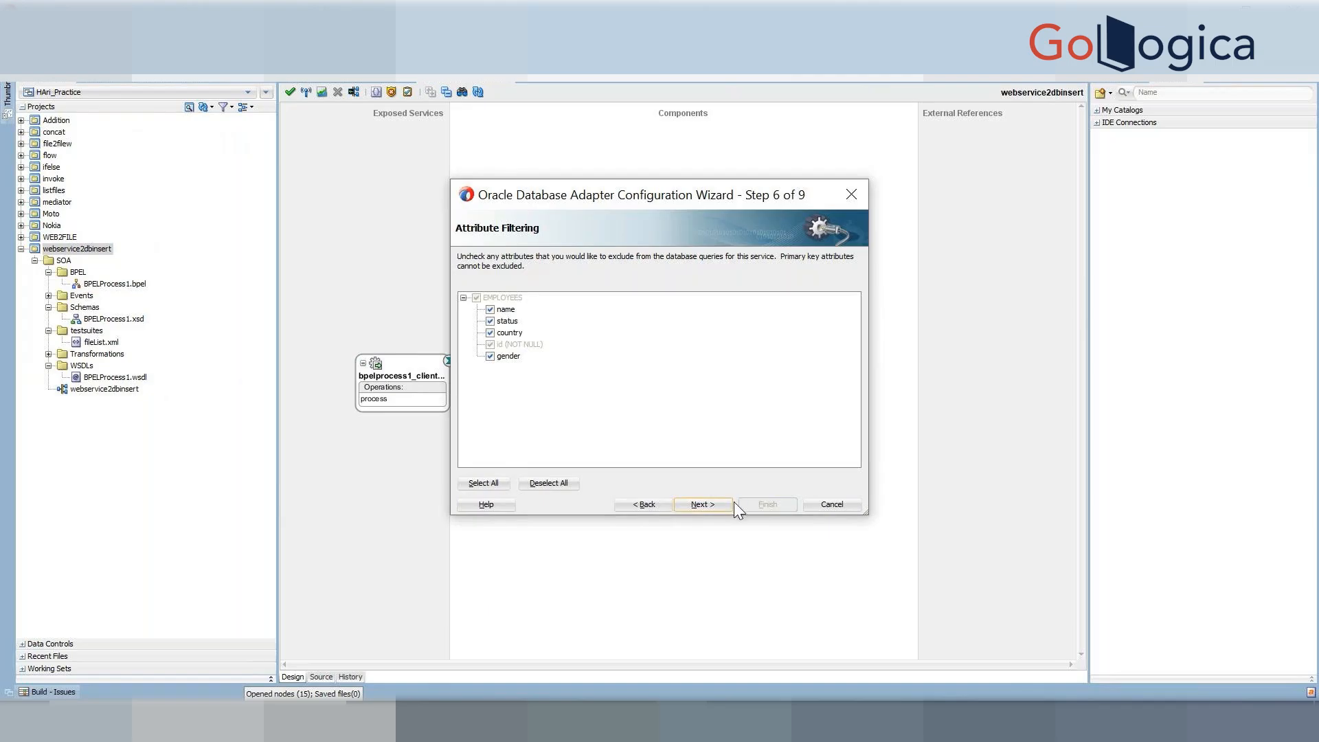
pyautogui.click(697, 506)
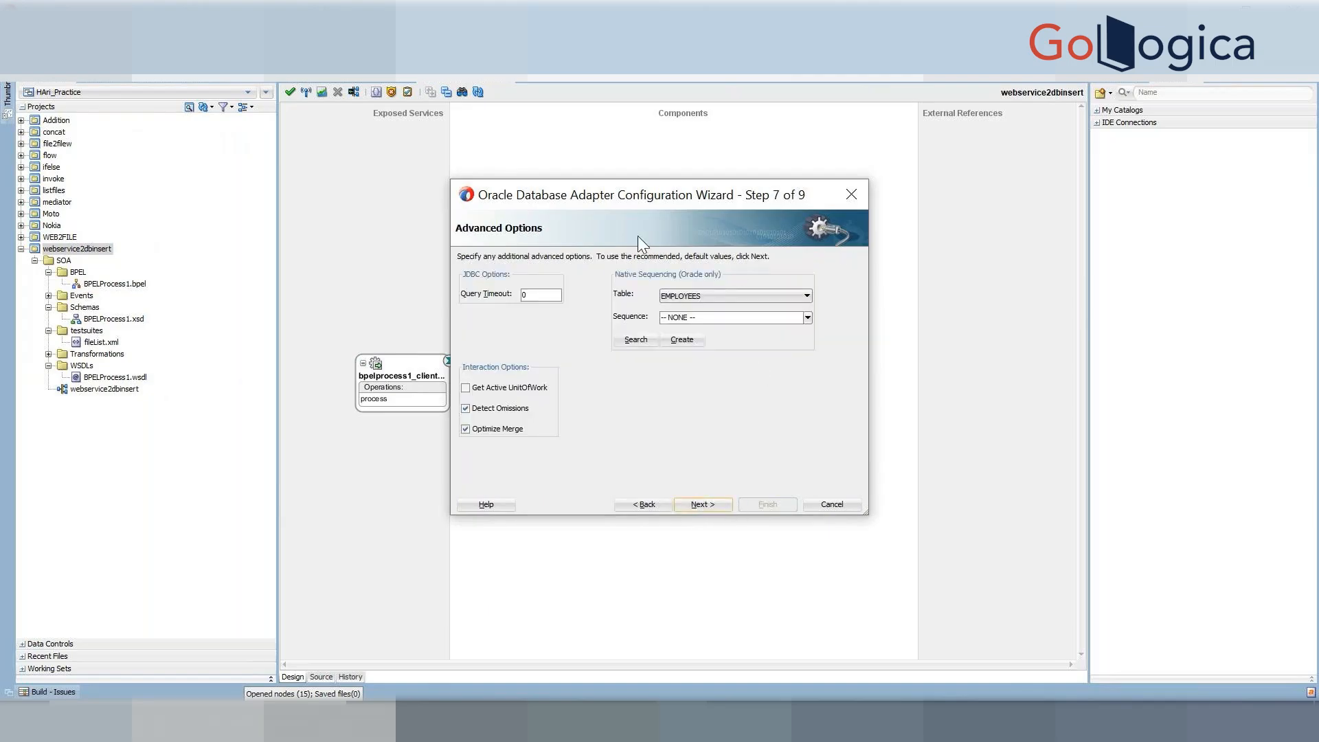
pyautogui.click(719, 504)
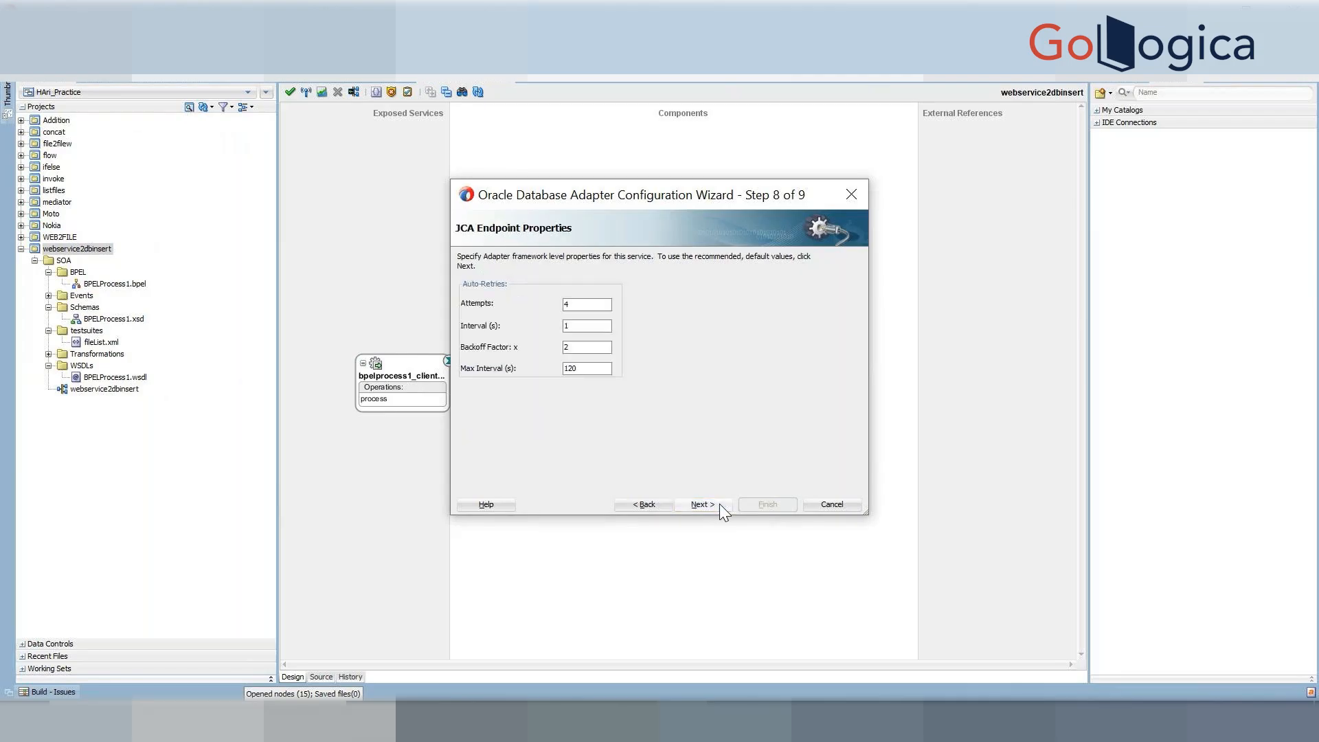
pyautogui.click(695, 506)
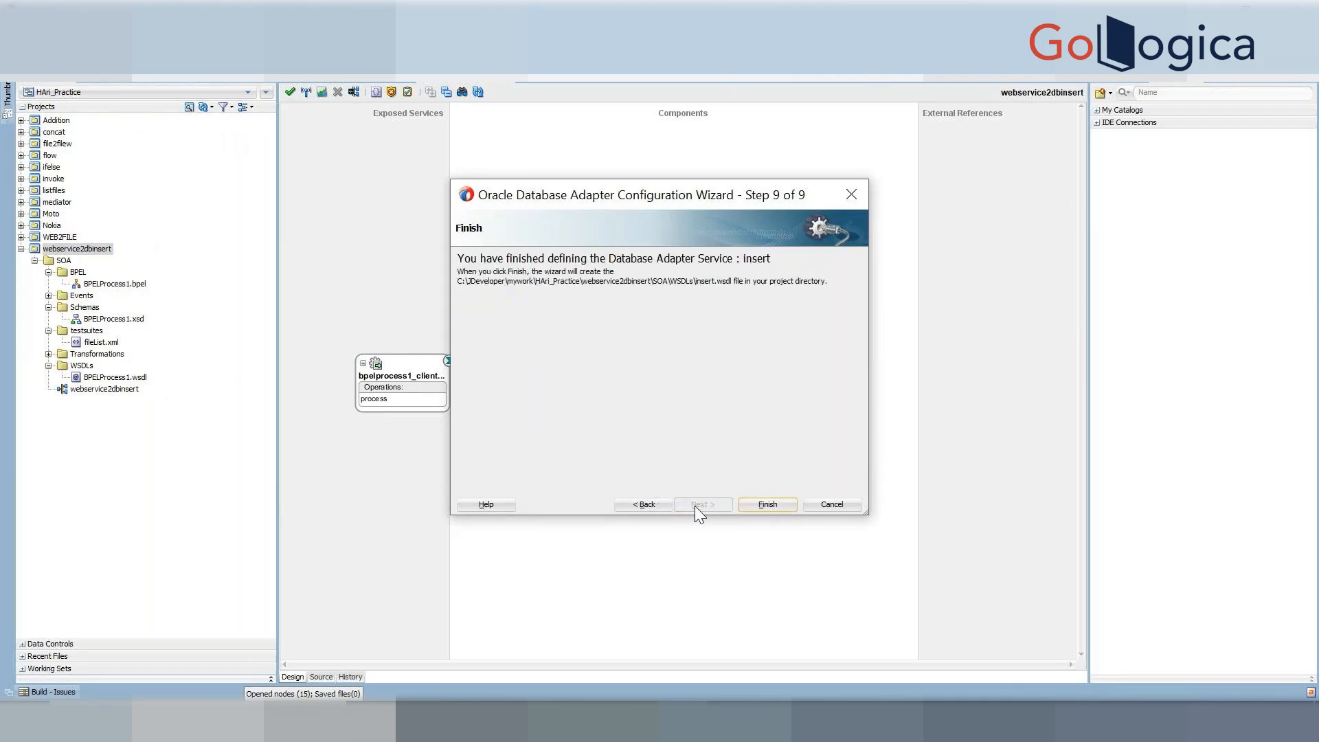
pyautogui.click(763, 507)
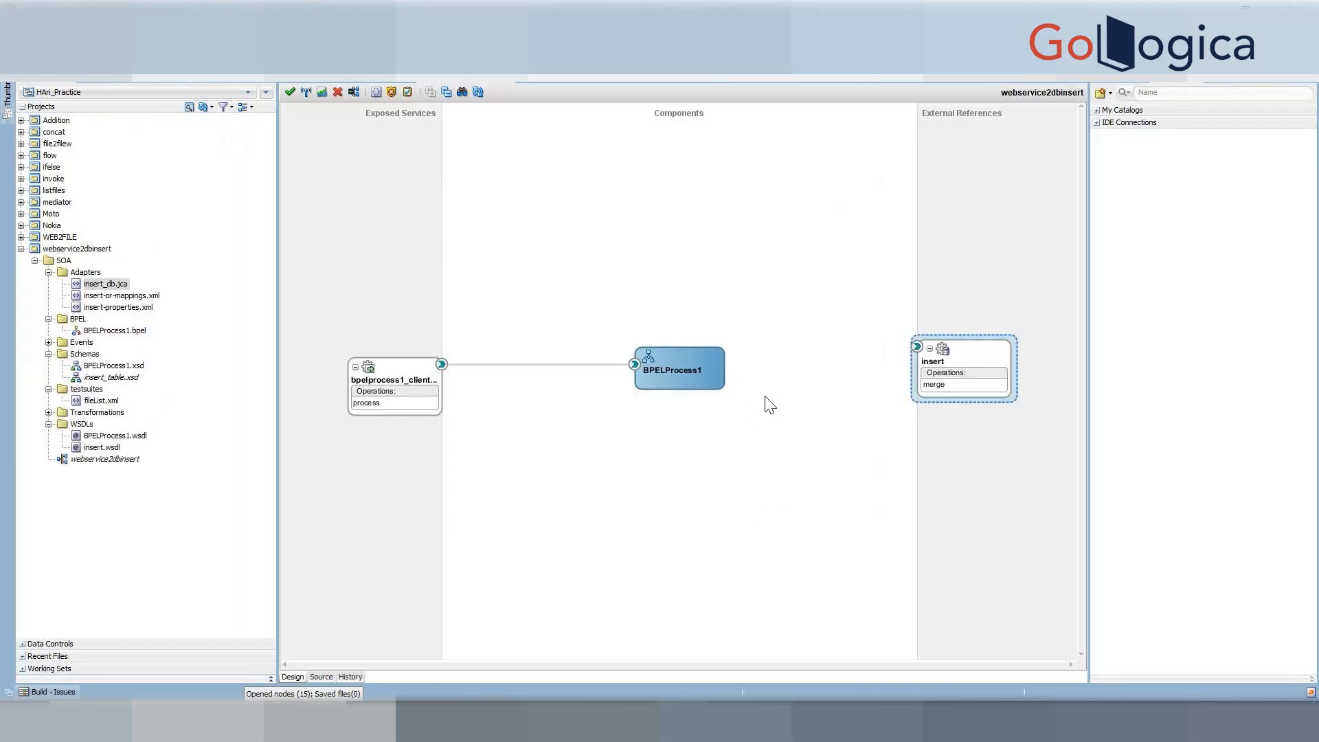
# Step: Wire BPELProcess1 to the insert adapter reference and open the BPEL process for editing
pyautogui.moveTo(727, 385)
pyautogui.moveTo(726, 385); pyautogui.dragTo(918, 350)
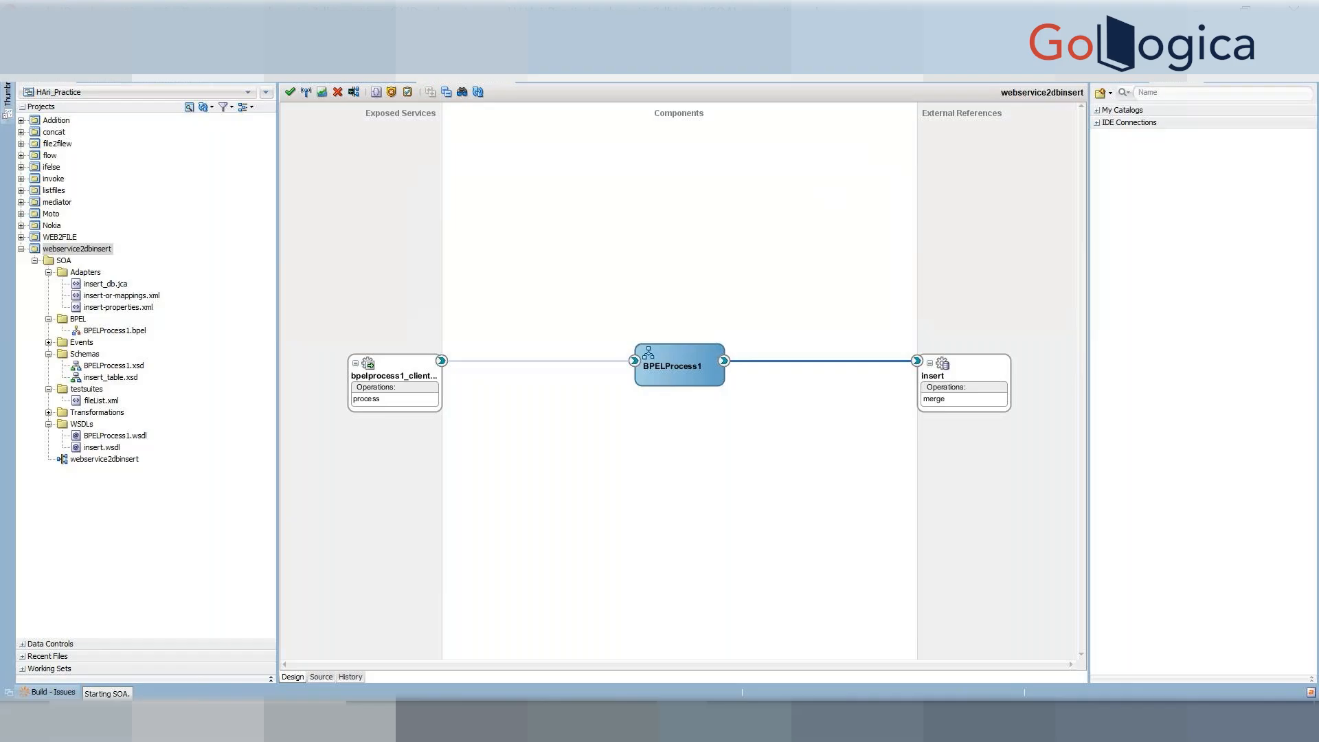
pyautogui.click(675, 375)
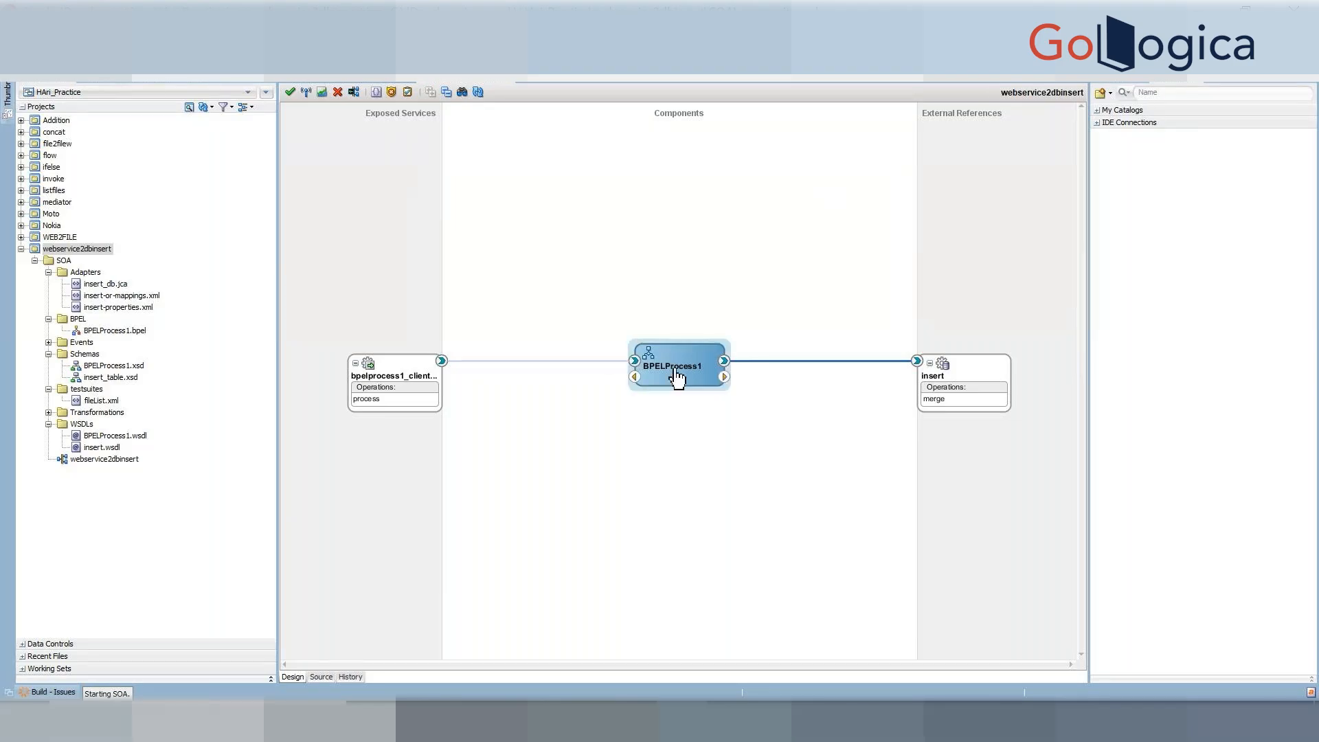
pyautogui.doubleClick(676, 375)
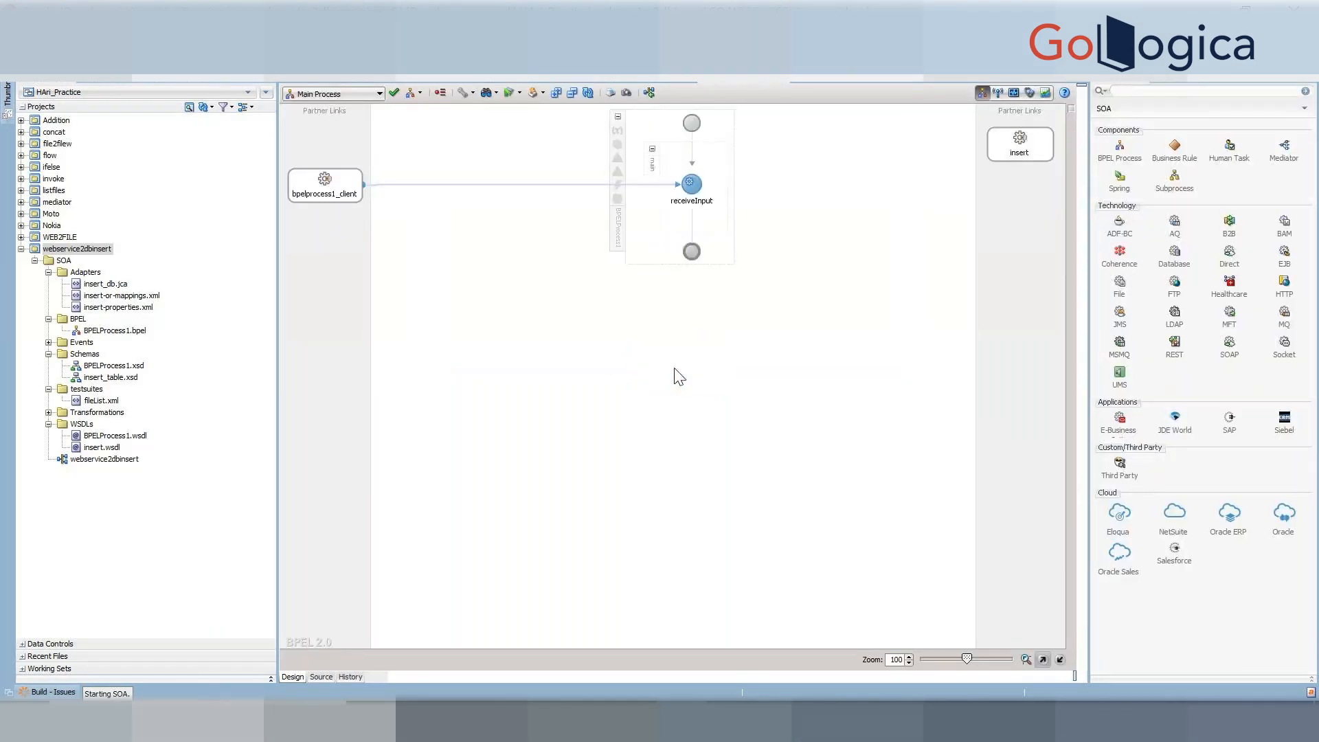
# Step: Add an Invoke activity linked to the insert partner link and create the input variable Invoke1_merge_InputVariable for it
pyautogui.moveTo(1177, 168); pyautogui.dragTo(1015, 165)
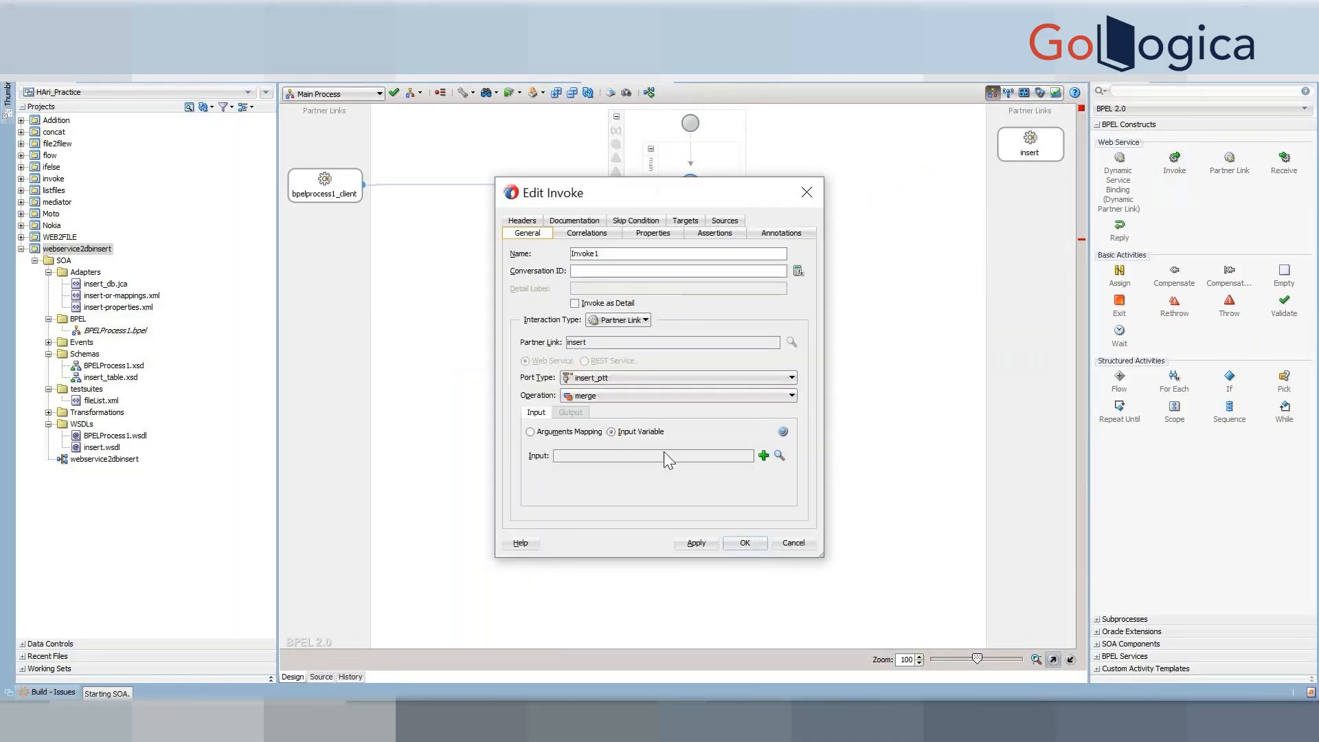
pyautogui.click(763, 455)
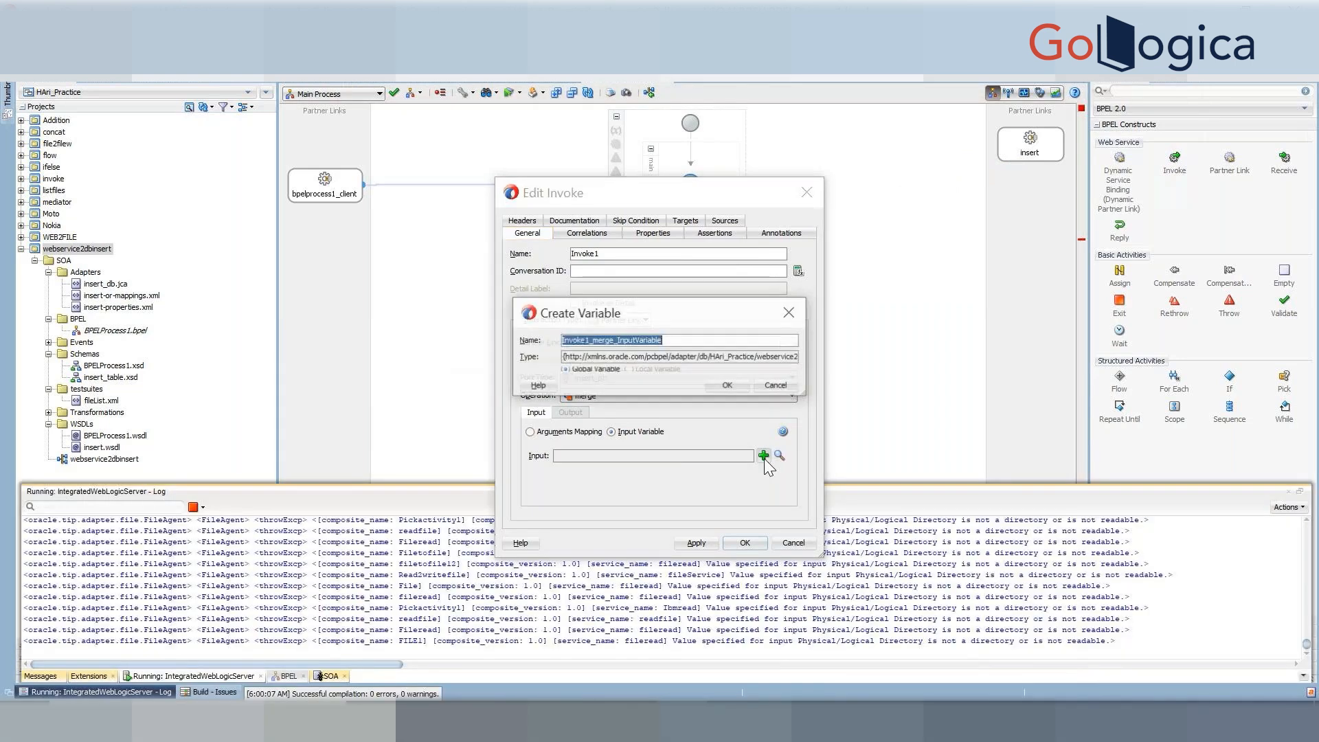
pyautogui.click(728, 386)
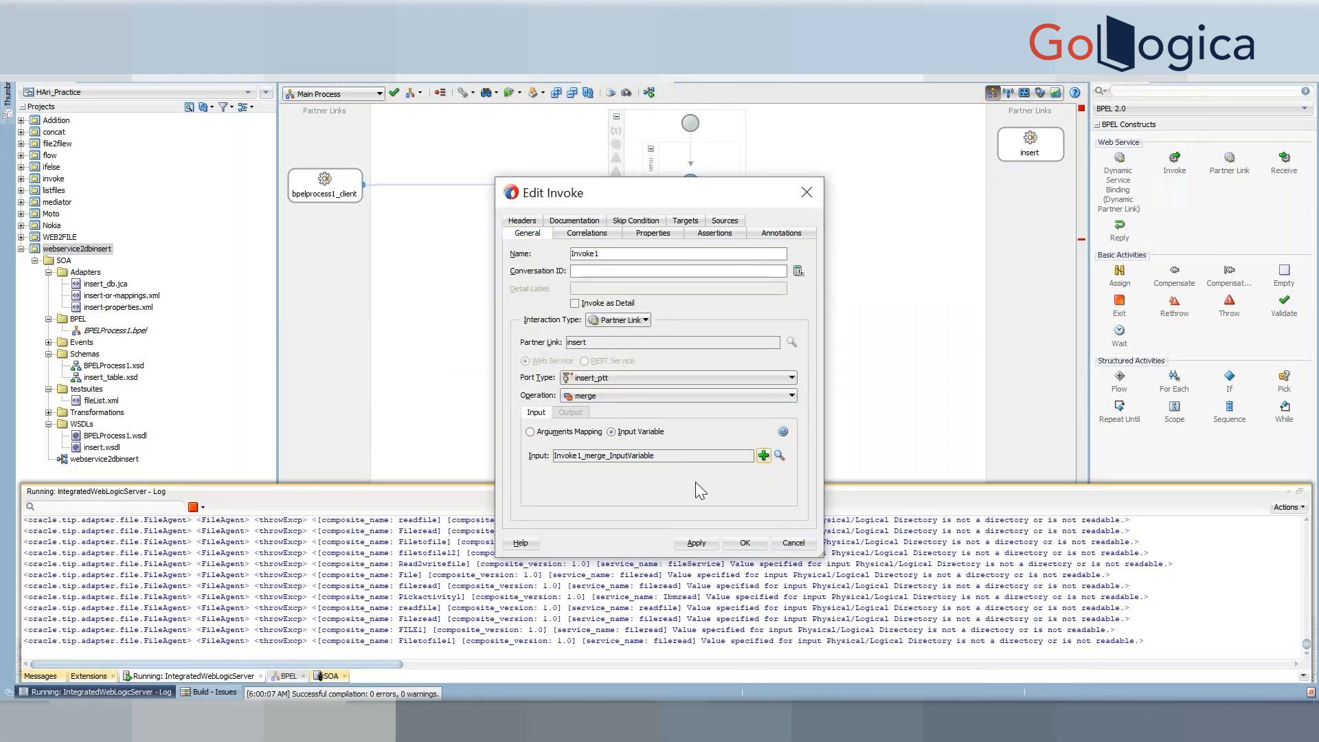
pyautogui.click(742, 547)
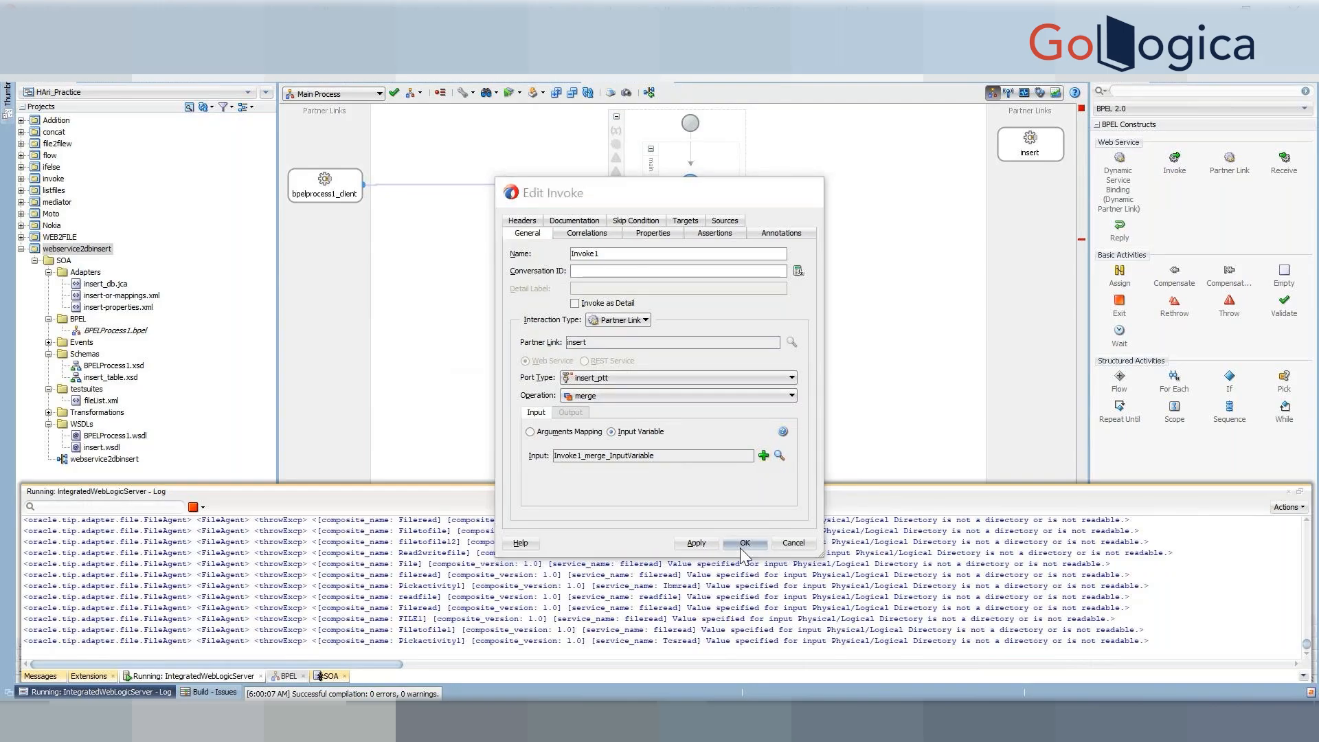
# Step: Add an Assign activity between receiveInput and Invoke1, and expand the source inputVariable and target Invoke1_merge_InputVariable in its copy rules
pyautogui.moveTo(1119, 272); pyautogui.dragTo(693, 237)
pyautogui.doubleClick(693, 237)
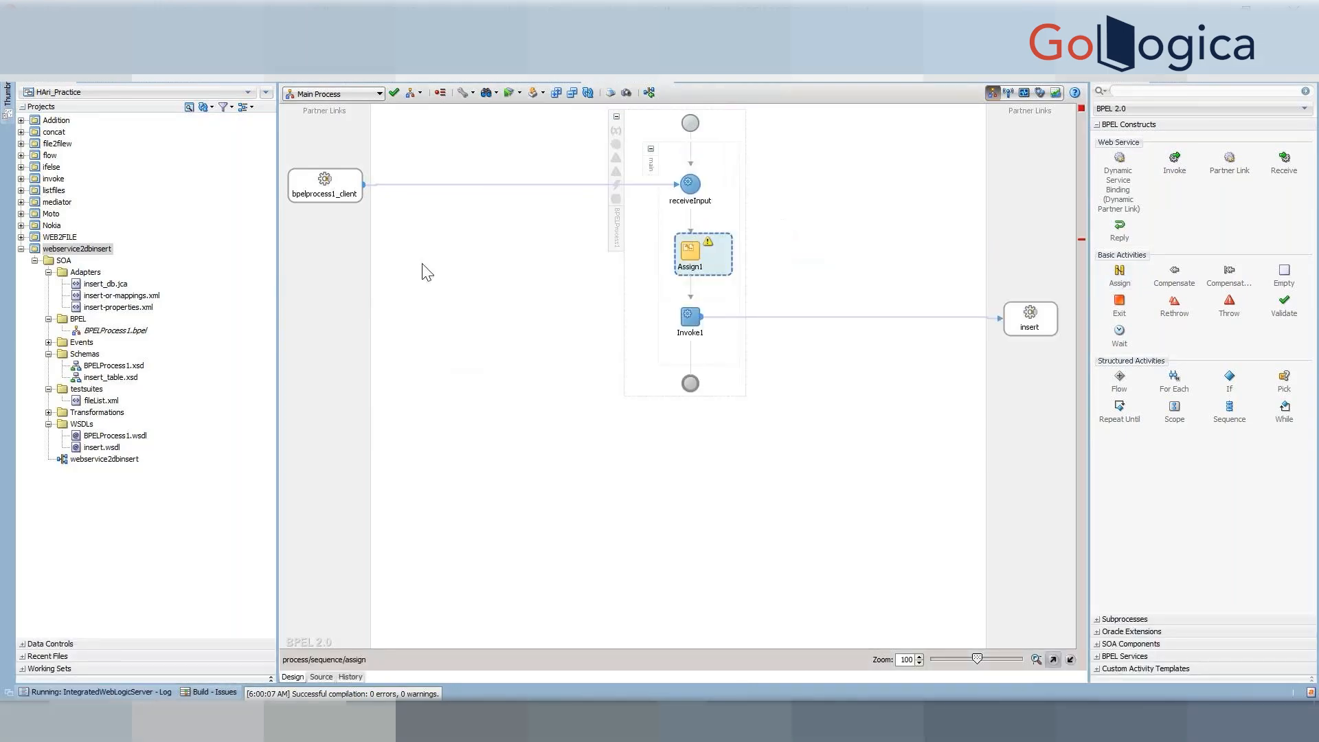
pyautogui.doubleClick(377, 304)
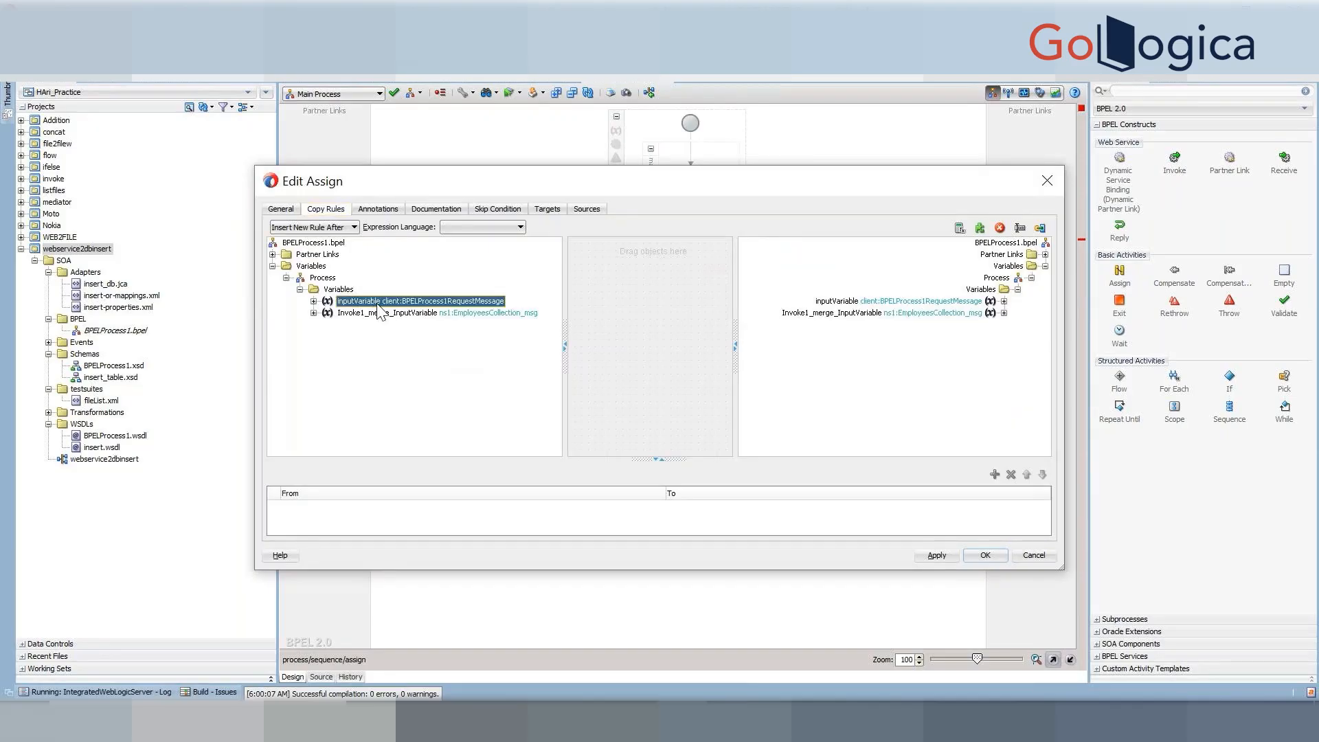
pyautogui.click(814, 315)
pyautogui.press('Right')
pyautogui.press('Right')
pyautogui.press('Right')
pyautogui.press('Right')
pyautogui.press('Right')
pyautogui.press('Right')
pyautogui.press('Right')
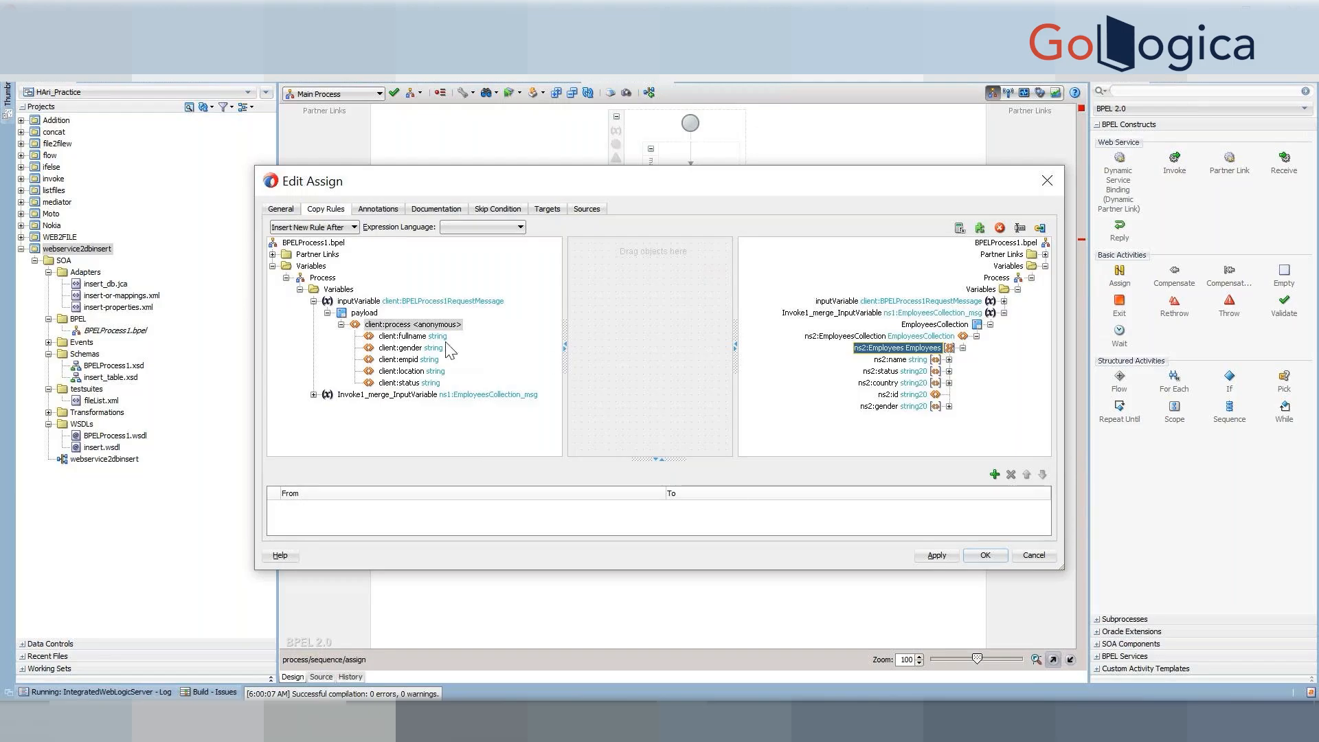
# Step: Map fullname to name, gender to gender, empid to id, location to country and status to status, and accept the copy rules
pyautogui.moveTo(413, 337); pyautogui.dragTo(899, 359)
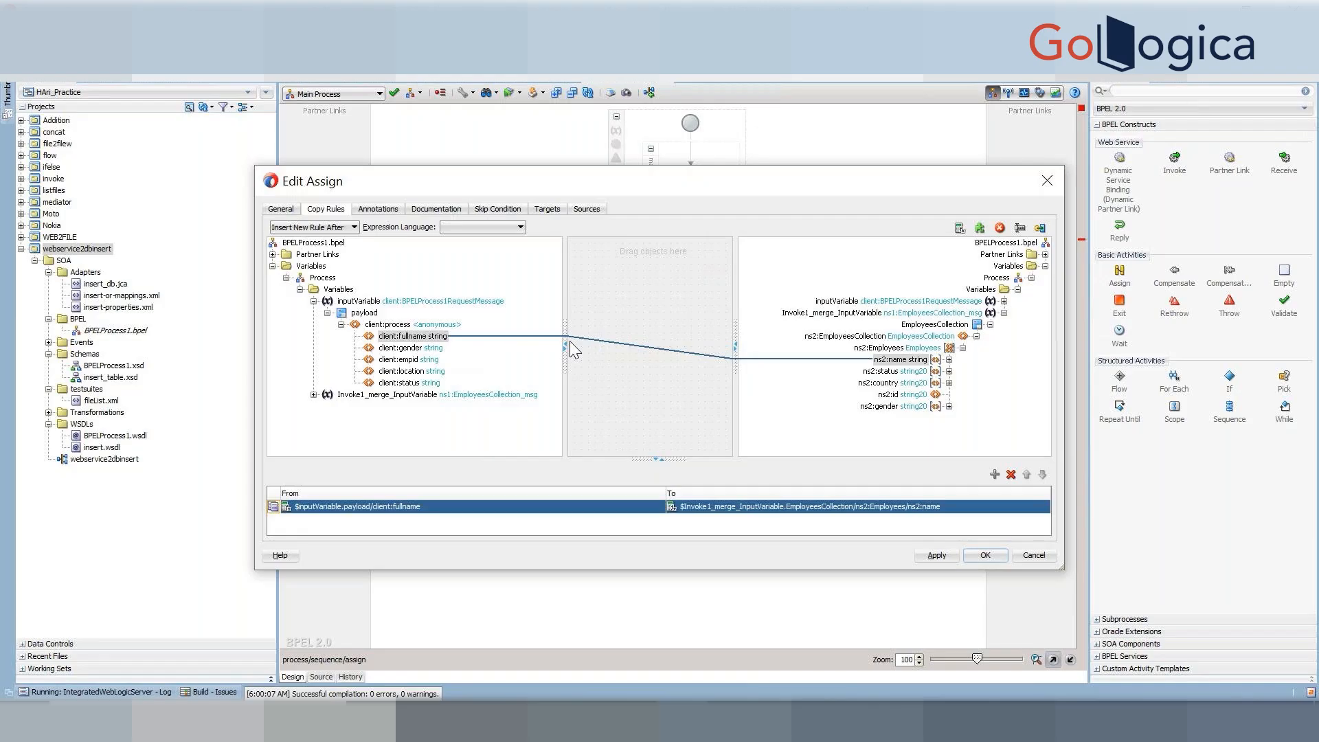
pyautogui.moveTo(436, 347); pyautogui.dragTo(896, 407)
pyautogui.moveTo(380, 351); pyautogui.dragTo(882, 414)
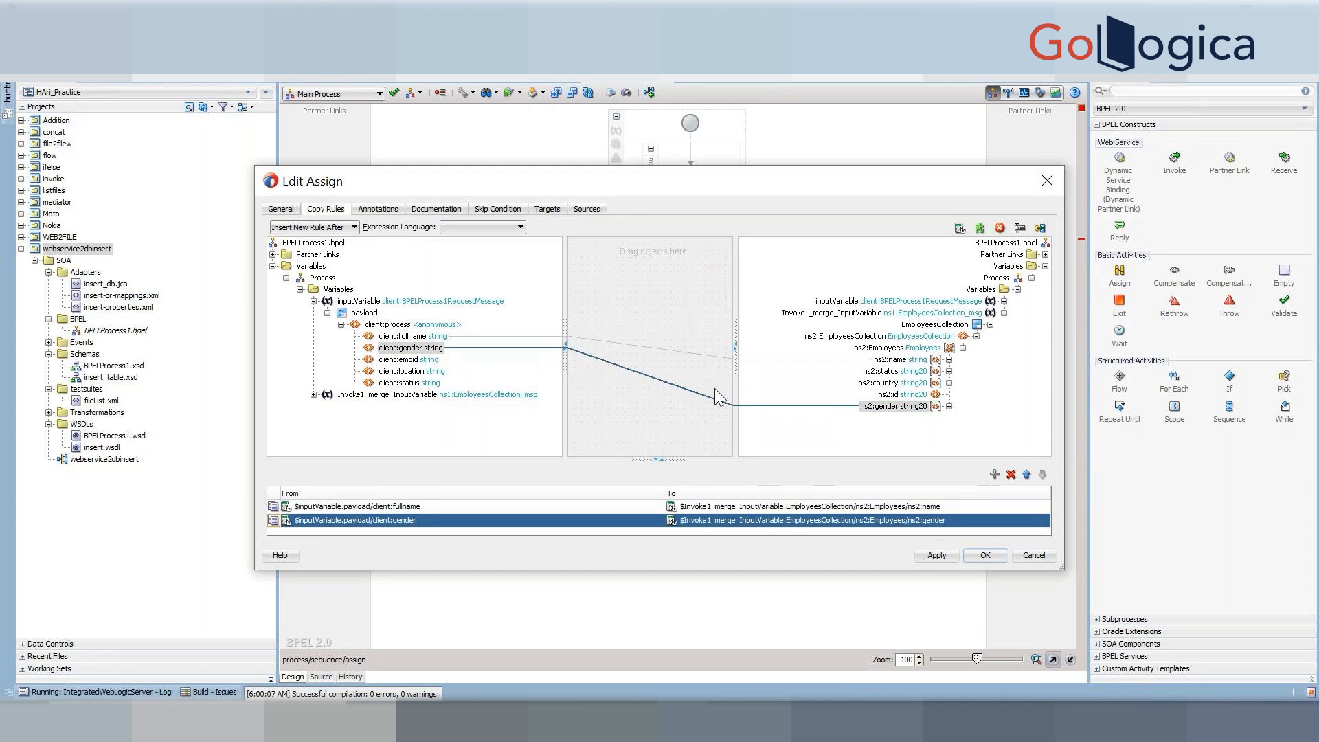
pyautogui.moveTo(408, 360); pyautogui.dragTo(899, 400)
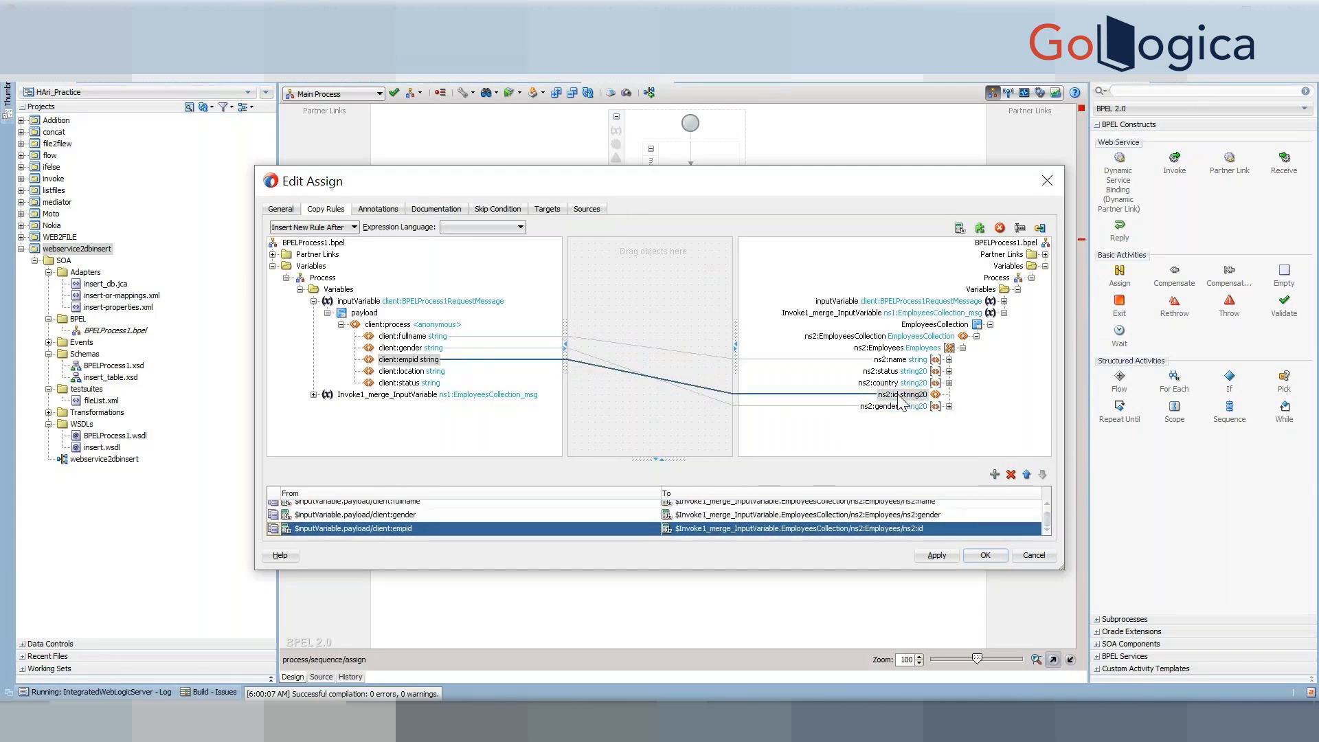
pyautogui.moveTo(411, 371); pyautogui.dragTo(893, 383)
pyautogui.click(411, 384)
pyautogui.moveTo(412, 389); pyautogui.dragTo(893, 371)
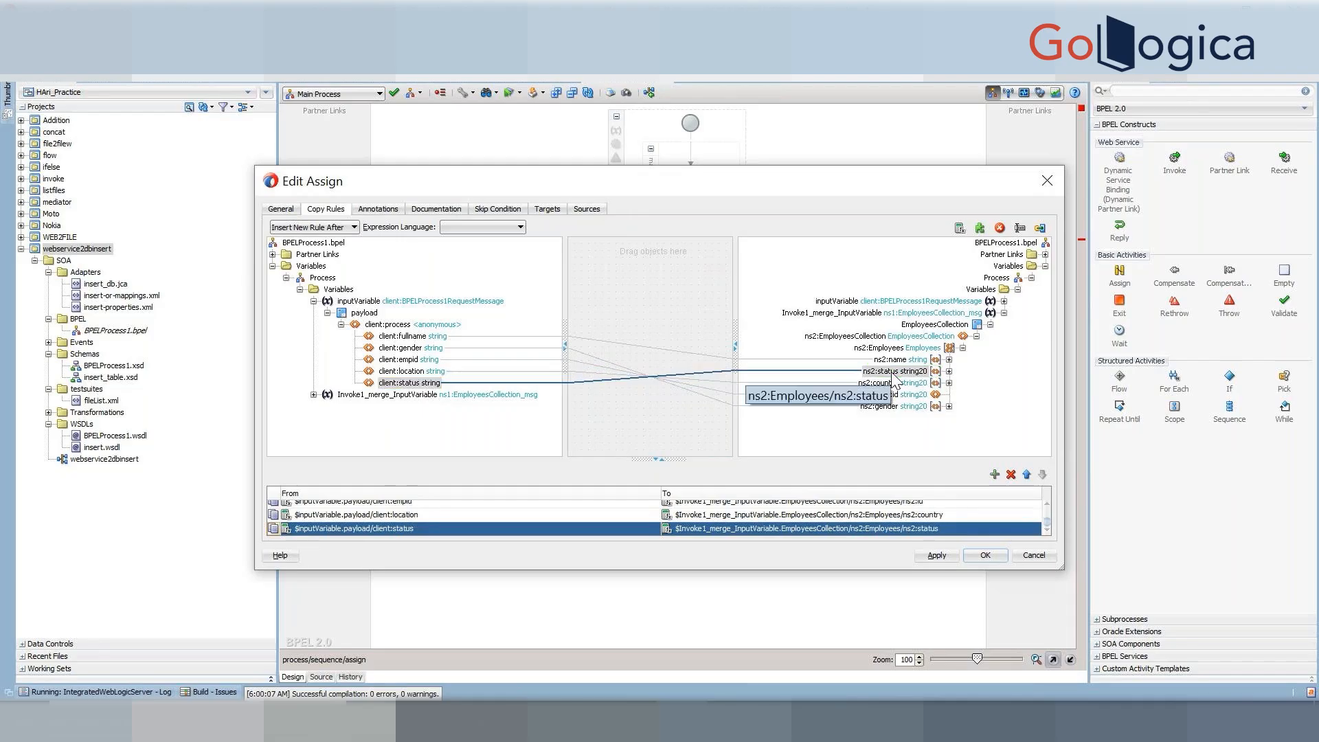
pyautogui.click(982, 555)
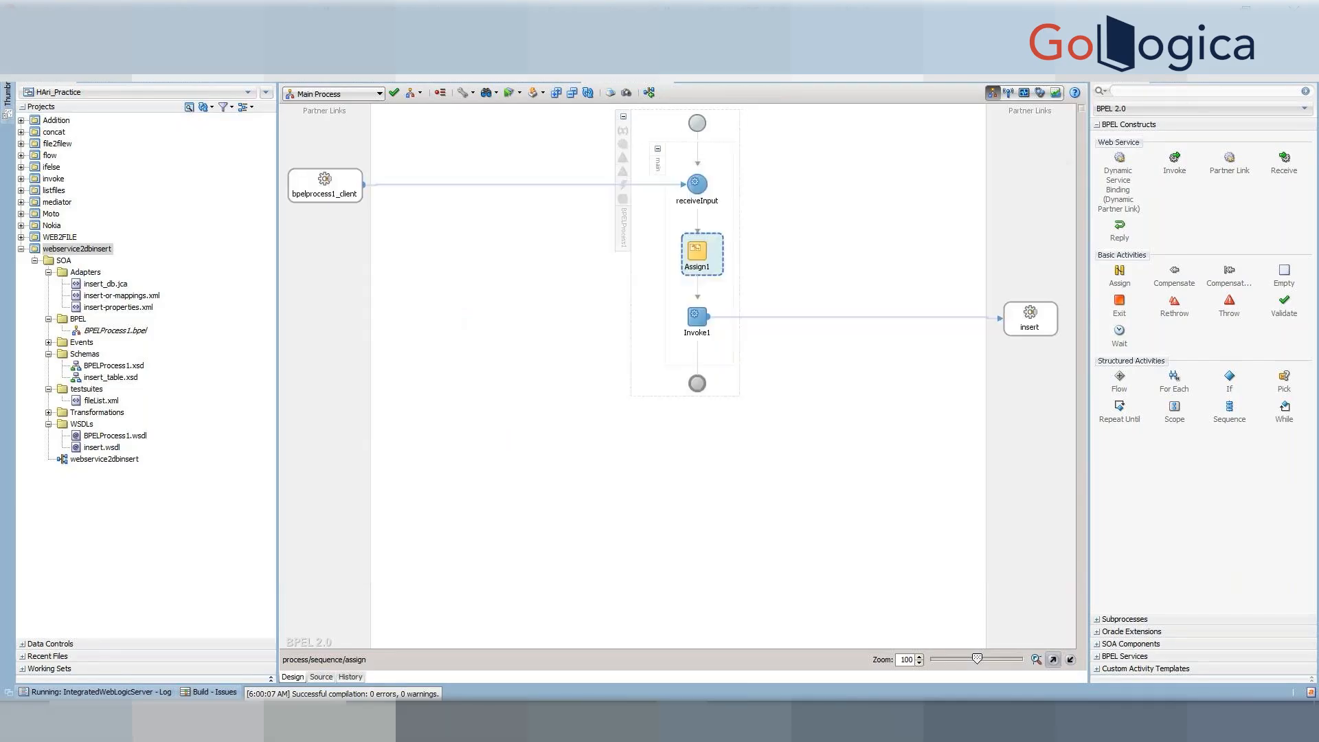
# Step: Save the process and deploy webservice2dbinsert to DefaultServer in the default partition, overwriting existing composites with the same revision ID
pyautogui.hotkey('ctrl', 's')
pyautogui.click(77, 249)
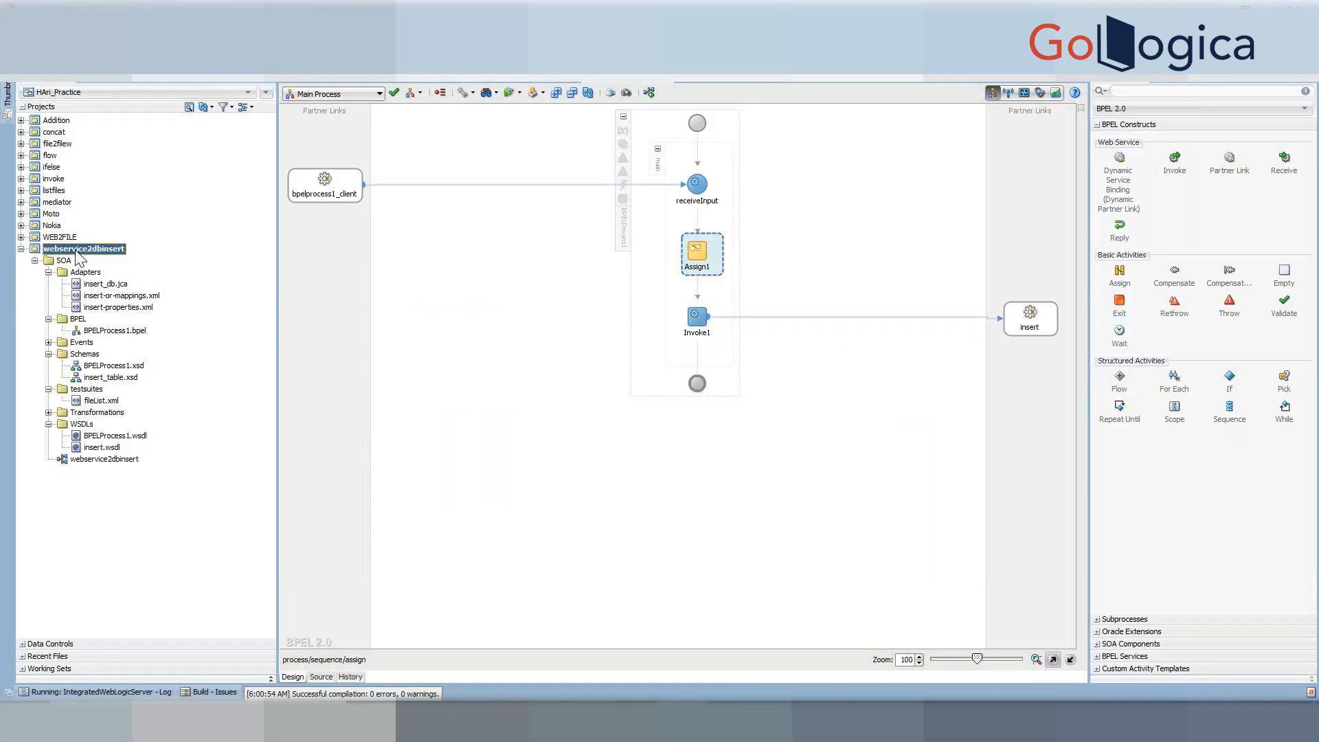
pyautogui.rightClick(78, 256)
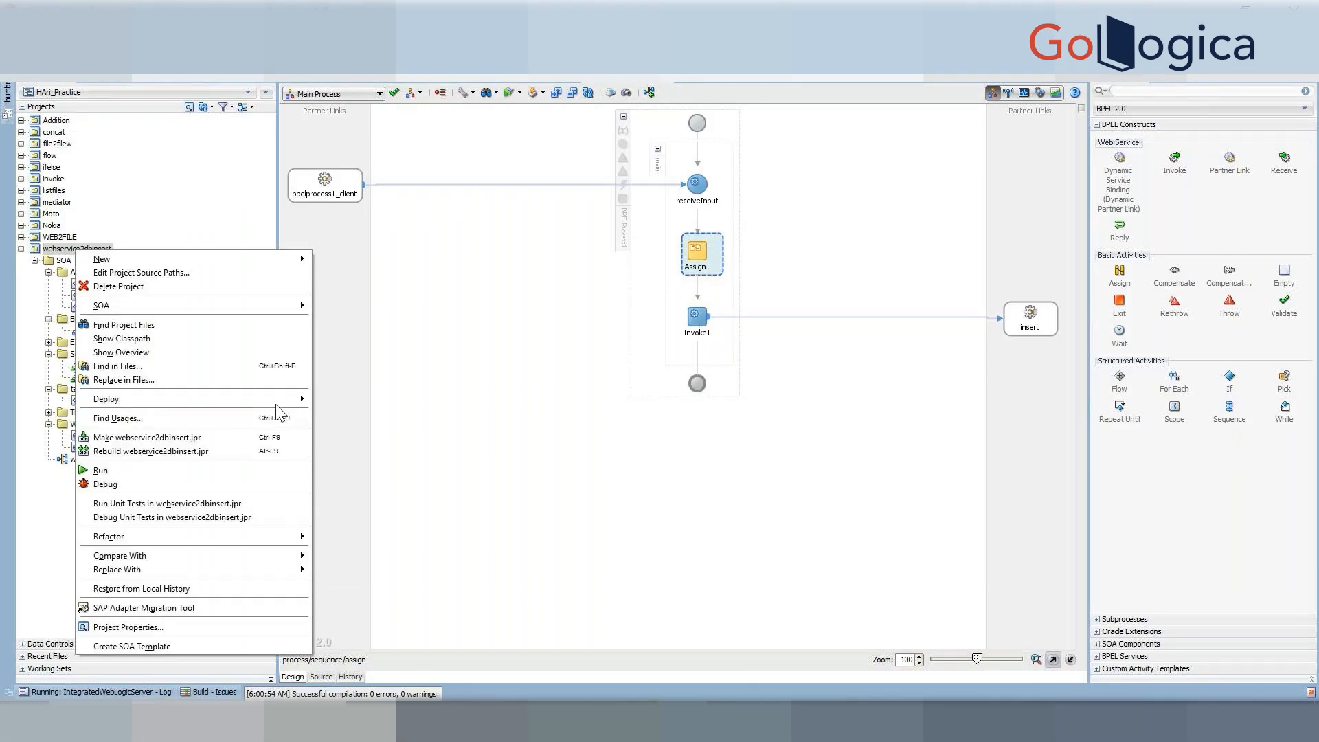
pyautogui.moveTo(277, 402)
pyautogui.click(345, 398)
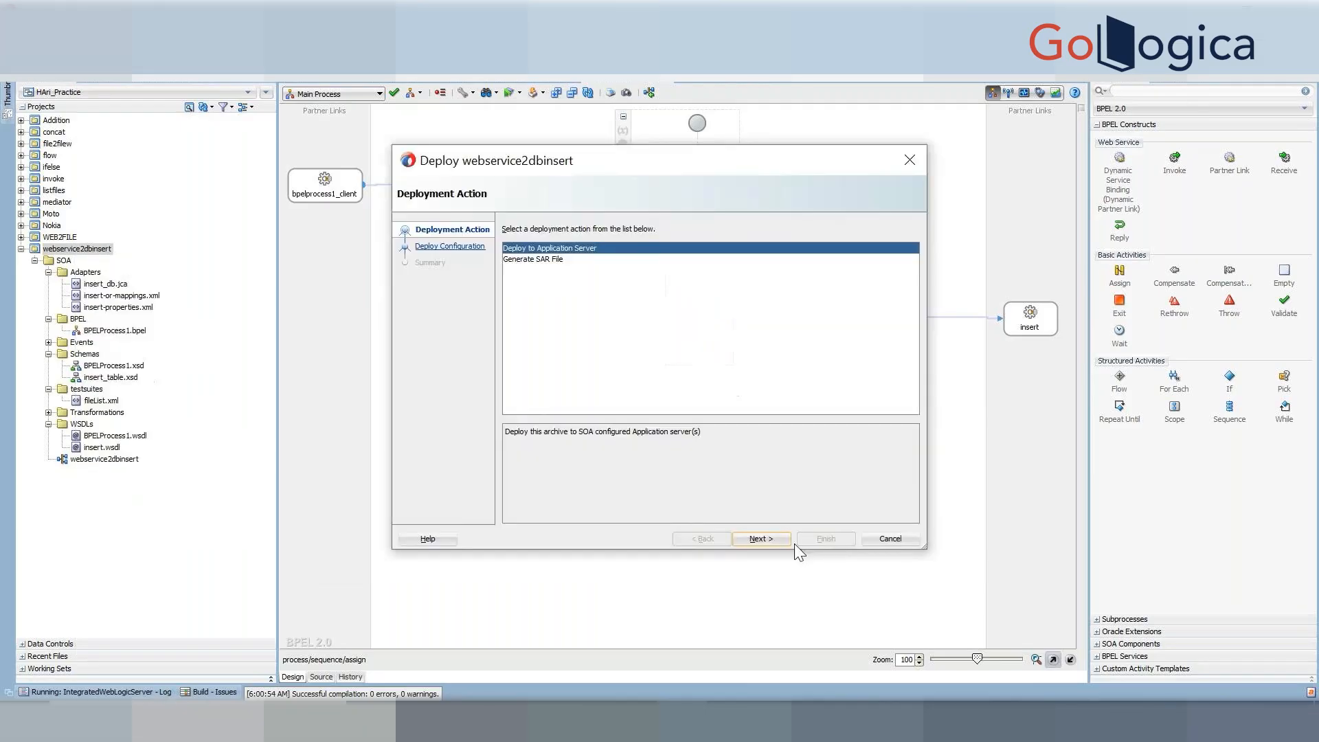
pyautogui.click(762, 539)
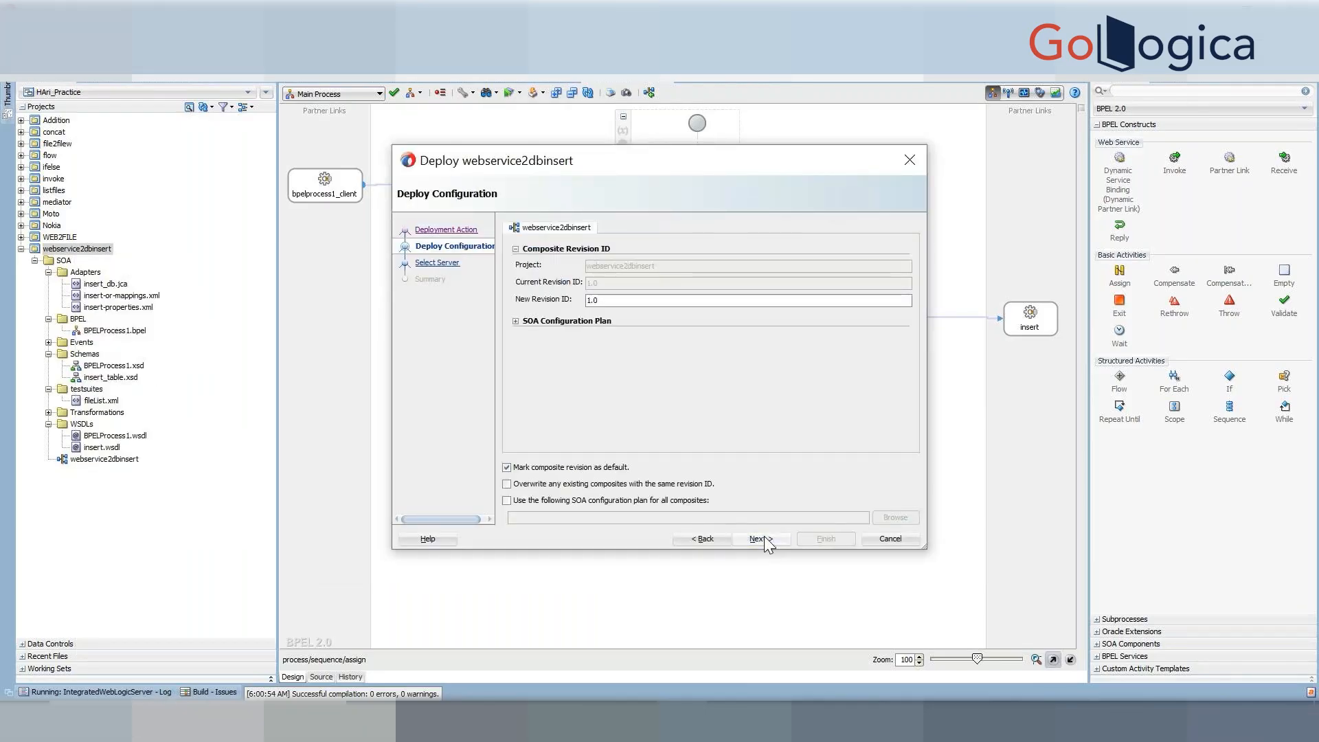
pyautogui.click(690, 485)
pyautogui.click(760, 539)
pyautogui.click(759, 540)
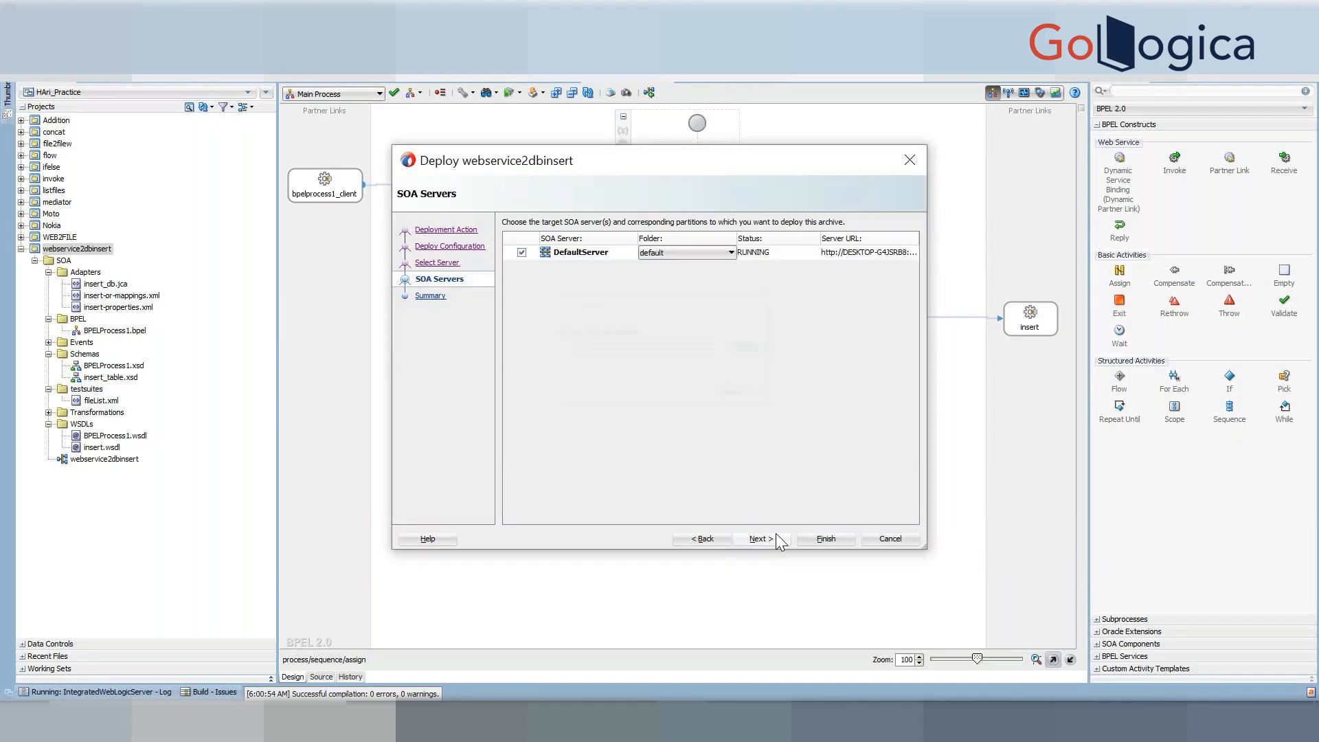
pyautogui.click(776, 536)
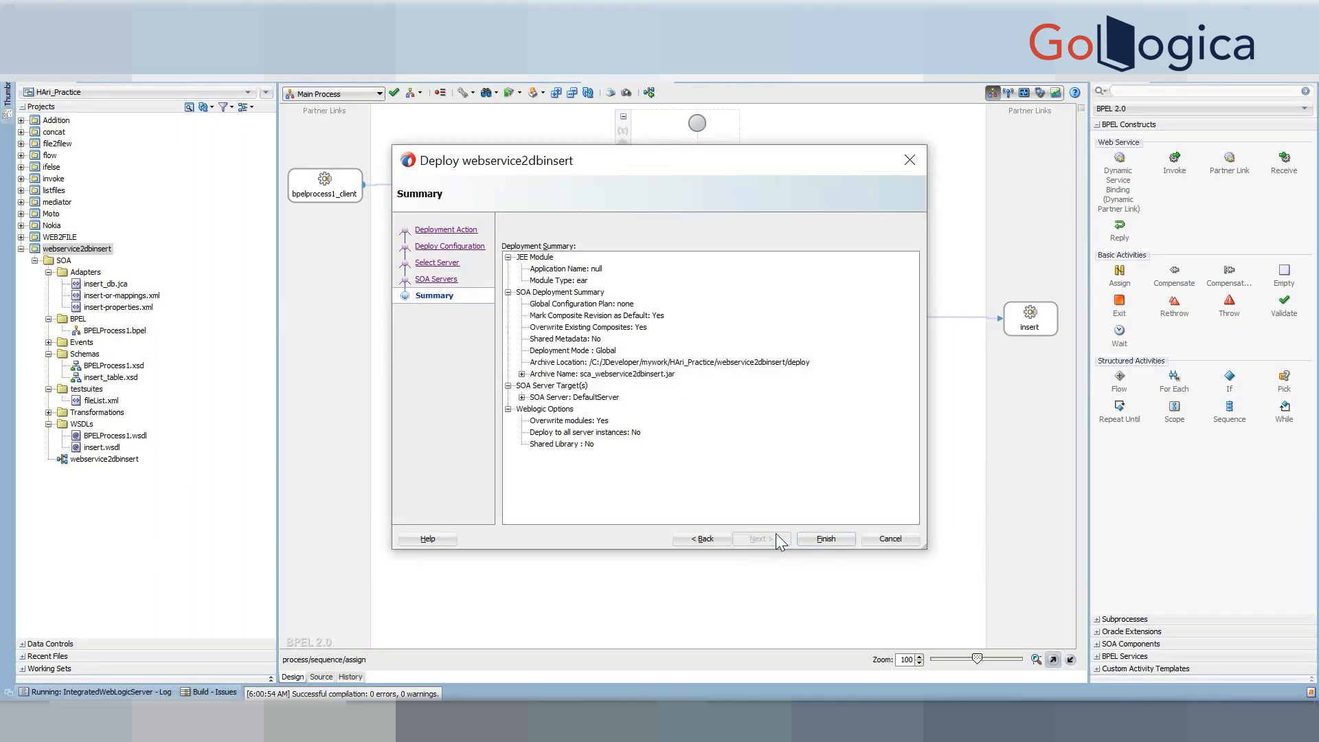
pyautogui.click(828, 537)
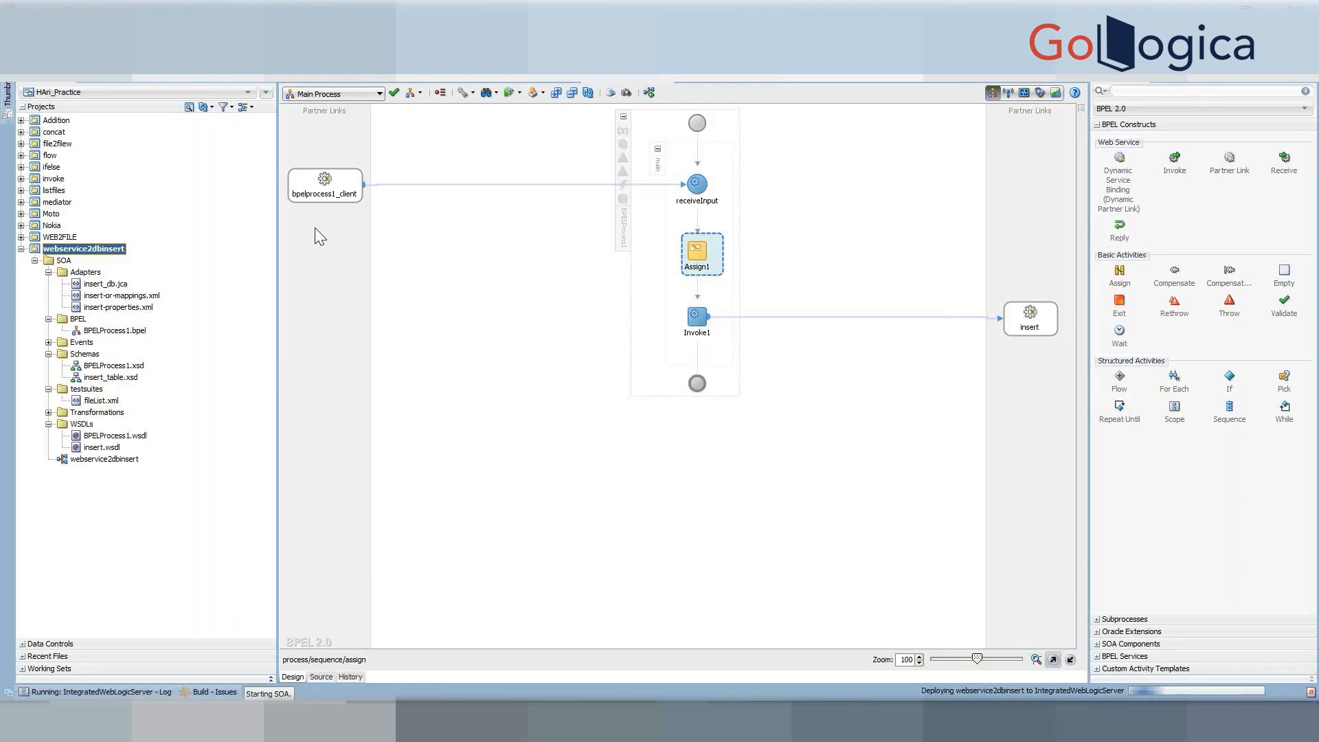
# Step: Examine the data of the EMPLOYEES table in the localdb connection
pyautogui.click(785, 721)
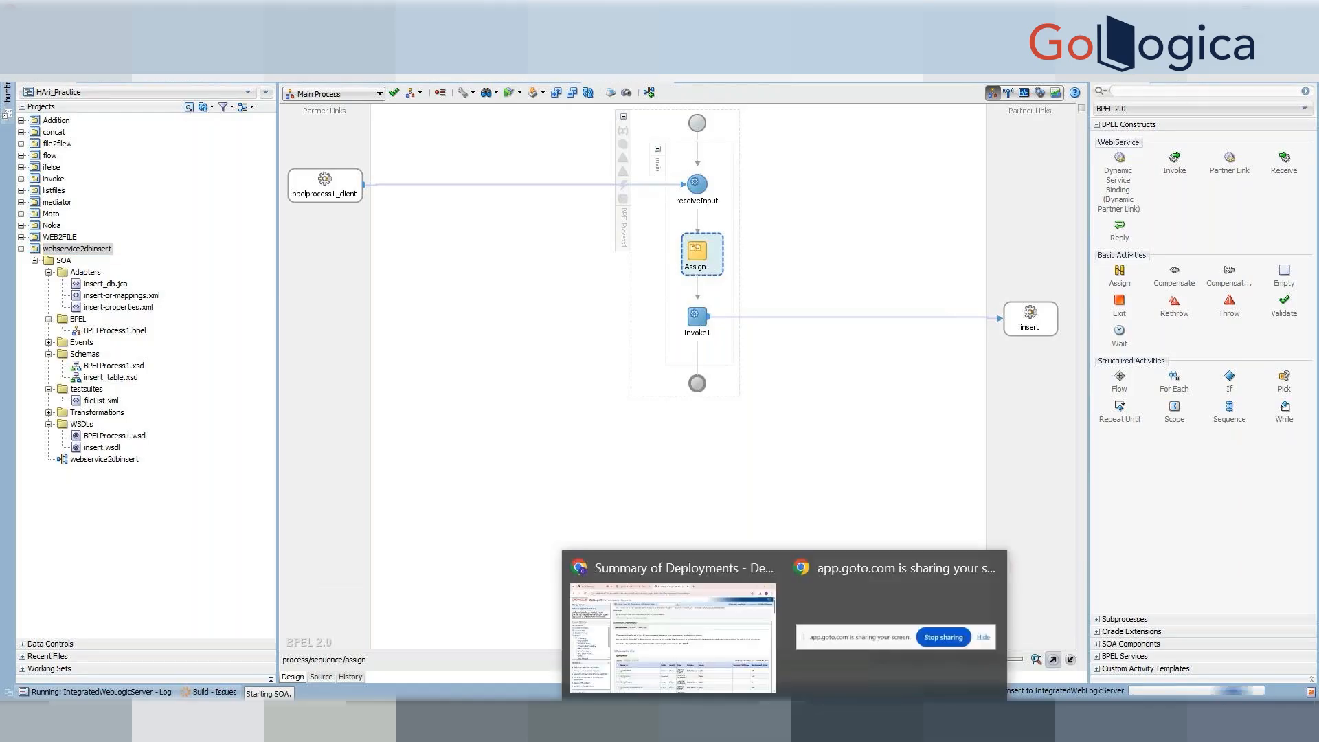
pyautogui.click(730, 666)
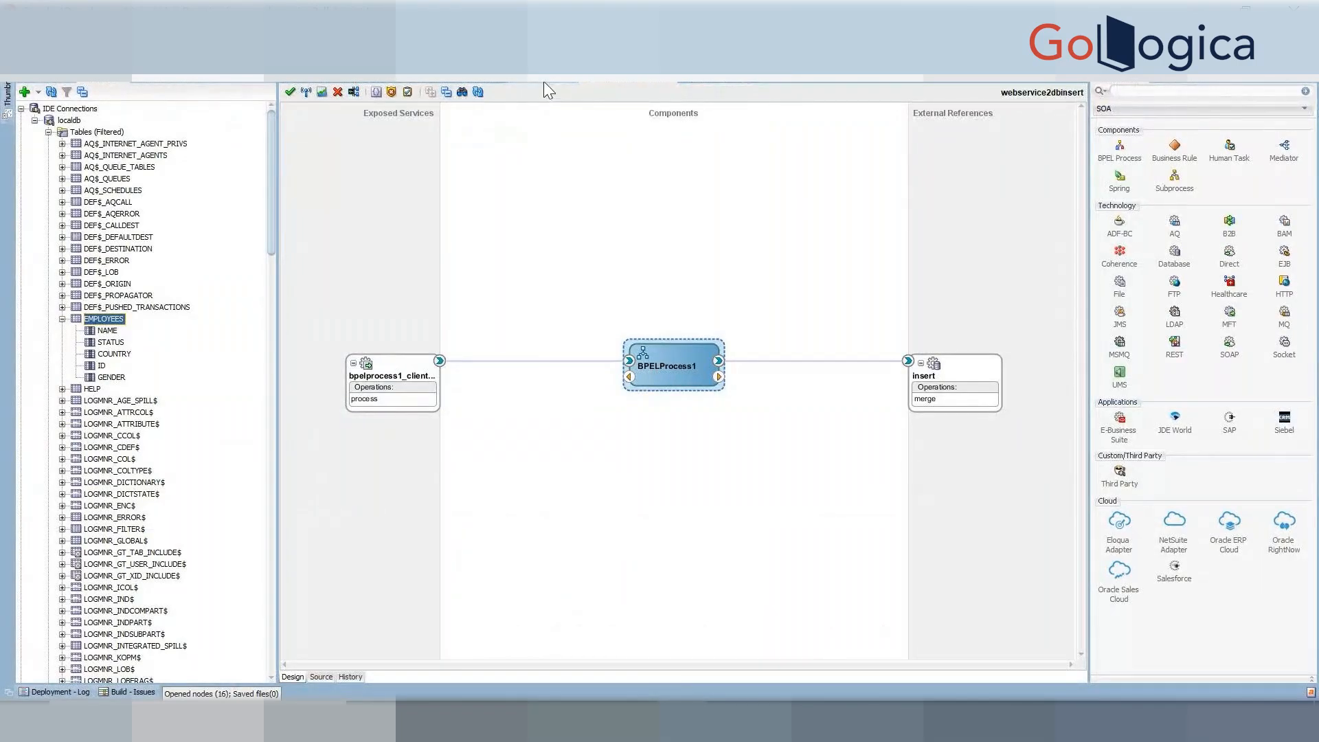
pyautogui.click(543, 81)
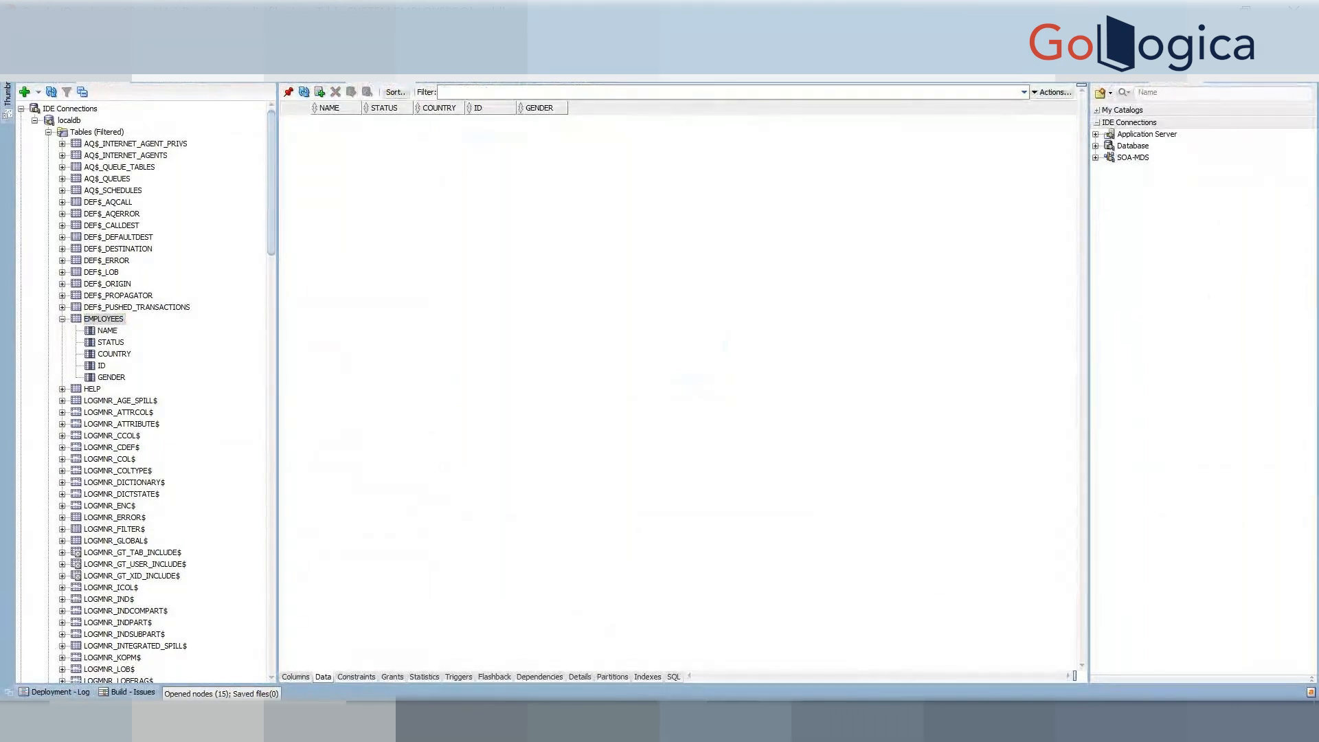
# Step: Switch to Enterprise Manager Fusion Middleware Control in the browser and expand the SOA folder in the target navigation
pyautogui.click(705, 611)
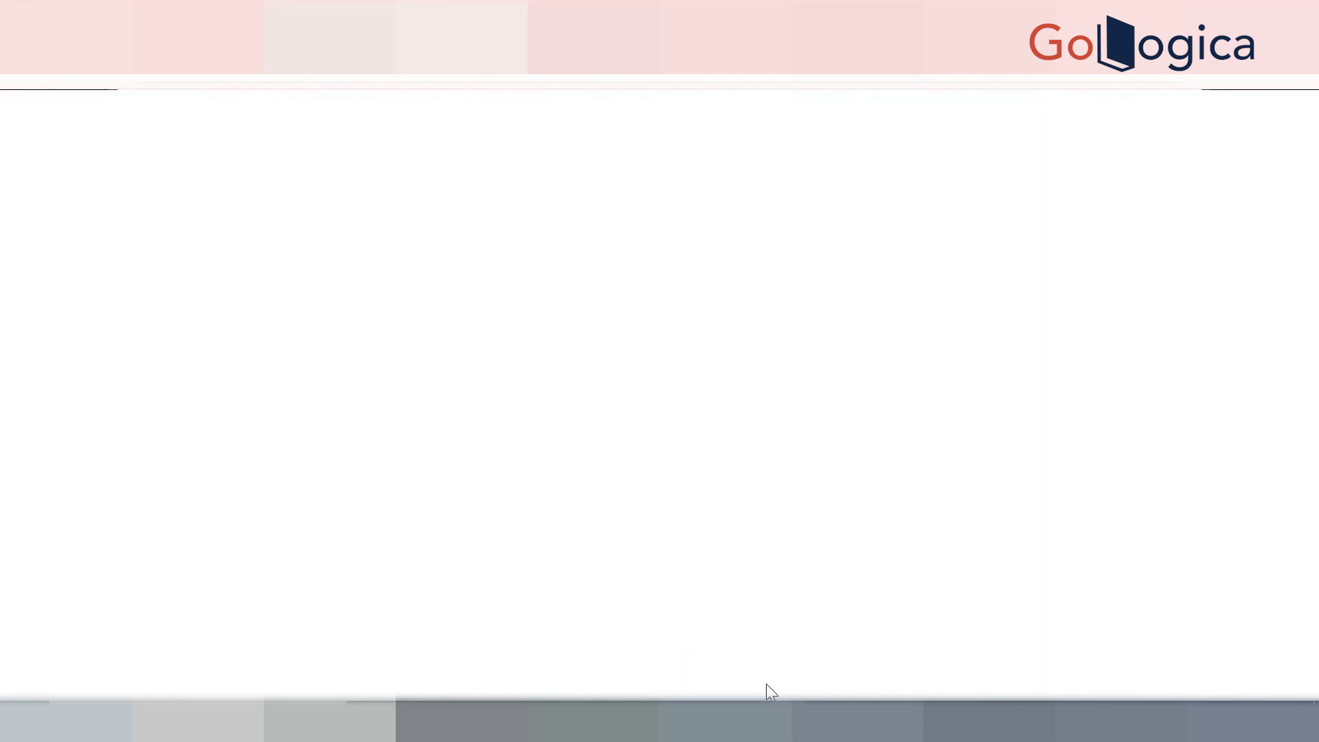
pyautogui.moveTo(681, 722)
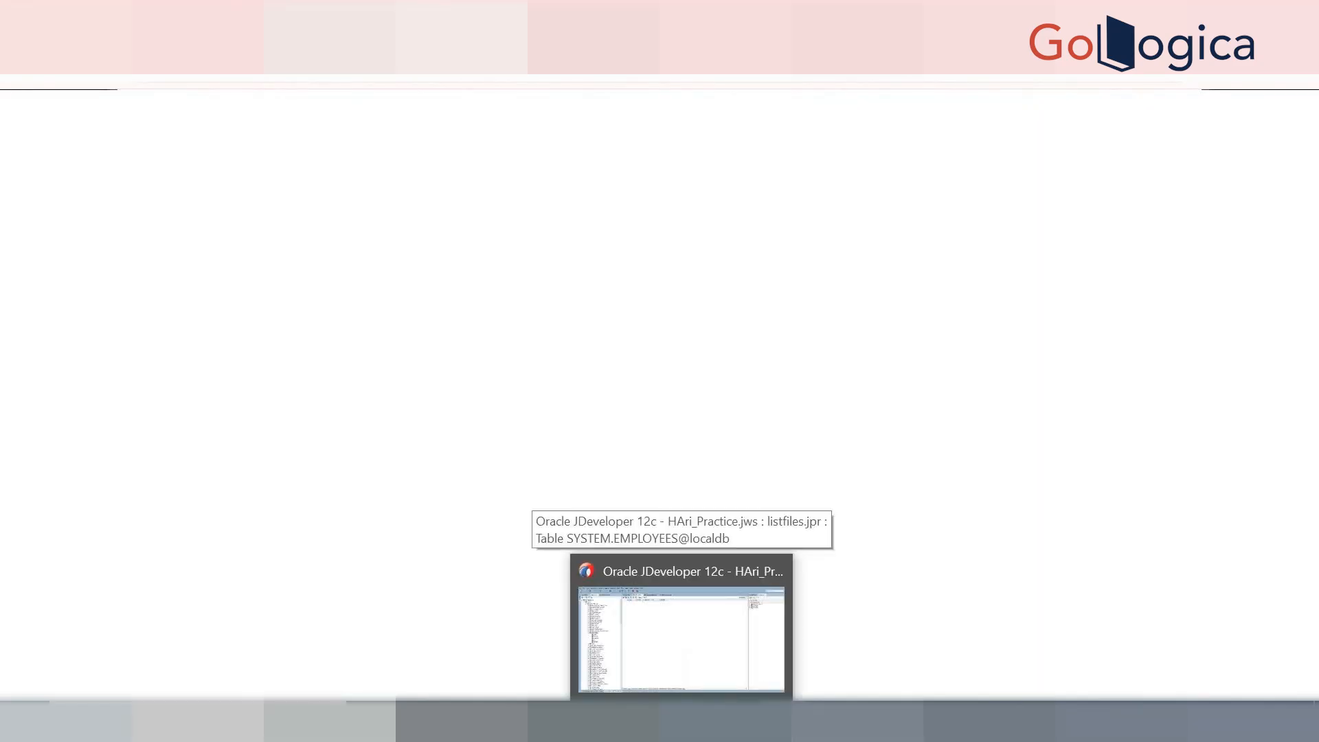
pyautogui.moveTo(686, 616)
pyautogui.click(681, 721)
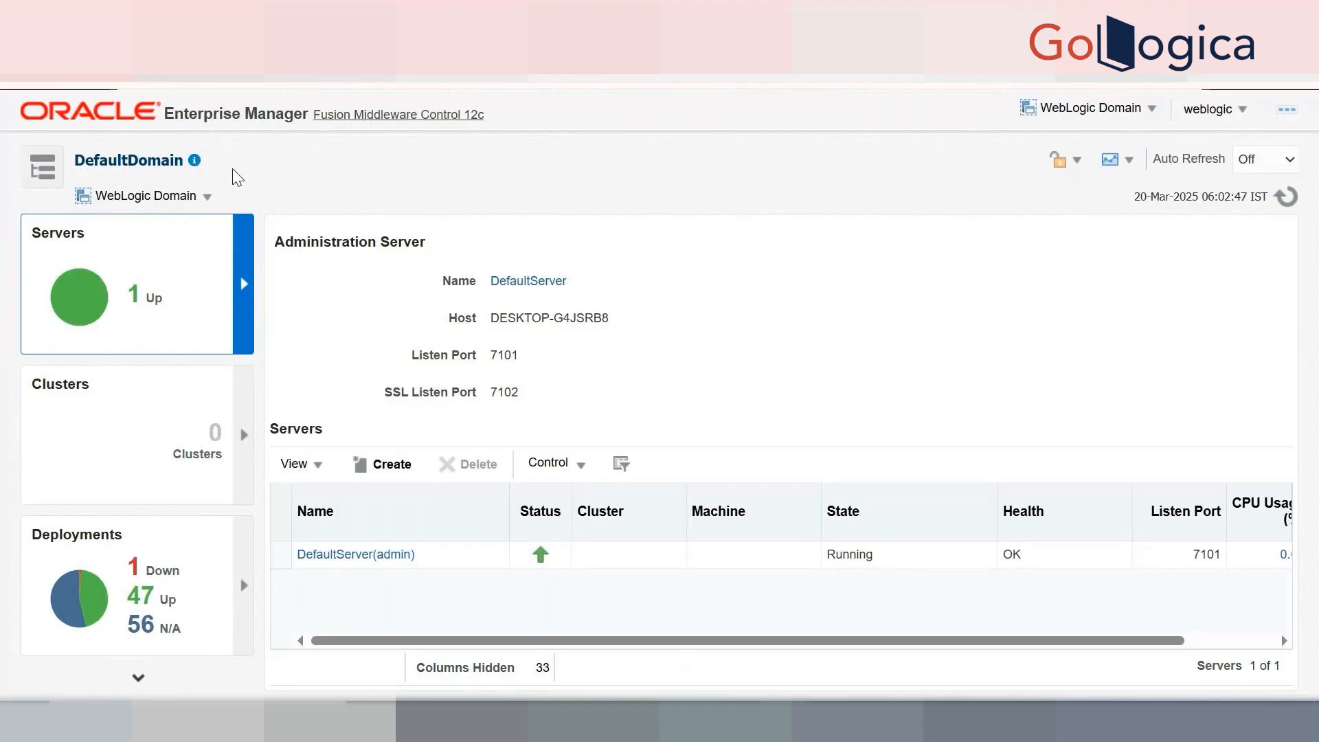
pyautogui.click(80, 227)
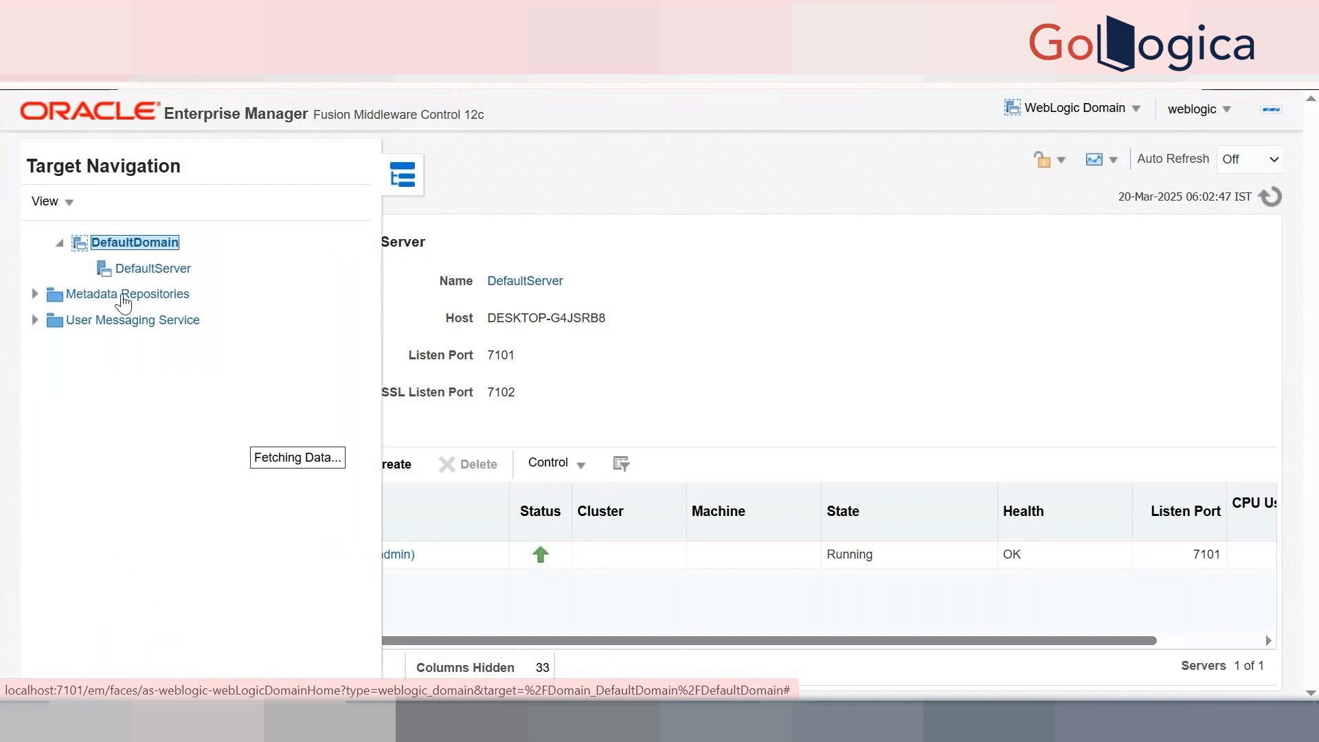
pyautogui.click(36, 267)
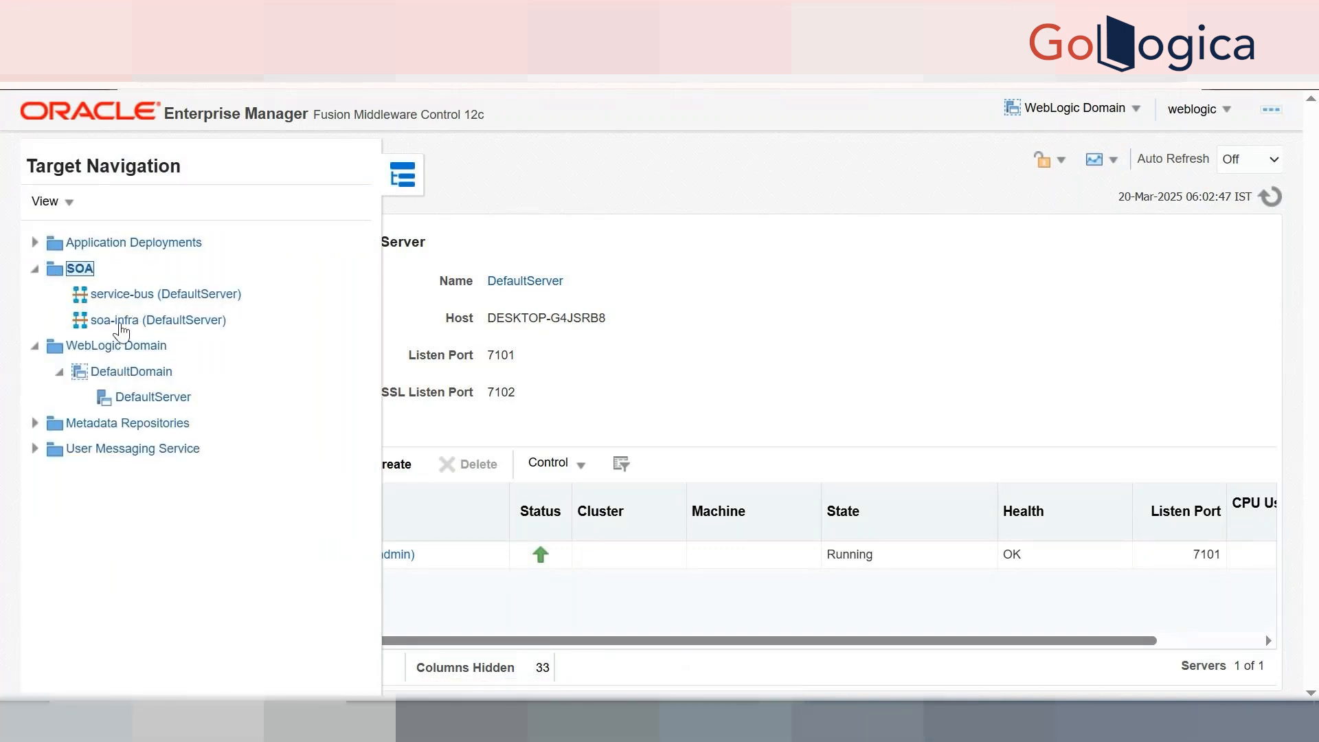
# Step: Open the deployed composites of soa-infra (DefaultServer) and bring up the Test Web Service page for webservice2dbinsert [1.0]
pyautogui.click(122, 330)
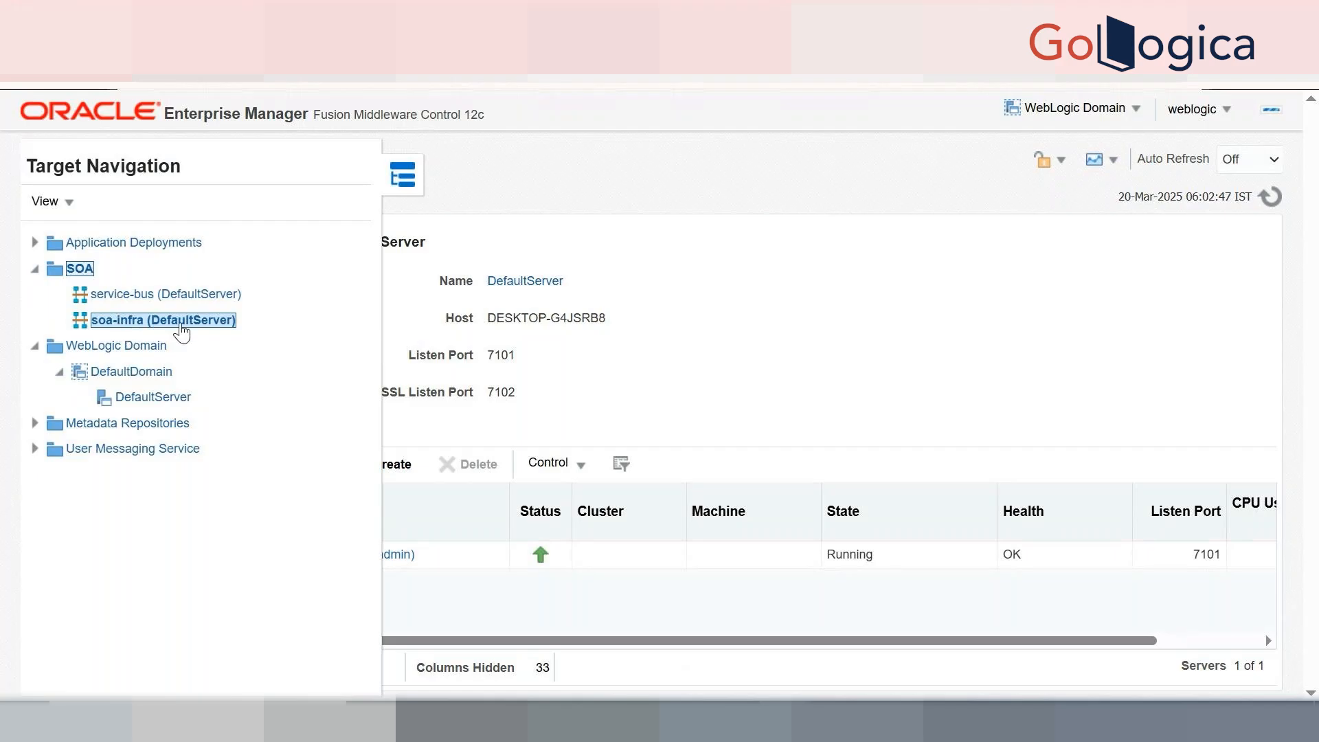
pyautogui.rightClick(182, 331)
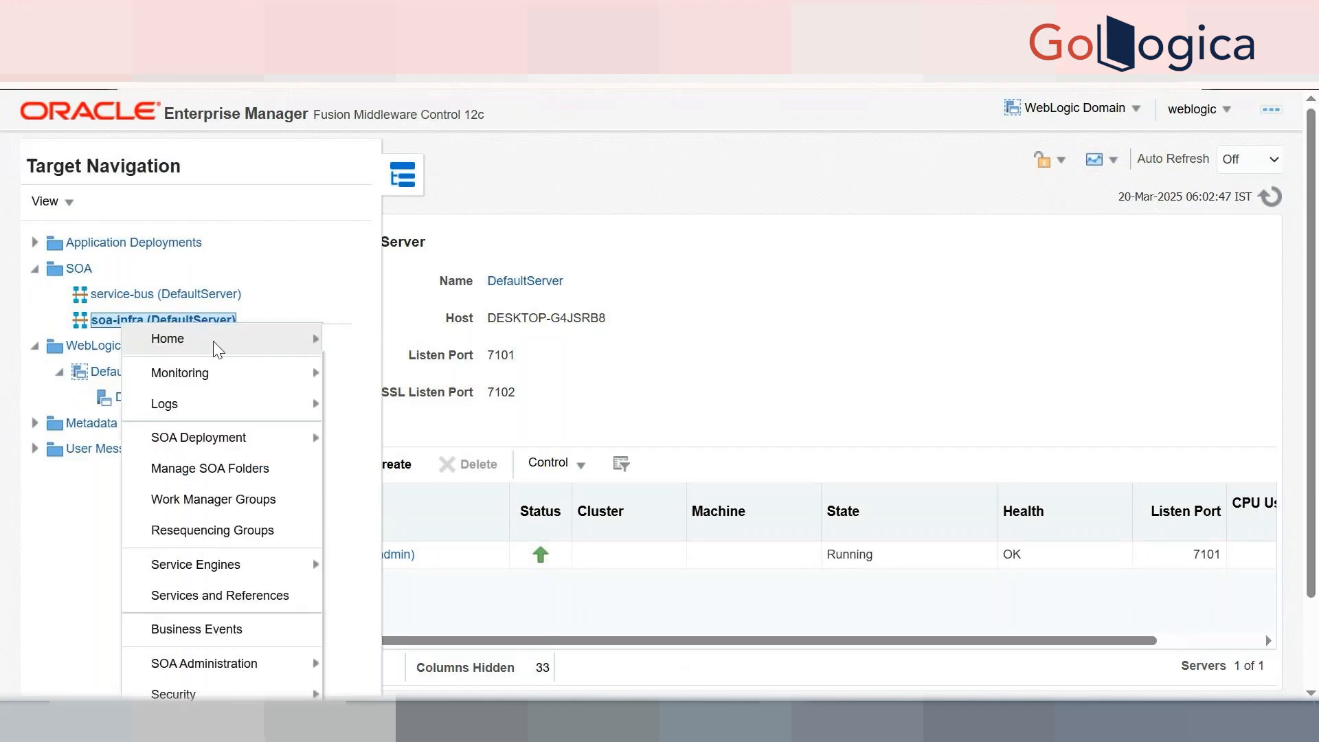
pyautogui.moveTo(232, 353)
pyautogui.click(412, 399)
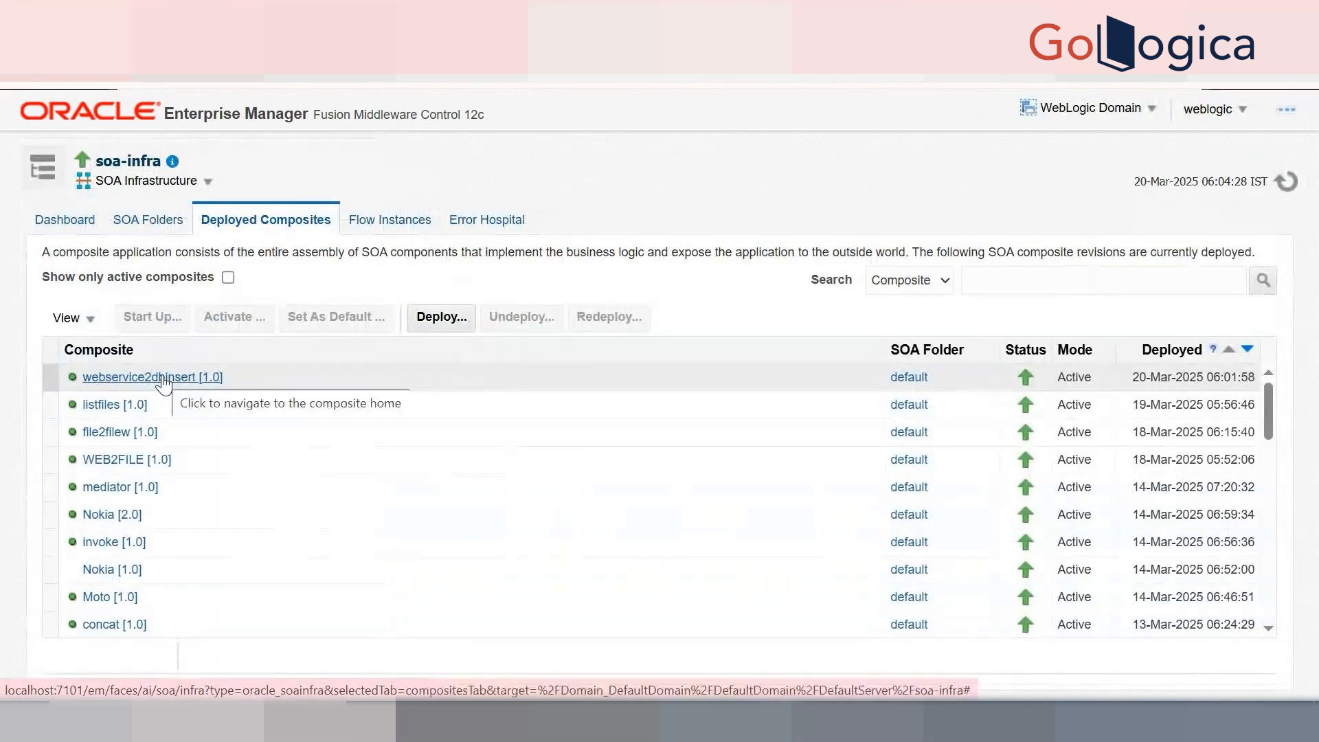
pyautogui.click(163, 379)
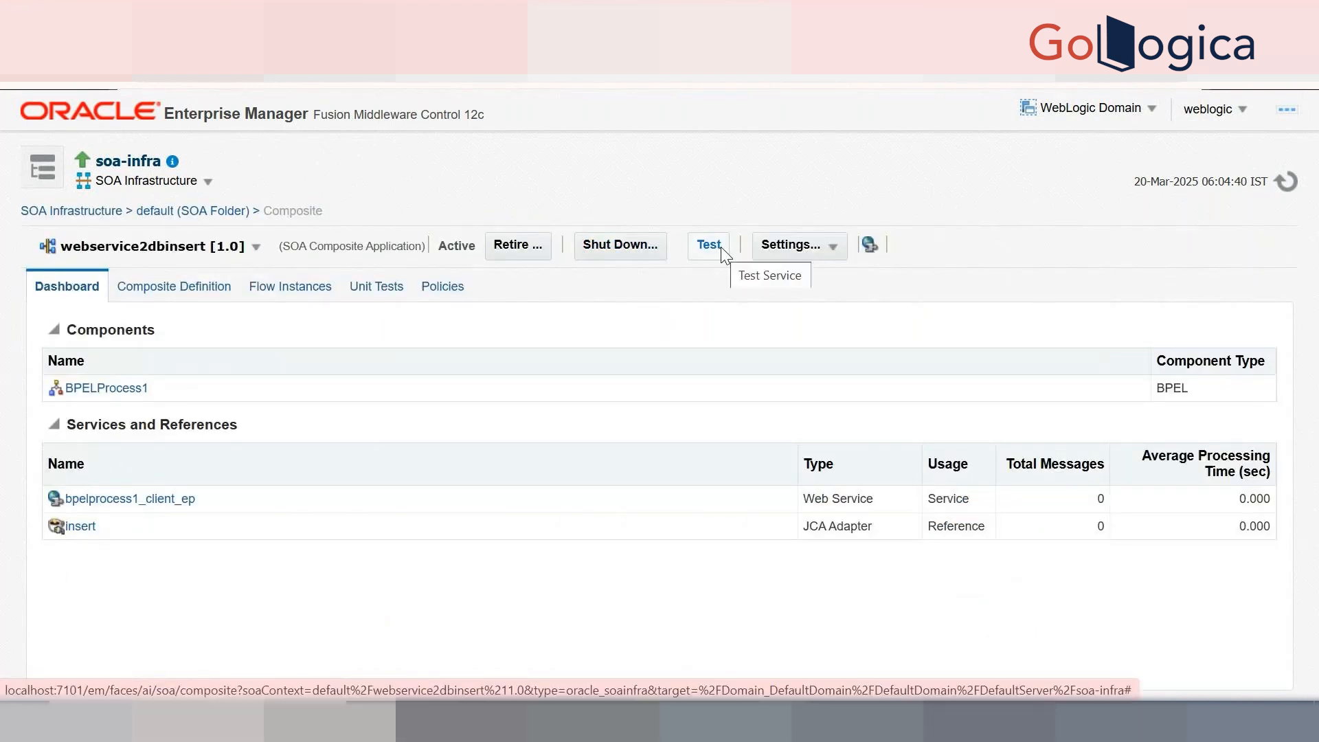
pyautogui.click(720, 246)
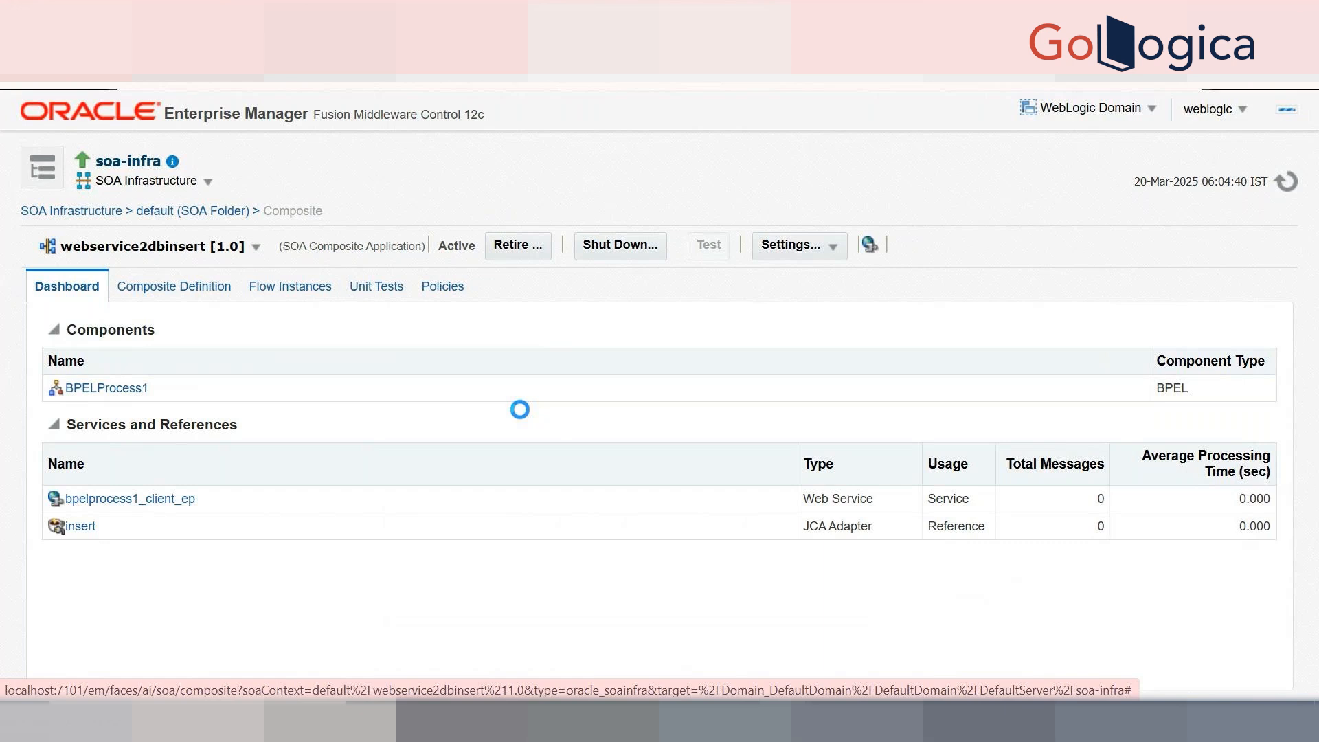
# Step: Expand the SOAP payload and enter the employee's full name, gender male, the employee ID, location bng and status N
pyautogui.scroll(-4, 522, 413)
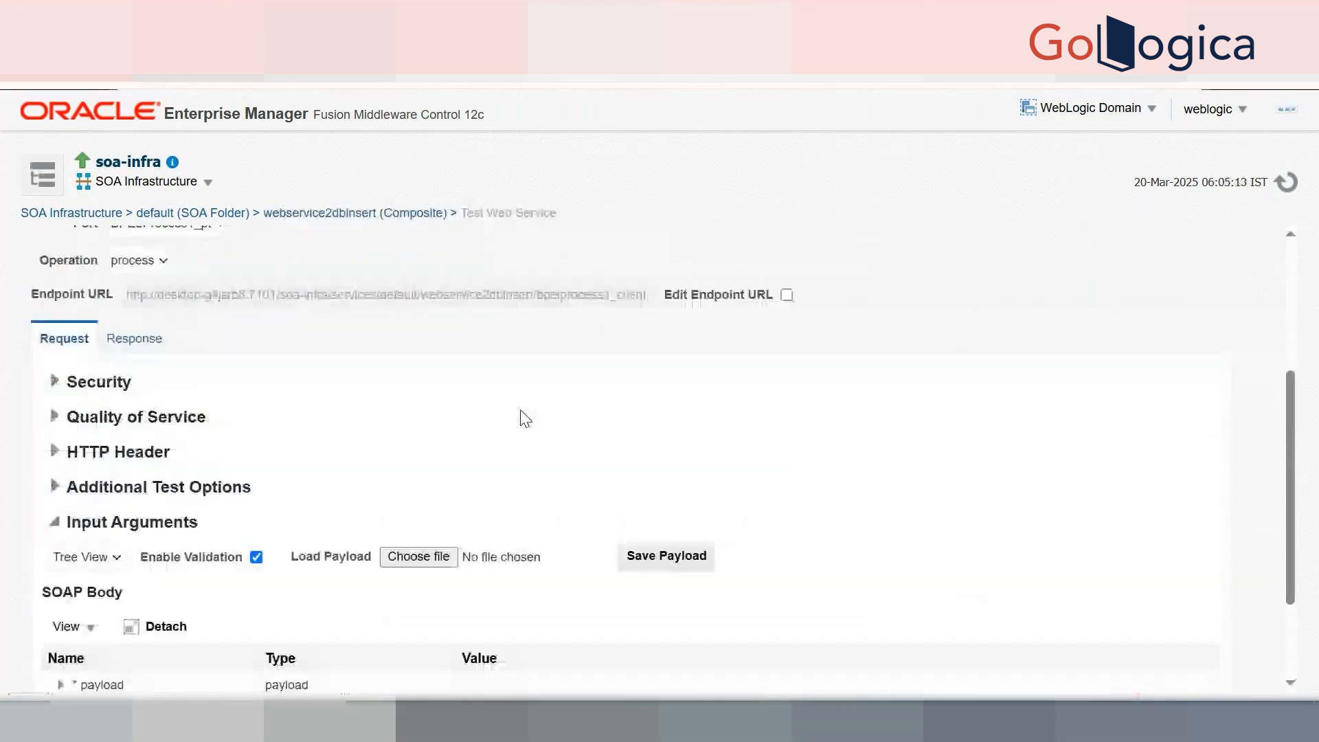
pyautogui.scroll(-2, 525, 419)
pyautogui.click(59, 552)
pyautogui.scroll(-3, 388, 474)
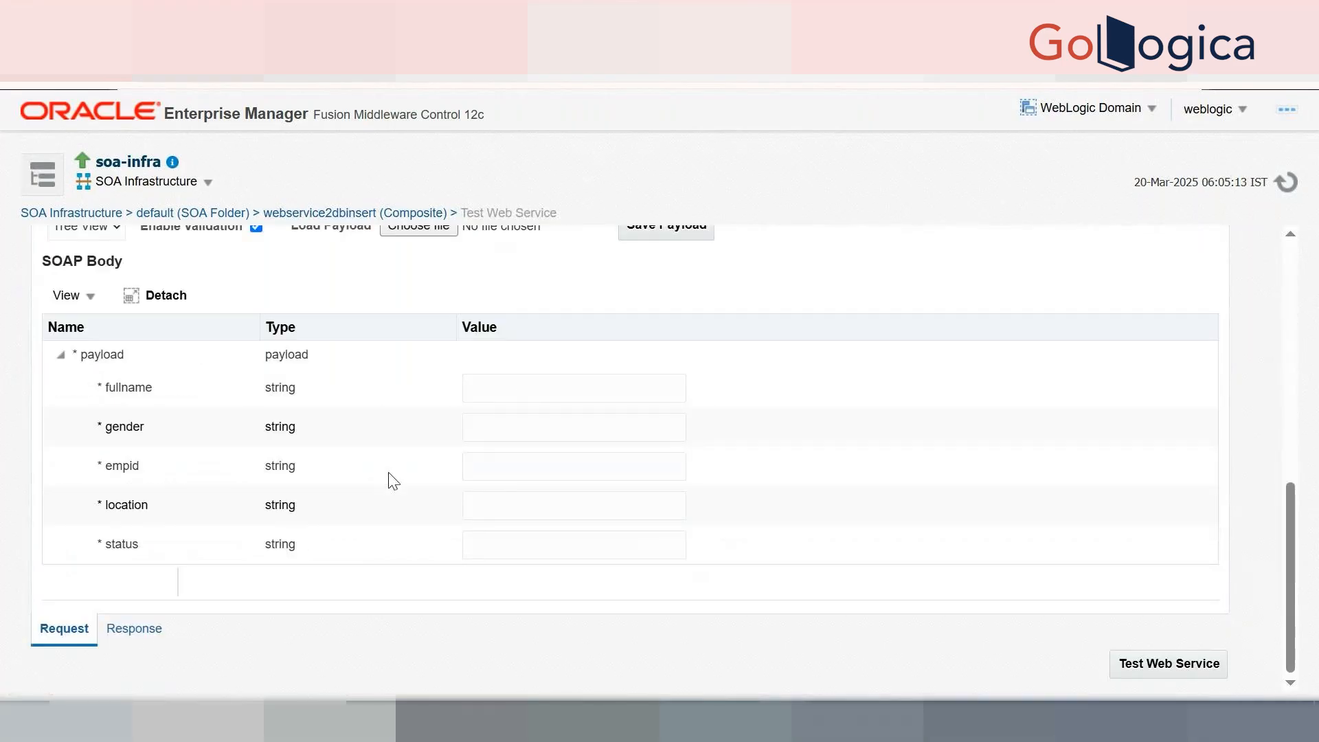
pyautogui.click(522, 387)
pyautogui.write('nishanth')
pyautogui.press('Tab')
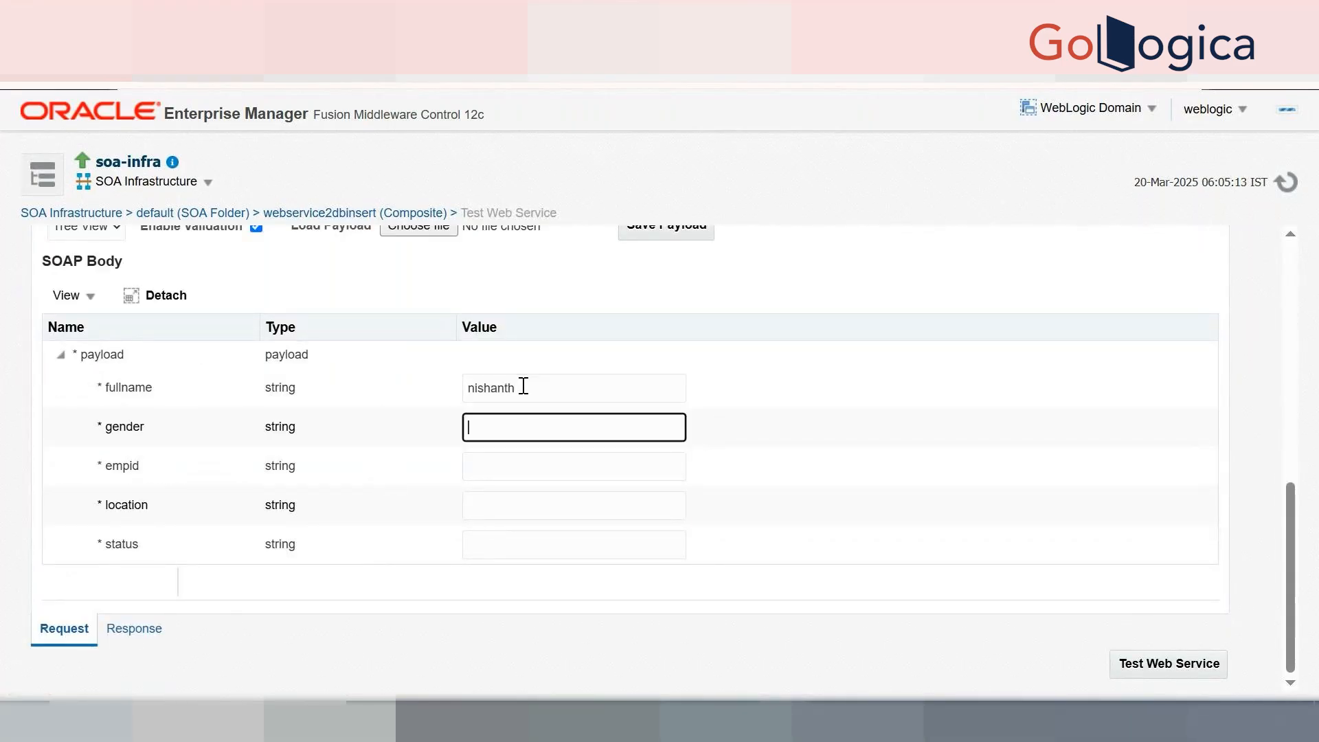
pyautogui.write('male')
pyautogui.click(524, 470)
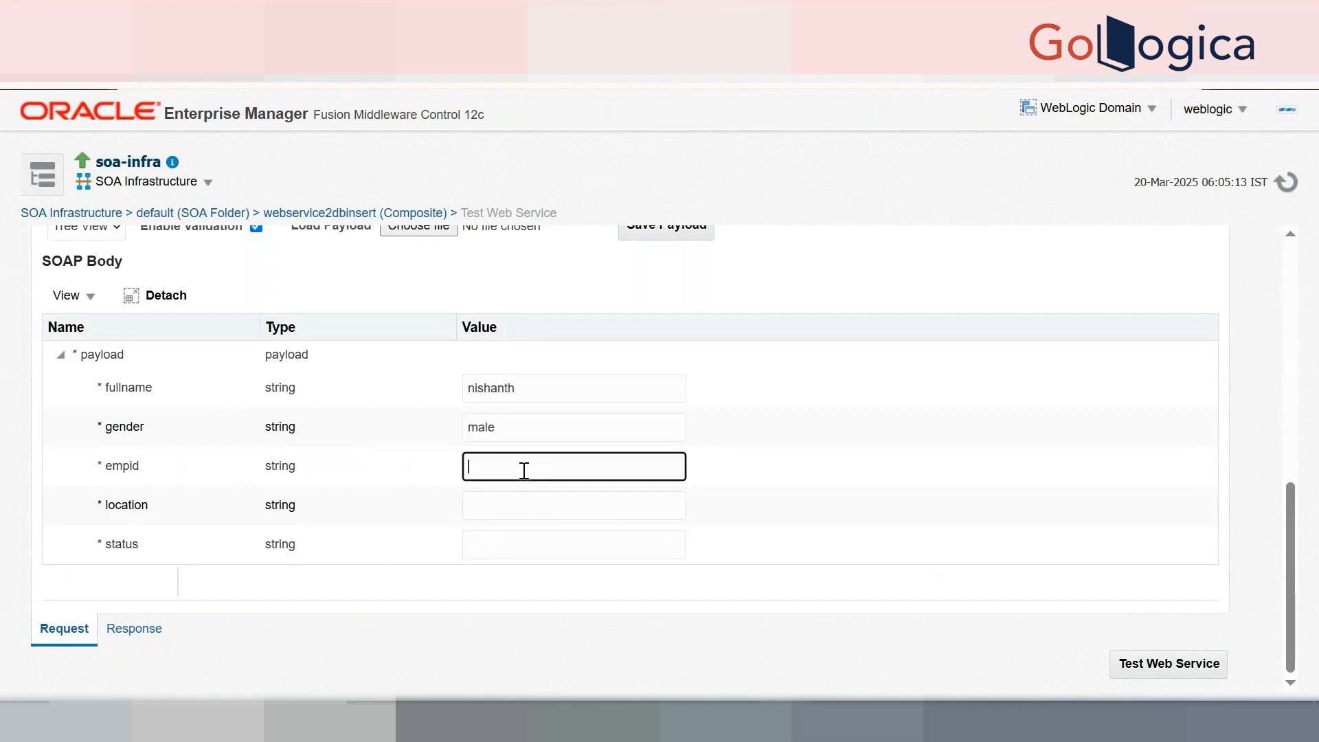
pyautogui.write('123')
pyautogui.click(524, 506)
pyautogui.write('bng')
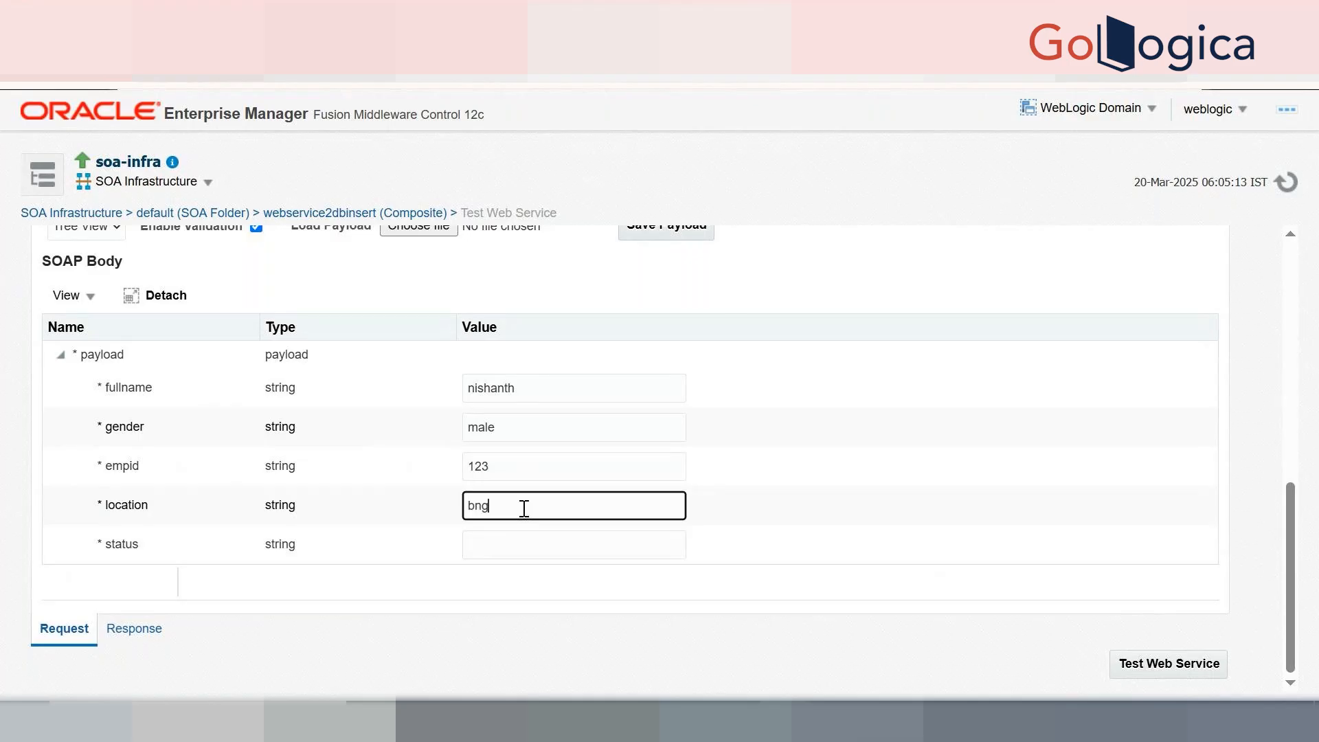
pyautogui.click(529, 546)
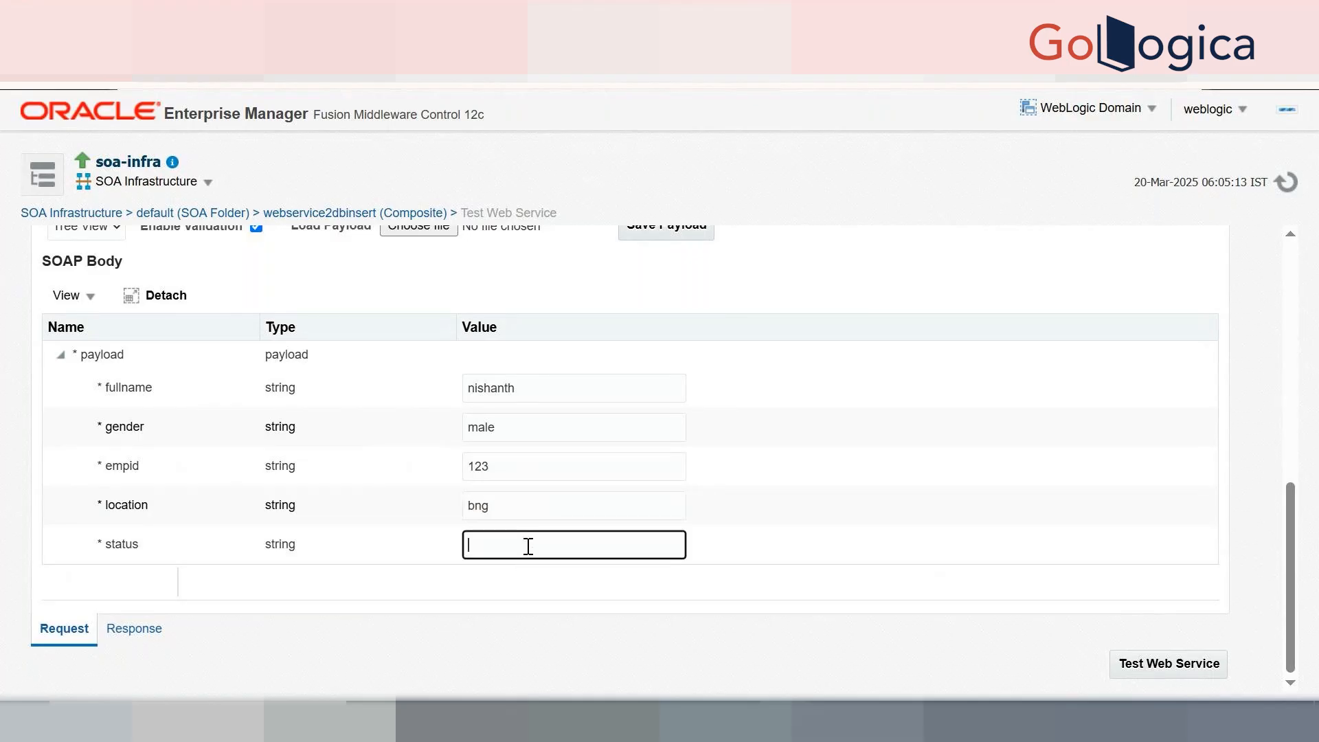
pyautogui.write('N')
# Step: Run the web service test, then switch to JDeveloper and refresh the EMPLOYEES table data
pyautogui.click(1061, 680)
pyautogui.click(1122, 672)
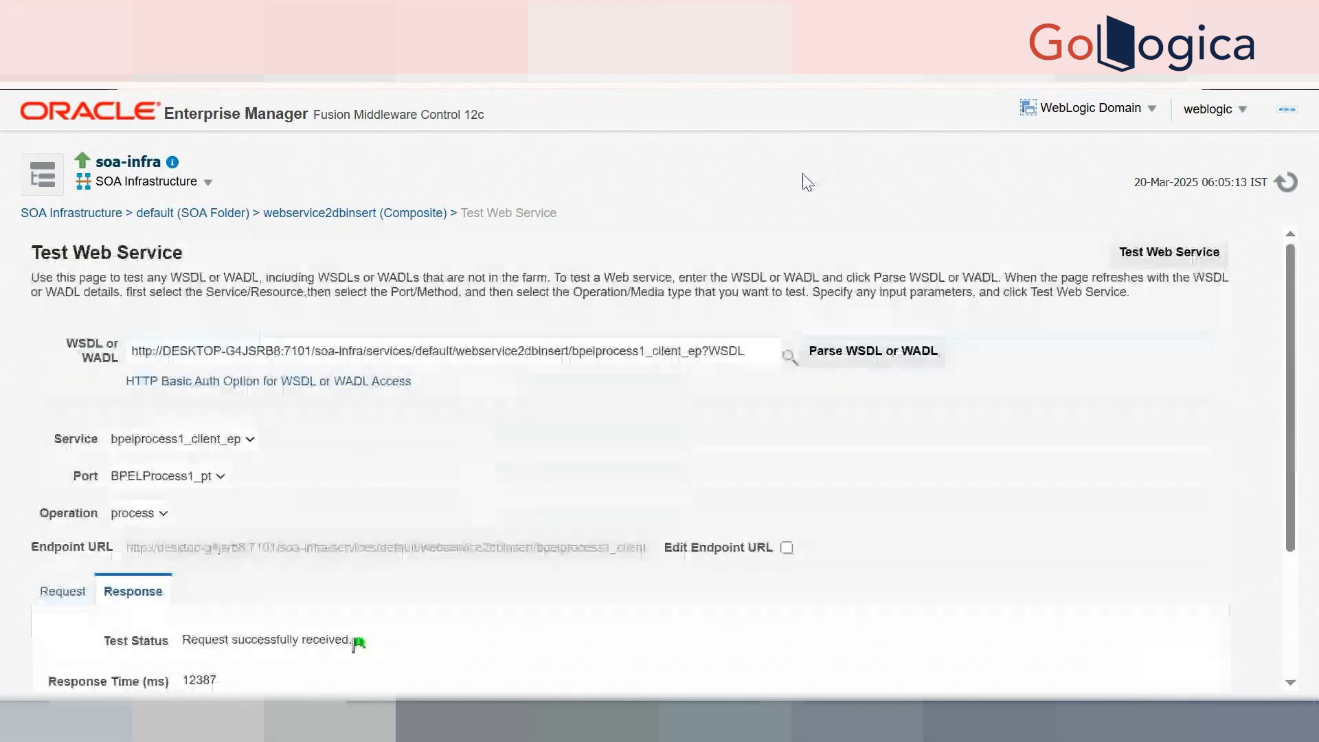
pyautogui.scroll(-3, 683, 488)
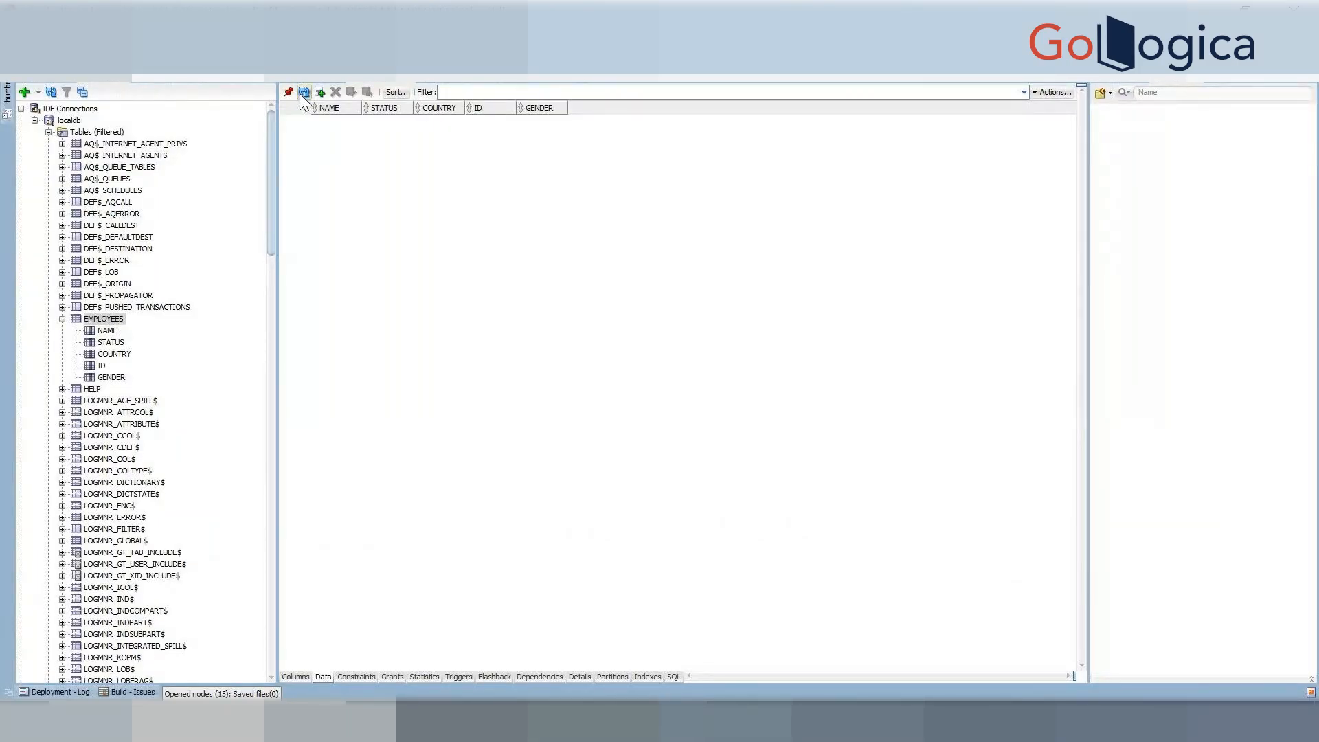
pyautogui.click(300, 93)
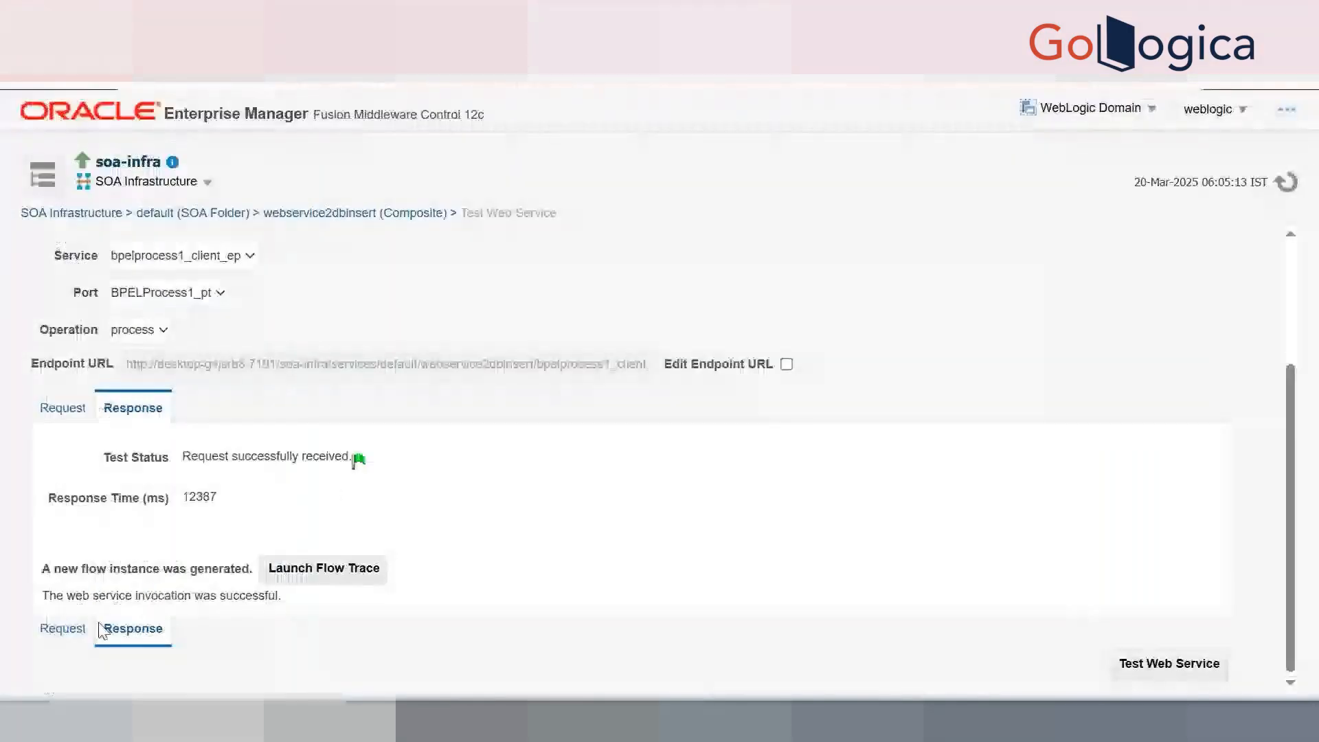
# Step: Back in Enterprise Manager, rerun the test with a surname added to fullname, and refresh the EMPLOYEES data in JDeveloper
pyautogui.click(77, 630)
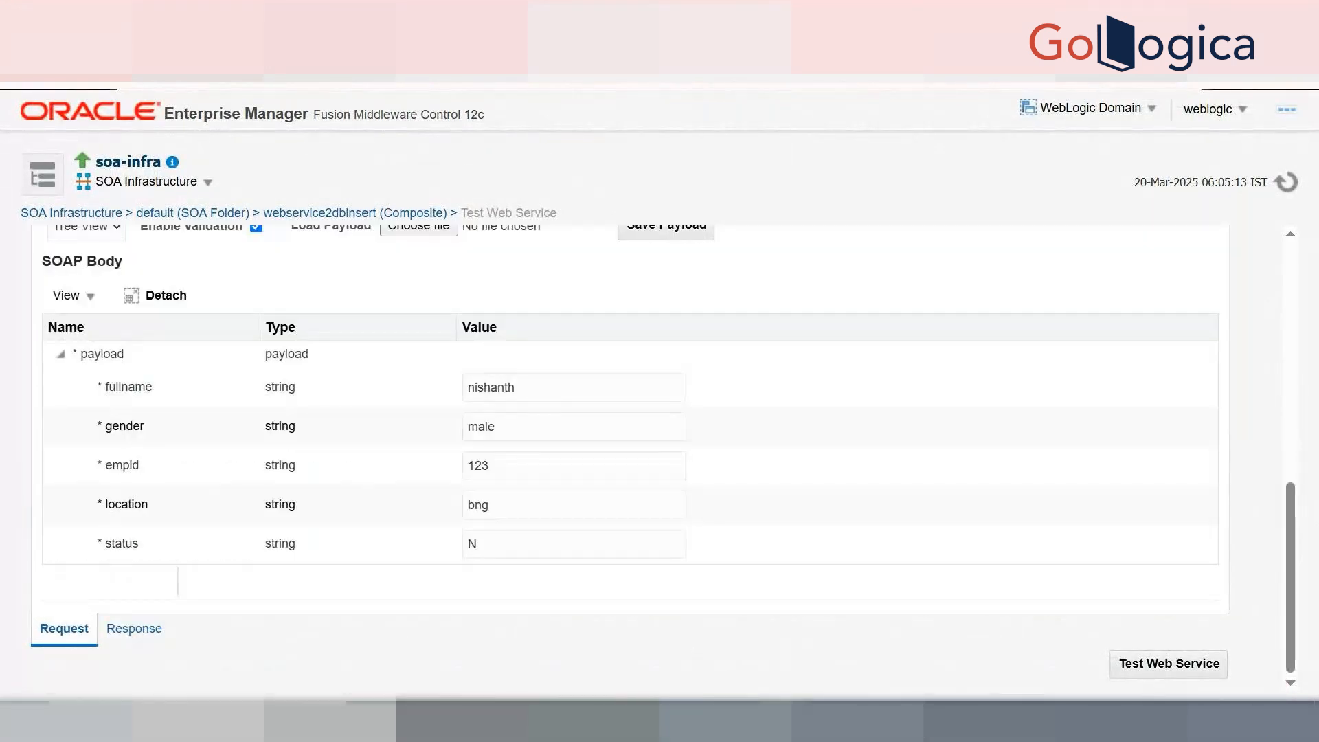
pyautogui.click(534, 390)
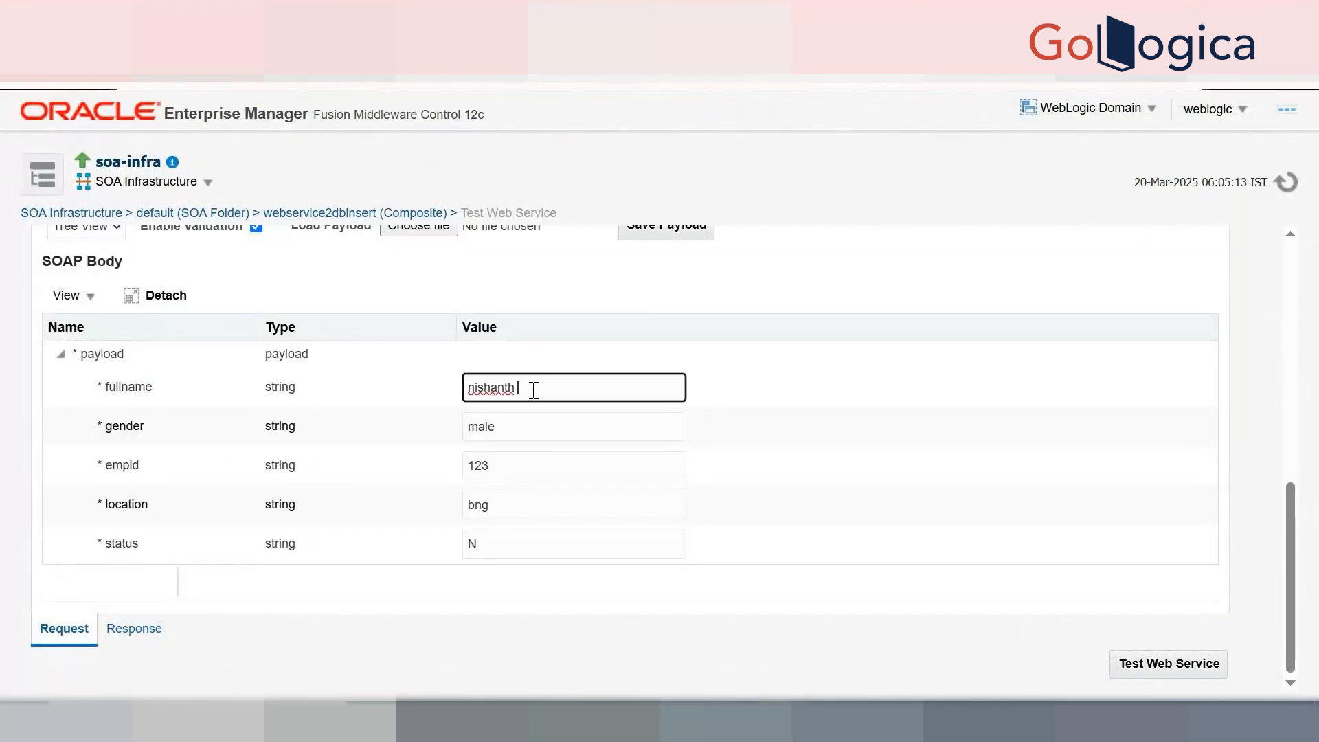
pyautogui.write('reddy')
pyautogui.click(1140, 663)
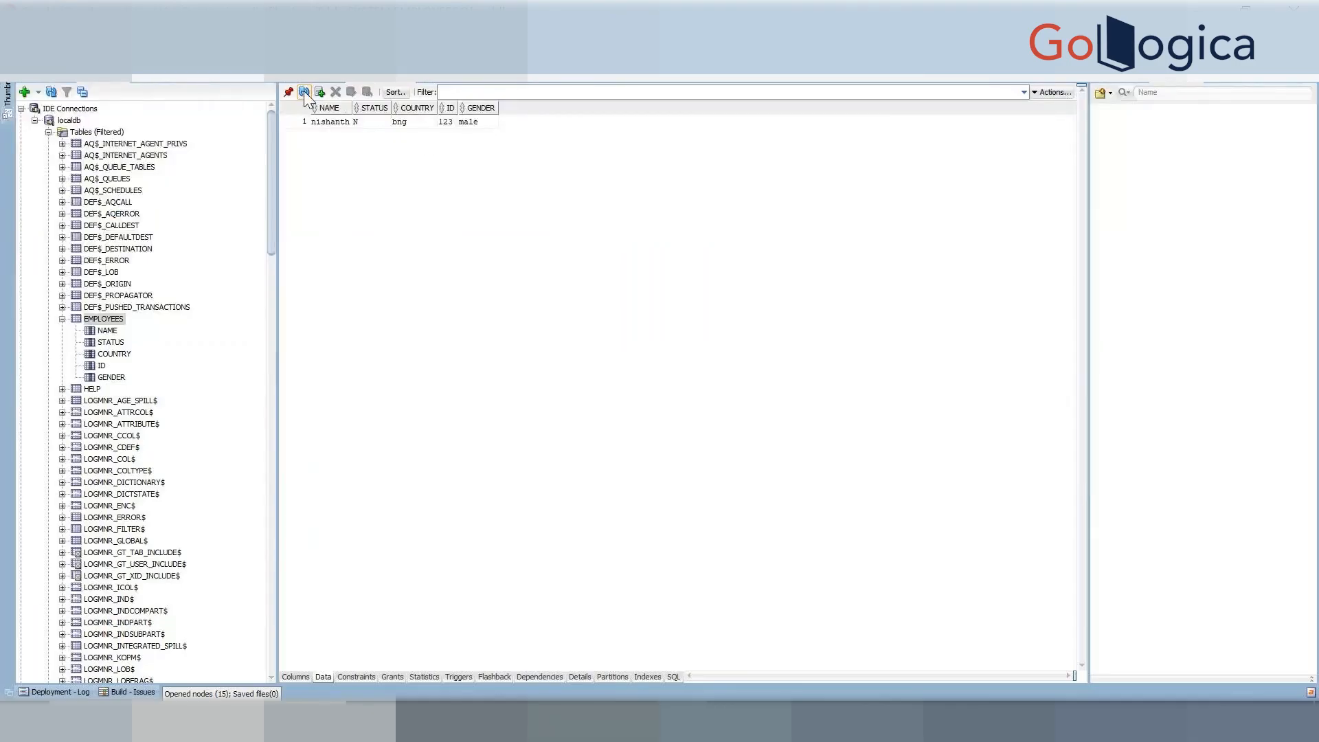
pyautogui.click(304, 93)
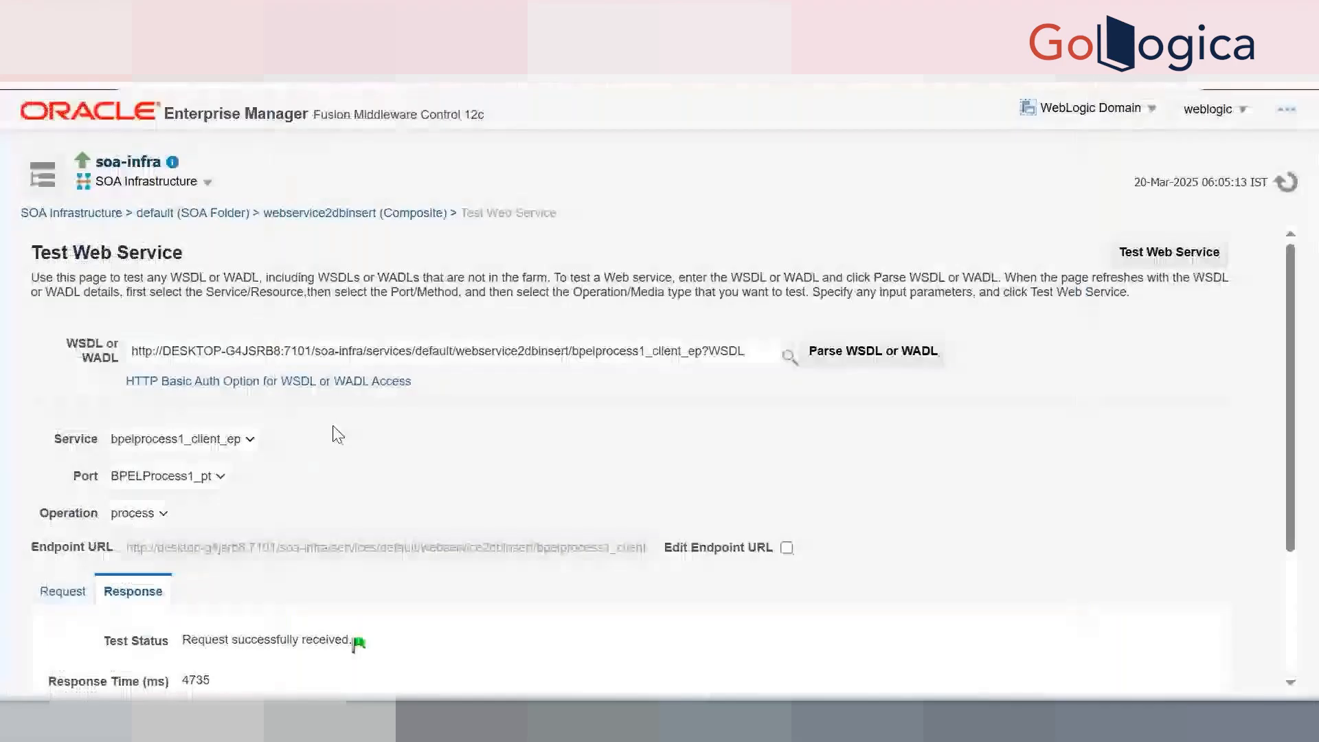
# Step: In Enterprise Manager, rerun the test with another employee's name and employee ID, and refresh the EMPLOYEES data in JDeveloper
pyautogui.scroll(-3, 332, 433)
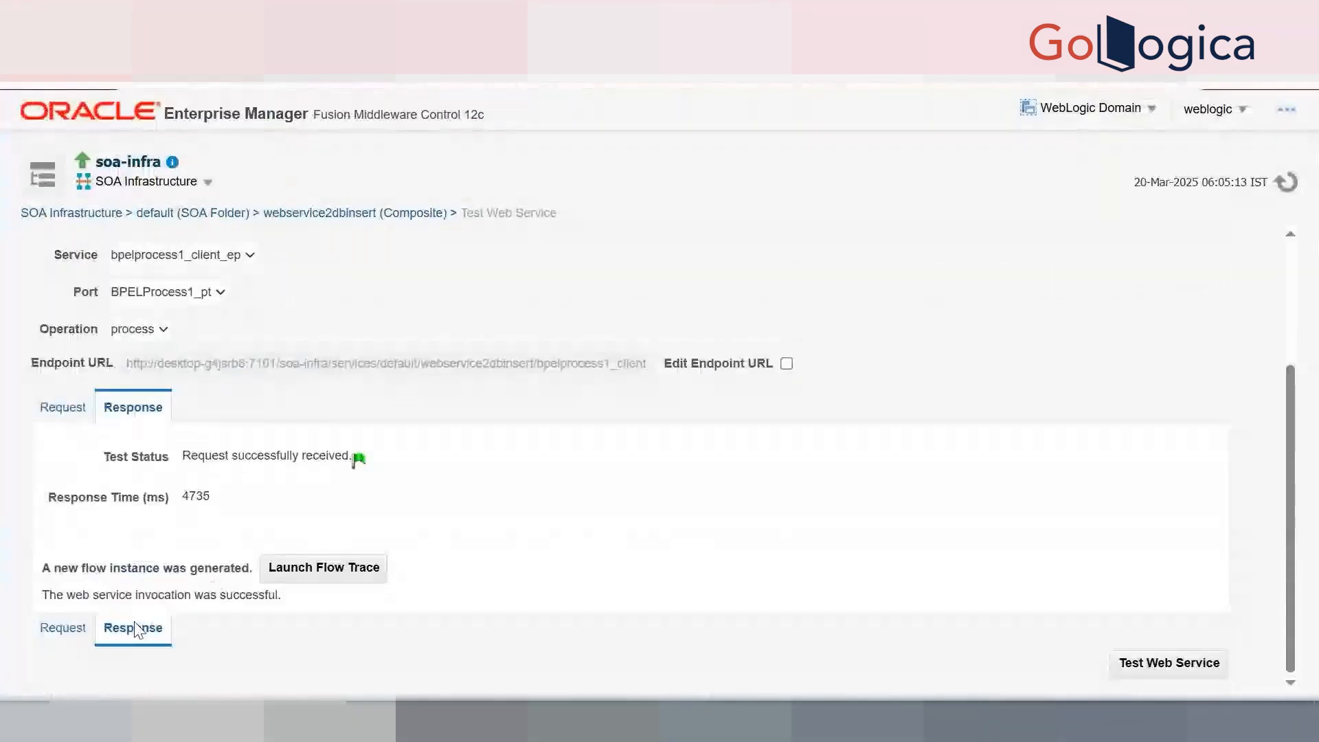
pyautogui.click(64, 630)
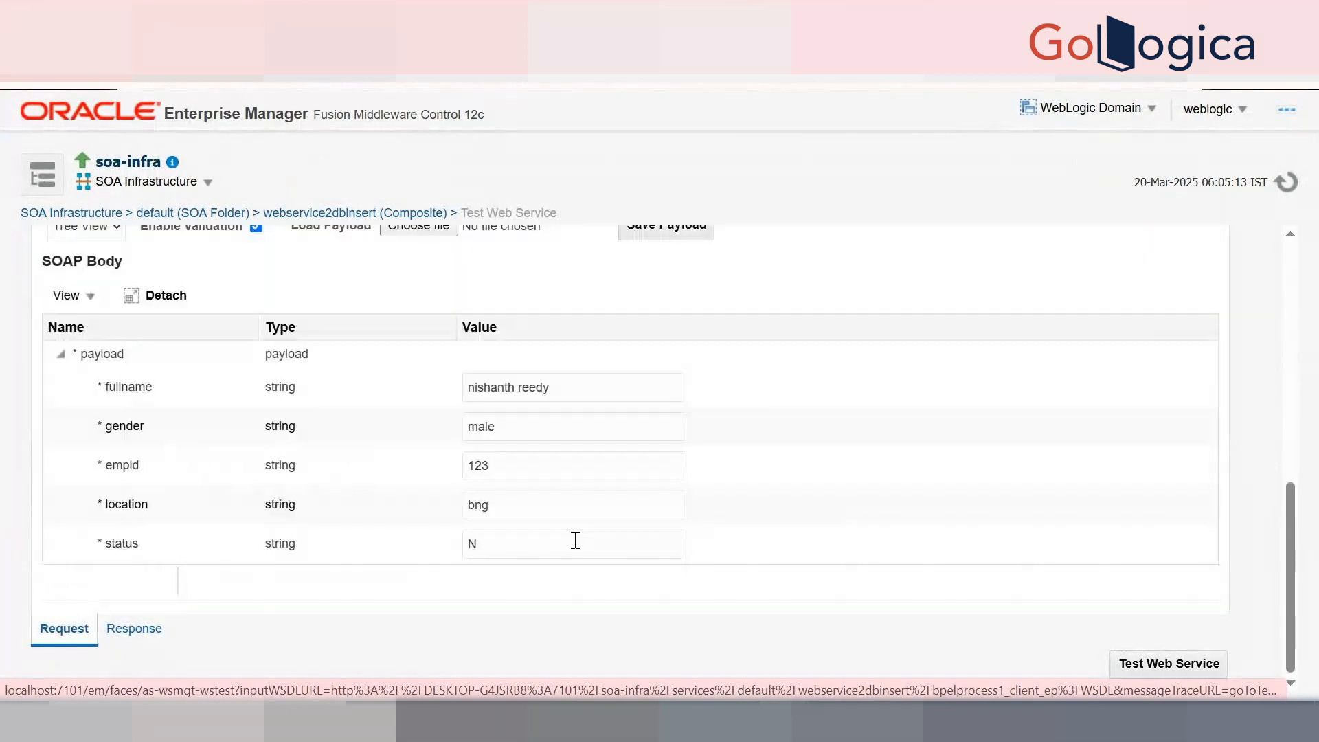
pyautogui.click(553, 386)
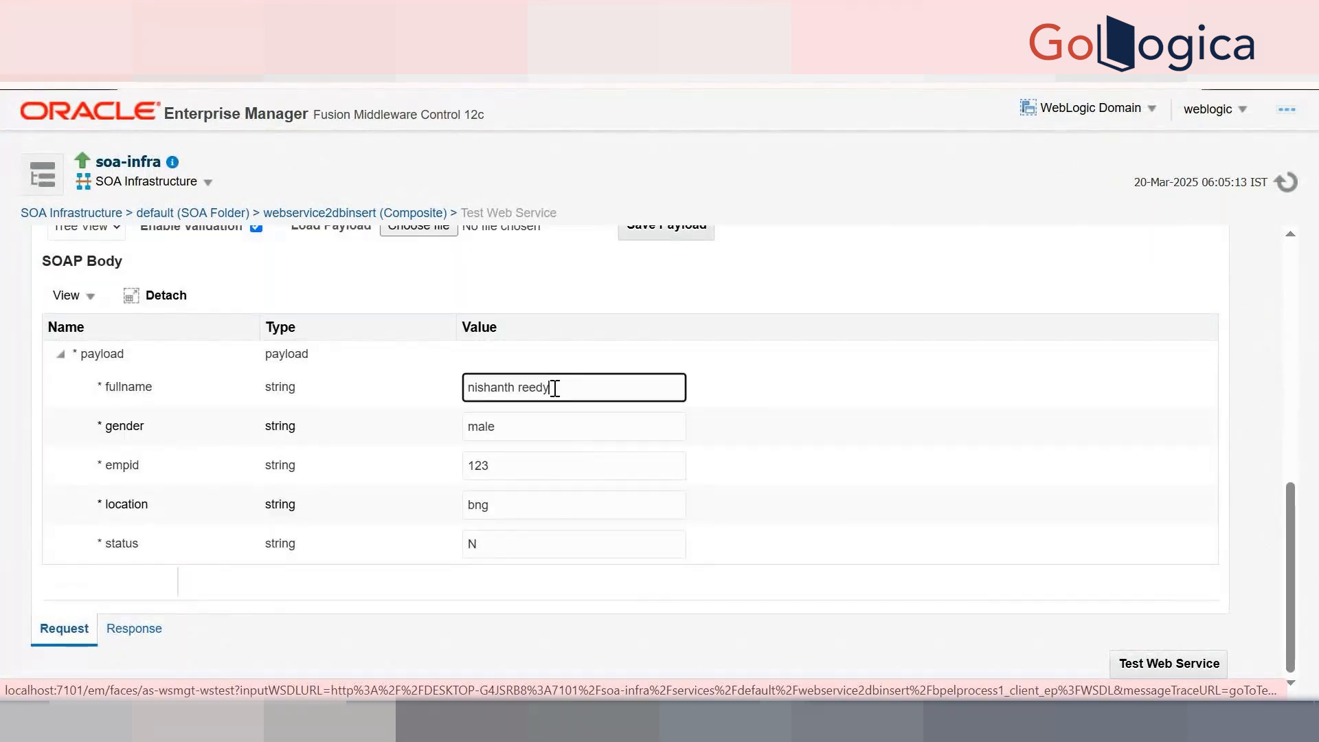
pyautogui.moveTo(554, 386); pyautogui.dragTo(447, 387)
pyautogui.write('srikanth')
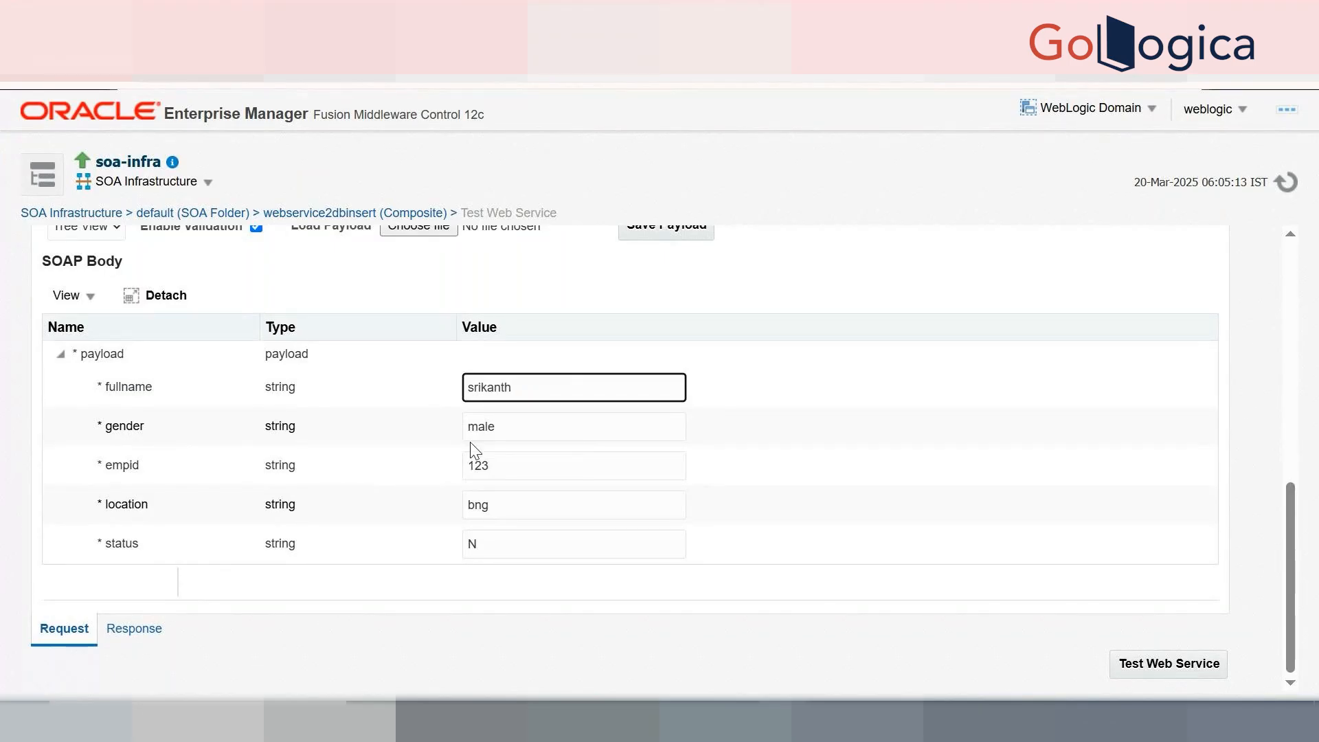
pyautogui.hotkey('ctrl', 'a')
pyautogui.click(494, 466)
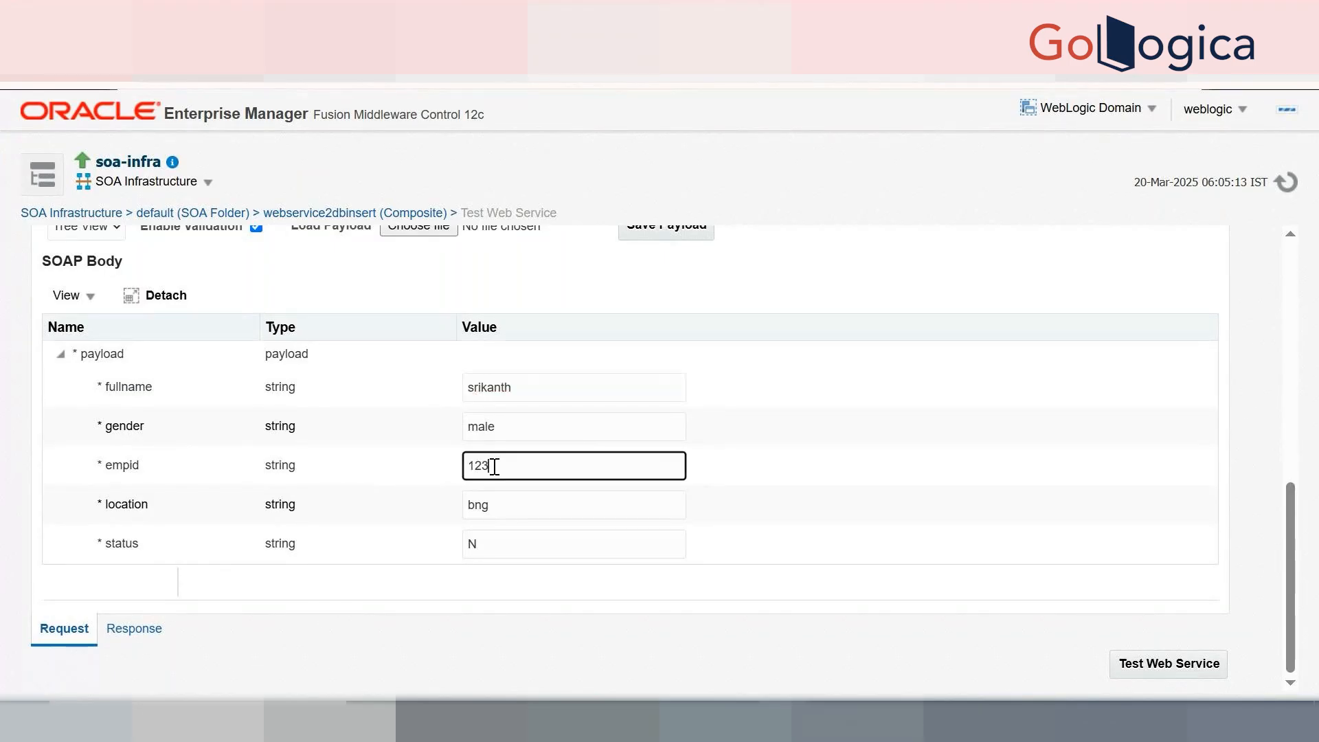
pyautogui.press('BackSpace')
pyautogui.write('4')
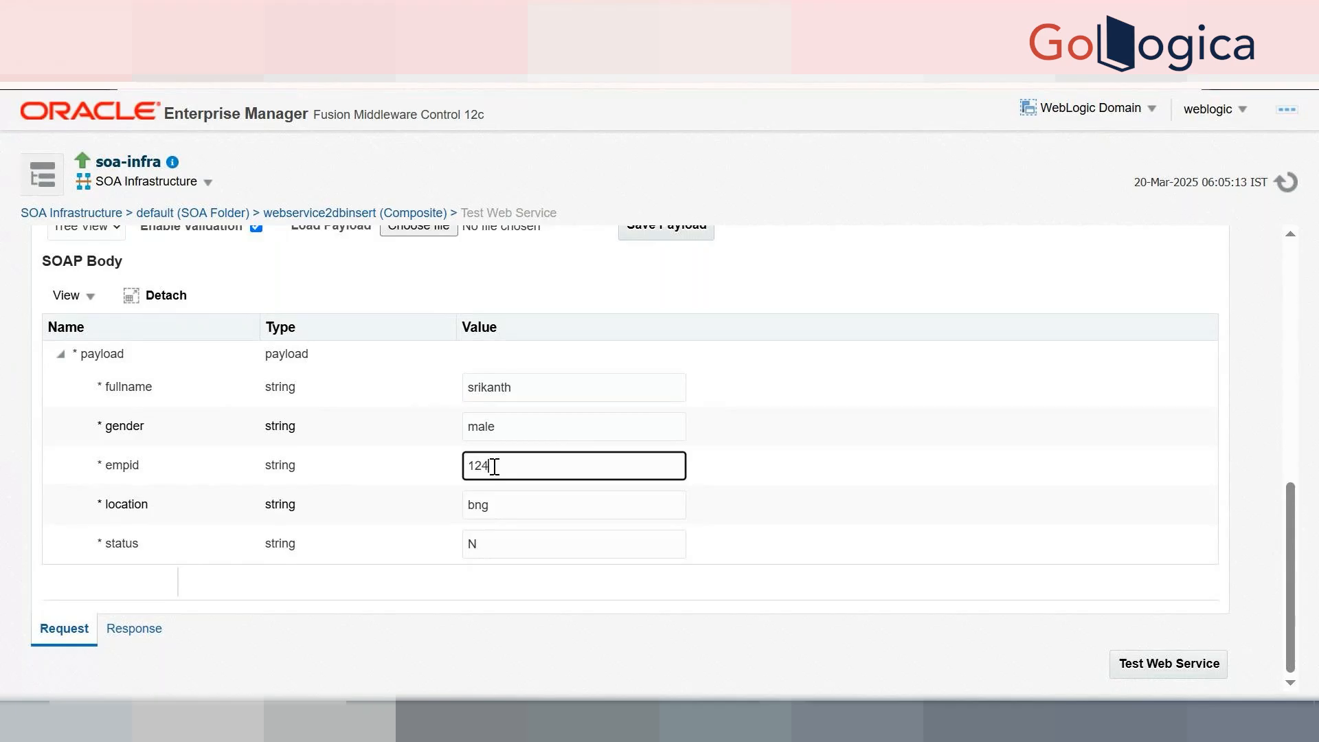
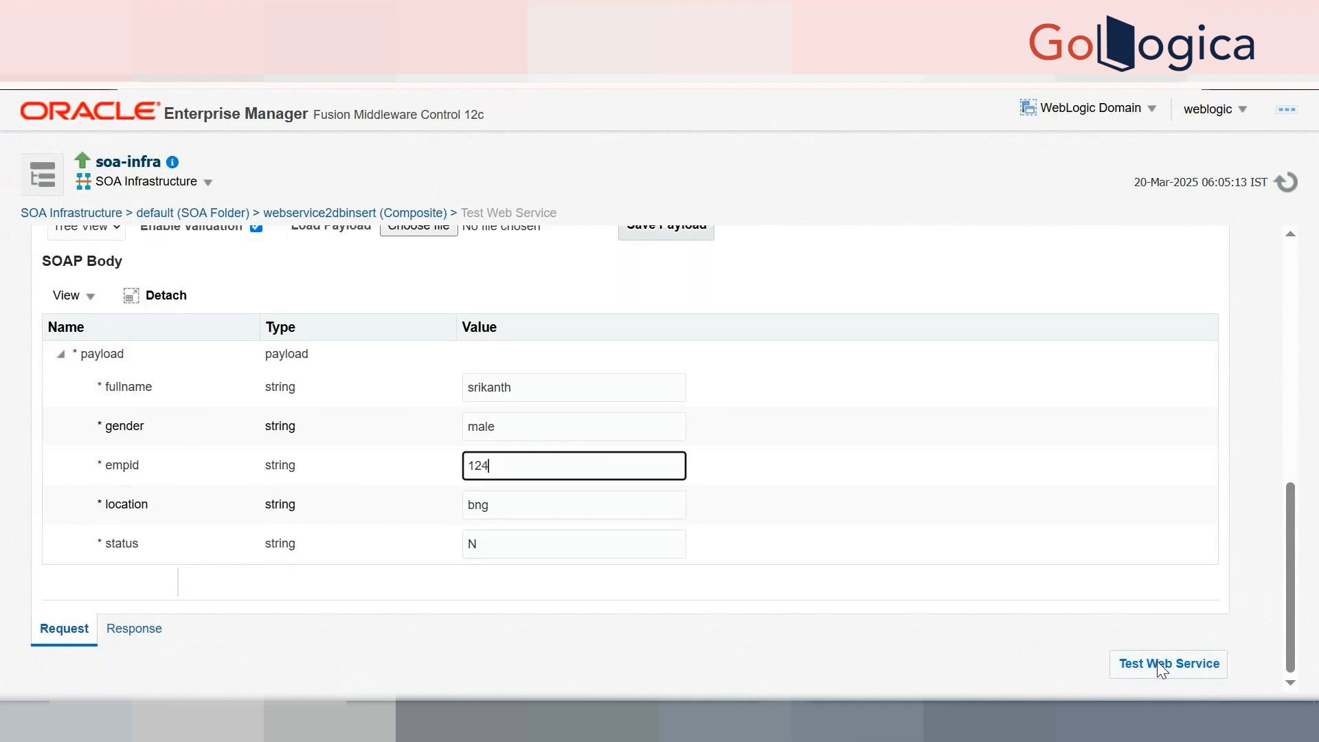
pyautogui.click(1168, 663)
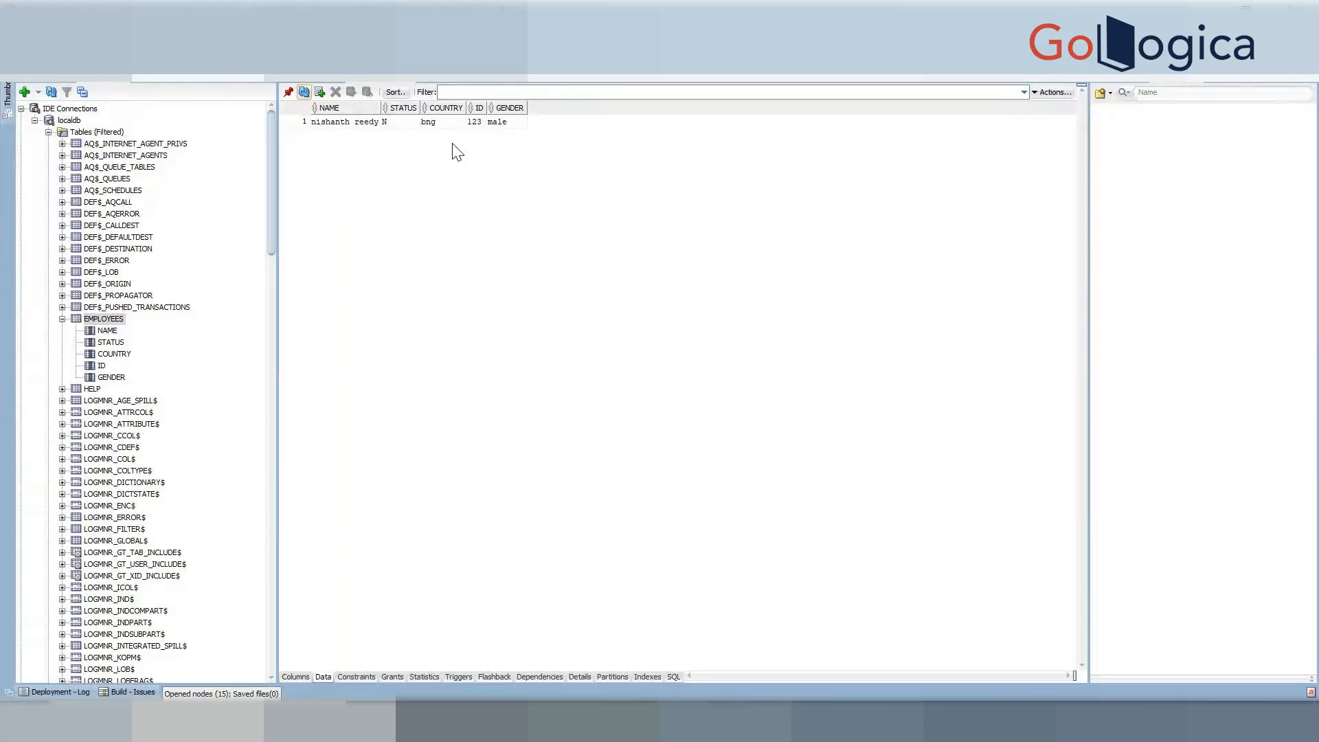
pyautogui.click(304, 90)
# Step: Create a SOA project named dbpooling2filewrite in the HAri_Practice application, starting from an Empty Composite
pyautogui.click(46, 77)
pyautogui.click(21, 250)
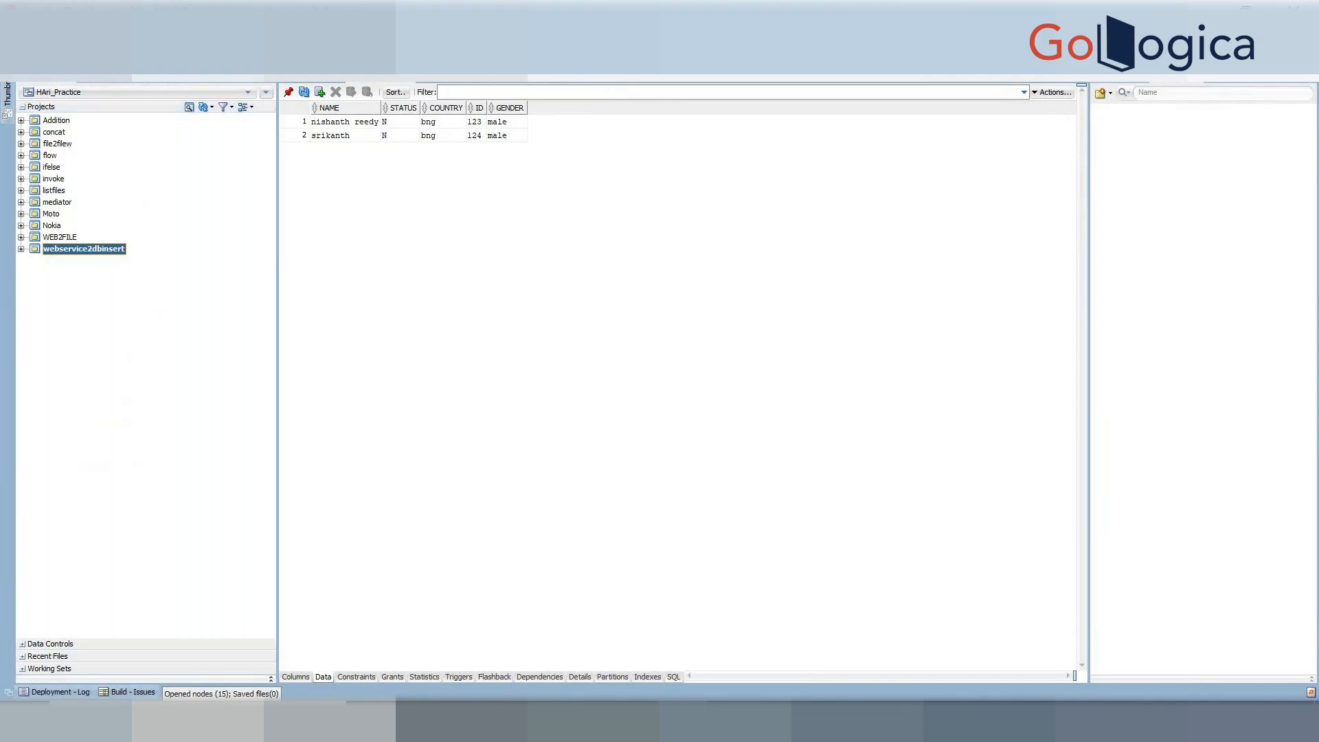
pyautogui.hotkey('ctrl', 'n')
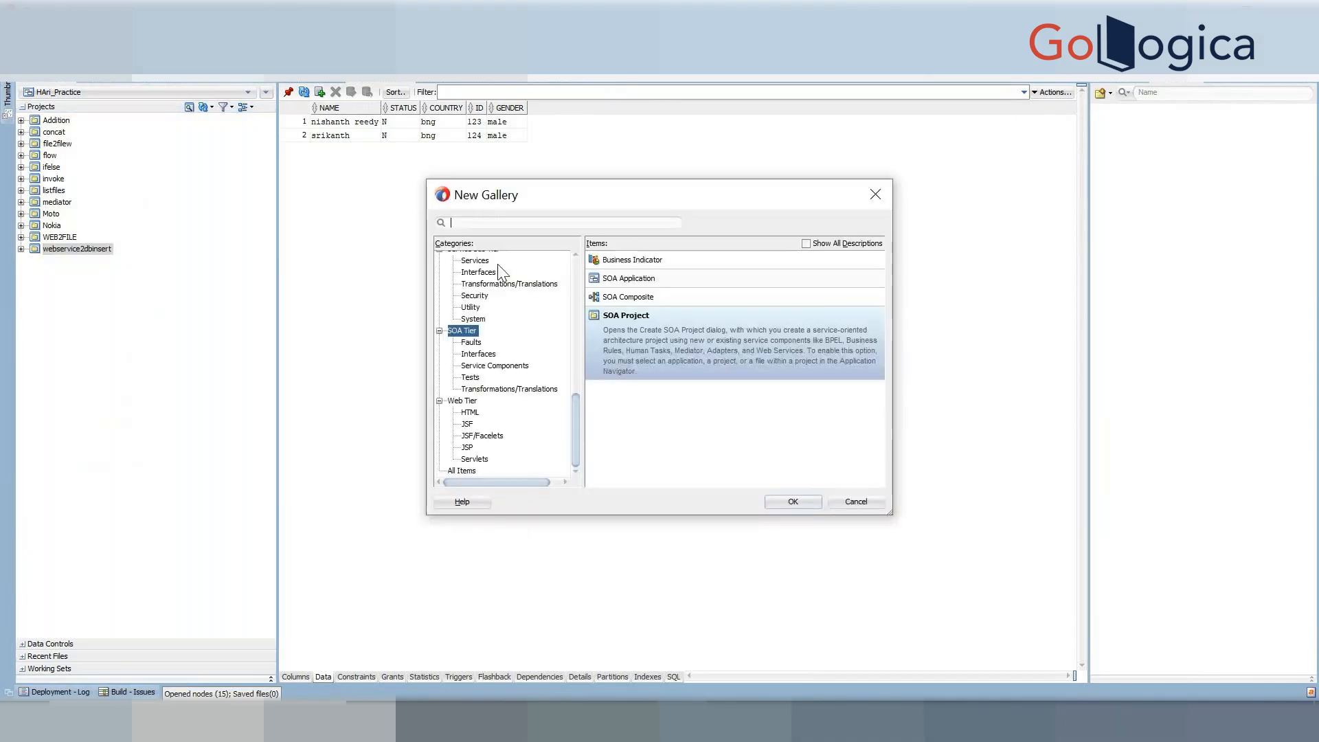
pyautogui.click(789, 501)
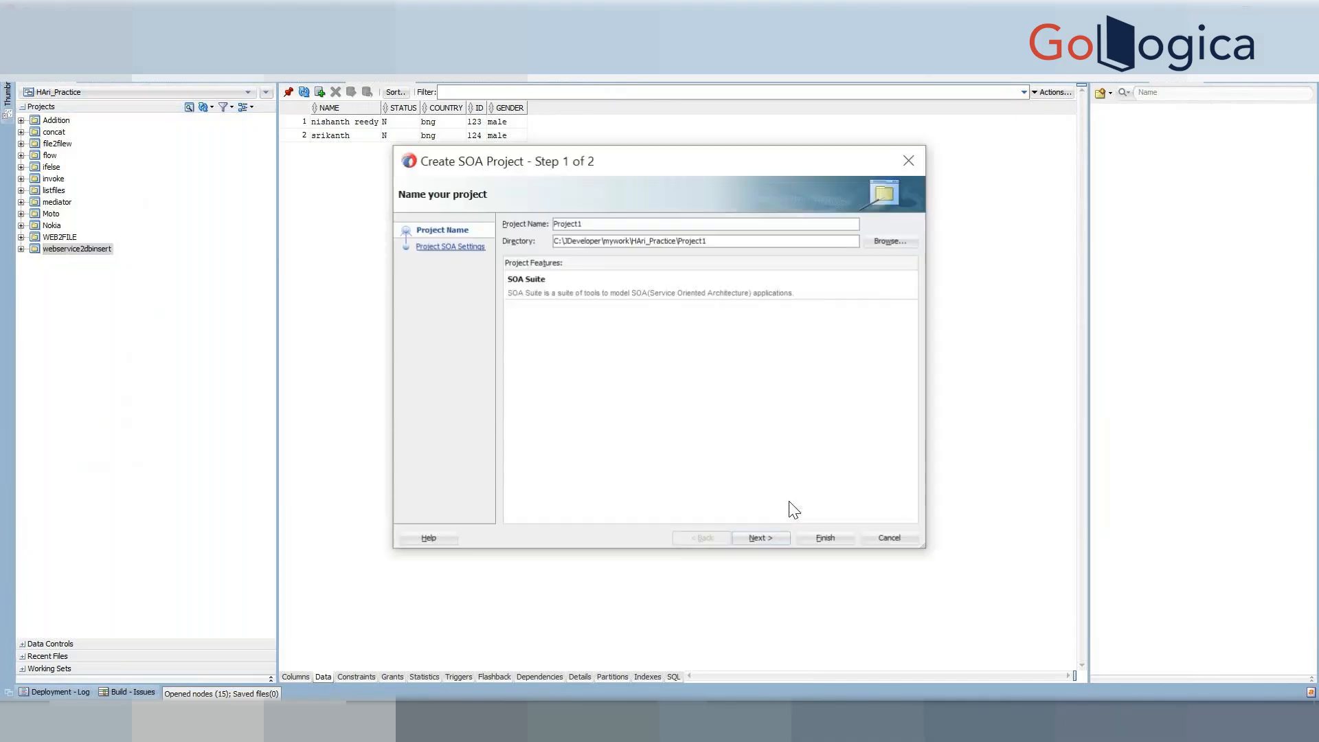
pyautogui.write('dbpo')
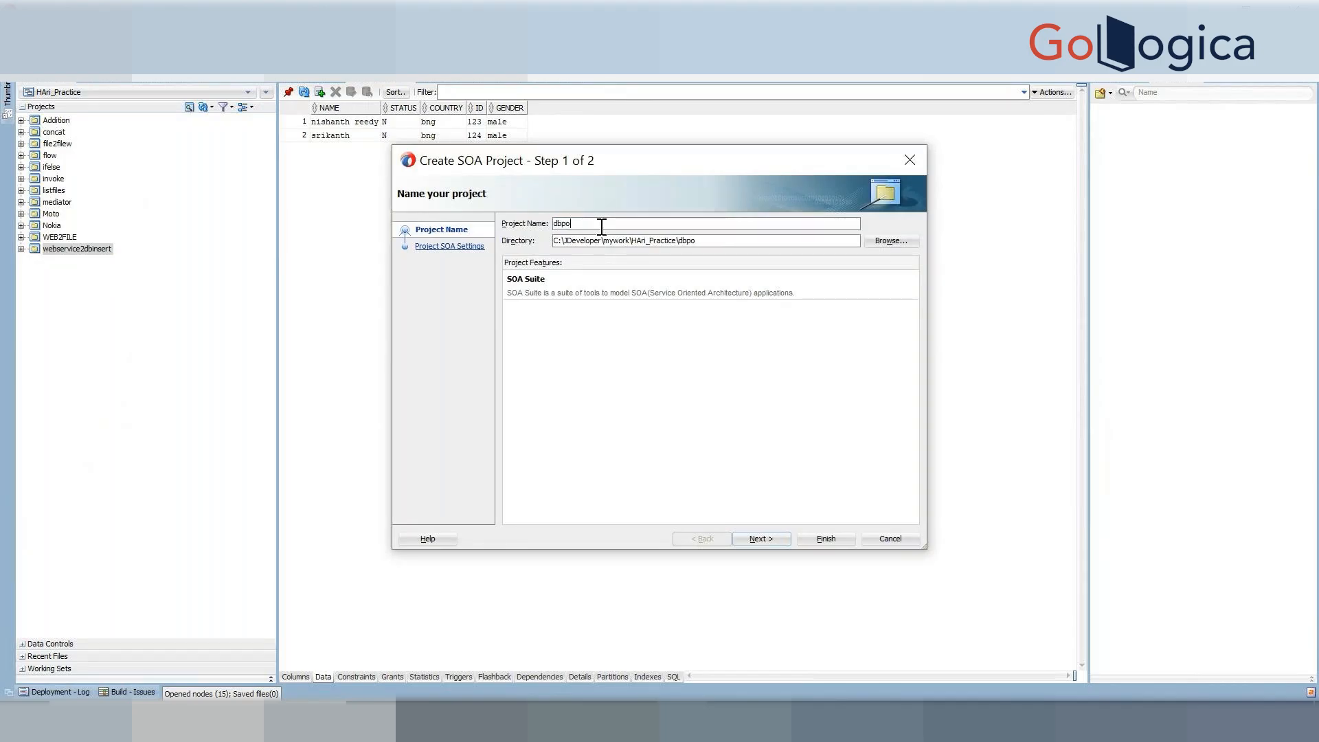
pyautogui.write('oling2filewrite')
pyautogui.click(607, 295)
pyautogui.click(762, 538)
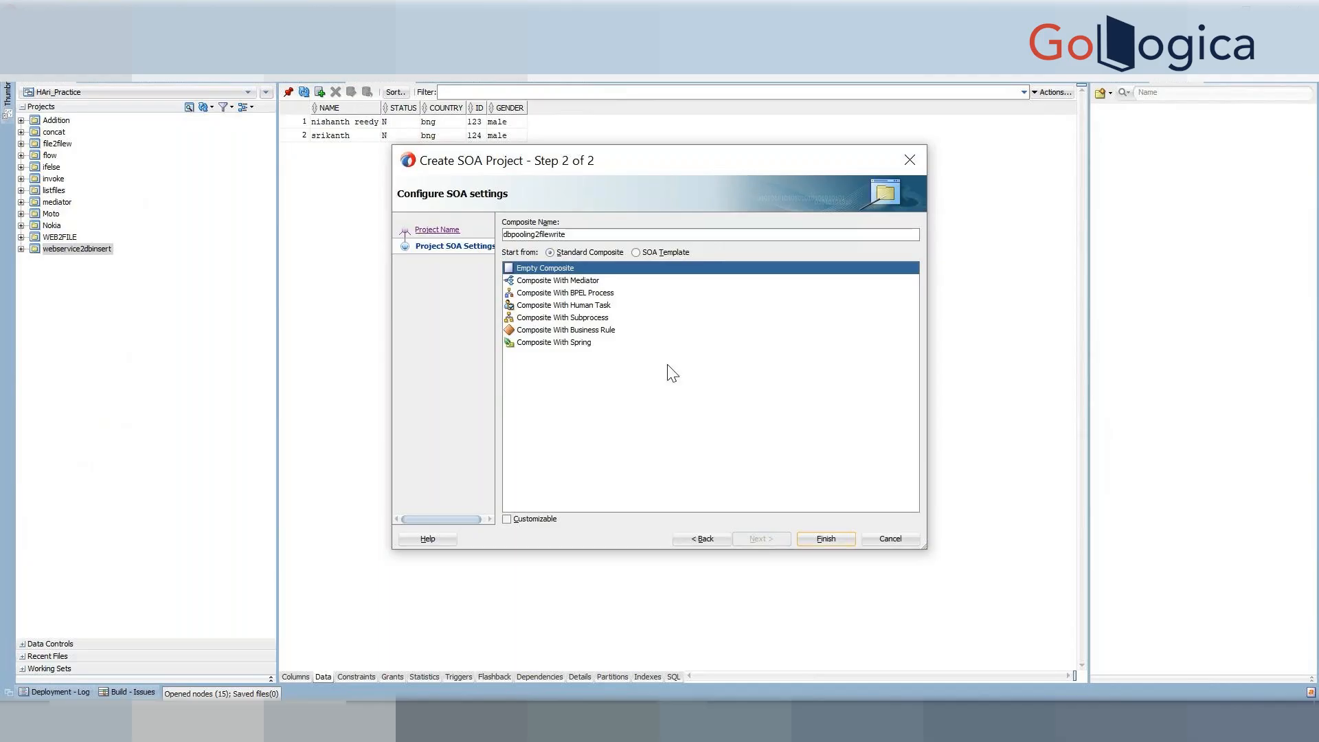
pyautogui.click(827, 540)
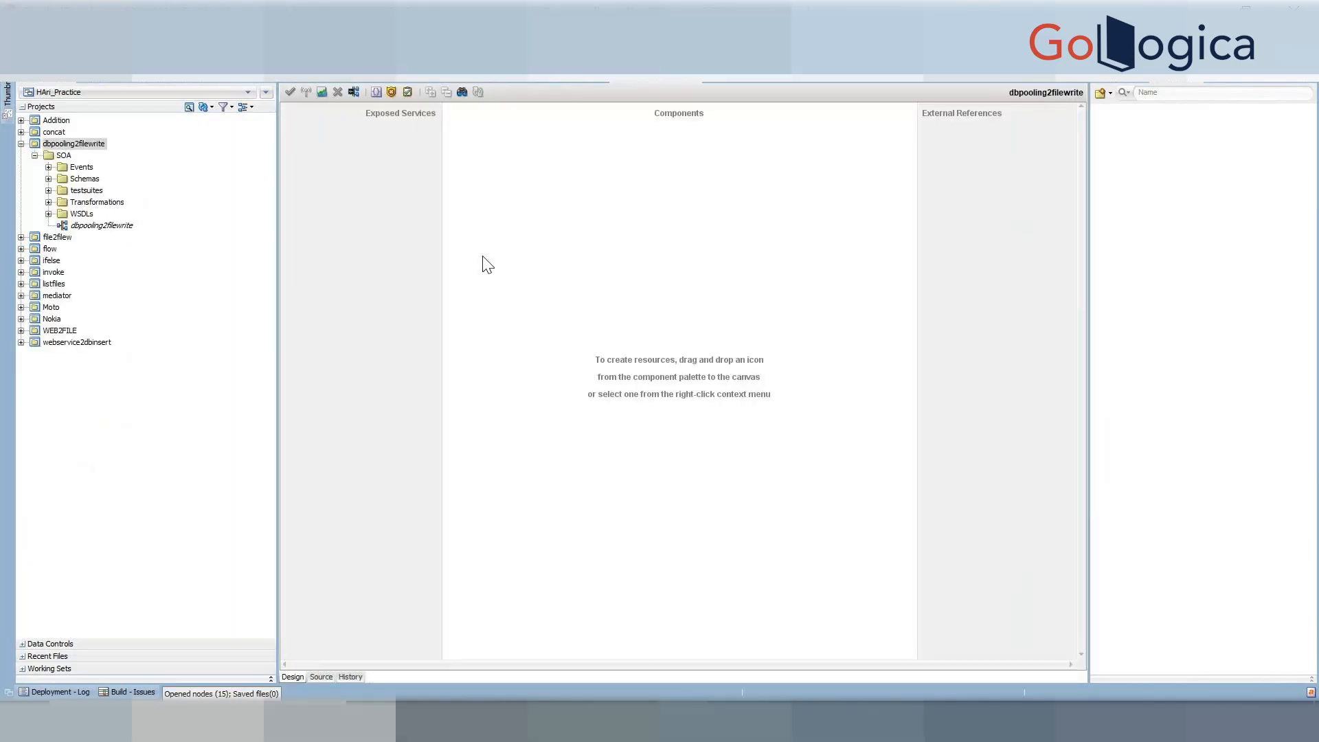
# Step: Add a database adapter named pooling to the composite's exposed services
pyautogui.rightClick(328, 313)
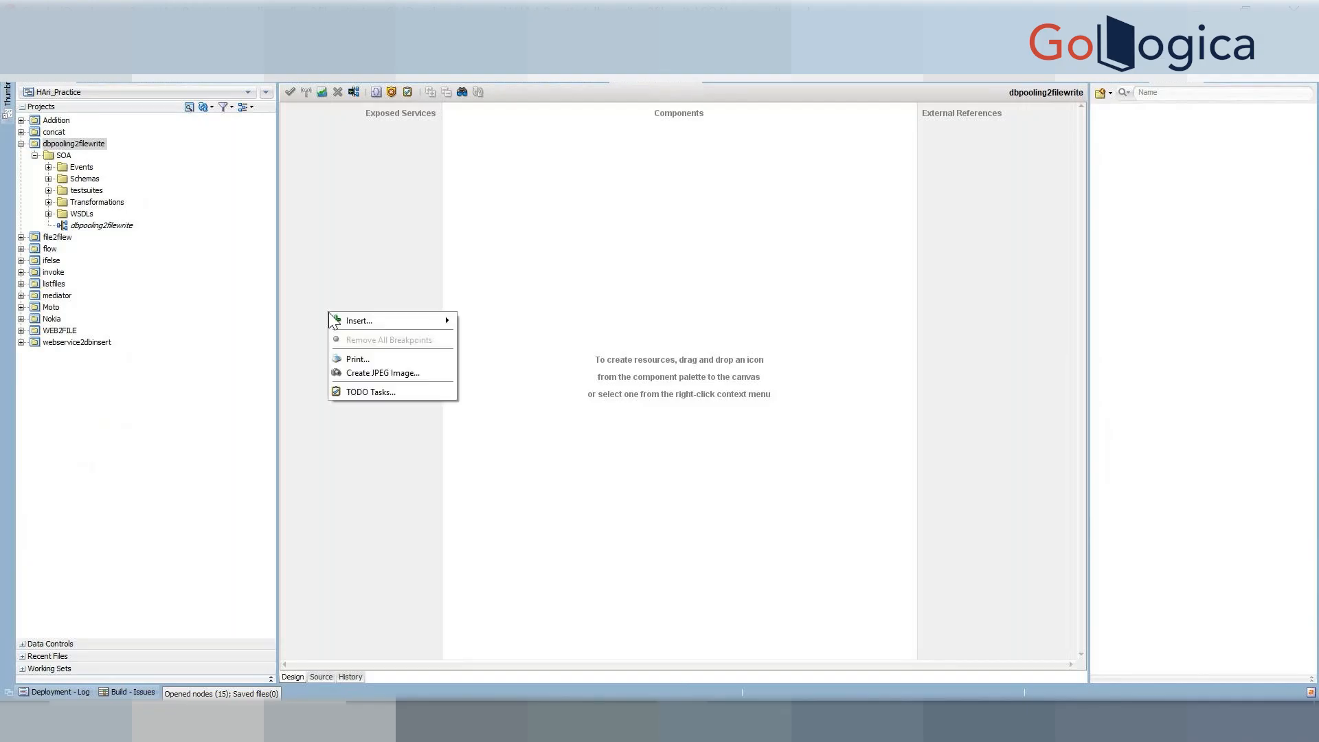
pyautogui.moveTo(439, 321)
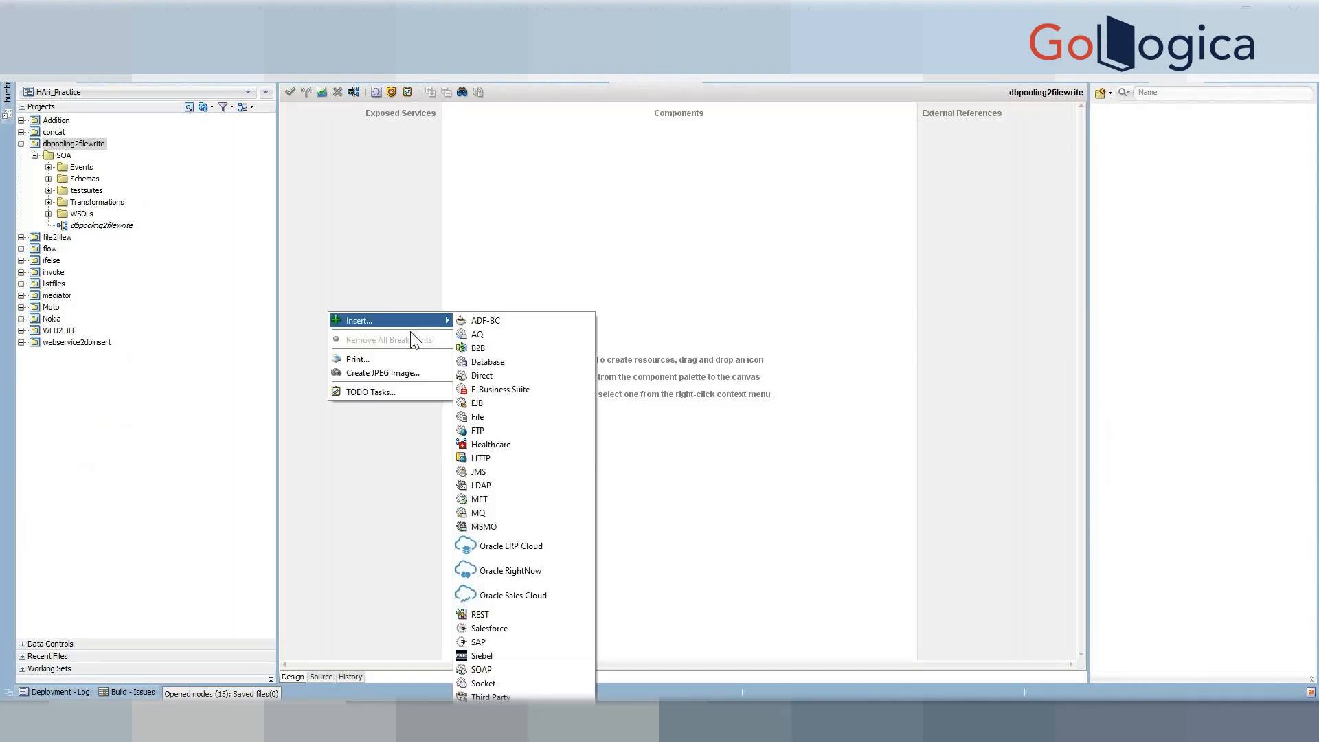
pyautogui.click(492, 365)
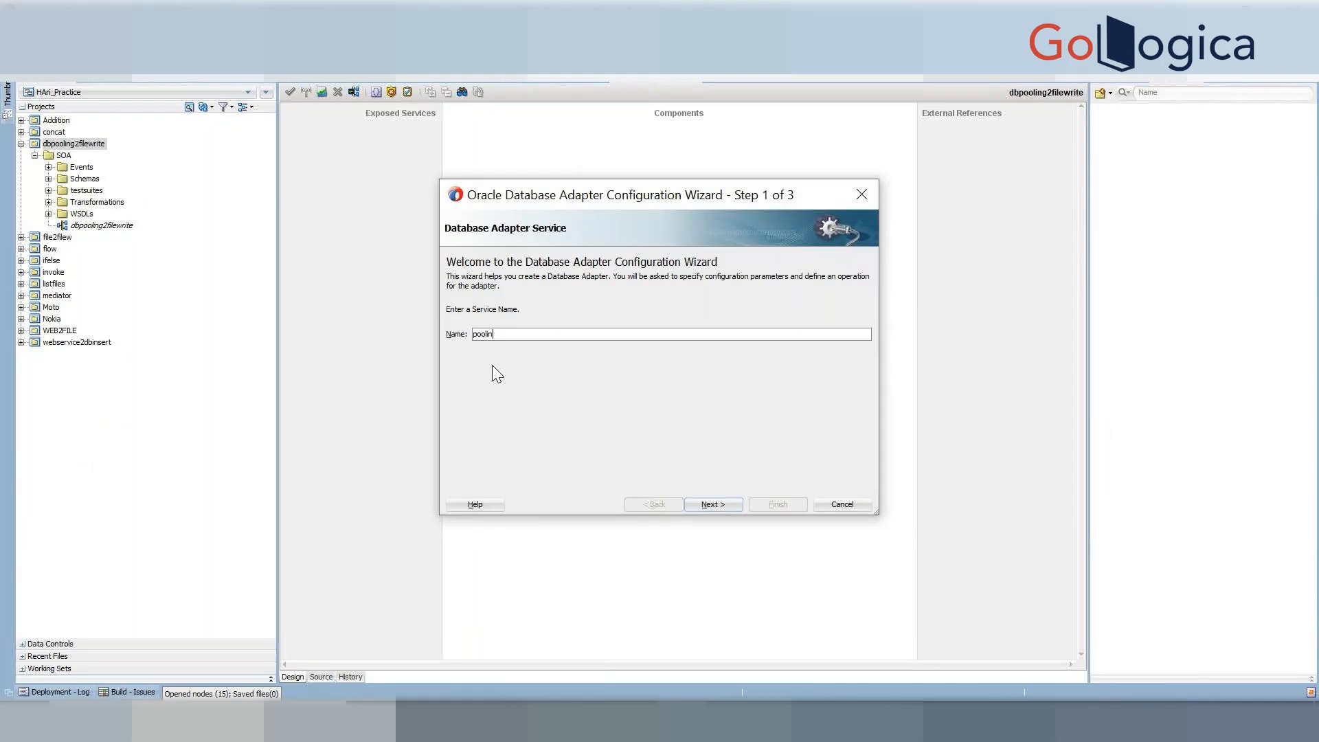
pyautogui.click(713, 505)
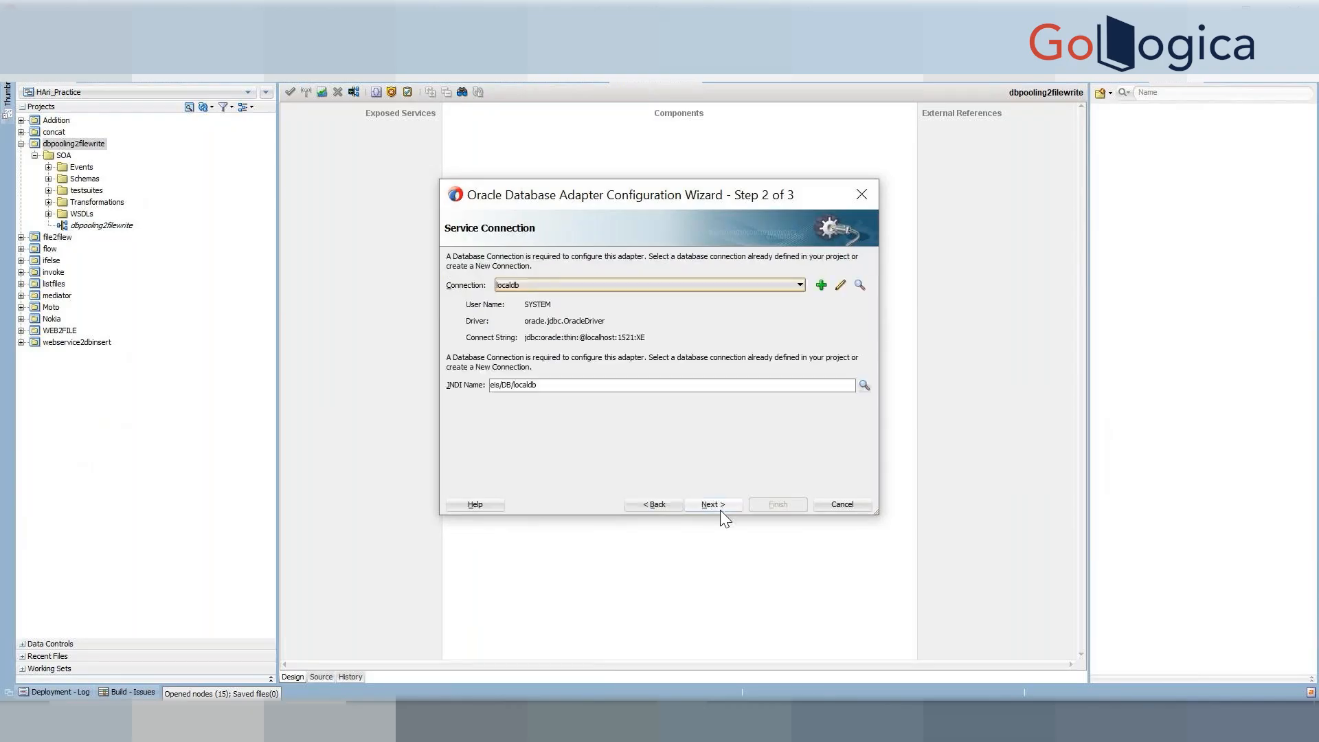
# Step: Keep the localdb connection and set the adapter's JNDI name to eis/db/duhitha, copied from the text editor notes
pyautogui.click(594, 384)
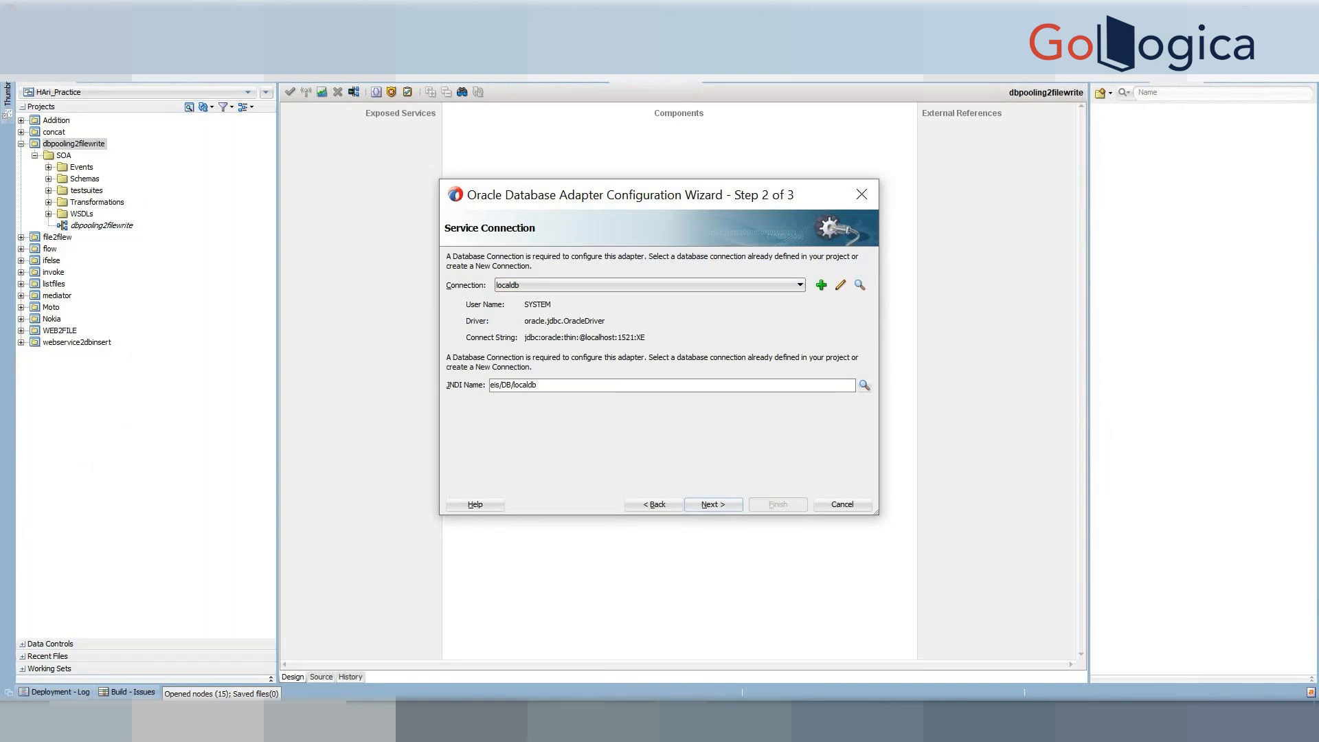
pyautogui.click(623, 721)
pyautogui.moveTo(307, 614); pyautogui.dragTo(143, 616)
pyautogui.hotkey('ctrl', 'c')
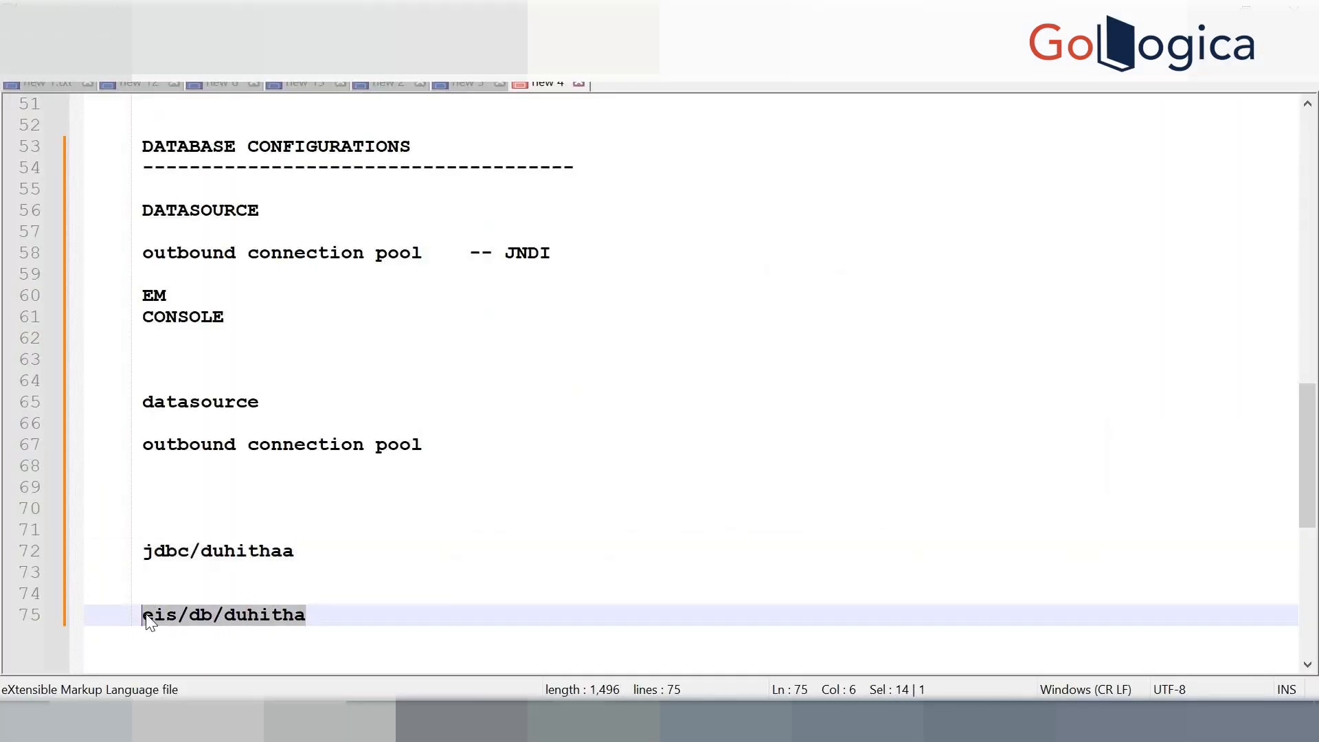
pyautogui.hotkey('alt', 'Tab')
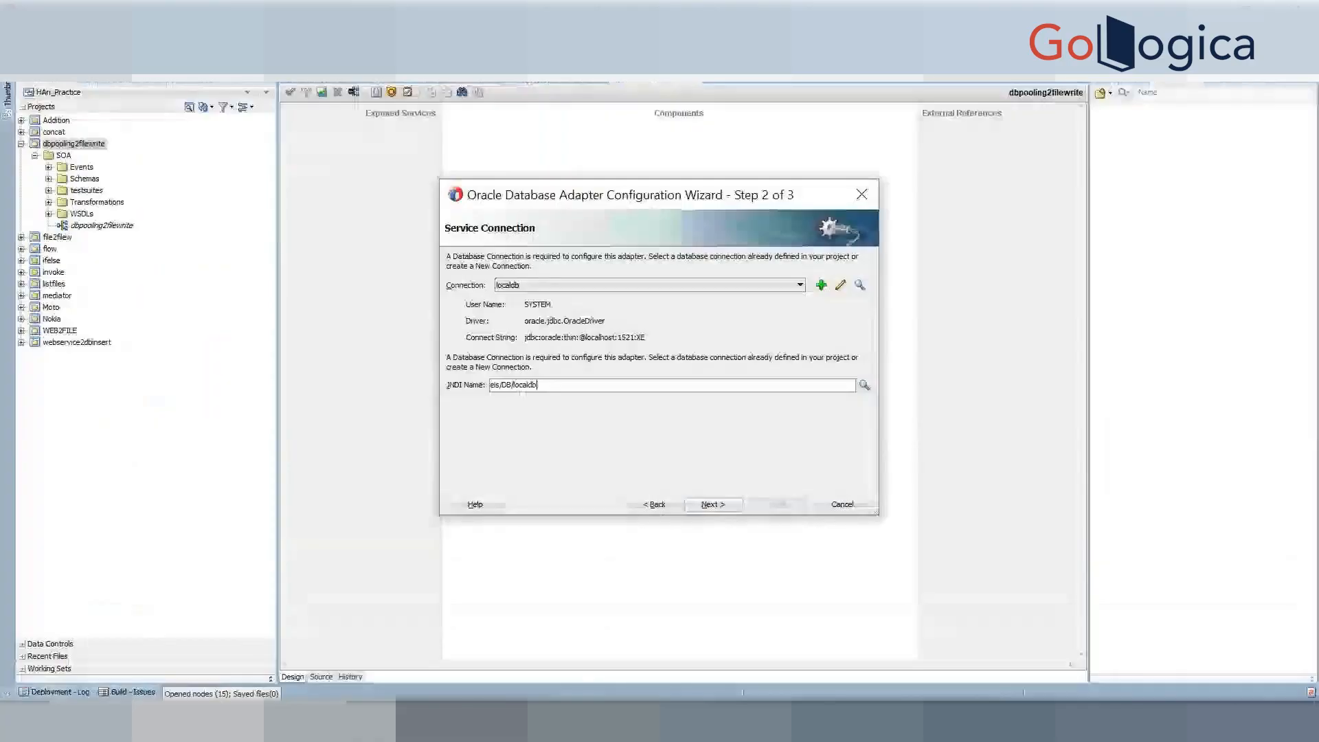
pyautogui.hotkey('ctrl', 'a')
pyautogui.hotkey('ctrl', 'v')
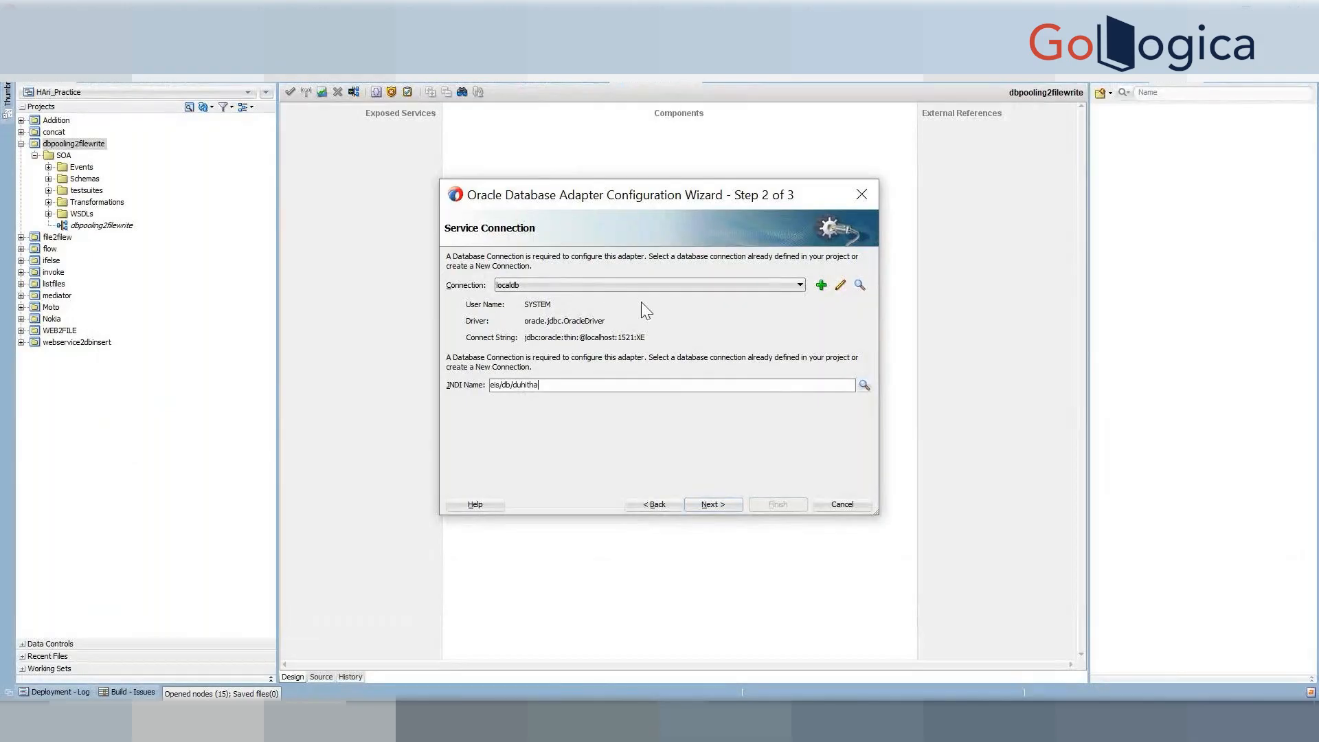
pyautogui.click(730, 502)
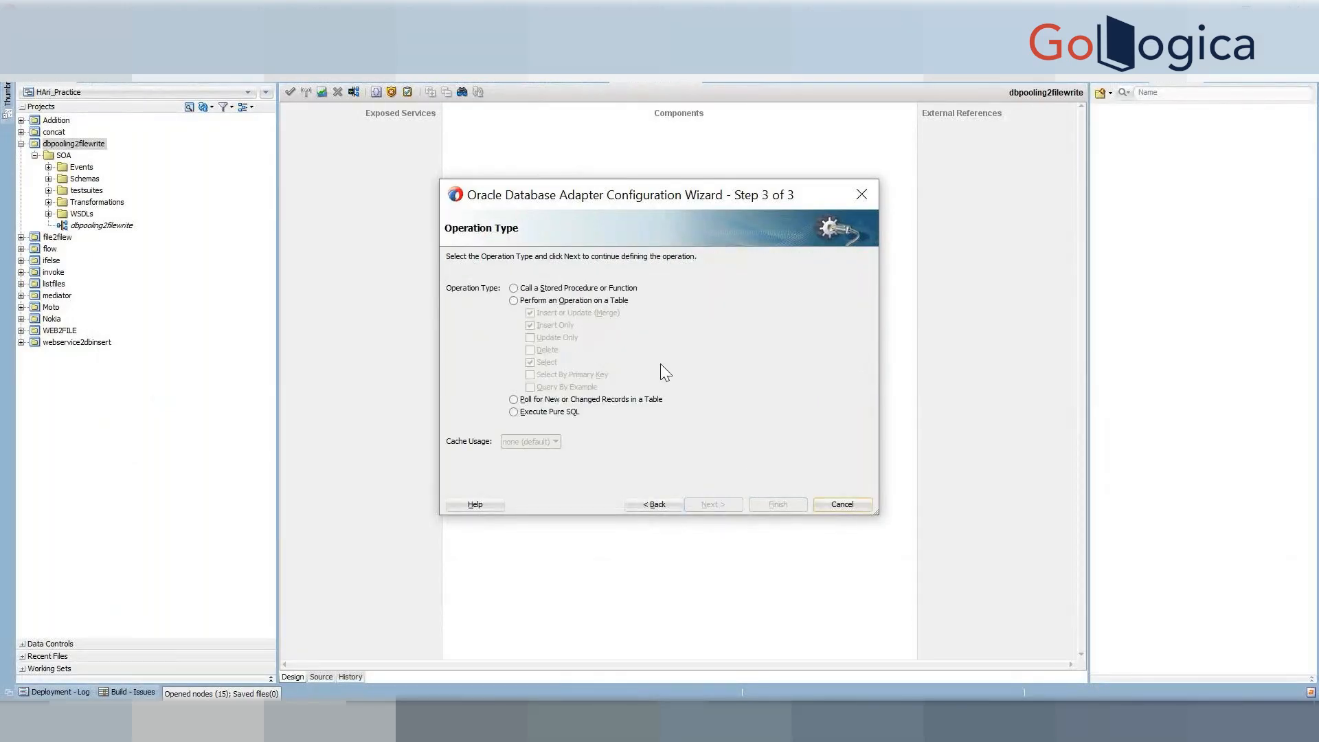
# Step: Choose polling for new or changed records as the operation type and import the EMPLOYEES table from the SYSTEM schema
pyautogui.click(551, 400)
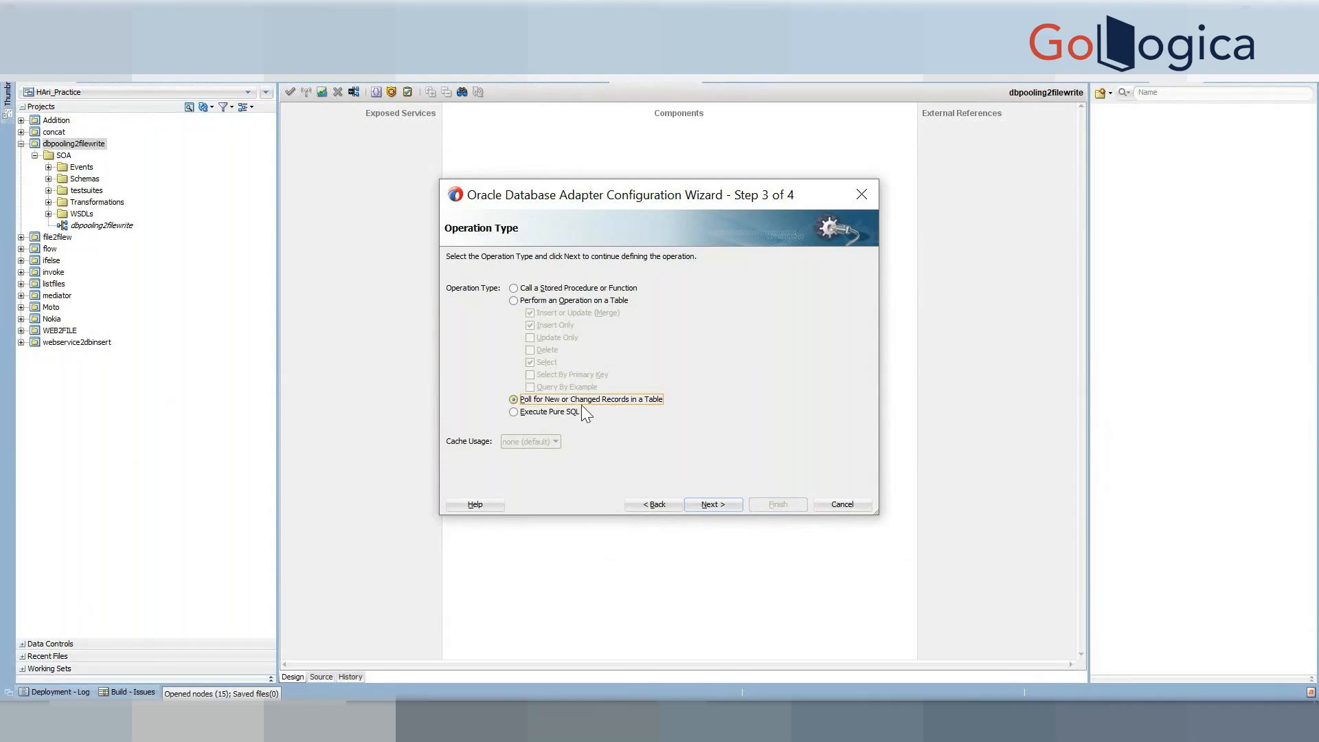
pyautogui.click(721, 509)
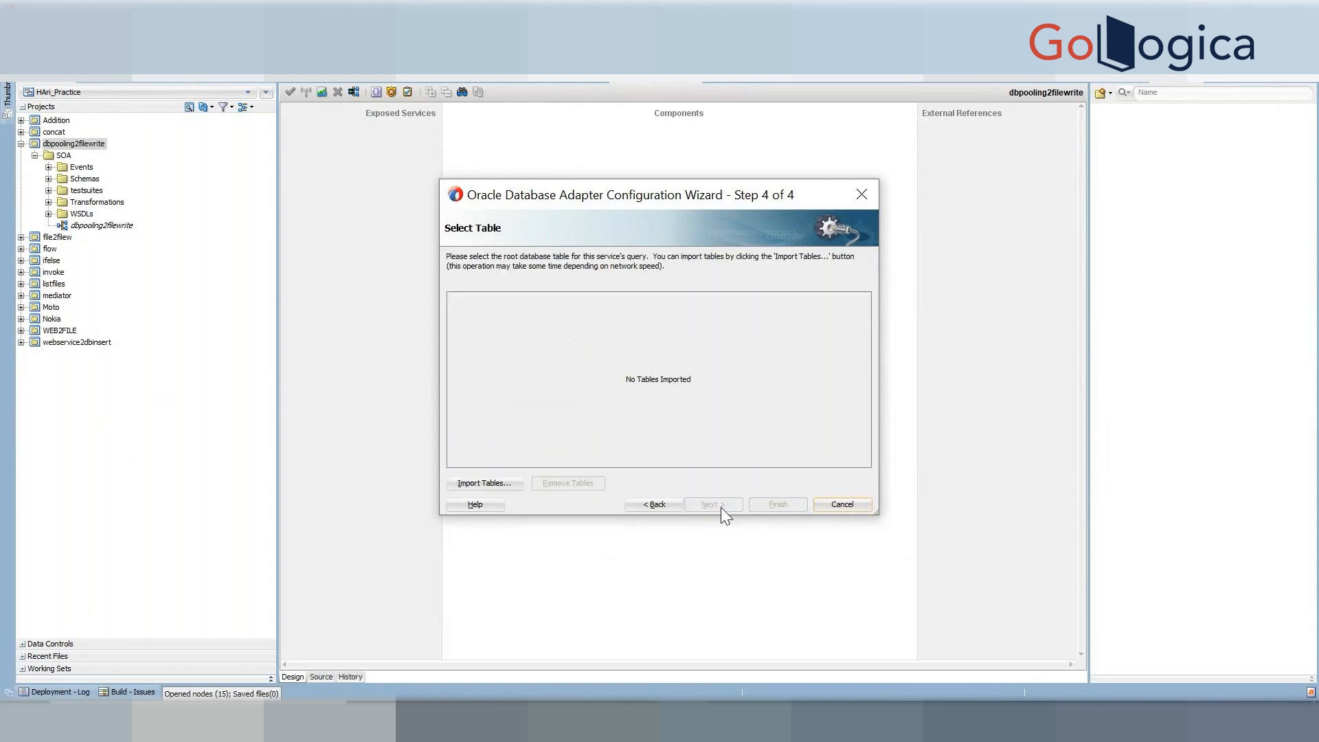
pyautogui.click(487, 485)
pyautogui.click(860, 243)
pyautogui.click(480, 456)
pyautogui.doubleClick(480, 457)
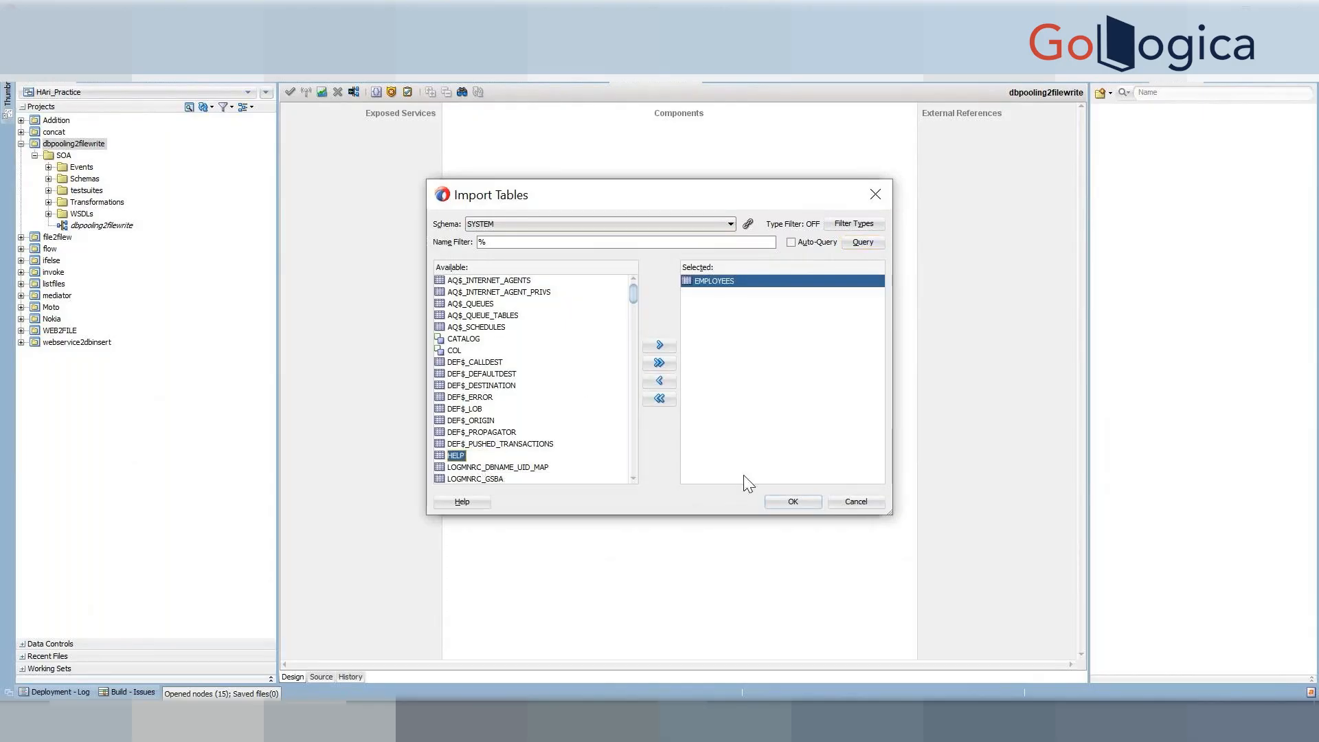
pyautogui.click(789, 501)
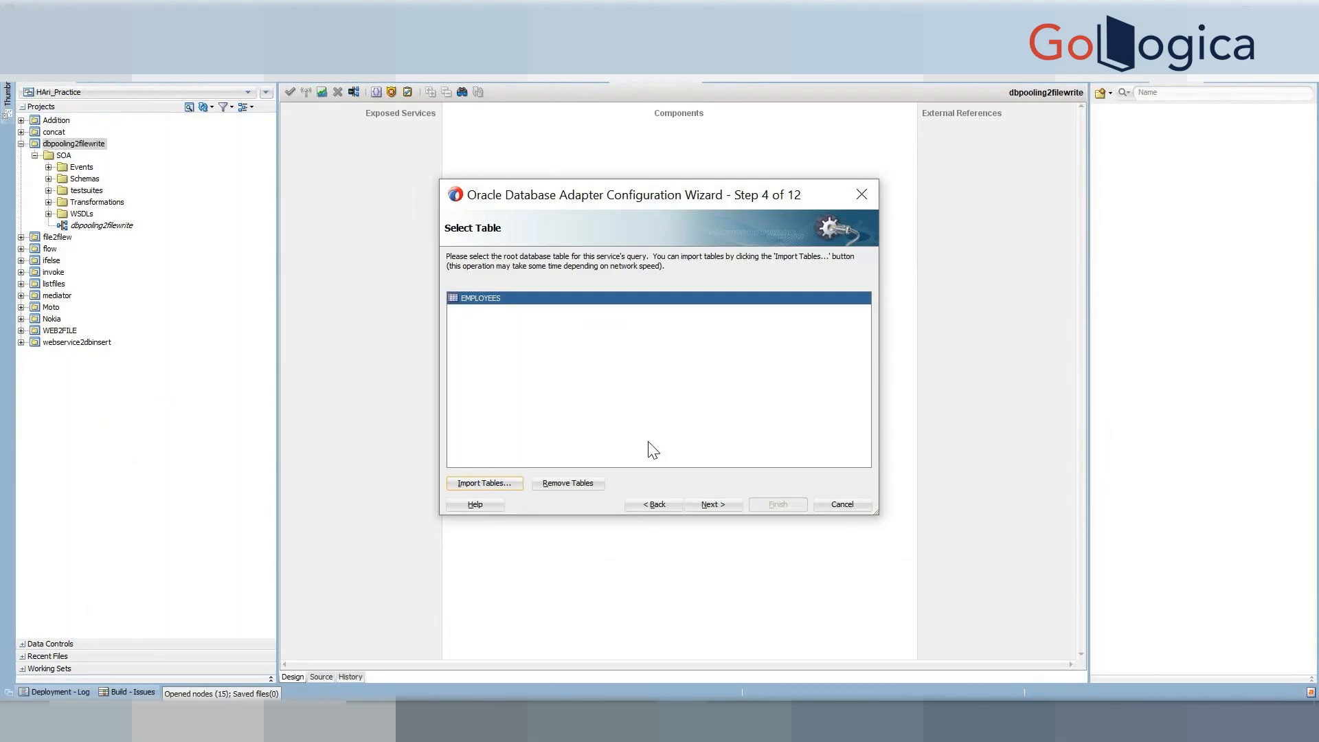
# Step: Keep the default relationships and attributes, and choose updating a field in the EMPLOYEES table (Logical Delete) as the after-read operation
pyautogui.click(719, 503)
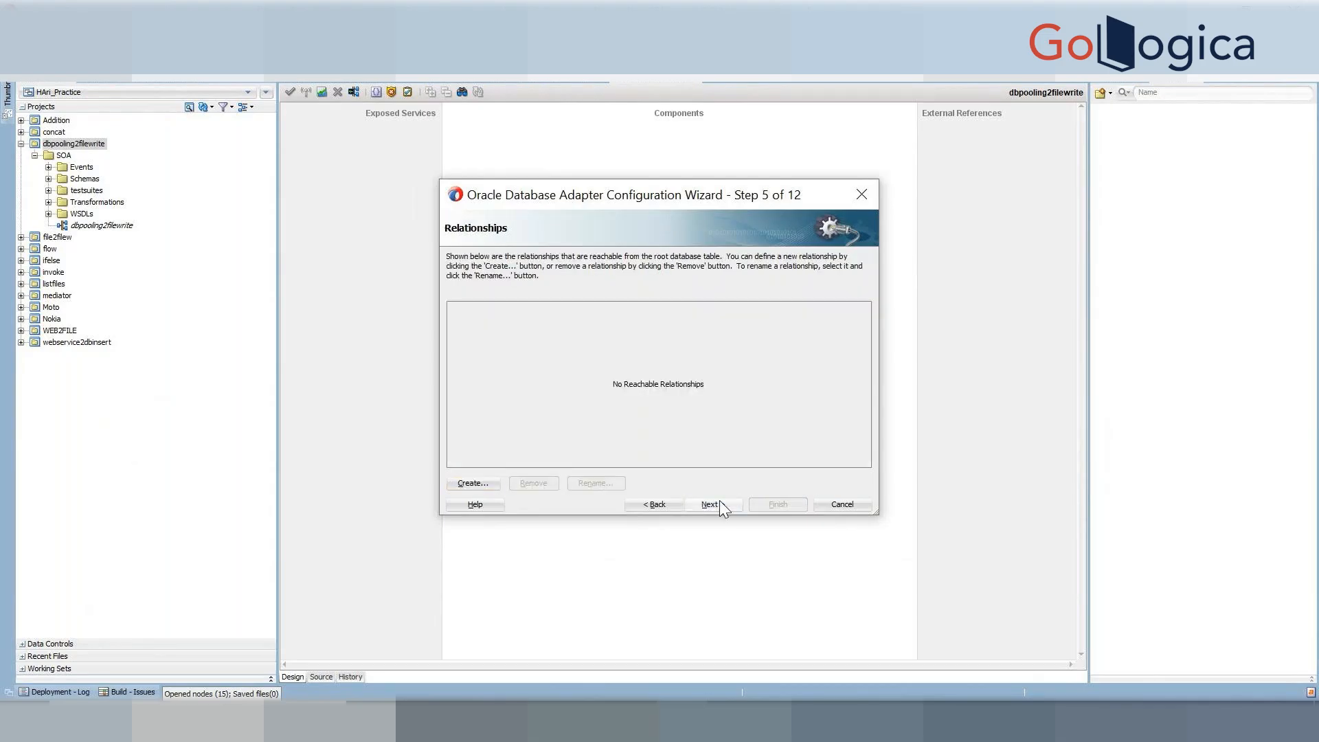
pyautogui.click(720, 503)
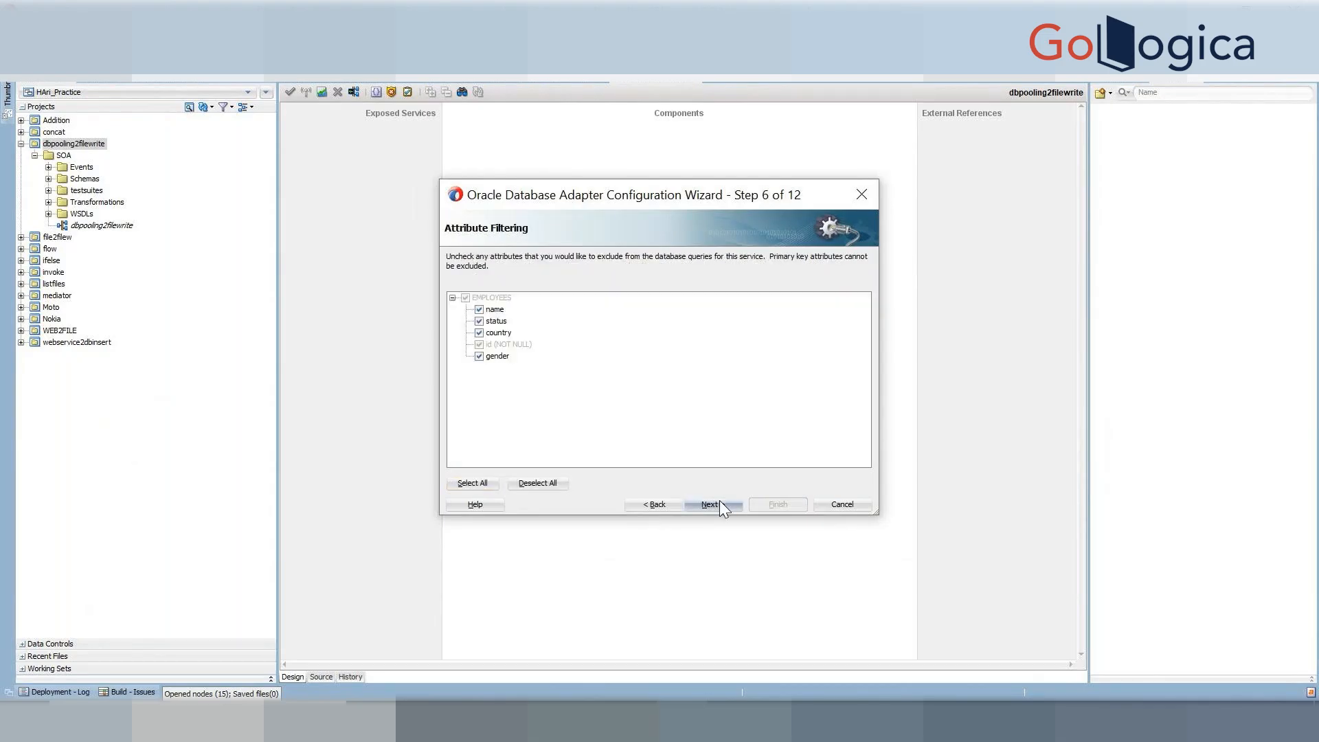
pyautogui.click(720, 503)
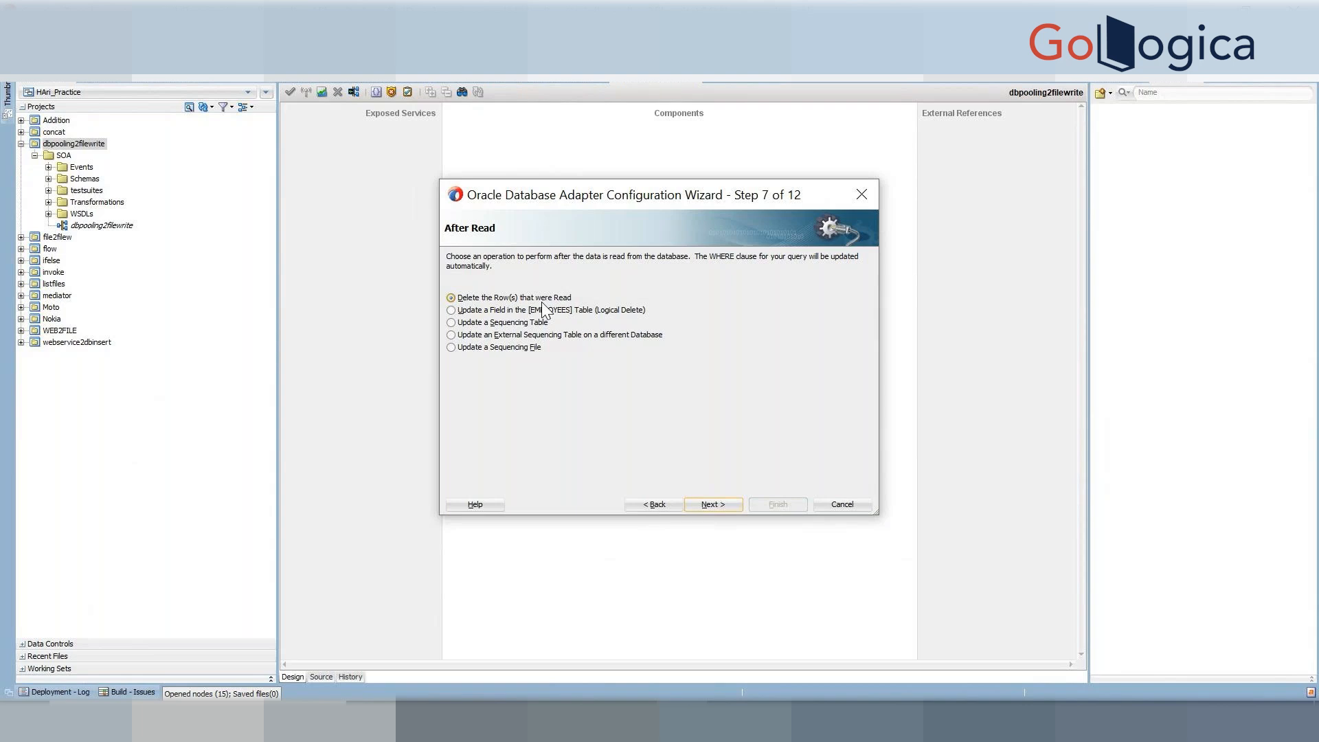
pyautogui.click(514, 310)
pyautogui.click(722, 501)
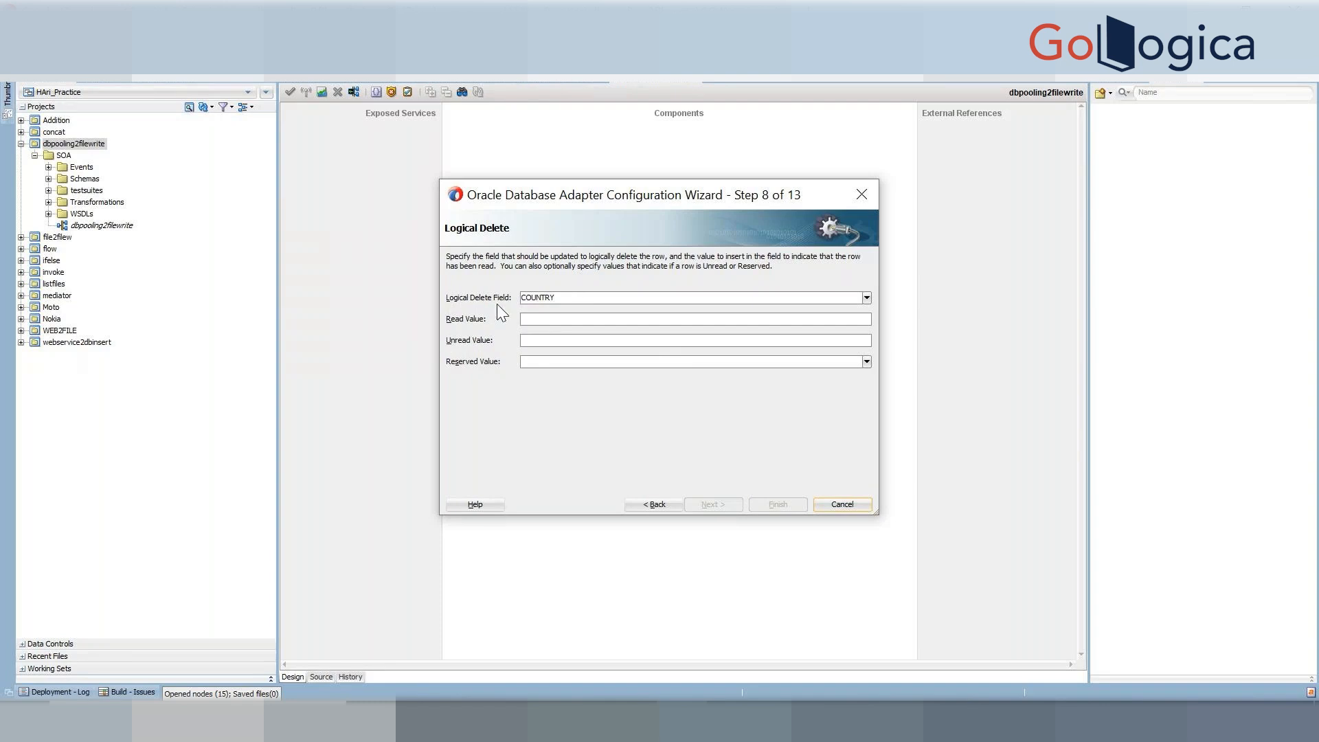
# Step: Set the logical delete field to STATUS, with unread value N and read value Y
pyautogui.click(866, 297)
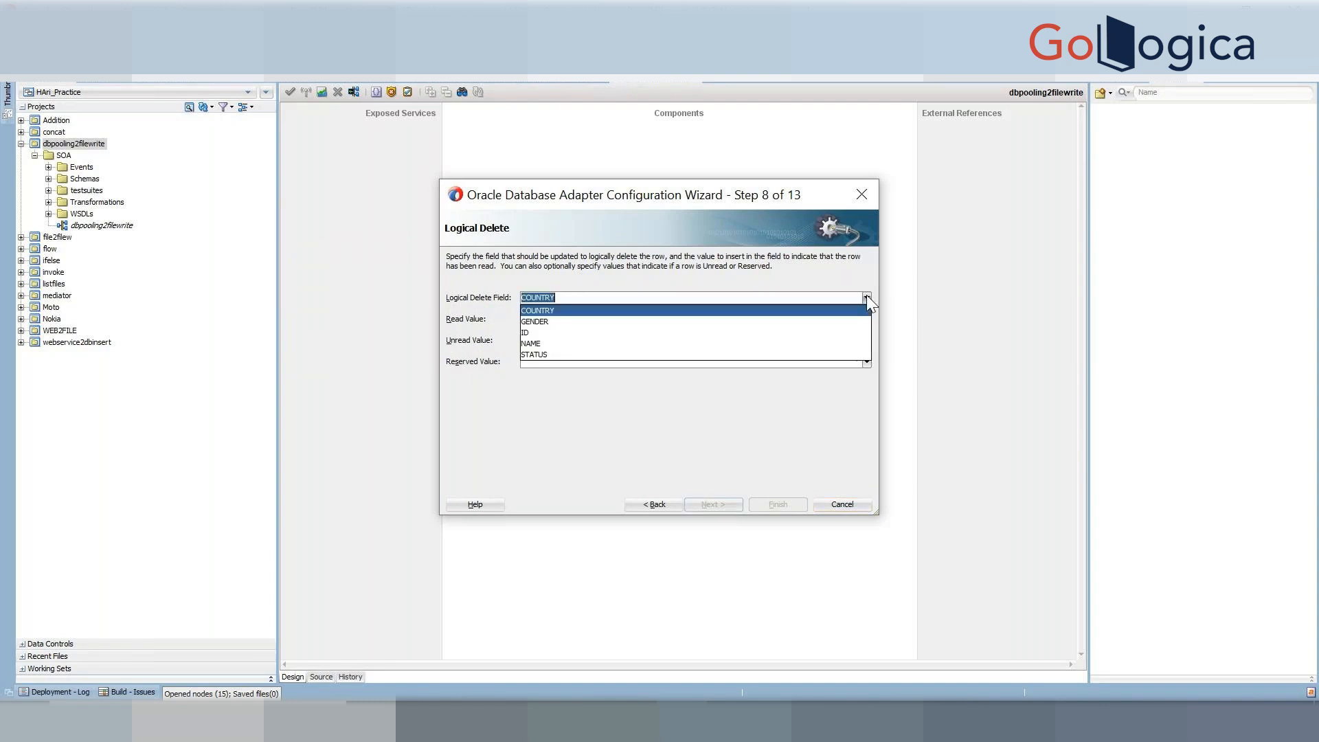
pyautogui.click(634, 355)
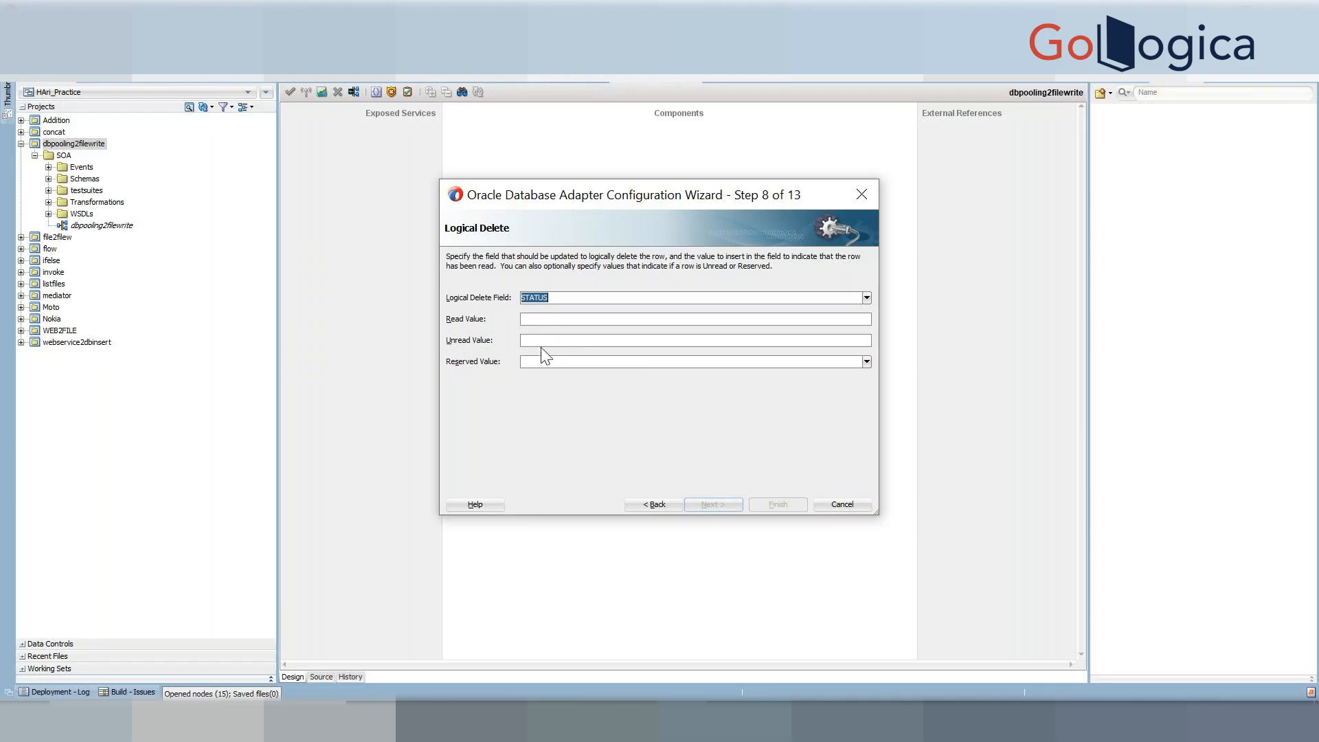
pyautogui.click(554, 344)
pyautogui.write('N')
pyautogui.click(554, 321)
pyautogui.write('Y')
pyautogui.click(723, 506)
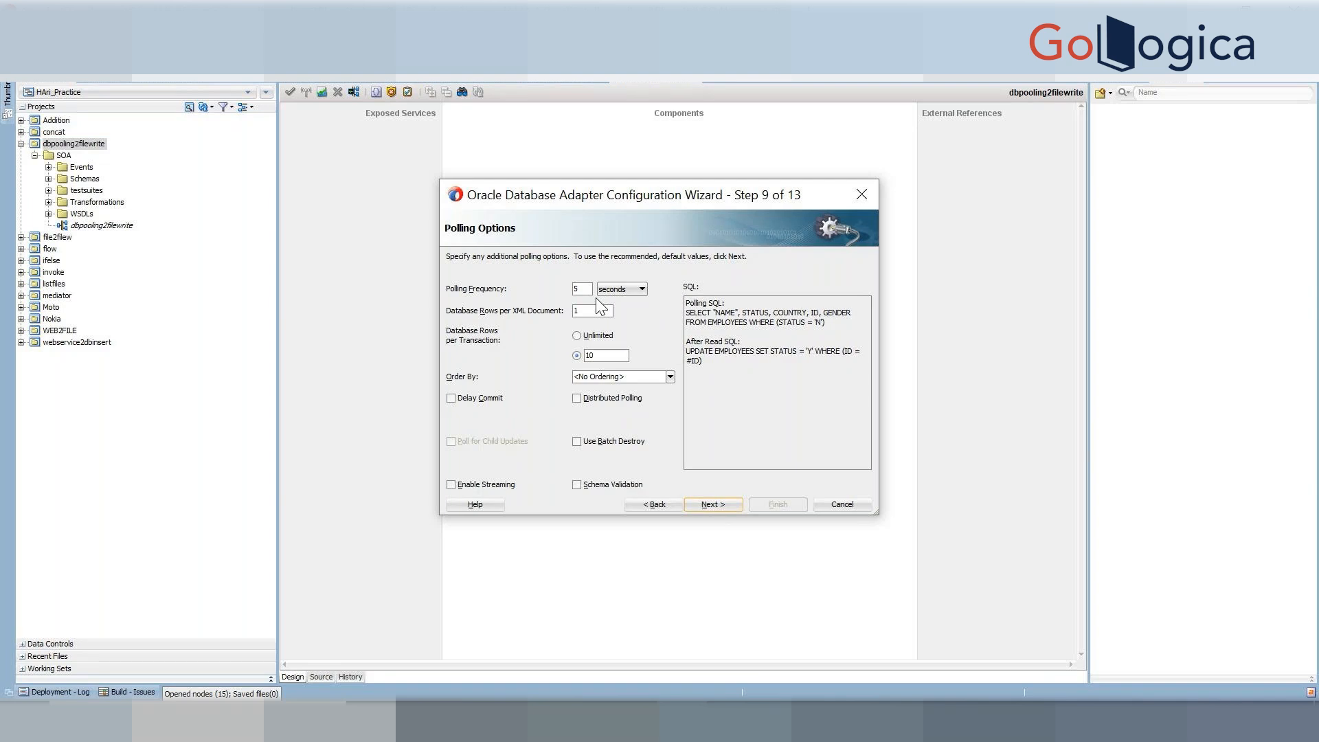
# Step: Accept the default polling, selection, advanced and JCA endpoint settings, and finish the database adapter
pyautogui.click(715, 502)
pyautogui.click(715, 502)
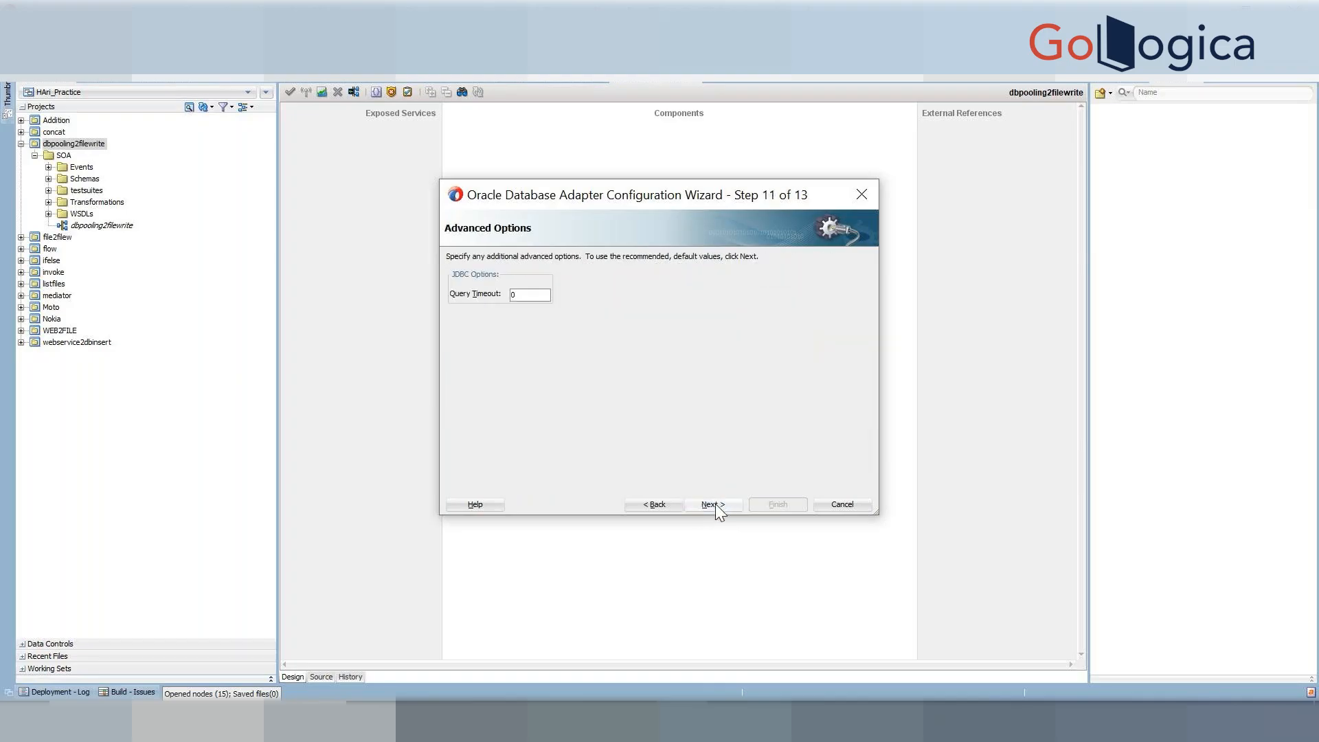
pyautogui.click(715, 504)
pyautogui.click(715, 505)
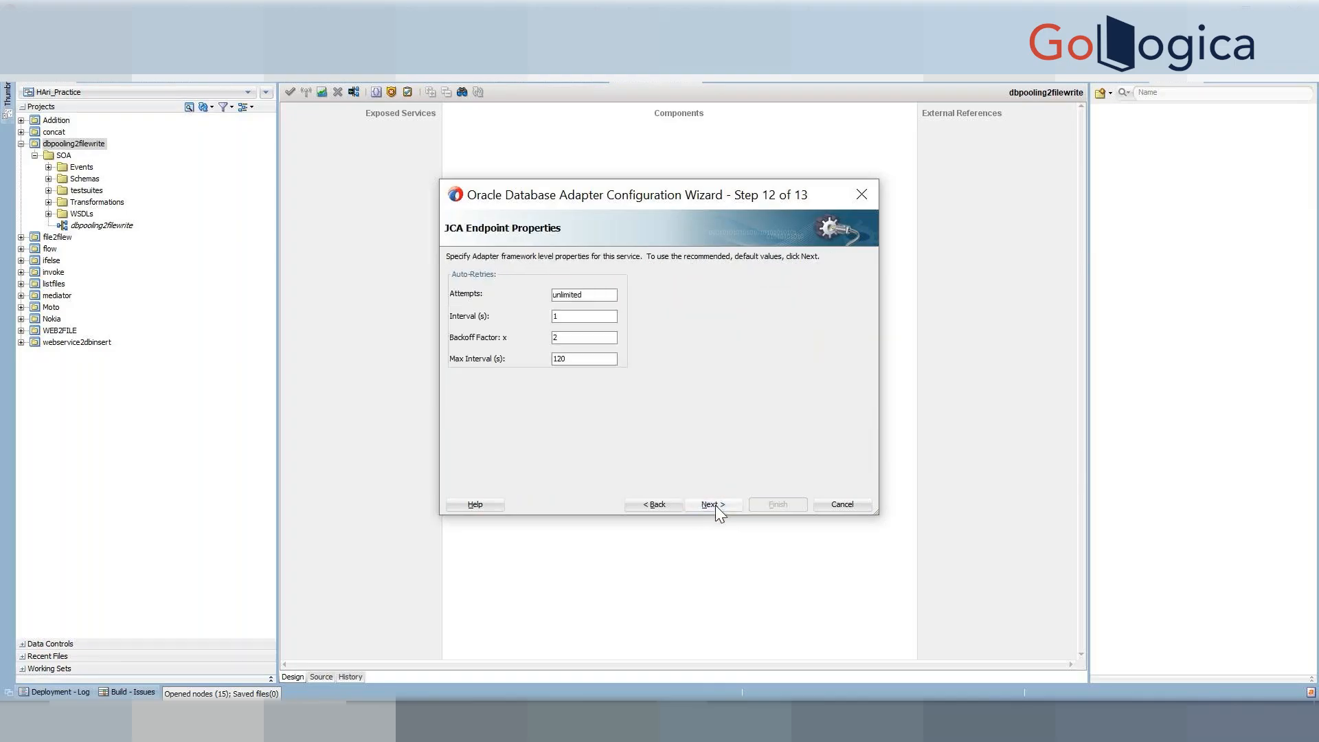
pyautogui.click(715, 505)
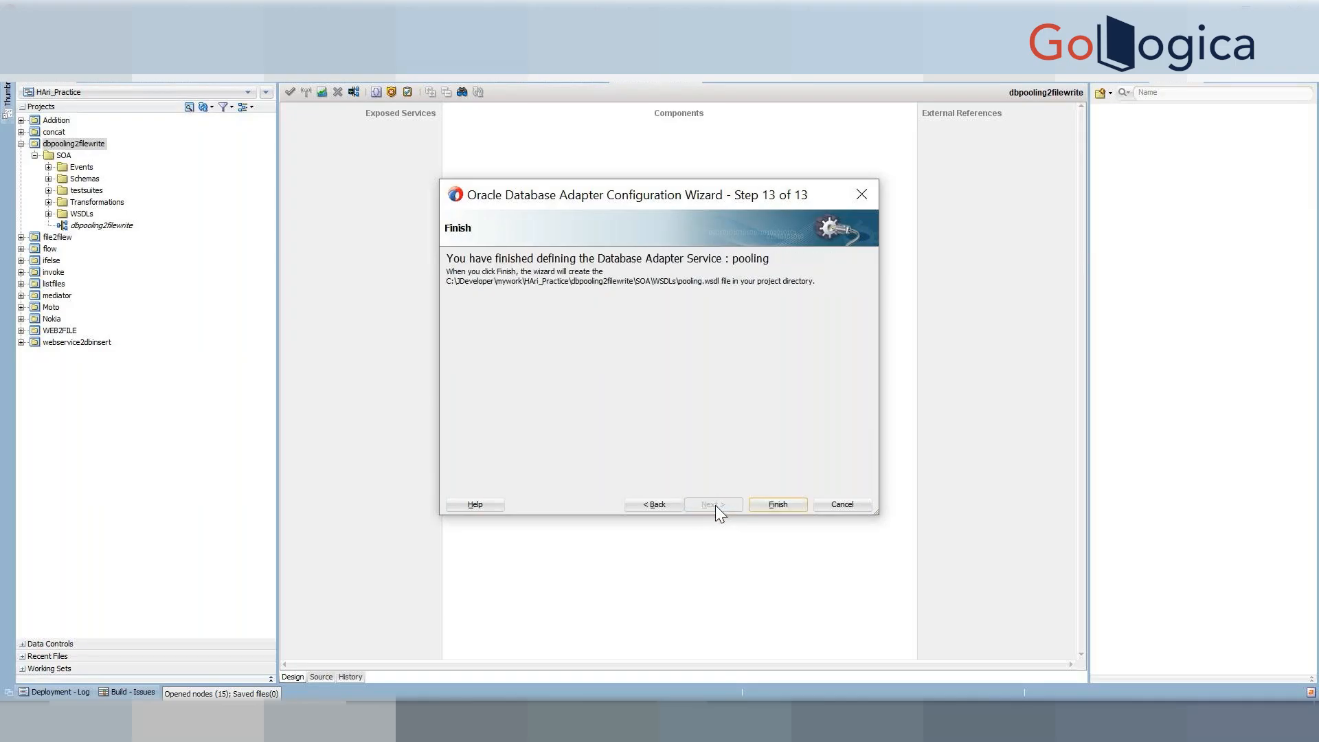
pyautogui.click(788, 500)
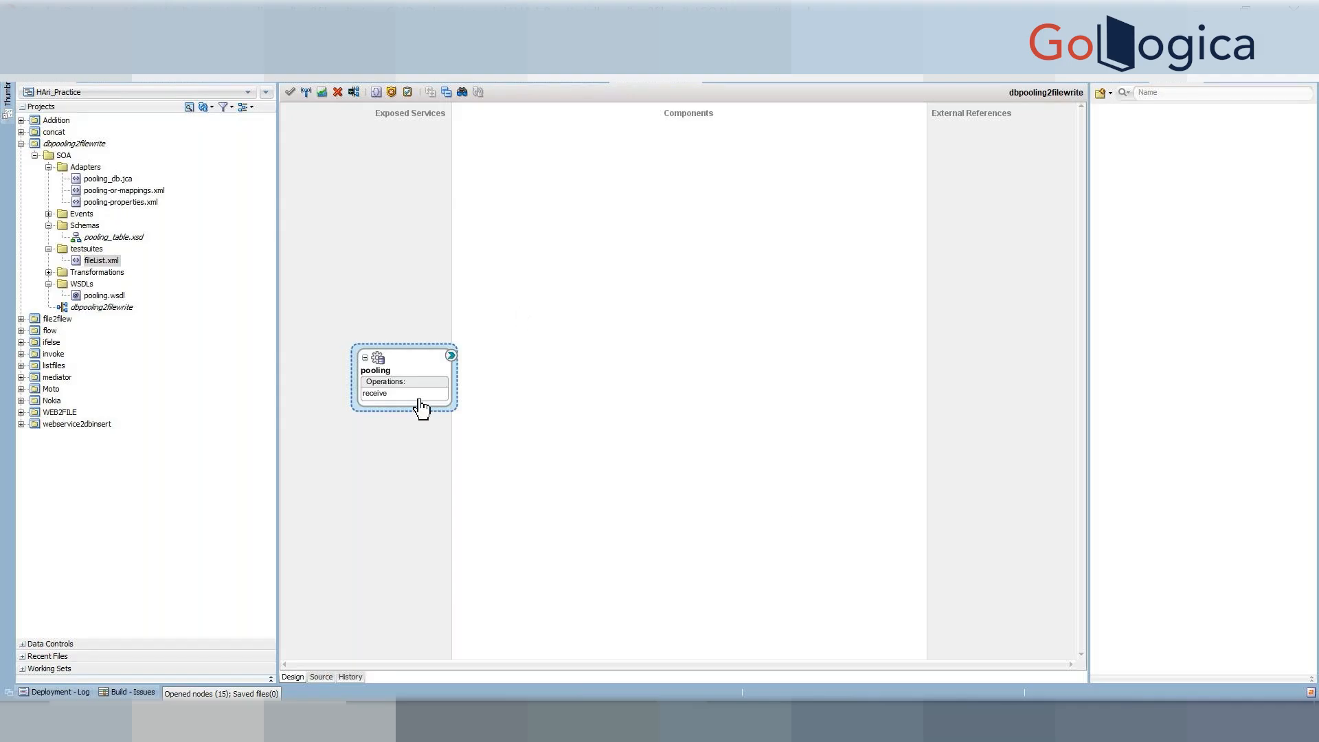
# Step: Add a File adapter named write to the external references, keeping JNDI name eis/FileAdapter and choosing the Write File operation
pyautogui.click(1109, 80)
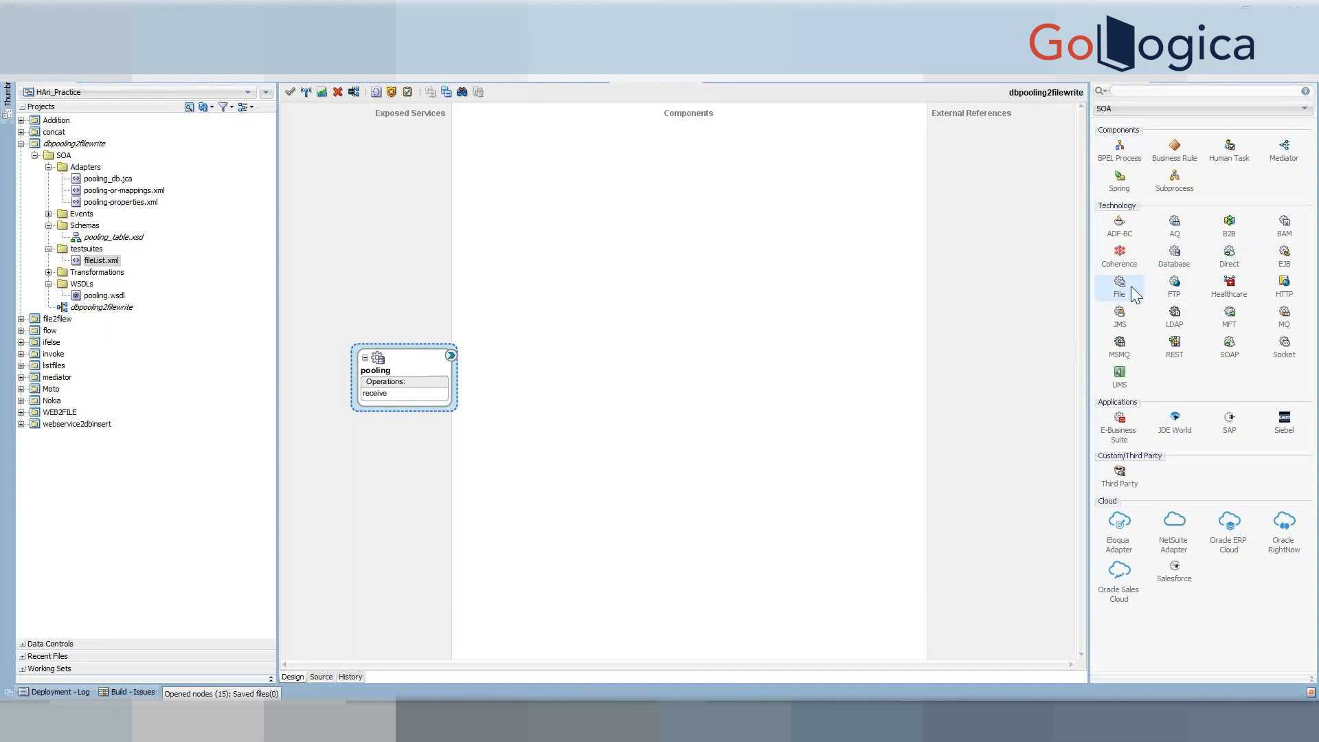
pyautogui.moveTo(1116, 289); pyautogui.dragTo(1006, 344)
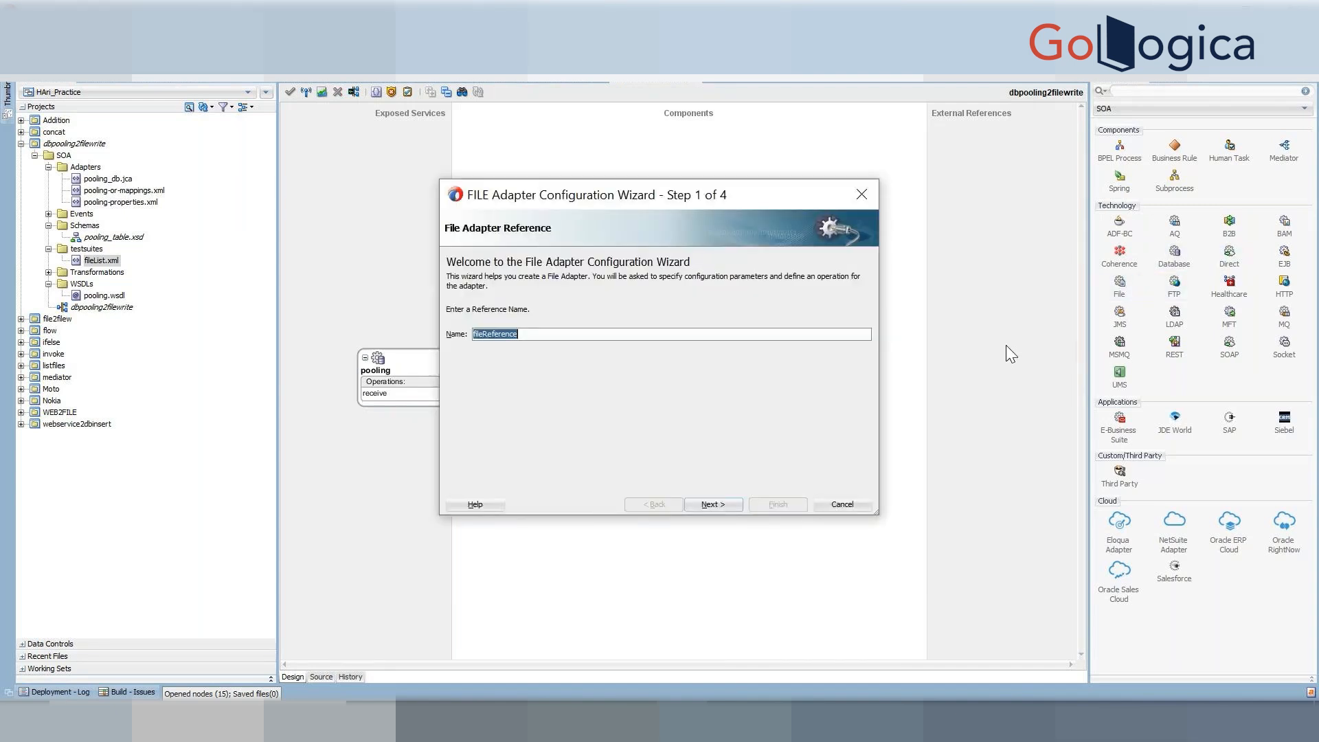
pyautogui.write('write')
pyautogui.click(712, 504)
pyautogui.click(712, 504)
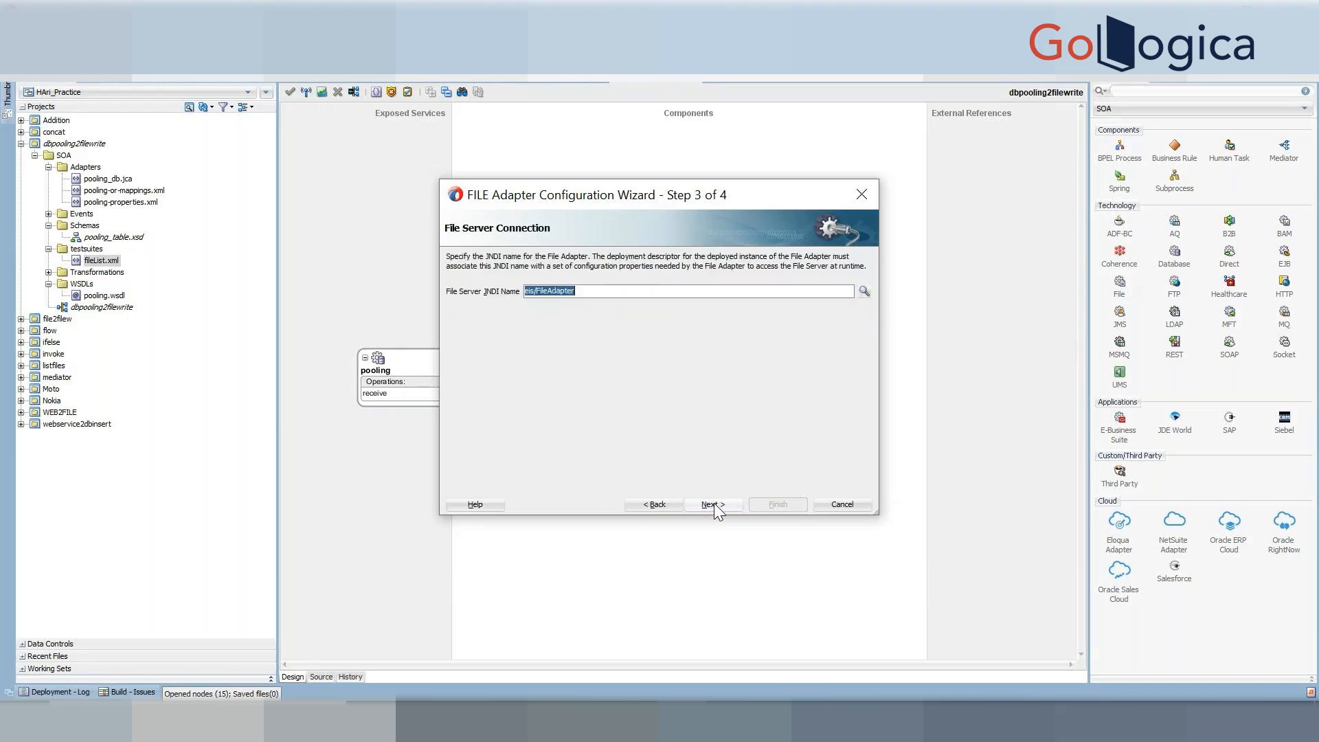
pyautogui.click(714, 503)
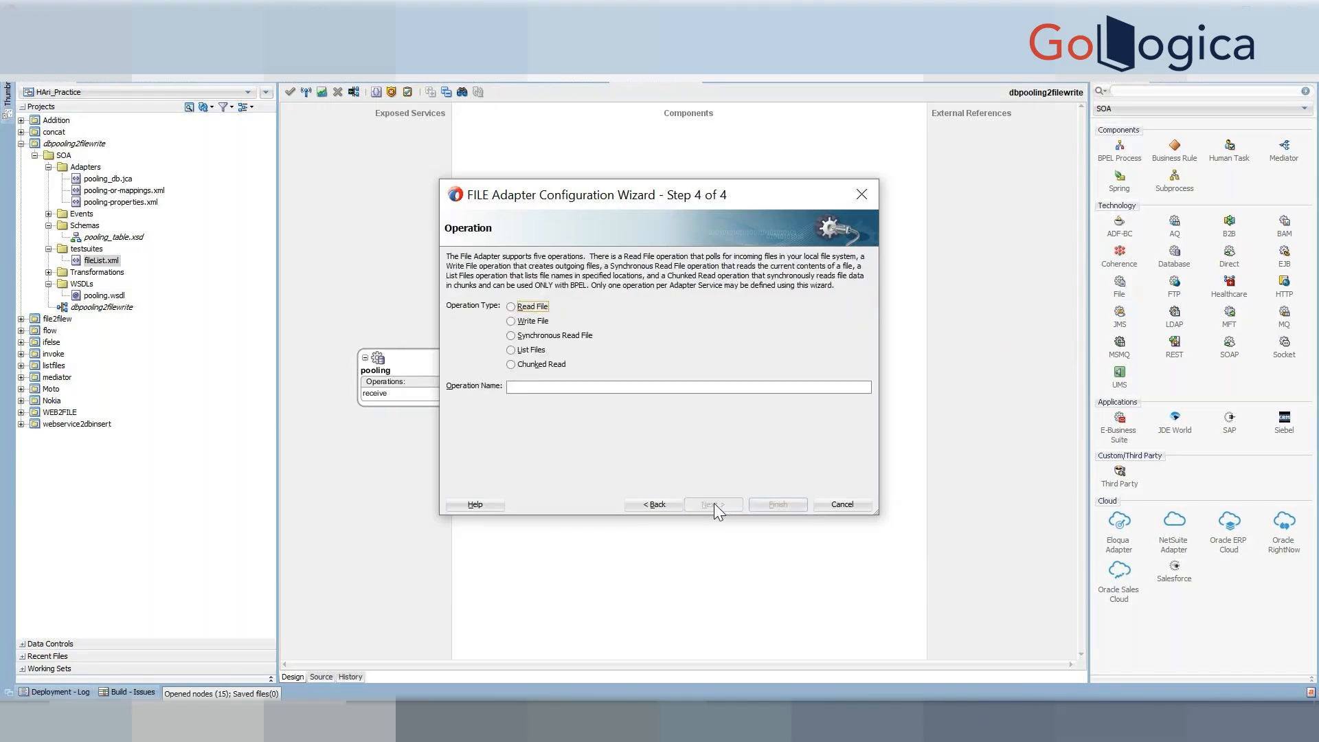
pyautogui.click(512, 321)
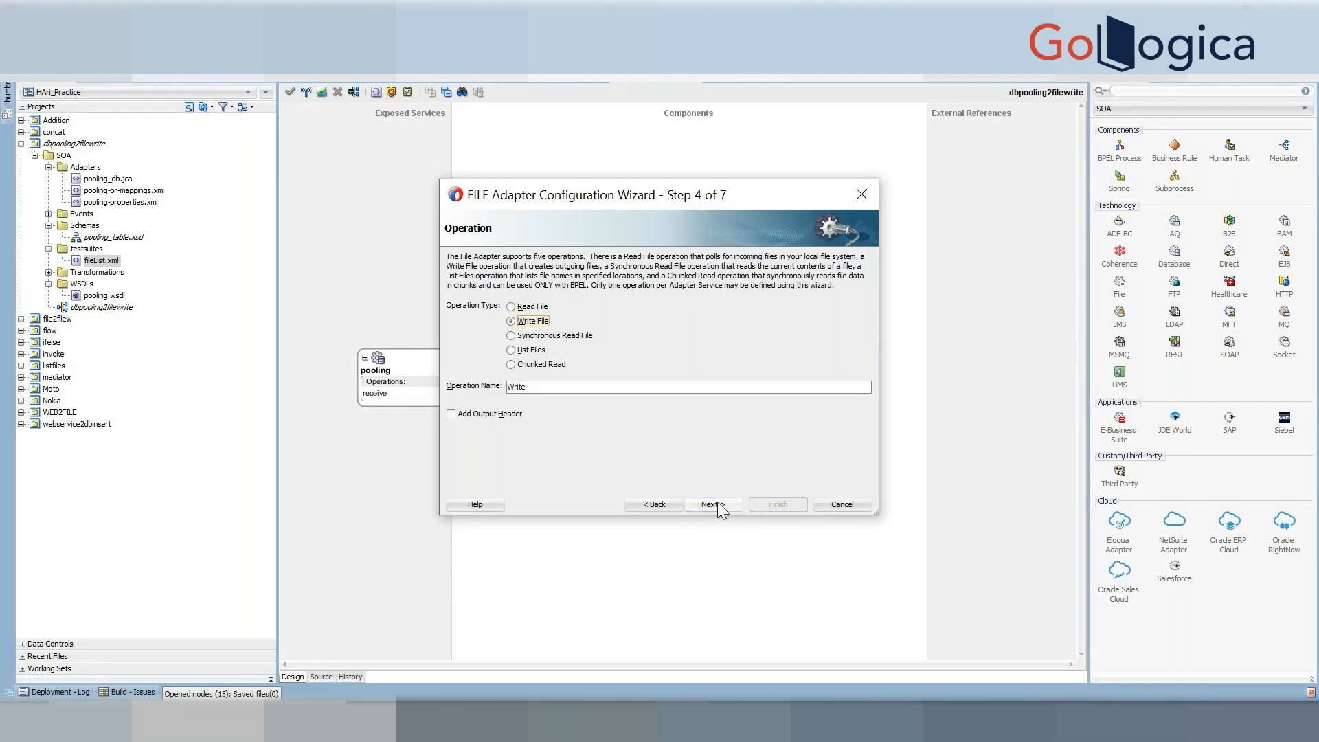
pyautogui.click(718, 507)
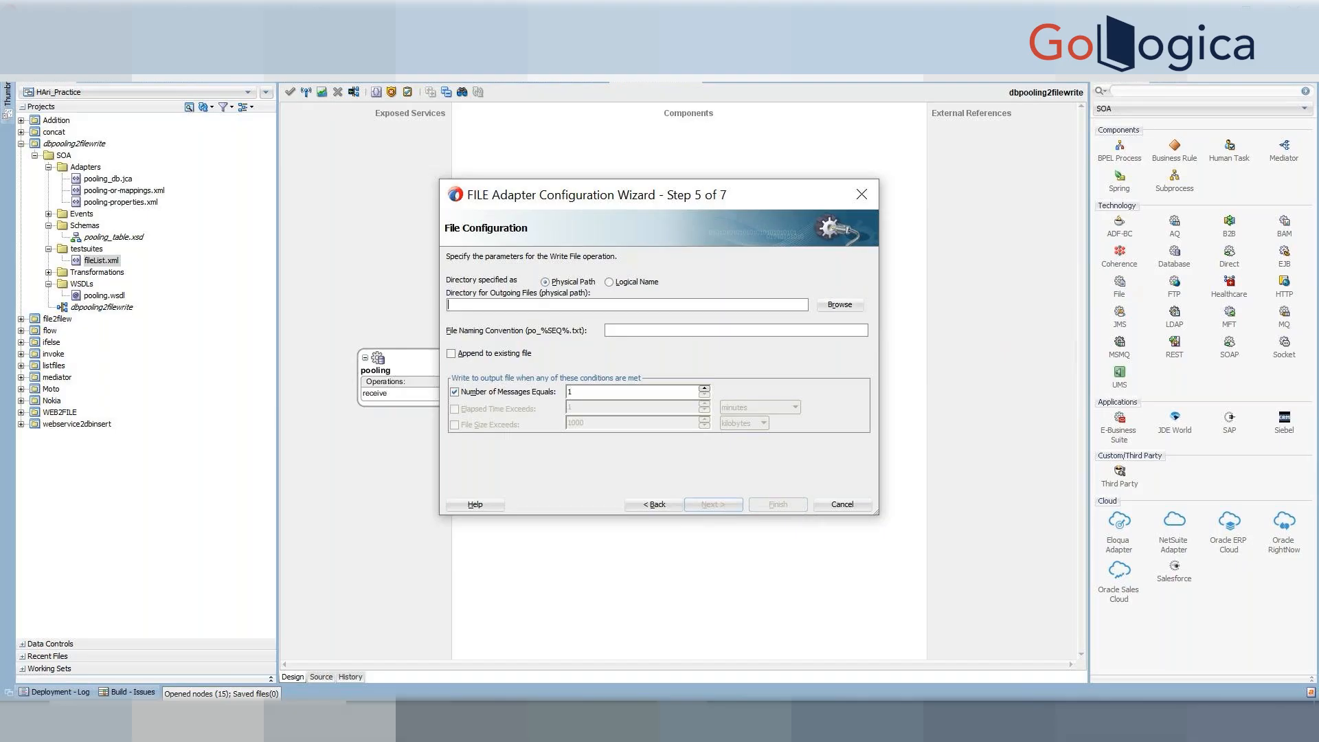
# Step: Set the directory for outgoing files to D:\Hari\write
pyautogui.click(831, 309)
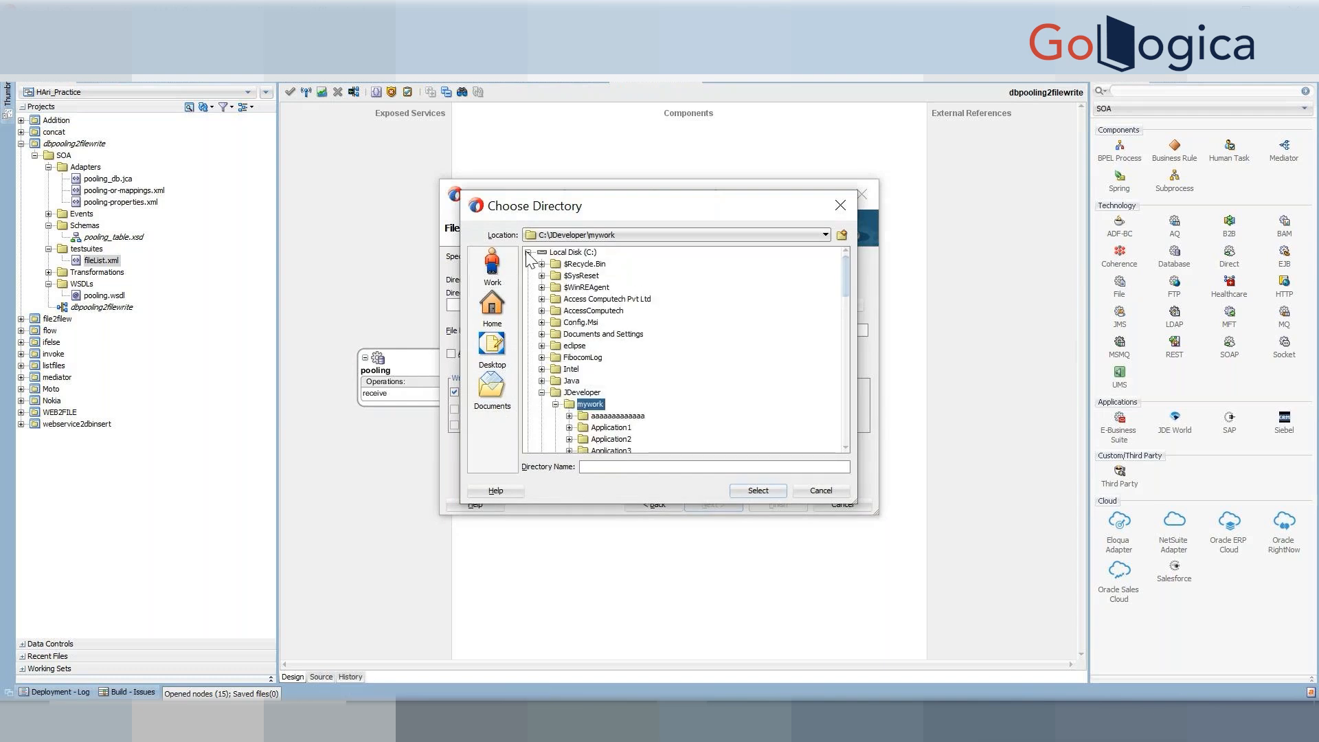
pyautogui.click(527, 252)
pyautogui.click(528, 263)
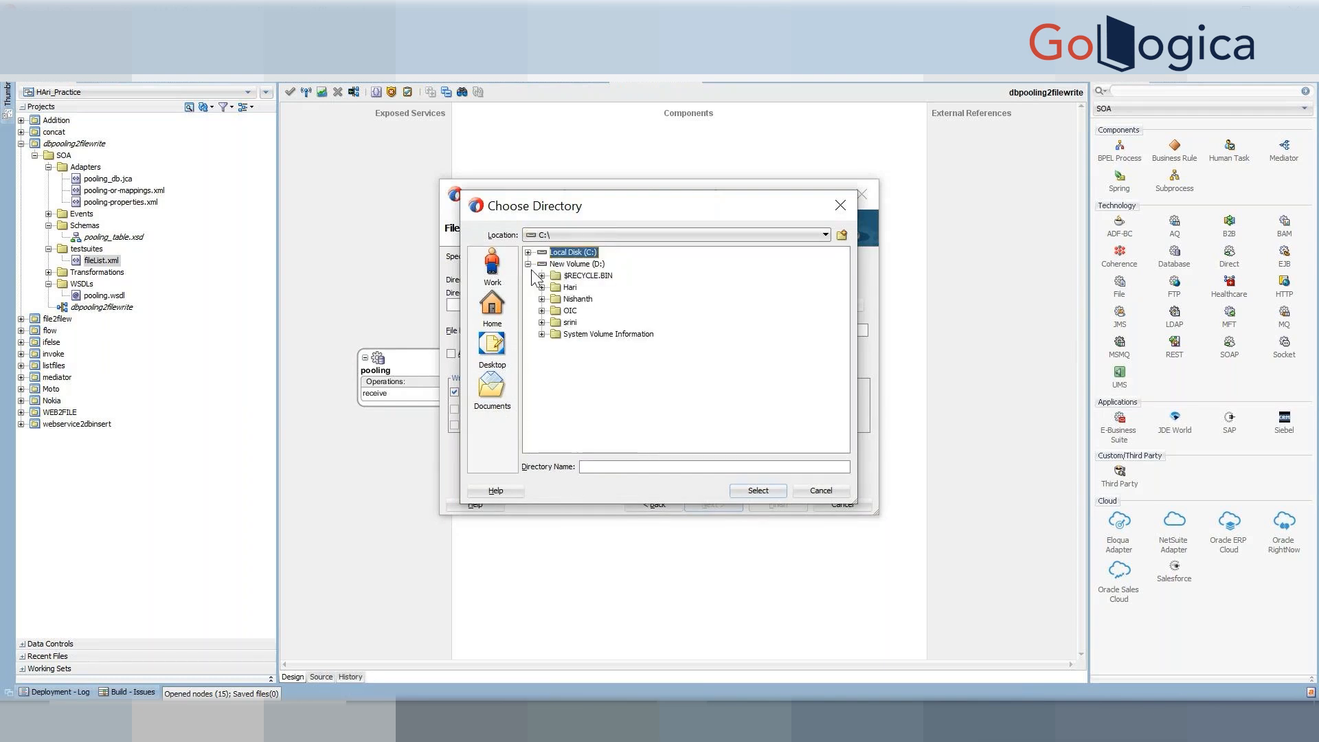
pyautogui.click(541, 287)
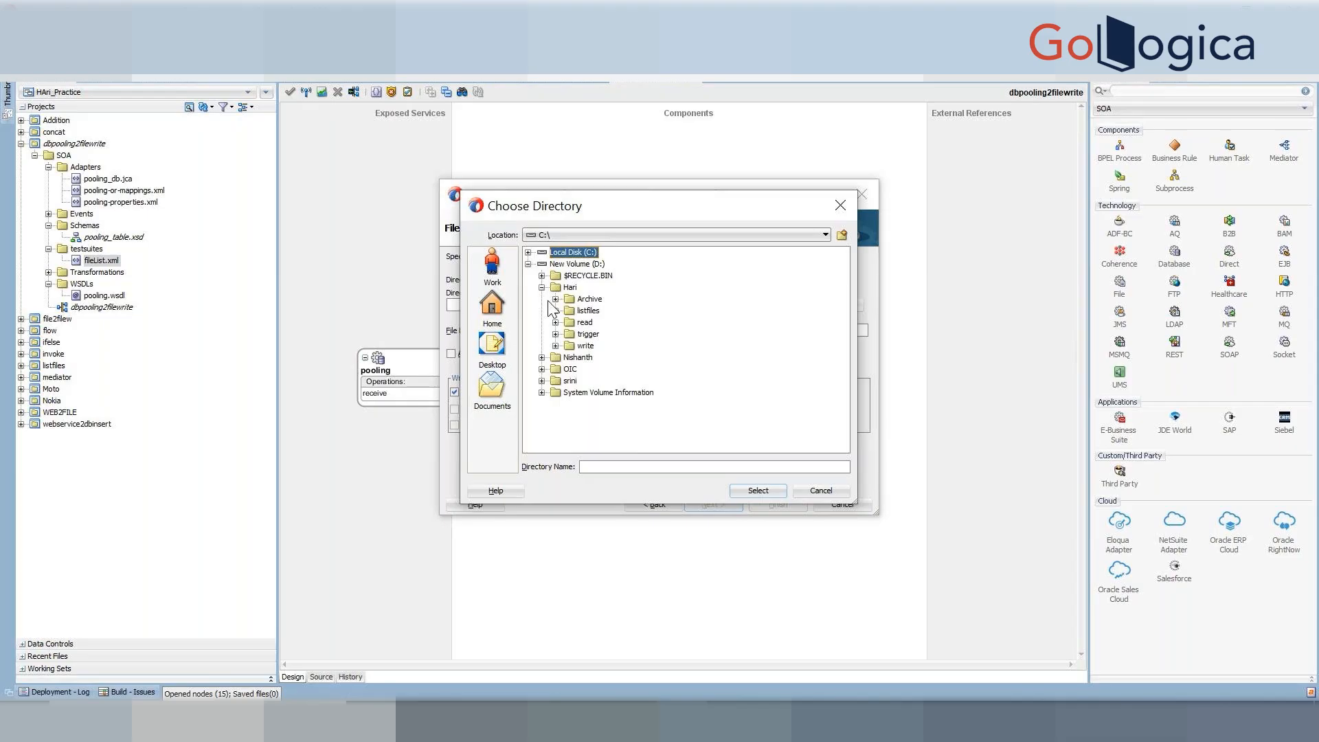
pyautogui.click(585, 345)
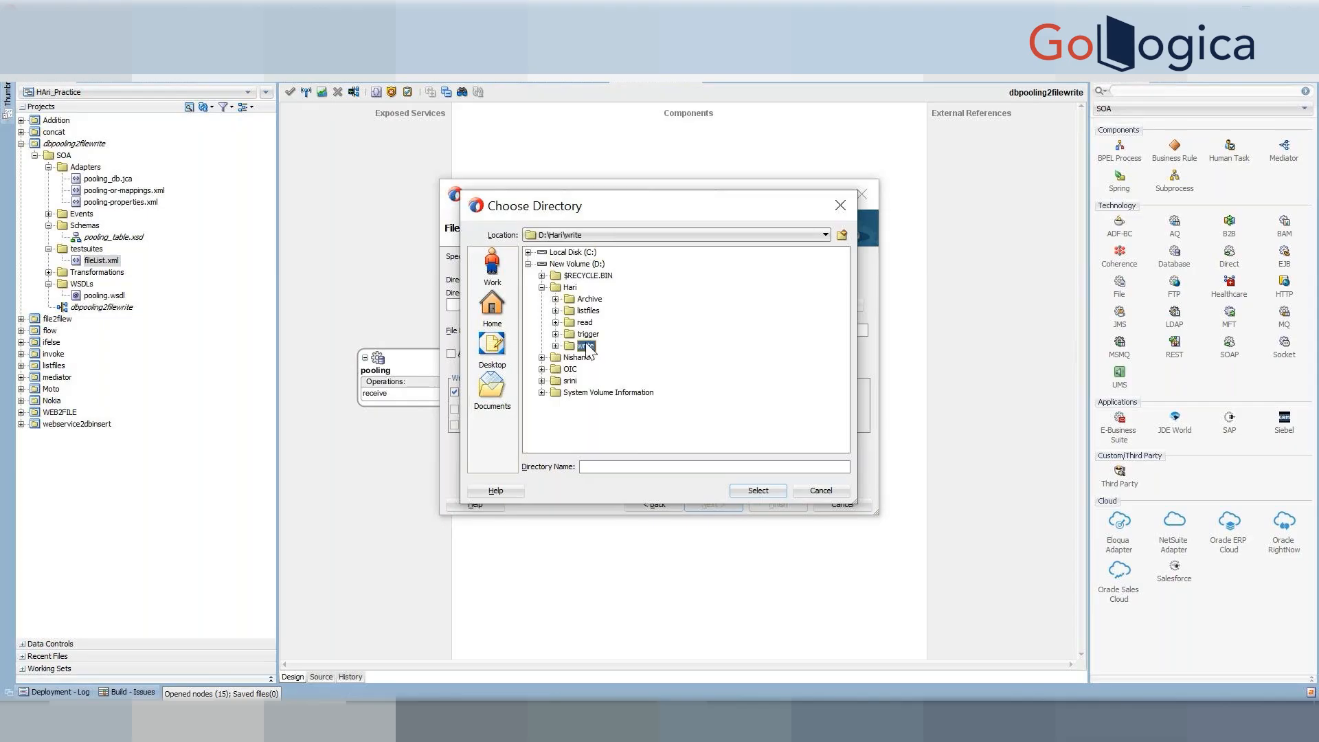
pyautogui.click(750, 493)
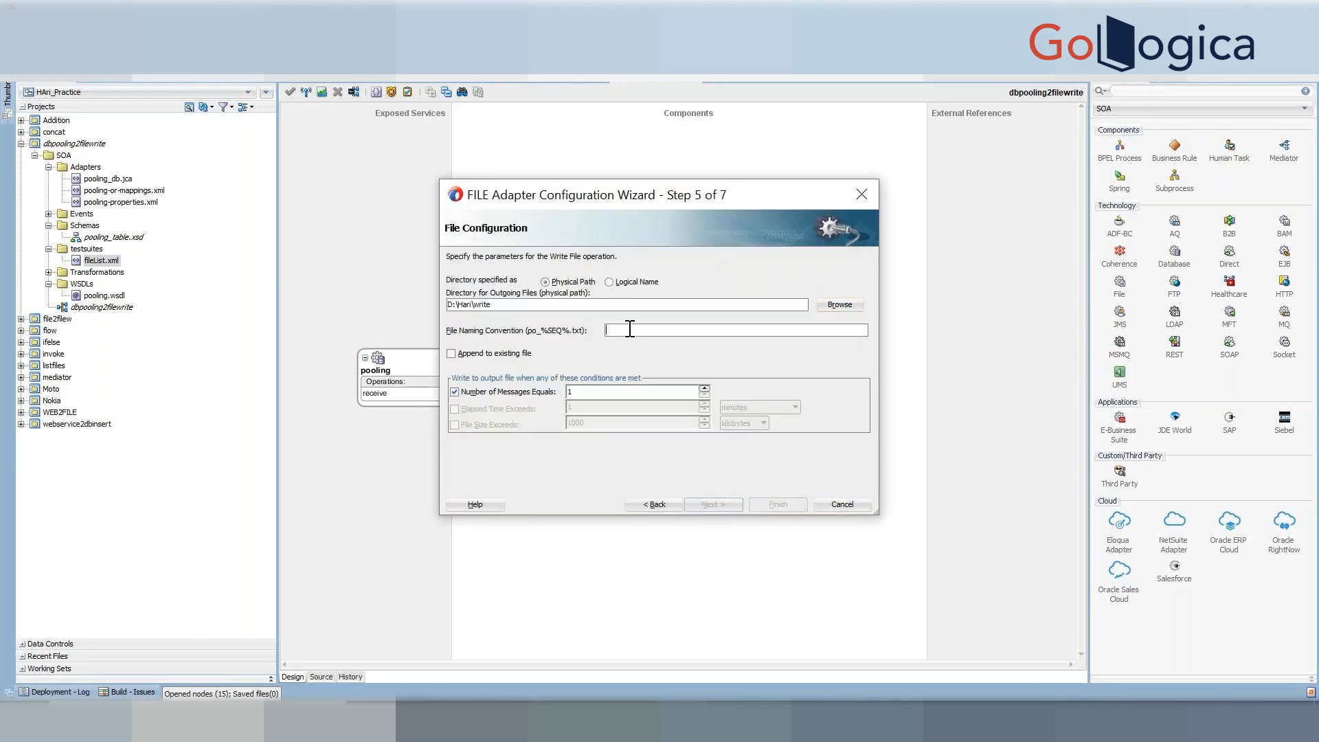
# Step: Set the outgoing file naming convention to dbwrite.csv and have the adapter append to the existing file
pyautogui.write('dbwrite.csv')
pyautogui.click(502, 356)
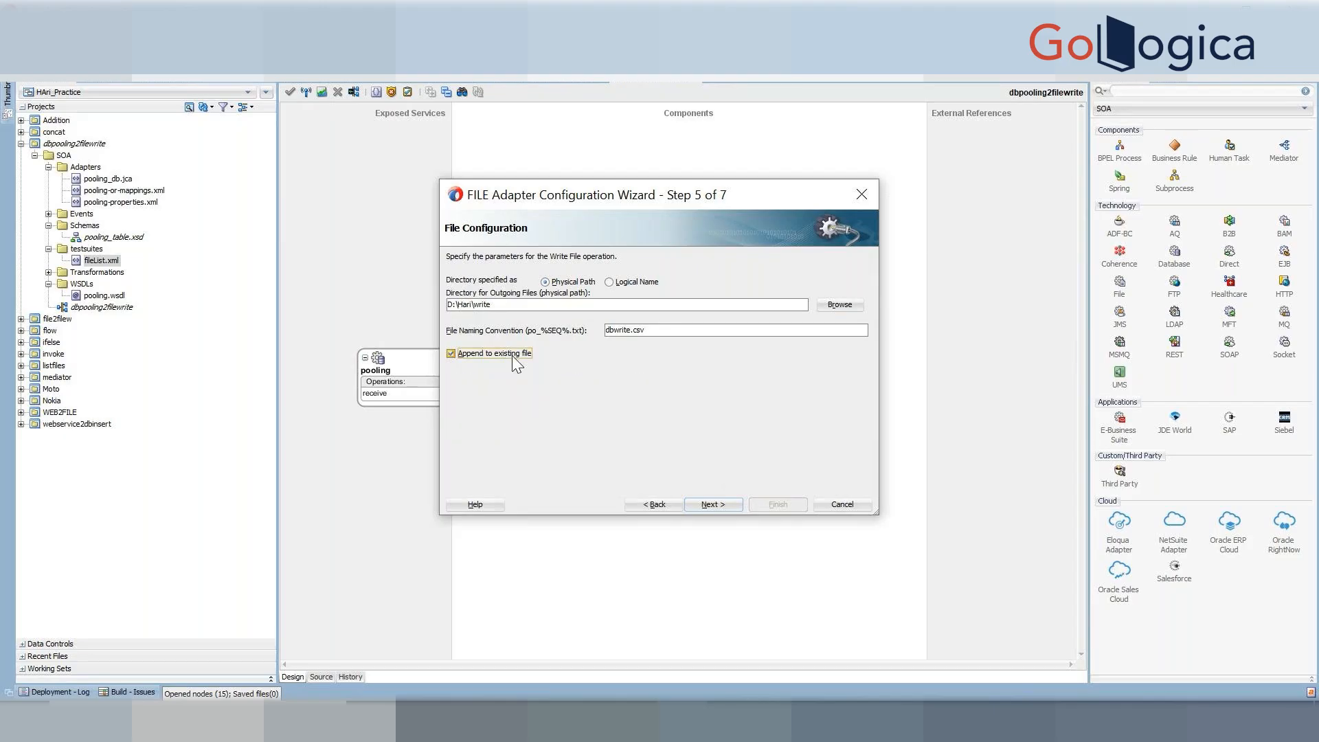
pyautogui.click(709, 506)
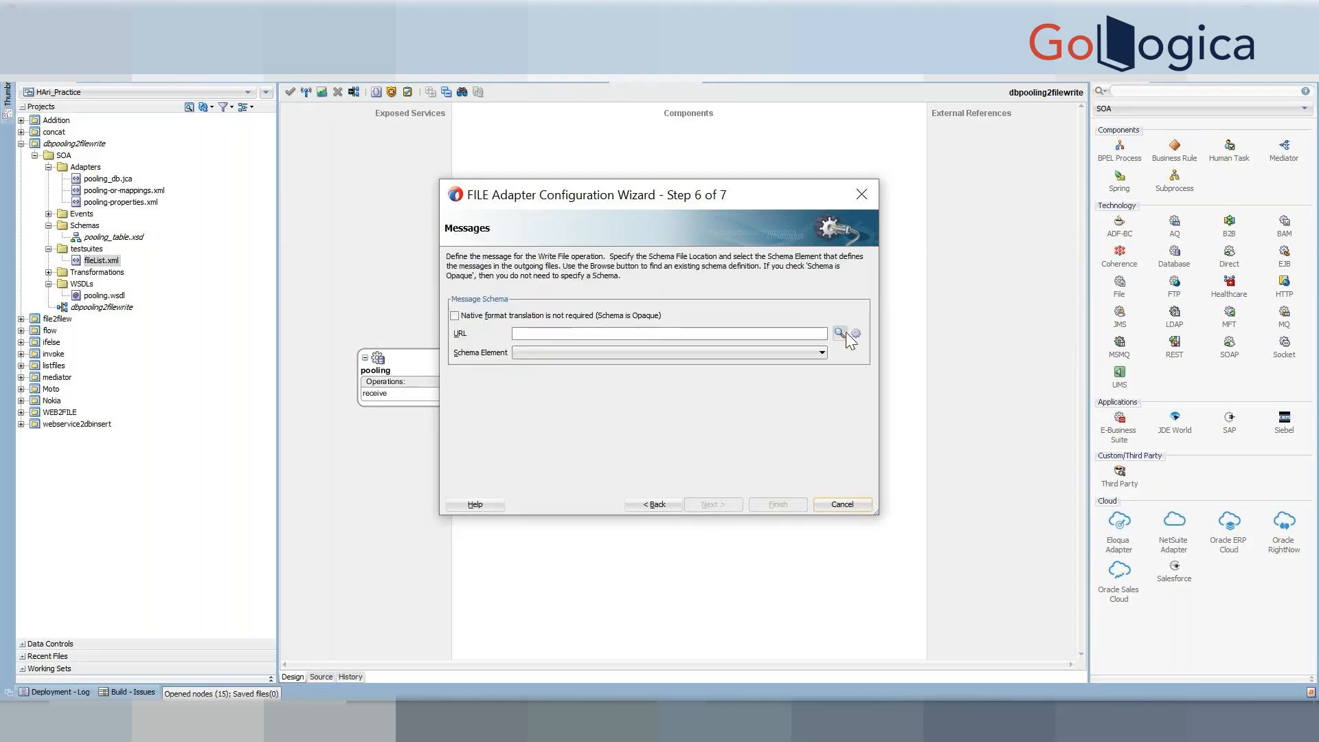
# Step: Start building a native format schema for the Write File message, keeping the Delimited file type
pyautogui.click(855, 334)
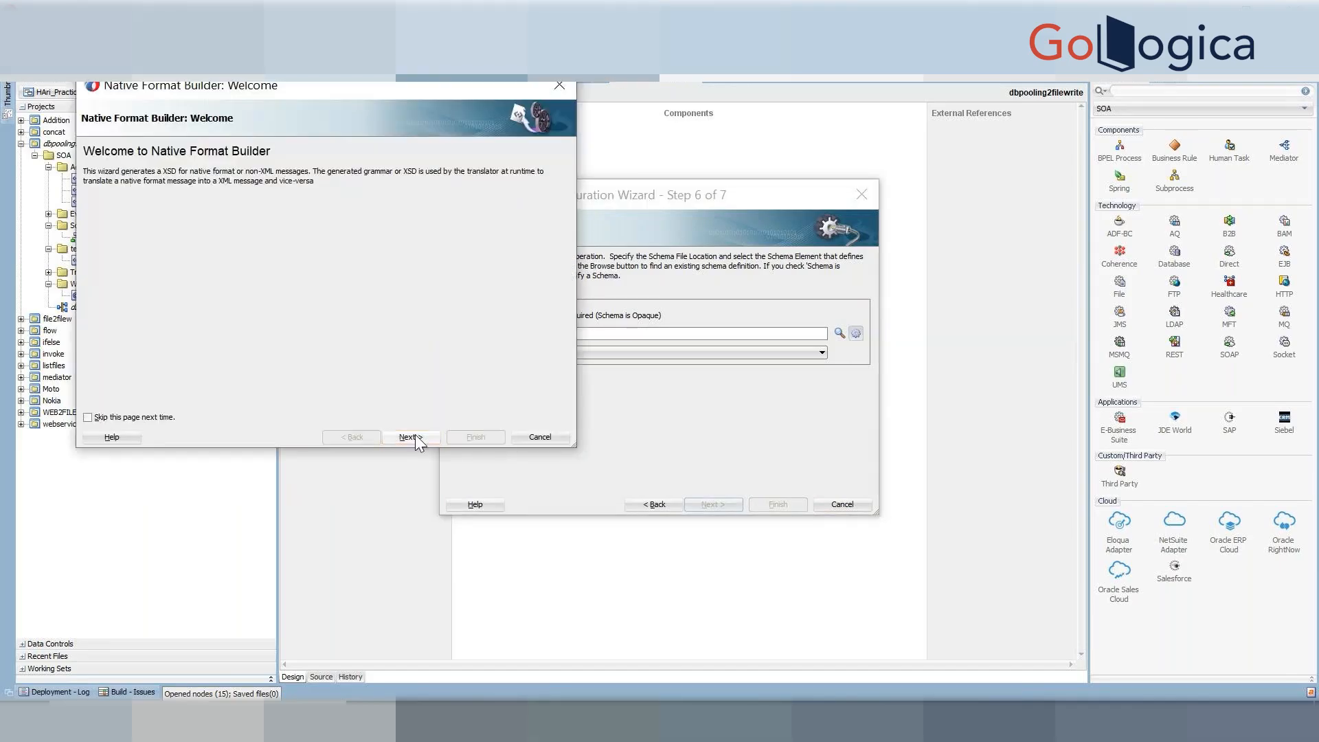
pyautogui.click(415, 436)
pyautogui.click(415, 435)
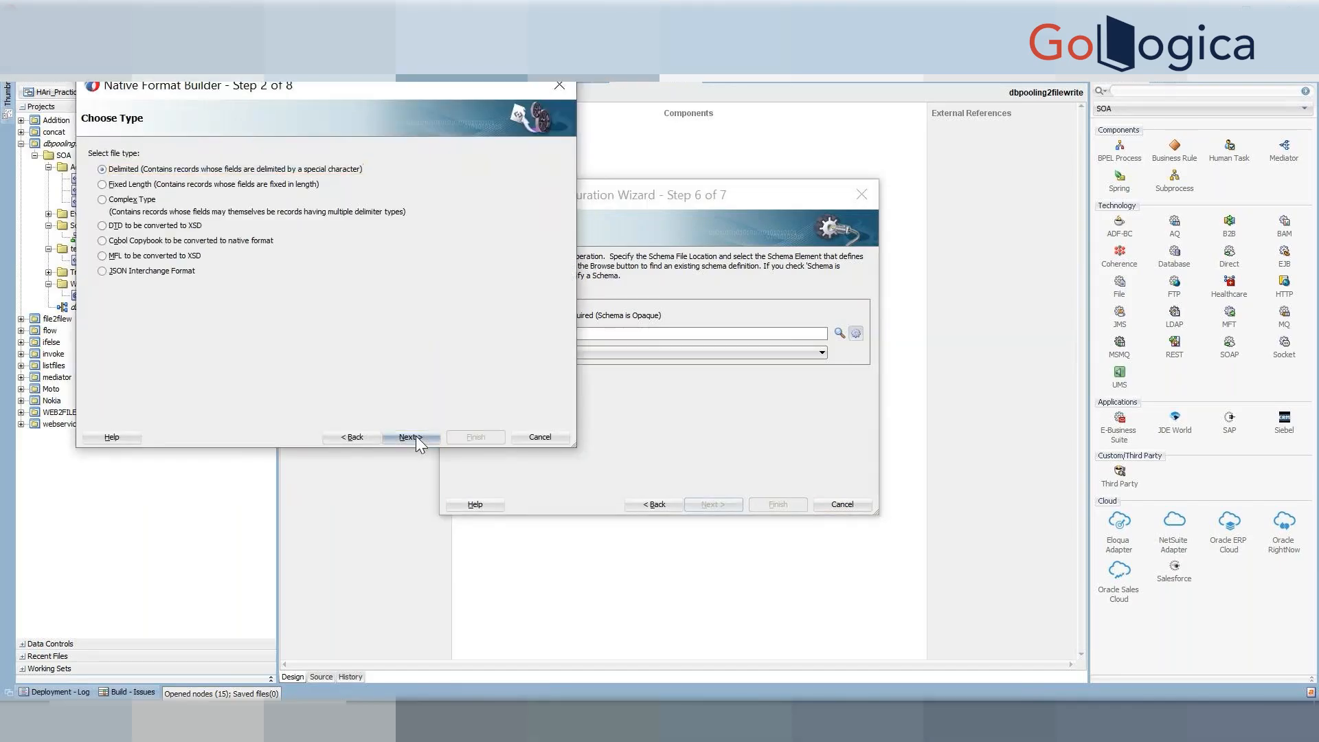
pyautogui.click(415, 436)
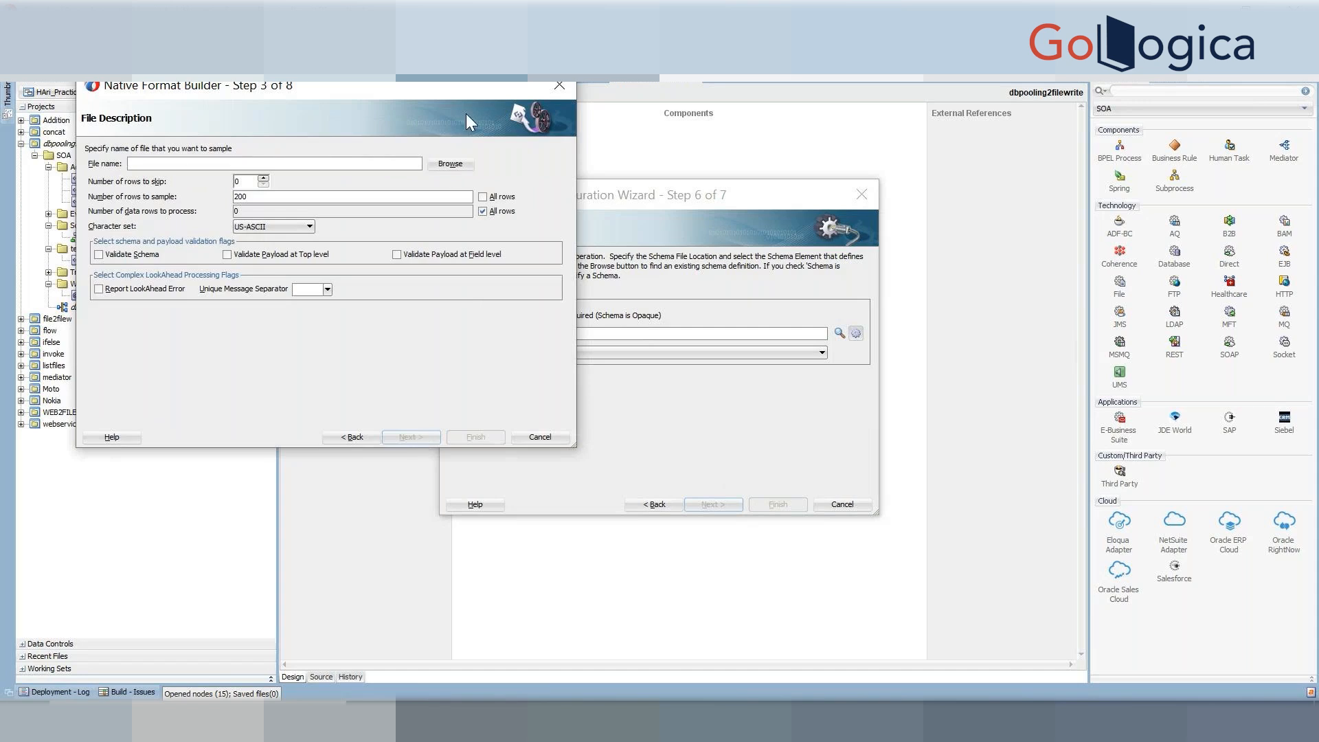
# Step: Choose emp.csv from the csv folder in Downloads as the sample file, keeping the default row and character set options
pyautogui.click(450, 164)
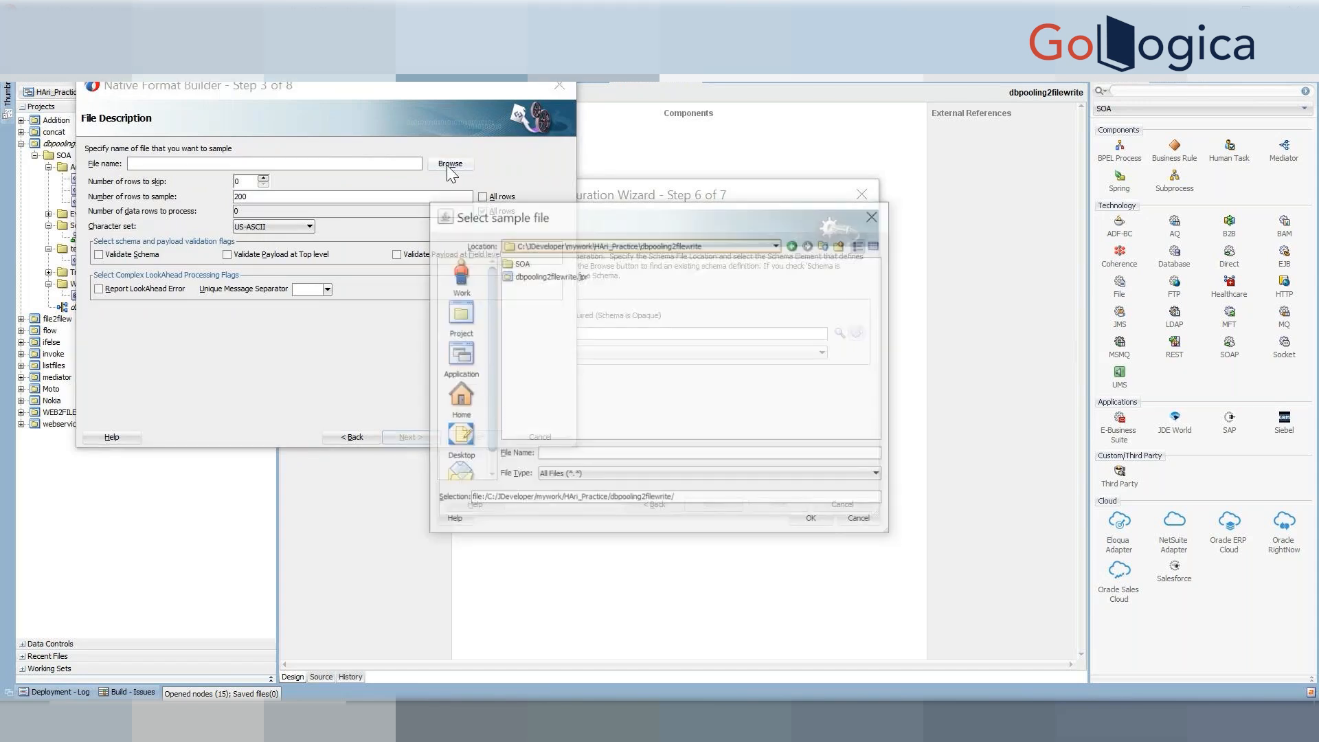
pyautogui.click(465, 403)
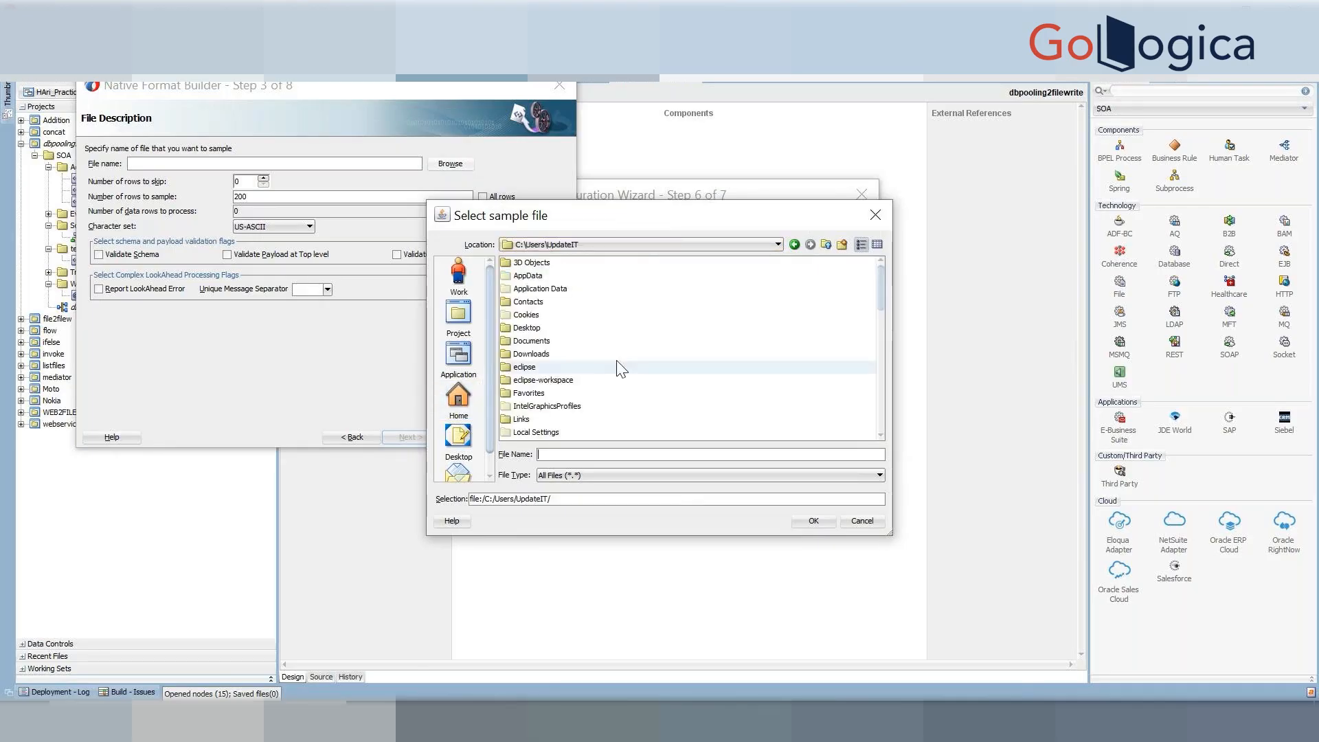
pyautogui.doubleClick(543, 354)
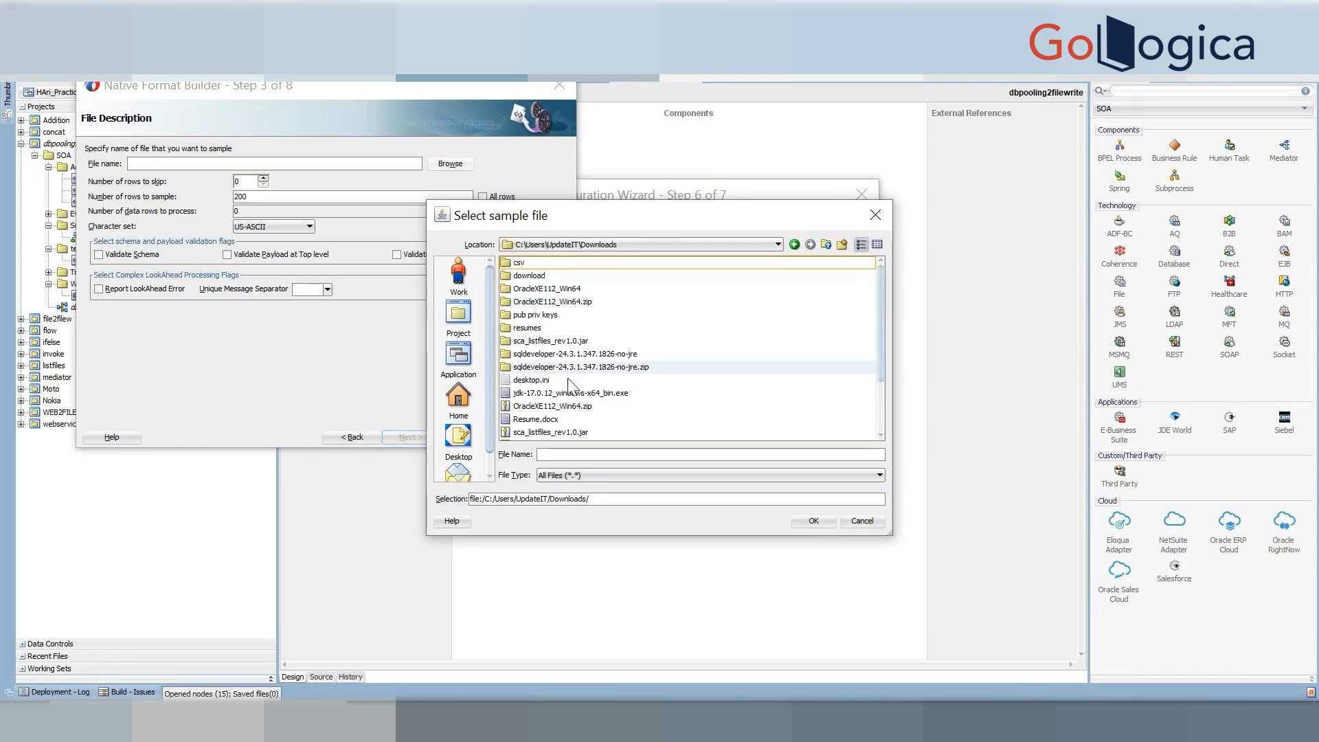
pyautogui.click(543, 261)
pyautogui.doubleClick(541, 259)
pyautogui.click(542, 275)
pyautogui.click(815, 520)
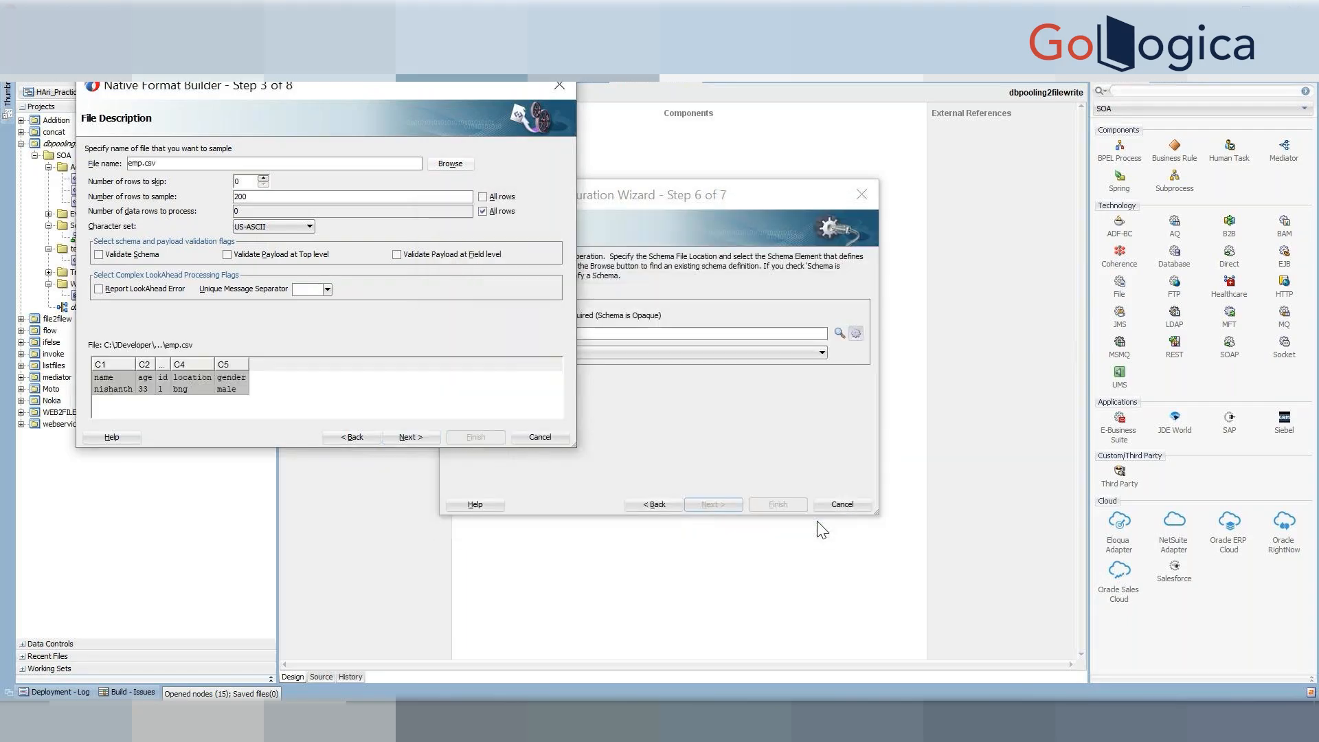
pyautogui.click(410, 438)
# Step: Specify that the file contains only one record, name the record element employees, and accept the default delimiters
pyautogui.click(176, 169)
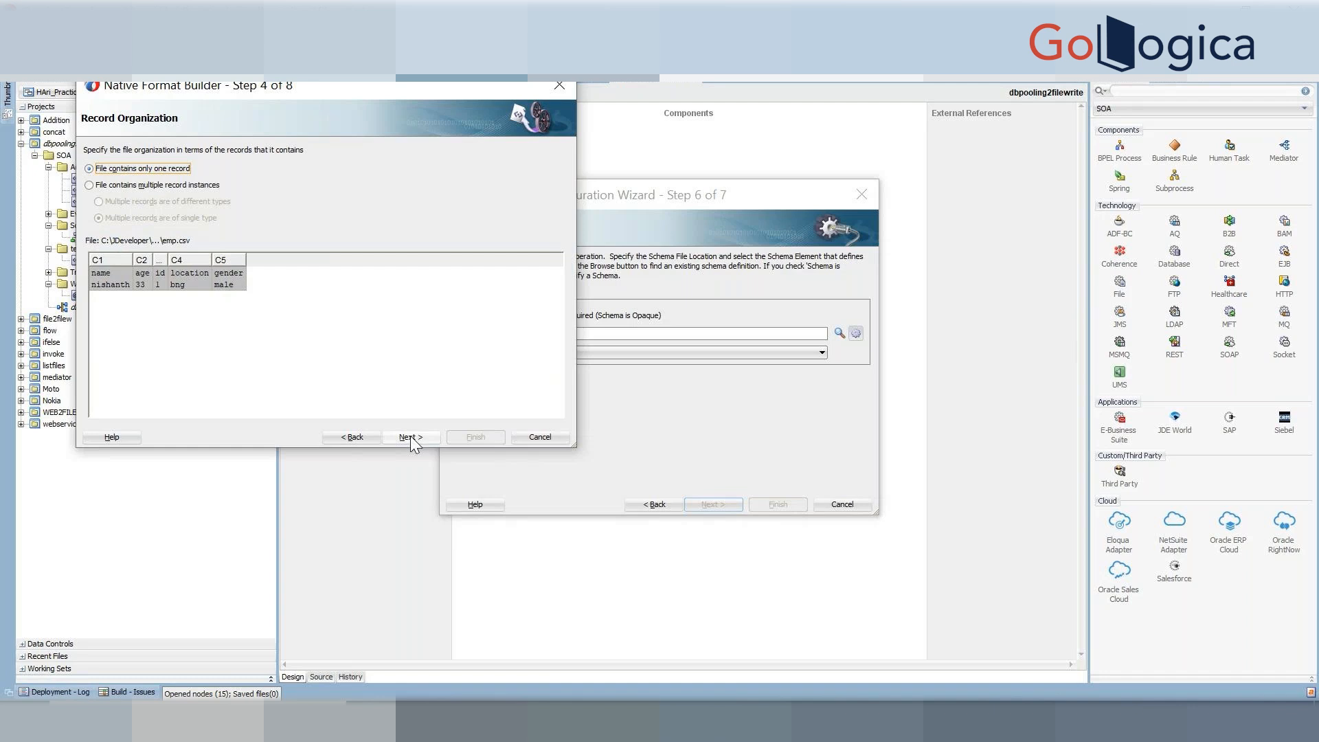
pyautogui.click(410, 437)
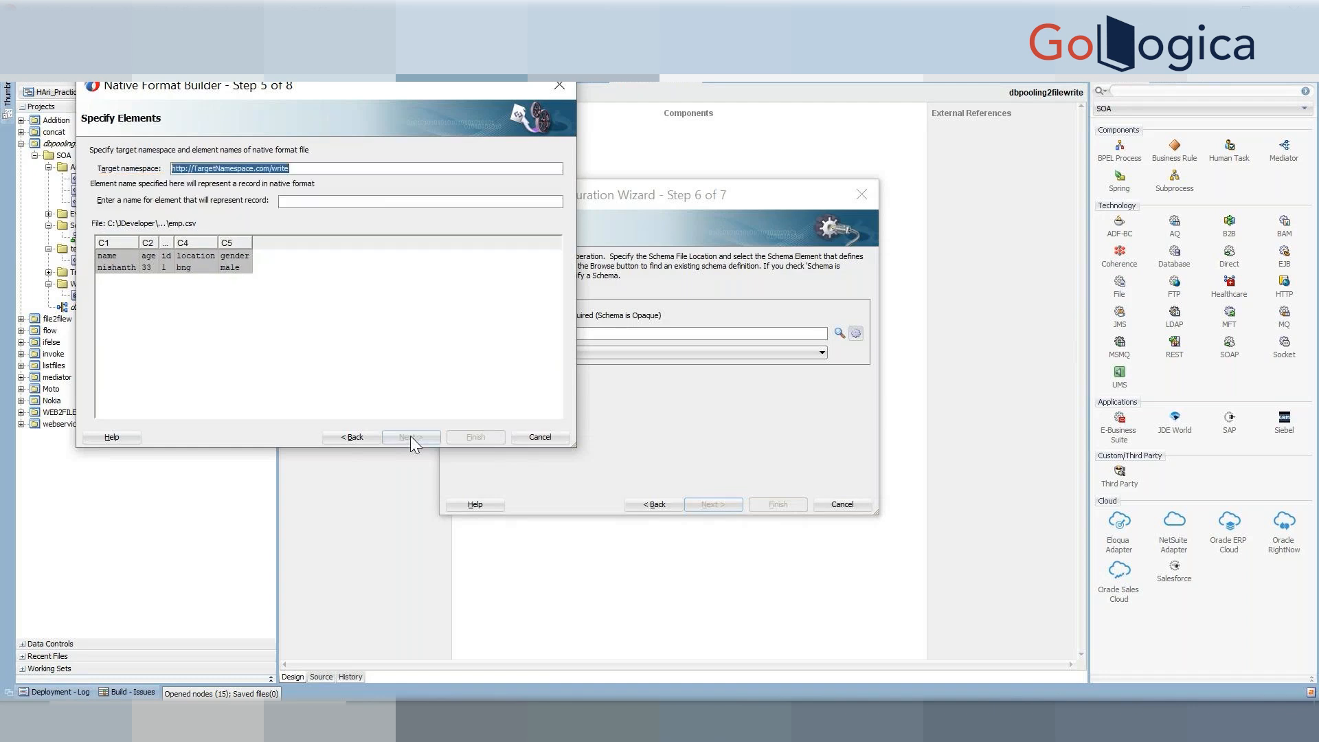
pyautogui.click(381, 201)
pyautogui.write('e')
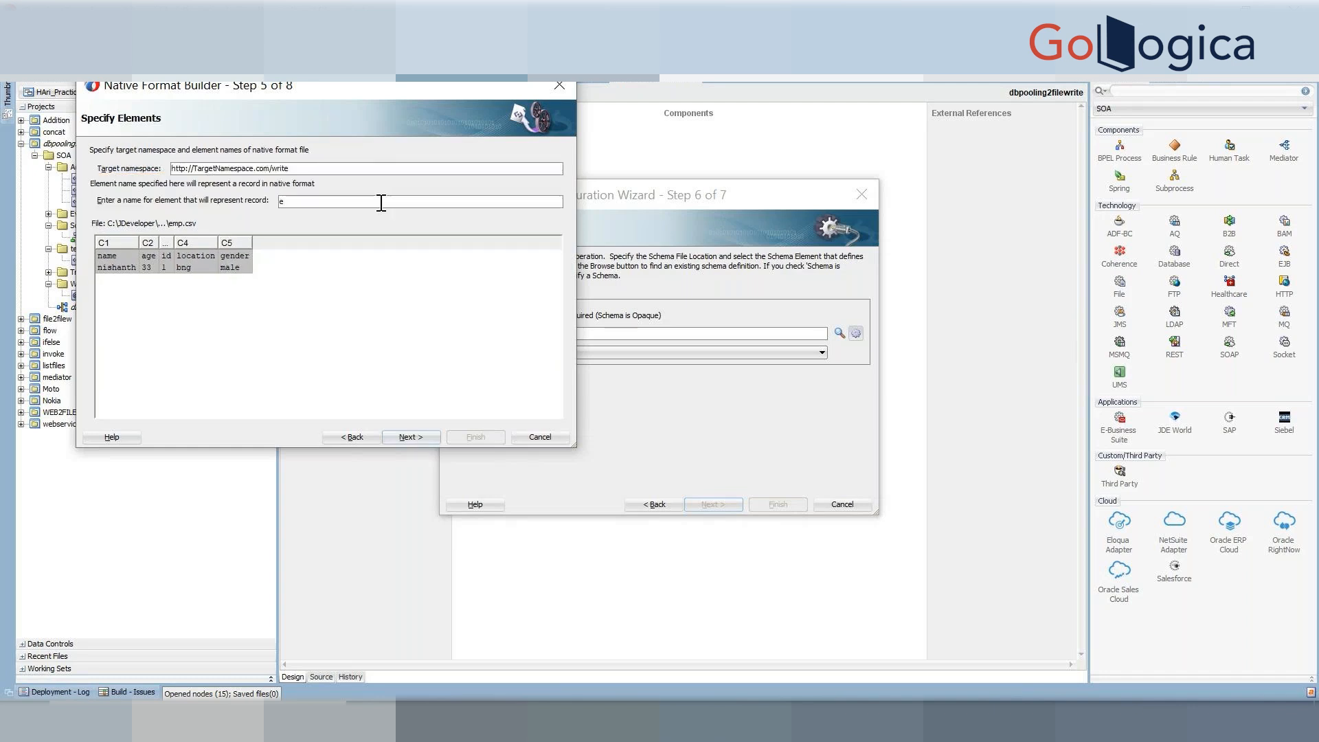
pyautogui.write('mployees')
pyautogui.click(409, 439)
pyautogui.click(409, 439)
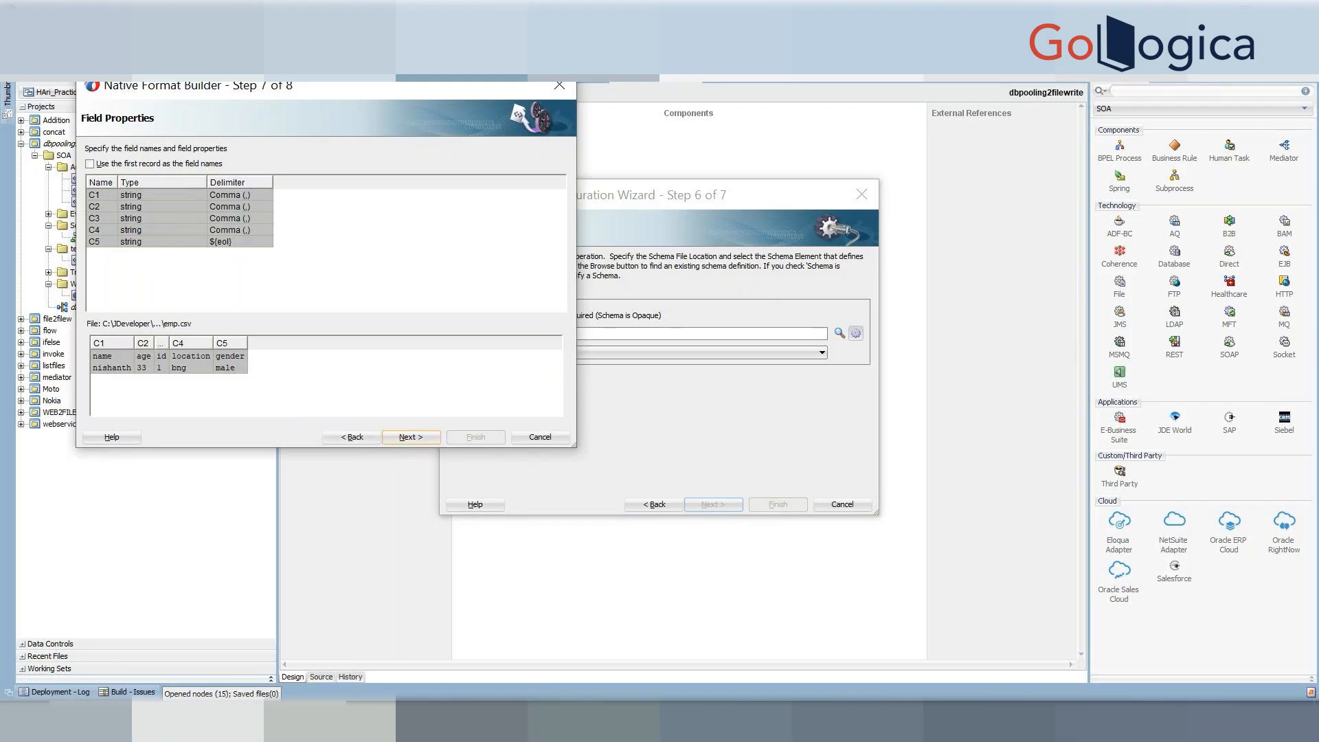
# Step: Open emp.csv from the csv folder in Downloads in Notepad++ to examine its header row, and return to JDeveloper
pyautogui.click(423, 721)
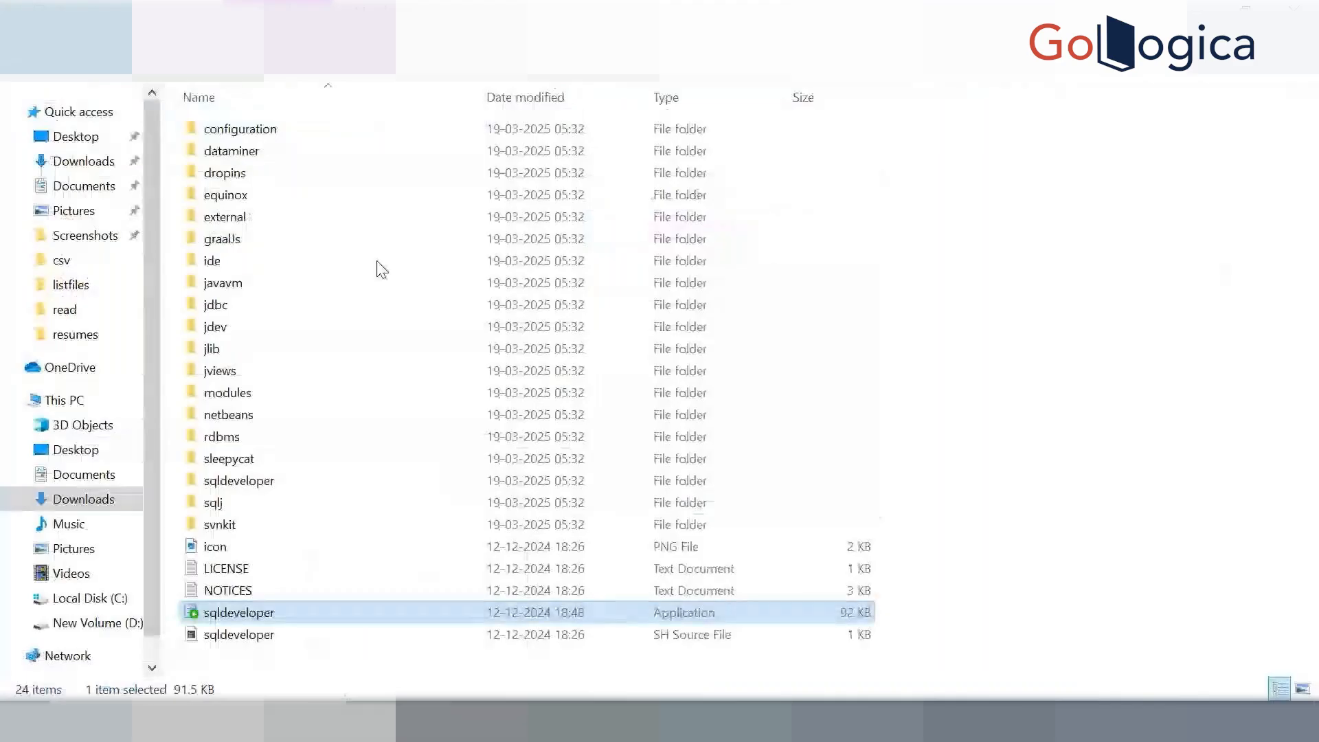
pyautogui.click(90, 165)
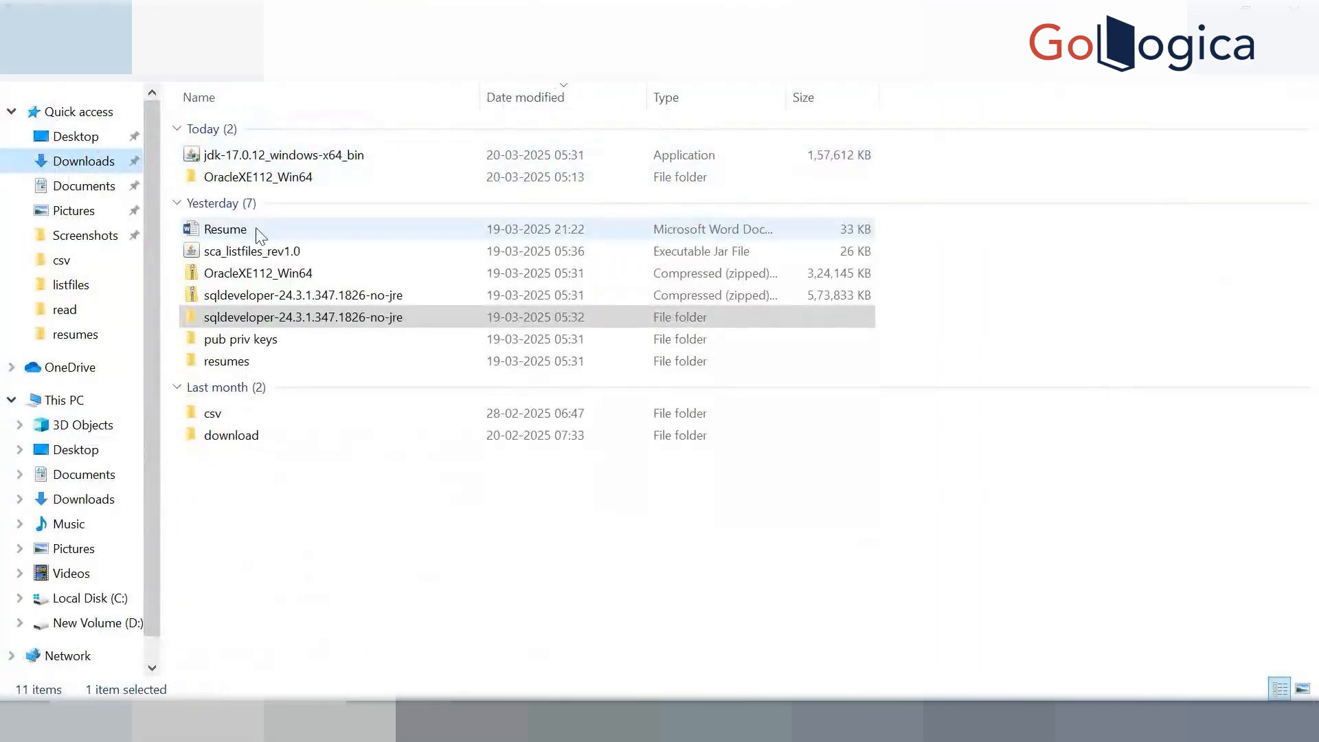
pyautogui.doubleClick(251, 414)
pyautogui.doubleClick(251, 159)
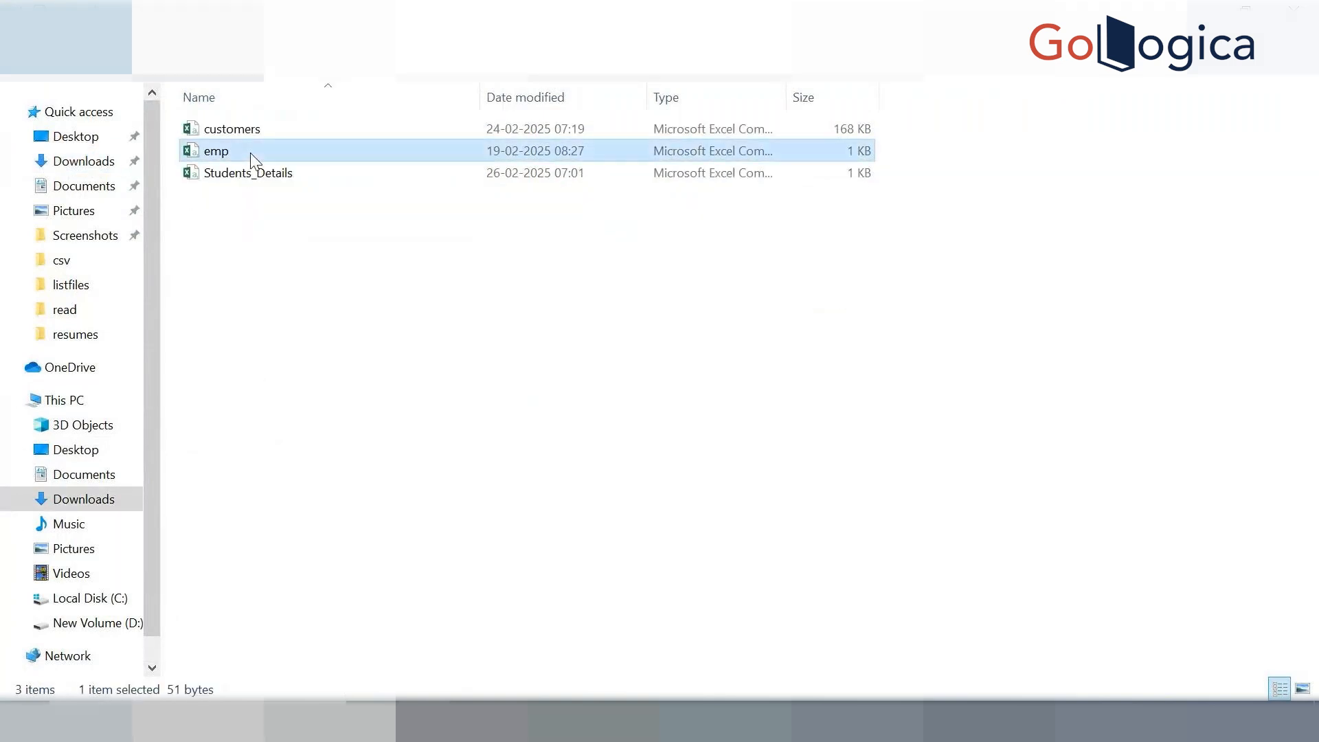
pyautogui.rightClick(259, 161)
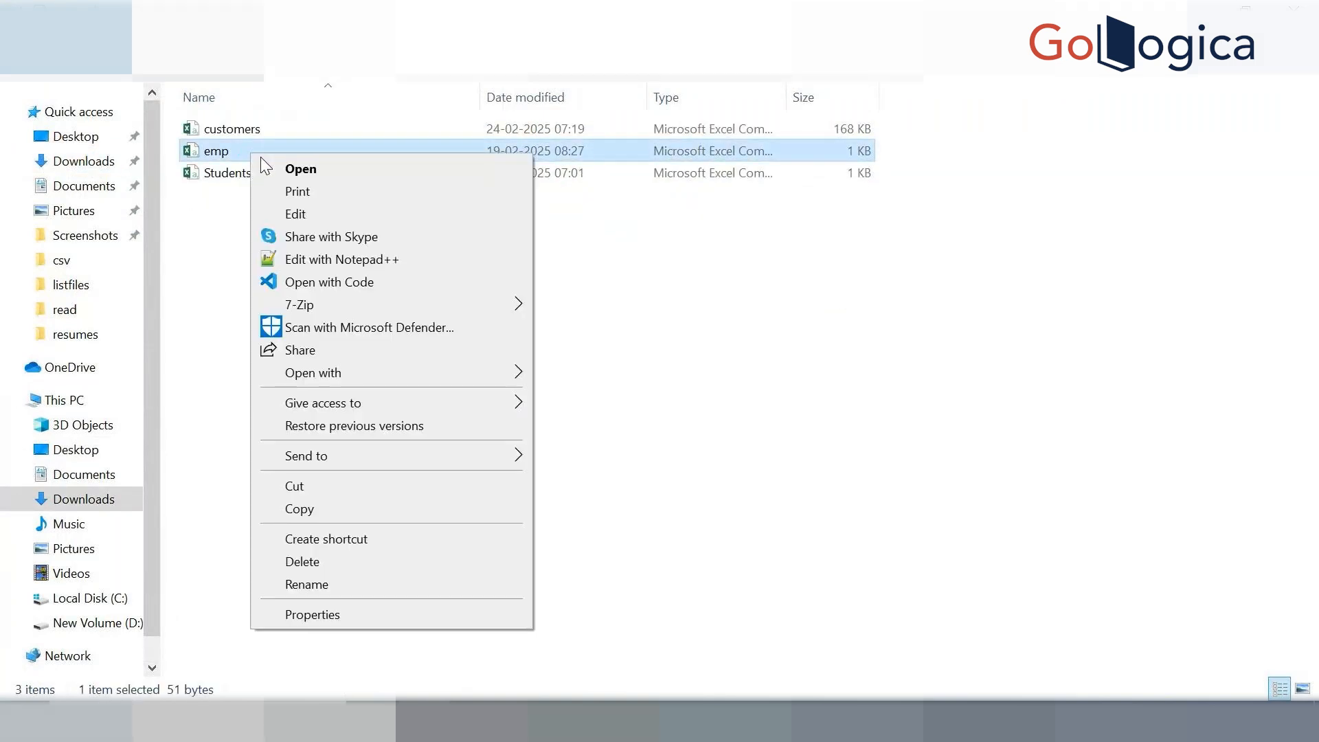
pyautogui.click(328, 261)
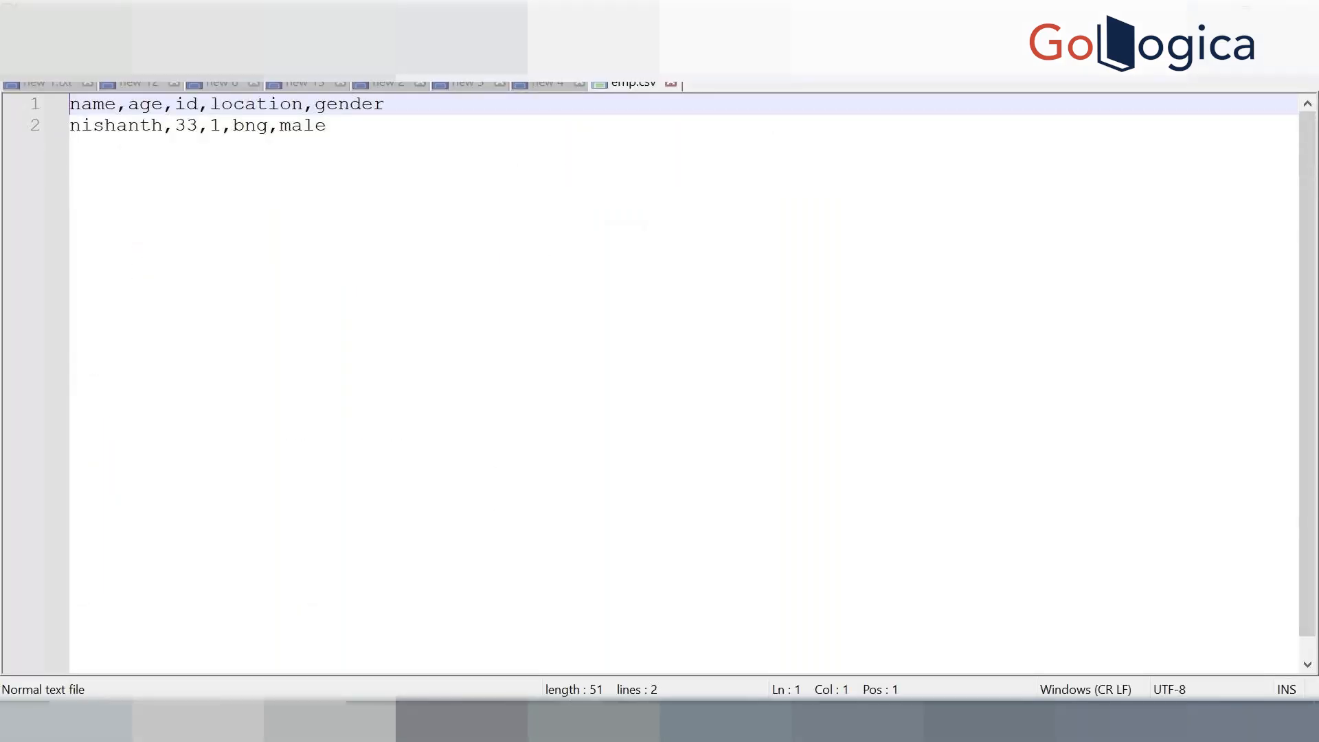
pyautogui.click(627, 722)
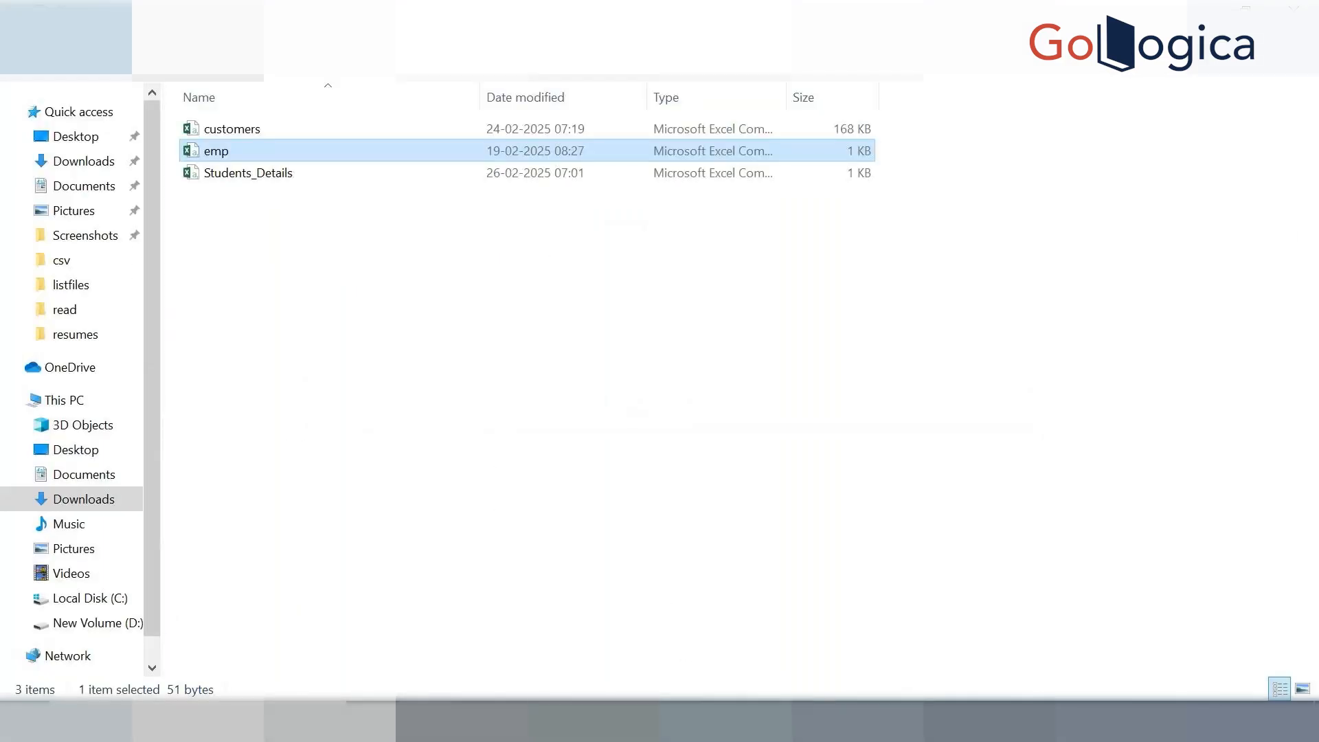
pyautogui.moveTo(784, 722)
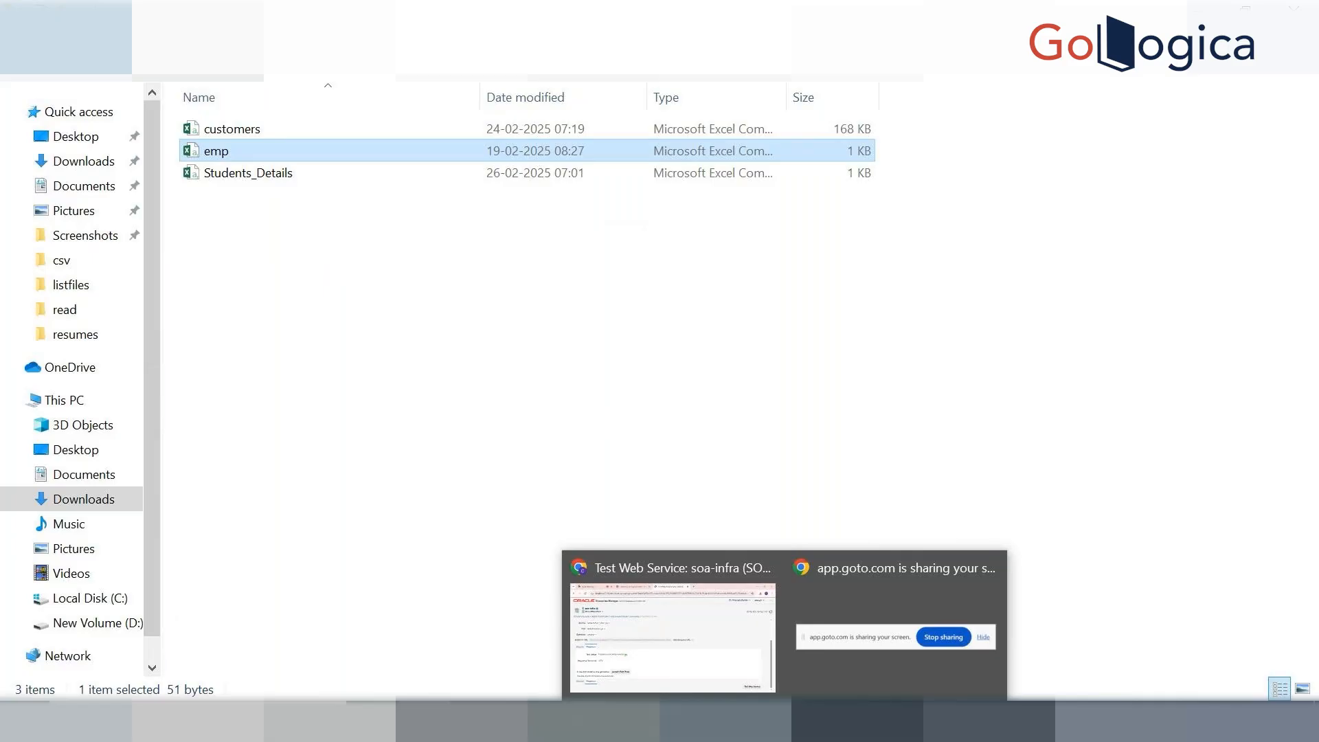
pyautogui.moveTo(681, 721)
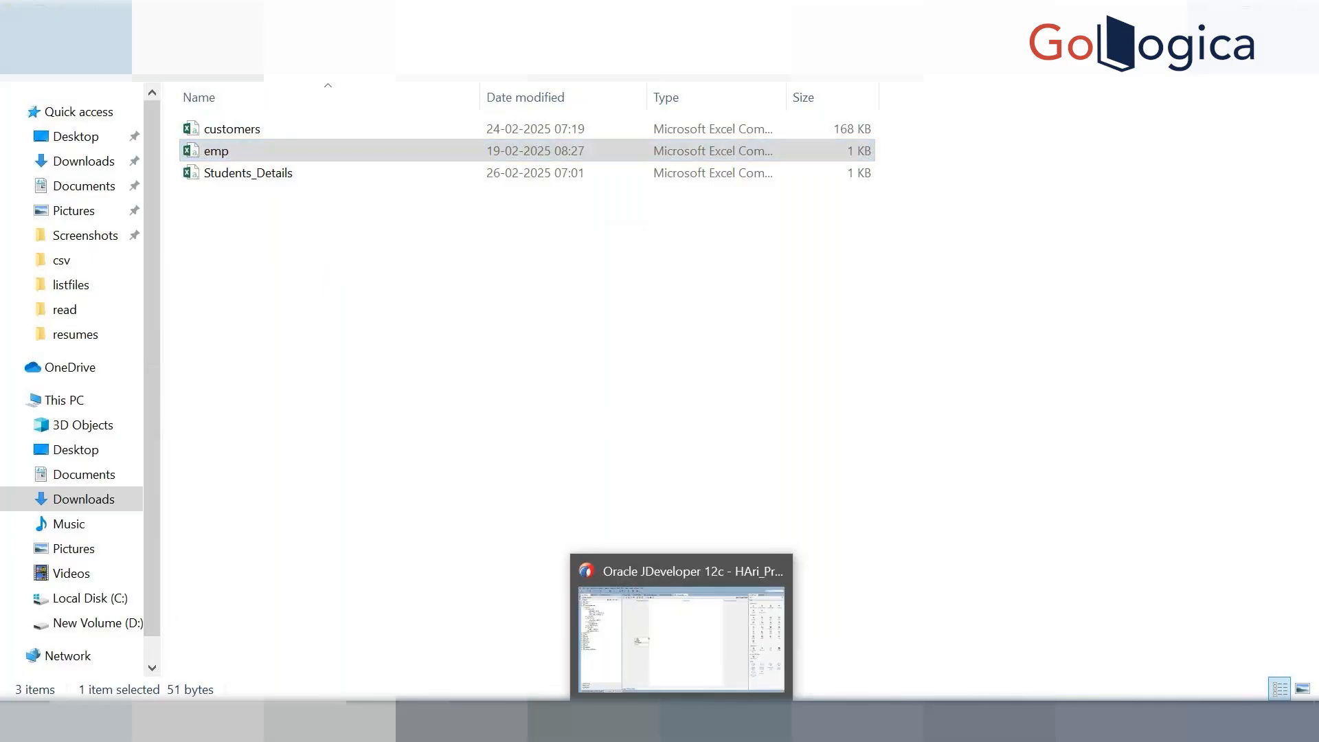
pyautogui.click(664, 579)
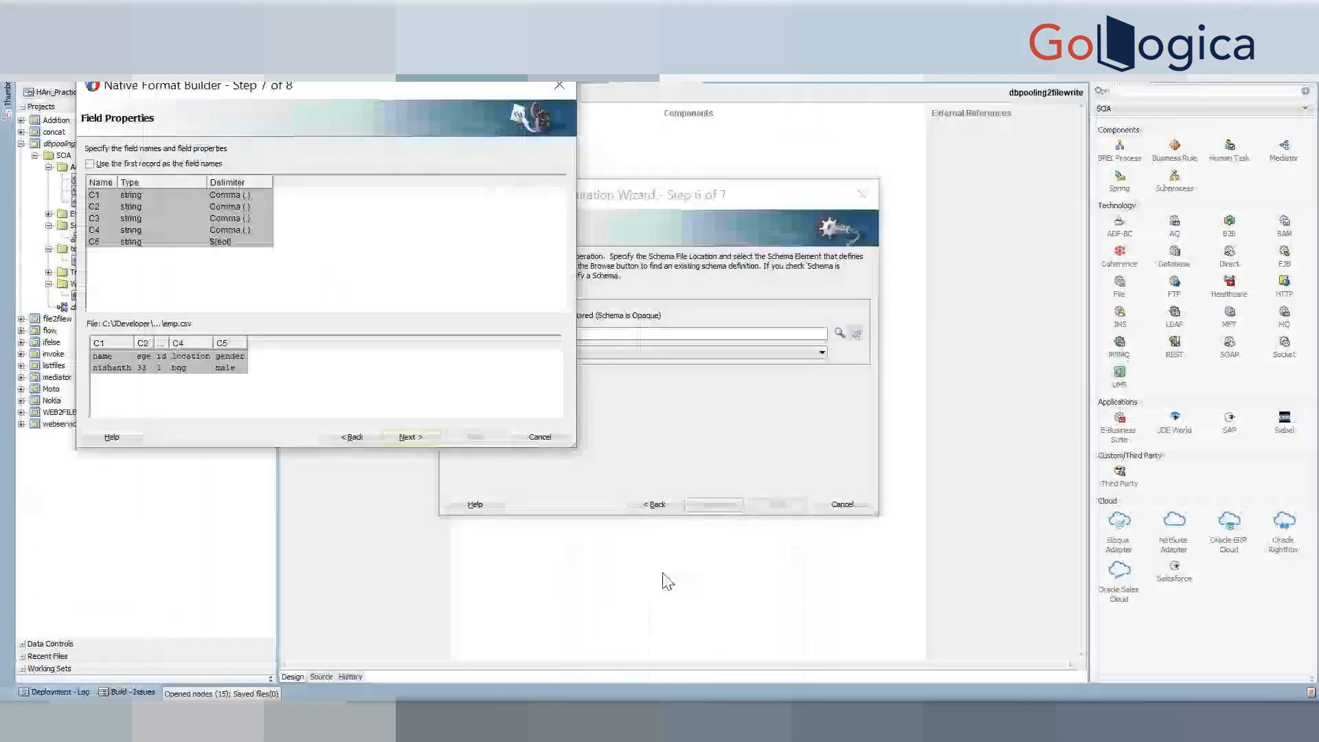
# Step: Use the first record as the field names, and finish both the native format schema and the write file adapter
pyautogui.click(90, 163)
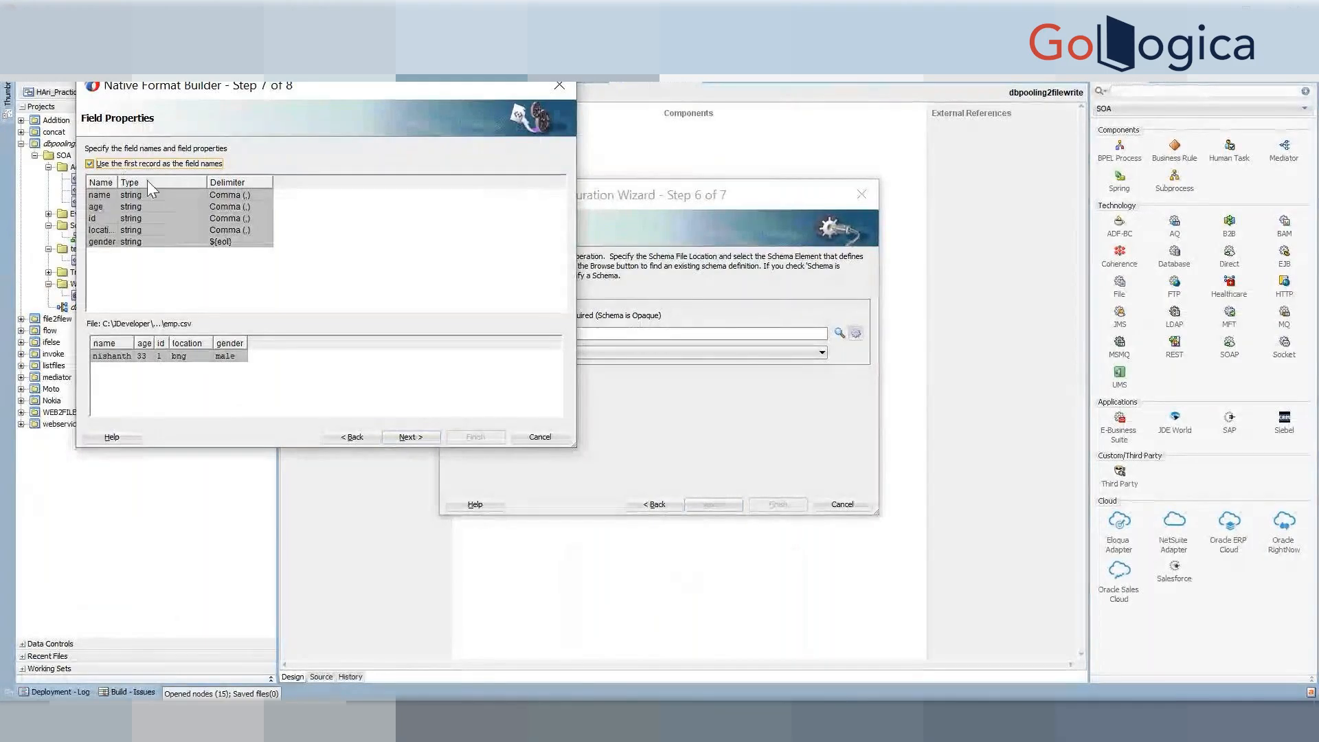
pyautogui.click(417, 438)
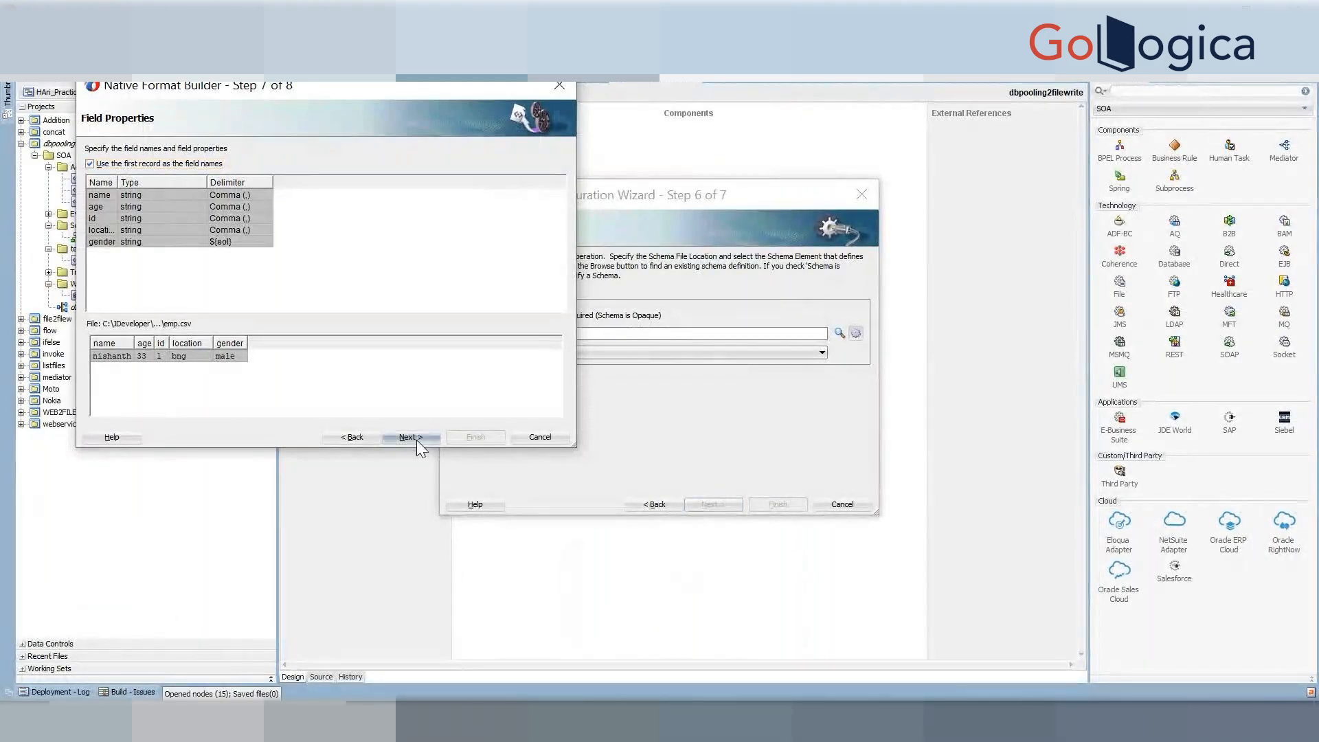
pyautogui.click(416, 440)
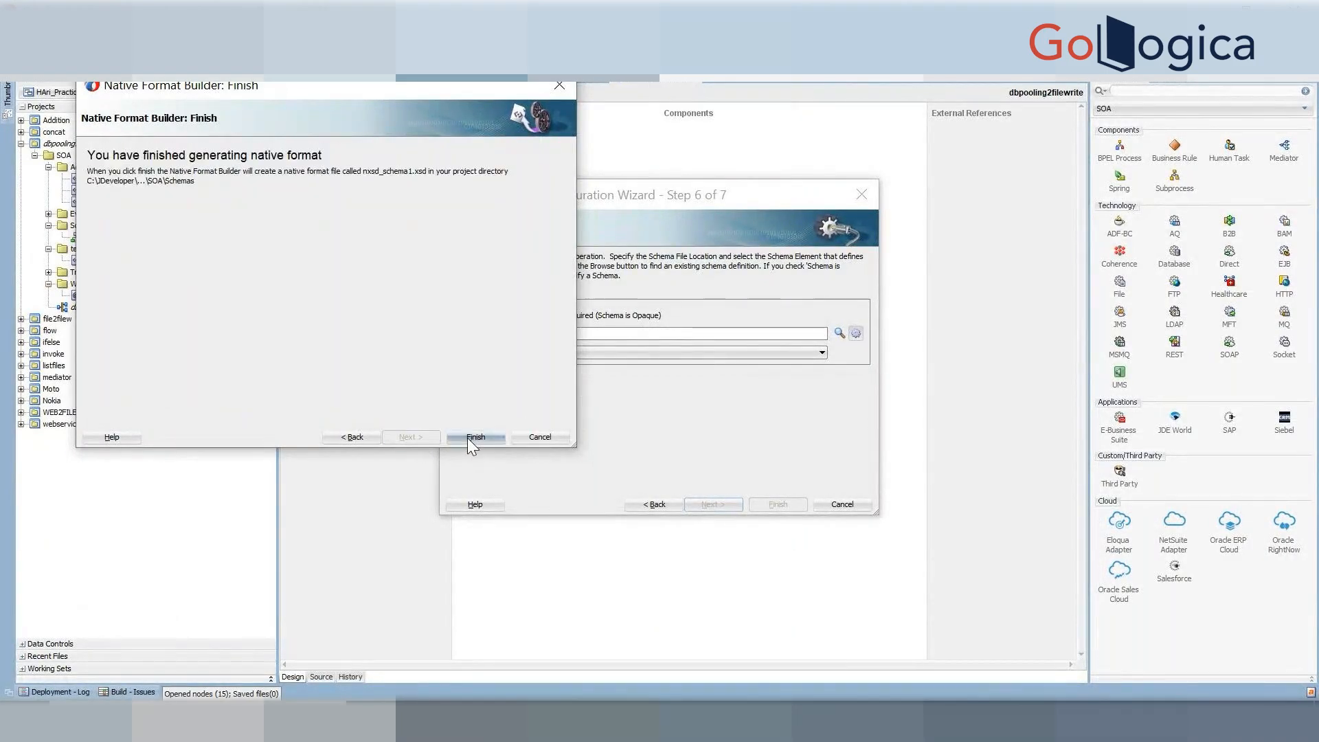
pyautogui.click(467, 438)
pyautogui.click(719, 510)
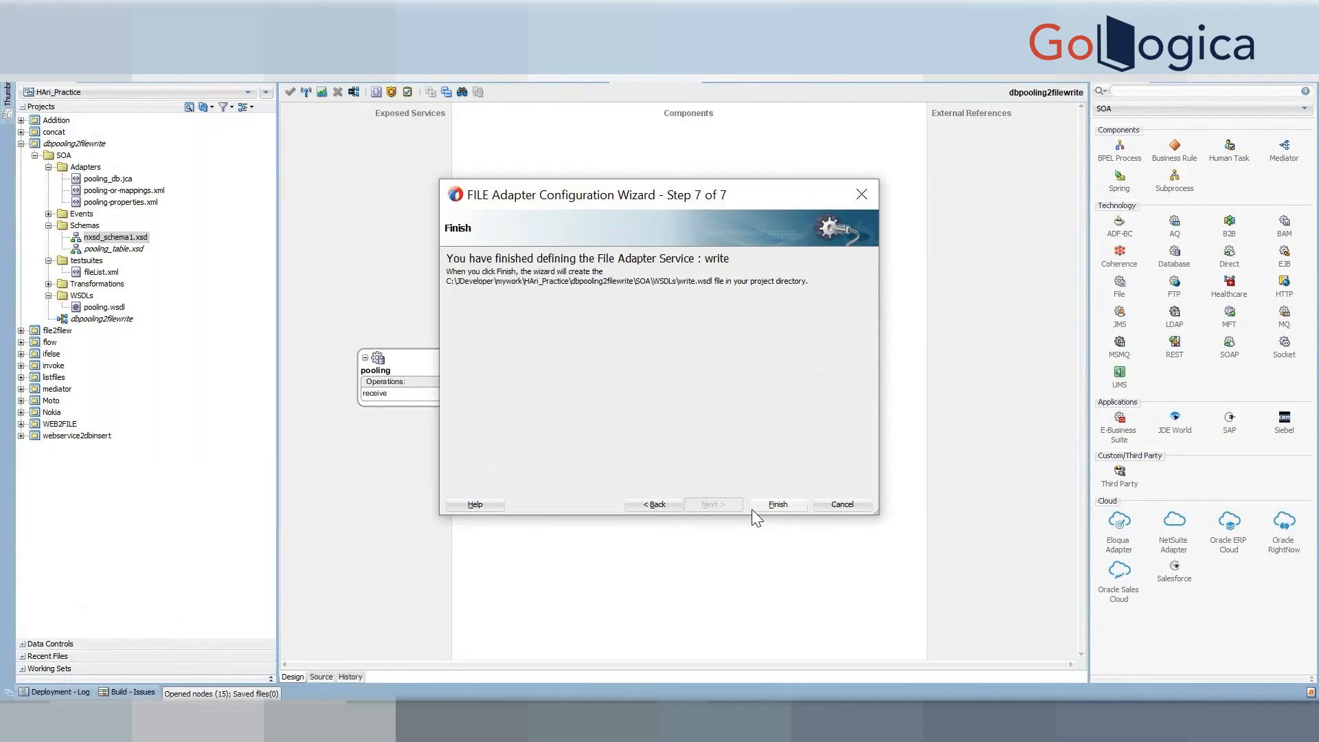
pyautogui.click(758, 509)
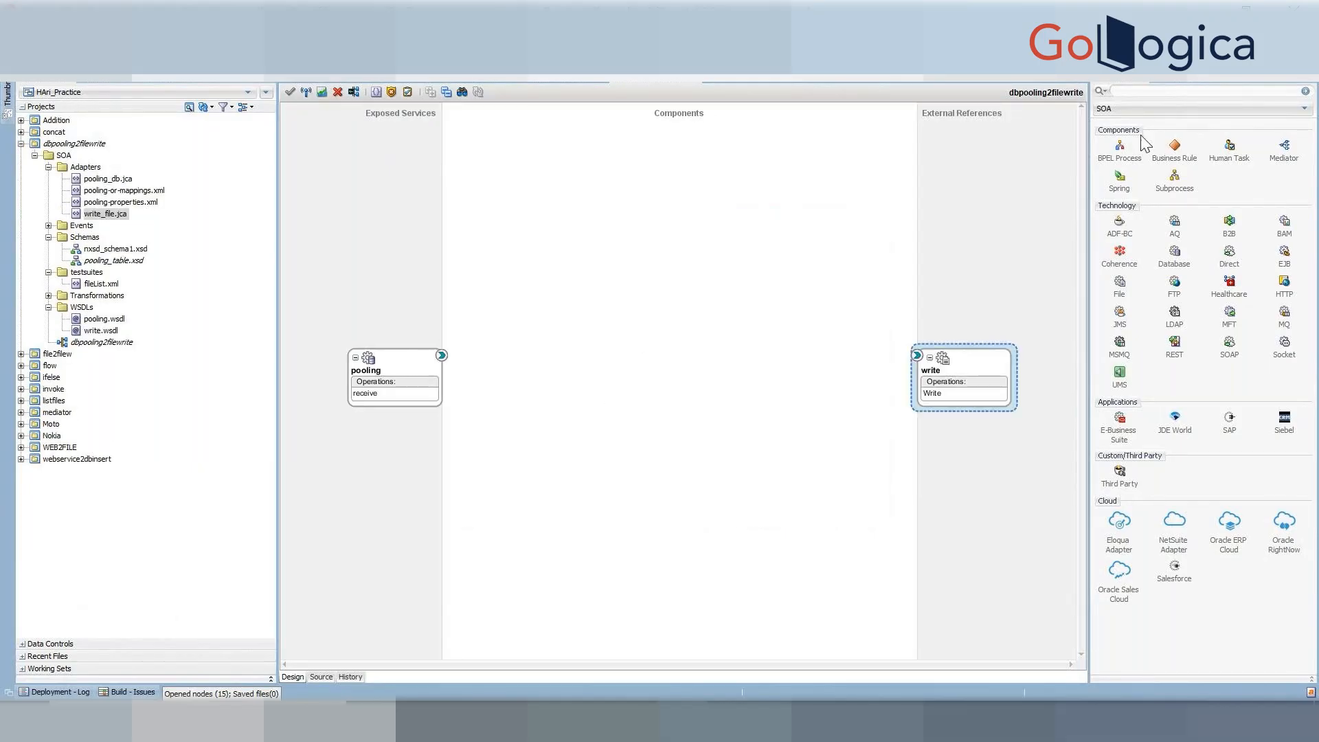
# Step: Add a BPEL 2.0 process named BPELProcess1 to the composite's components, with the No Service template type
pyautogui.moveTo(1125, 158); pyautogui.dragTo(730, 349)
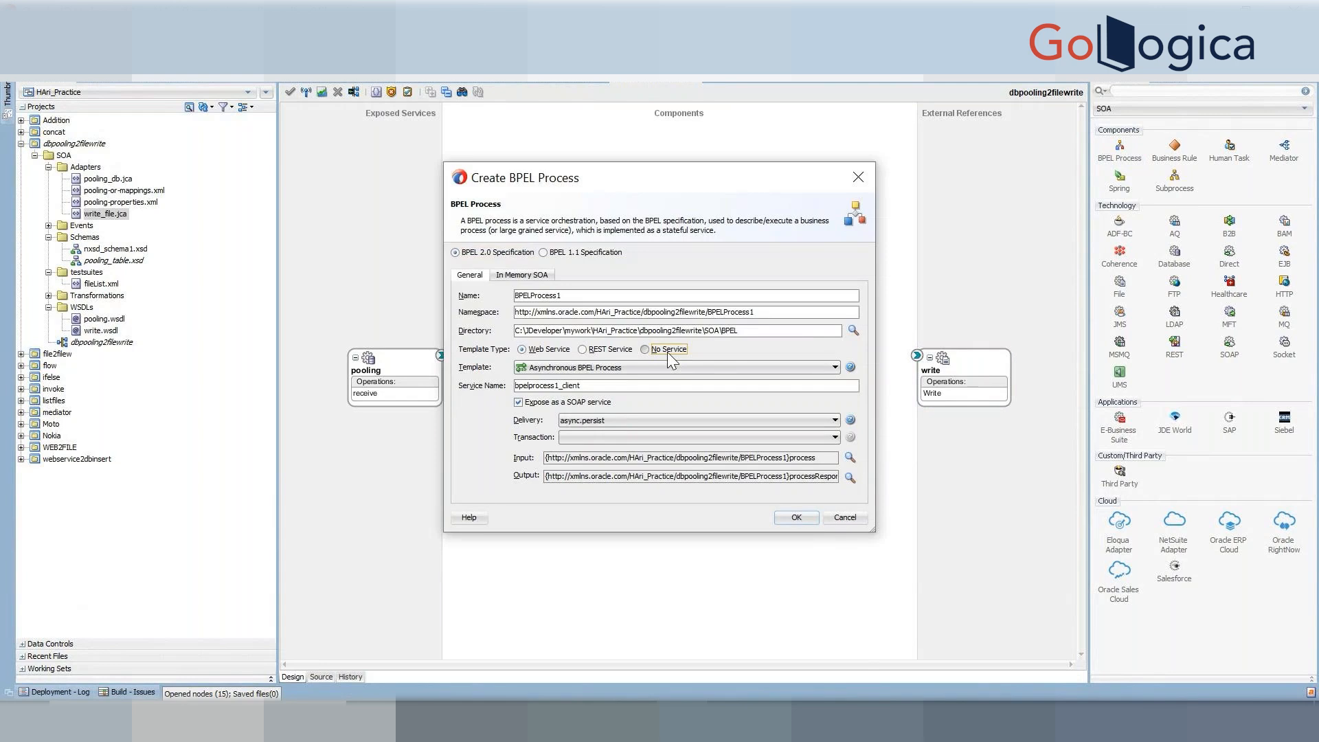
pyautogui.click(667, 352)
pyautogui.click(801, 517)
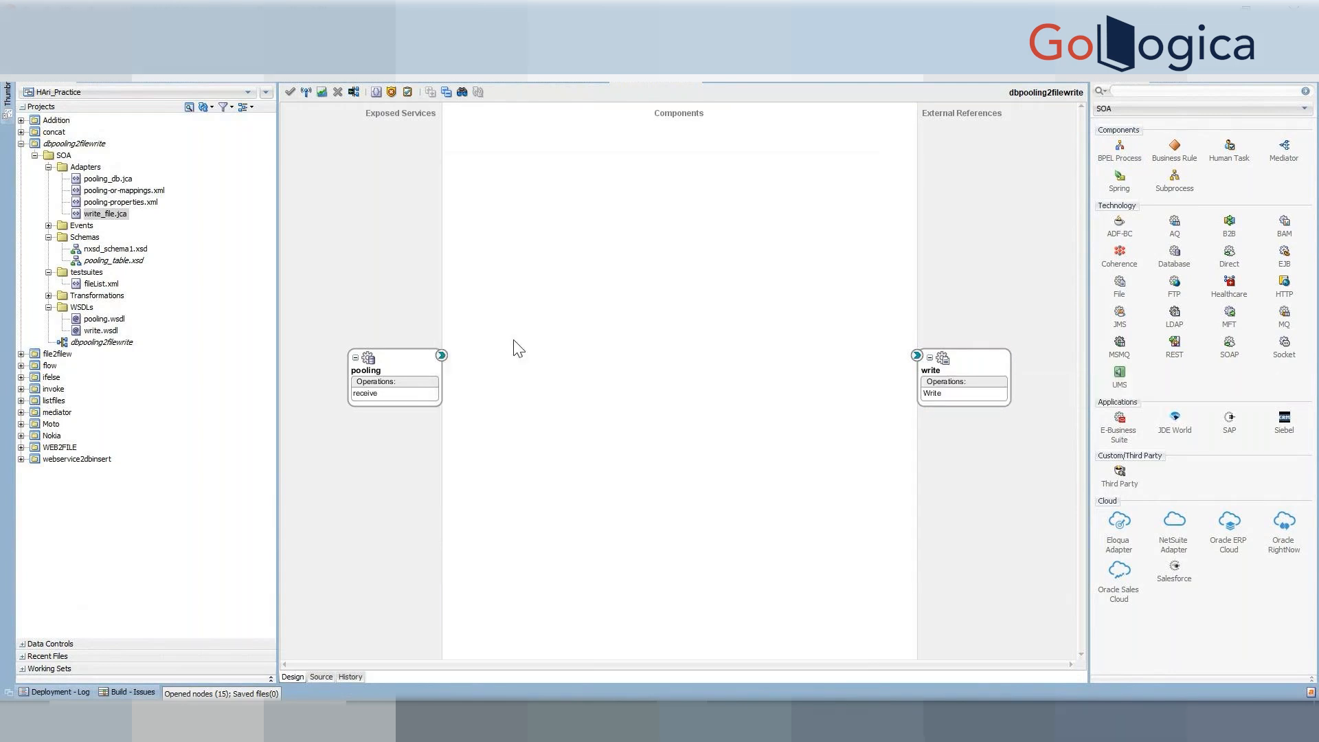
# Step: Wire the pooling service to BPELProcess1 with sync delivery and required transaction, and wire BPELProcess1 to the write reference
pyautogui.moveTo(442, 356); pyautogui.dragTo(633, 397)
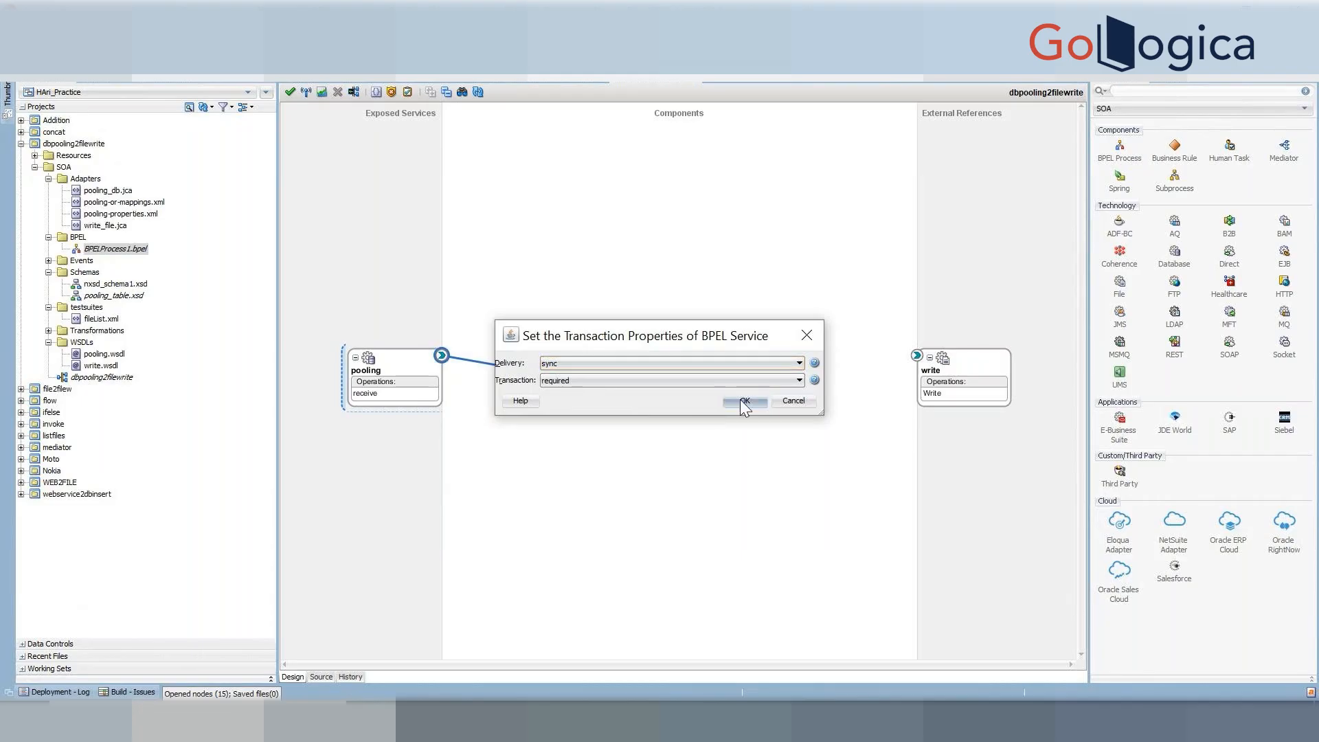
pyautogui.click(741, 402)
pyautogui.moveTo(725, 381); pyautogui.dragTo(920, 345)
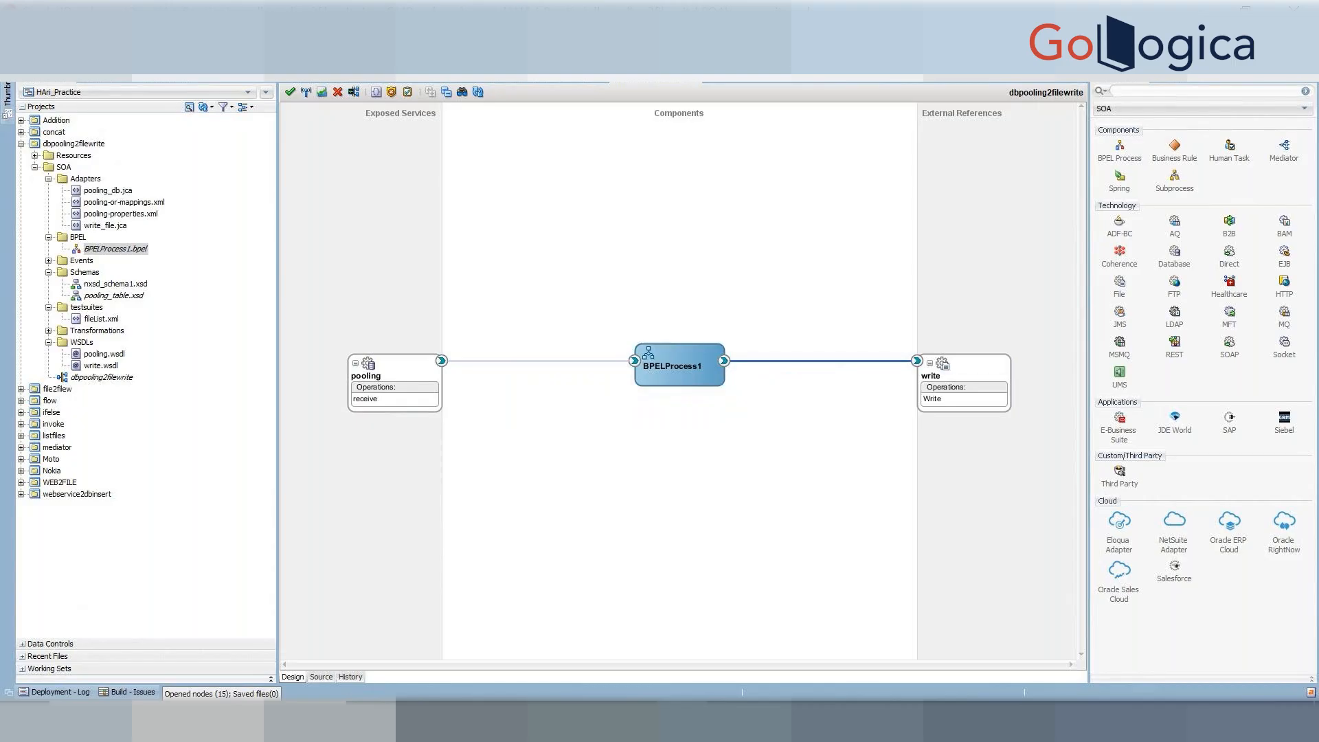
# Step: Open BPELProcess1 and add an instance-creating Receive activity for the pooling partner link, with new variable Receive1_receive_InputVariable
pyautogui.doubleClick(665, 357)
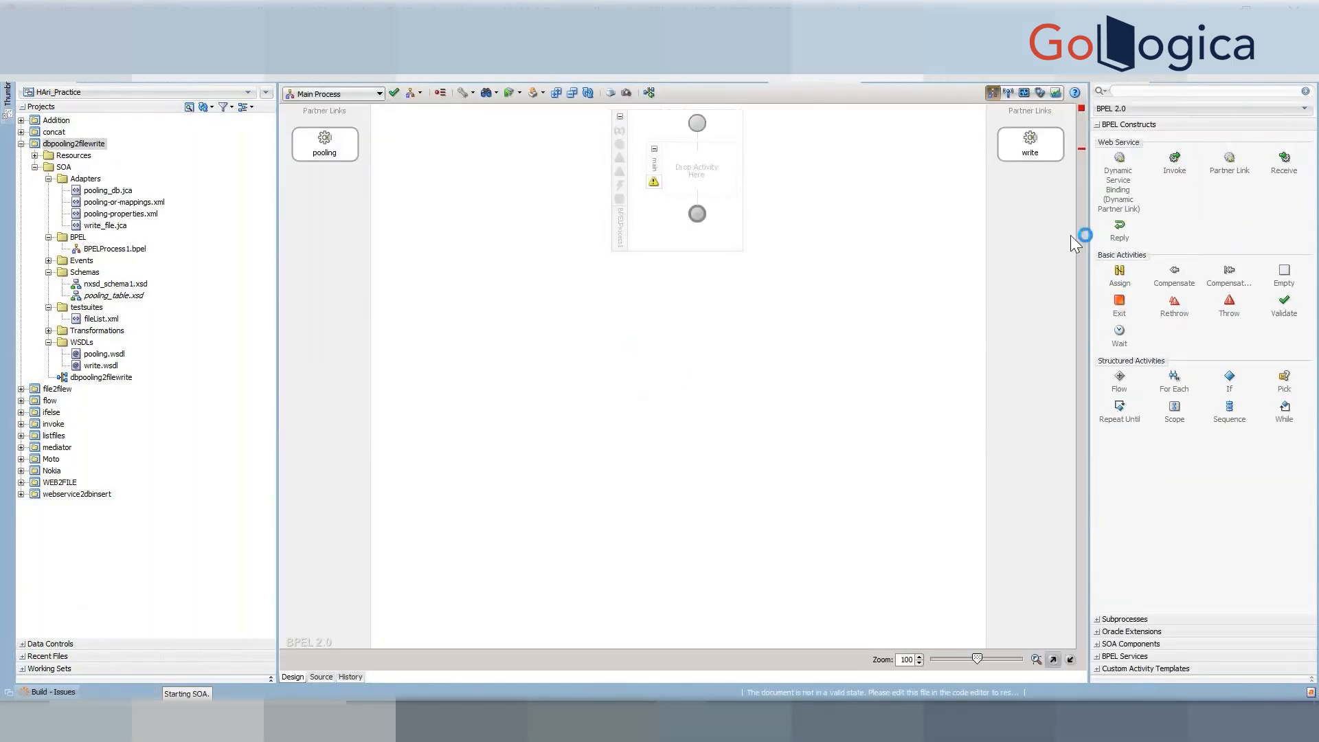
pyautogui.moveTo(1282, 165); pyautogui.dragTo(341, 146)
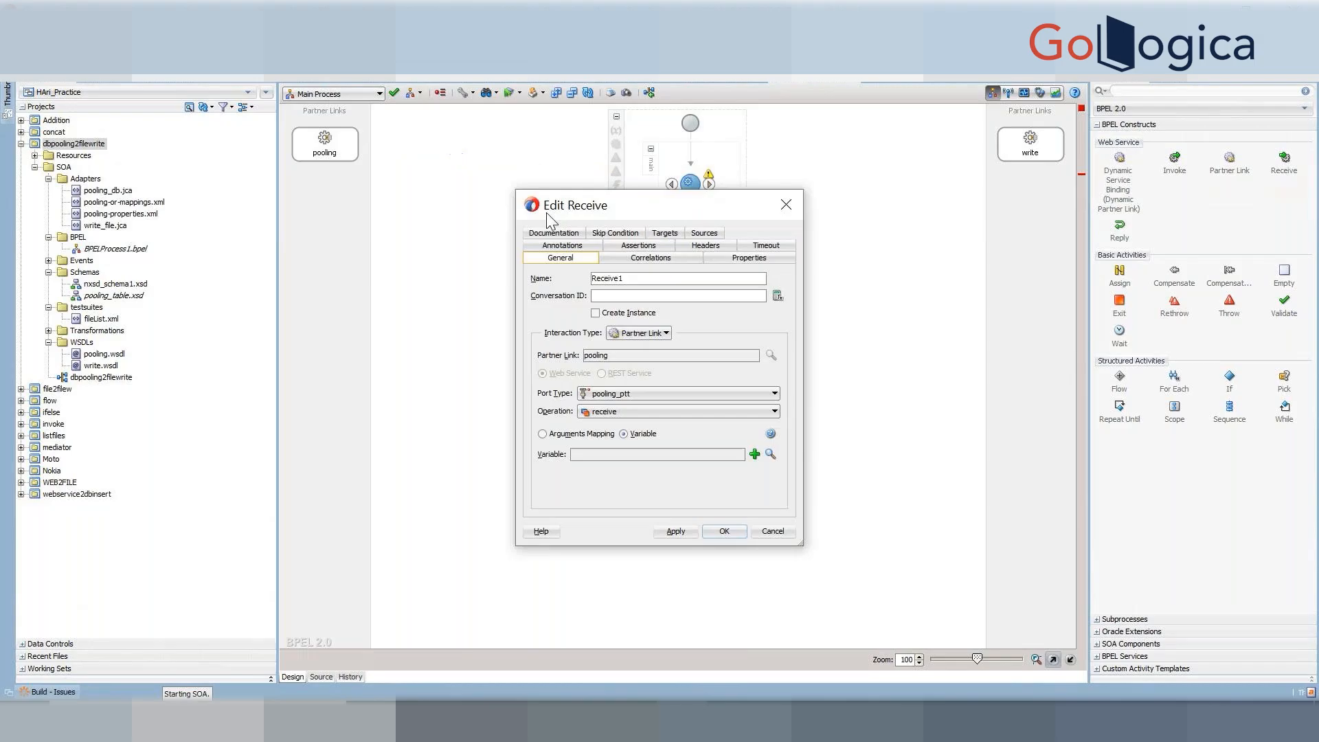
pyautogui.click(595, 312)
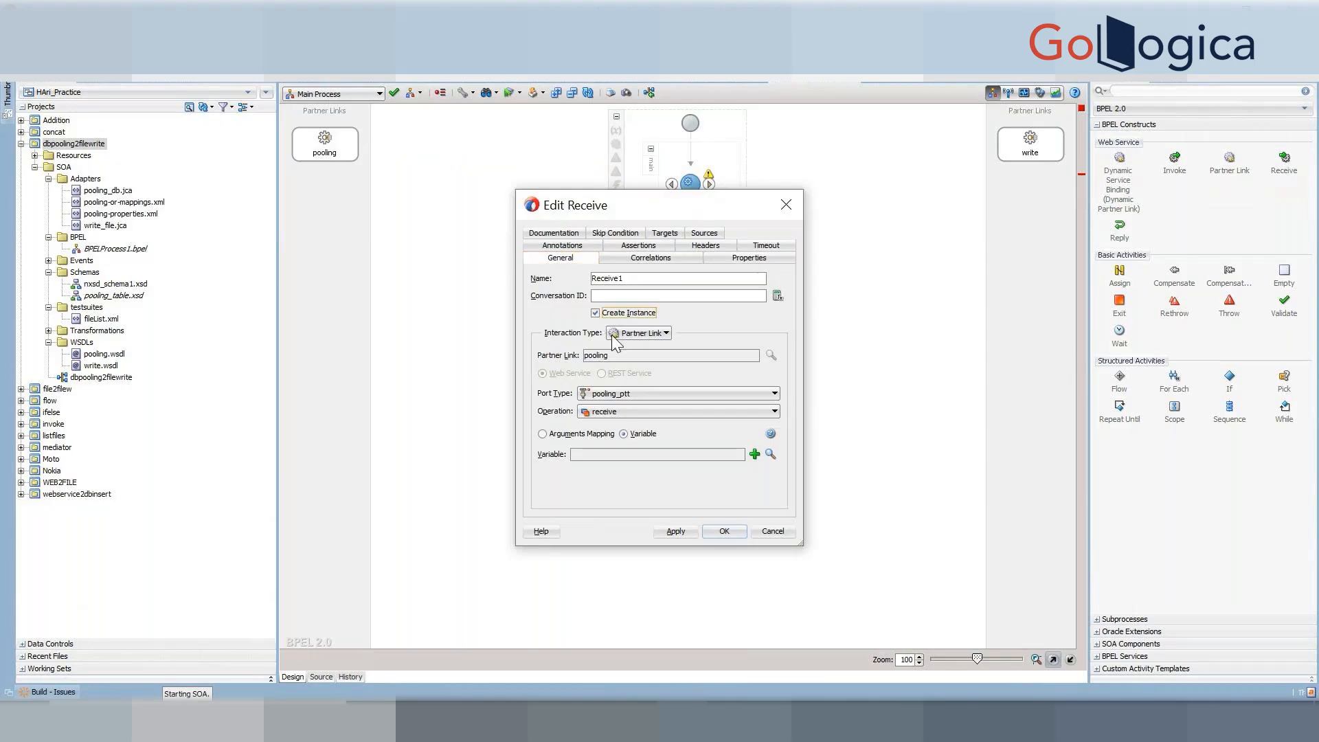
pyautogui.click(754, 454)
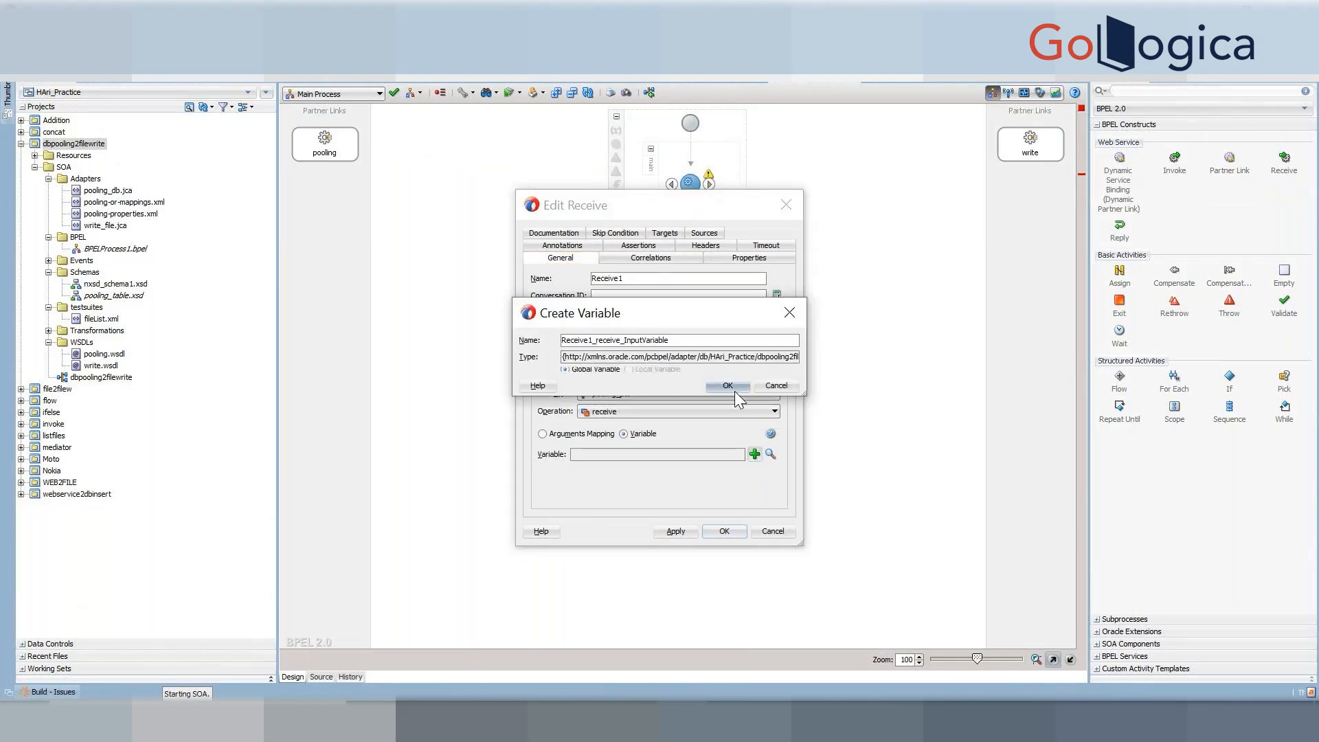
pyautogui.click(735, 388)
pyautogui.click(727, 530)
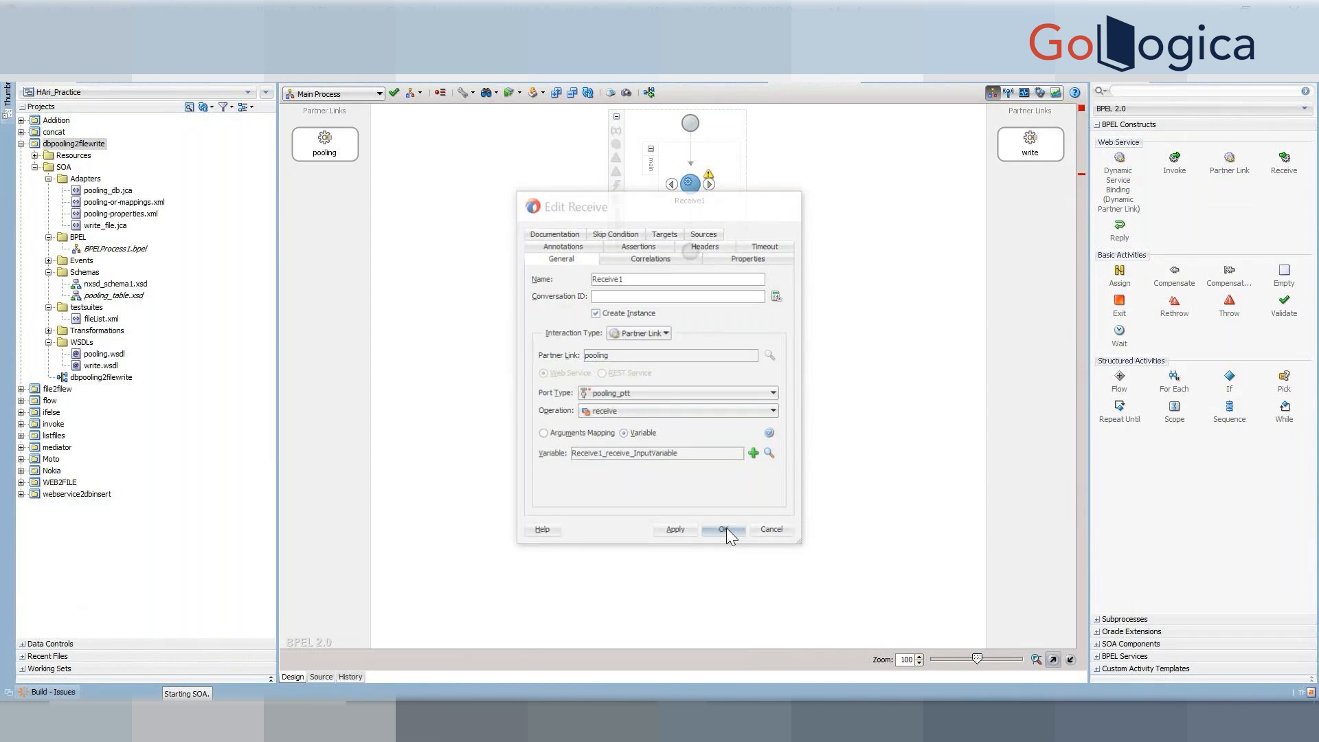
# Step: Add an Invoke activity for the write partner link, with new input variable Invoke1_Write_InputVariable
pyautogui.moveTo(1175, 163); pyautogui.dragTo(1021, 155)
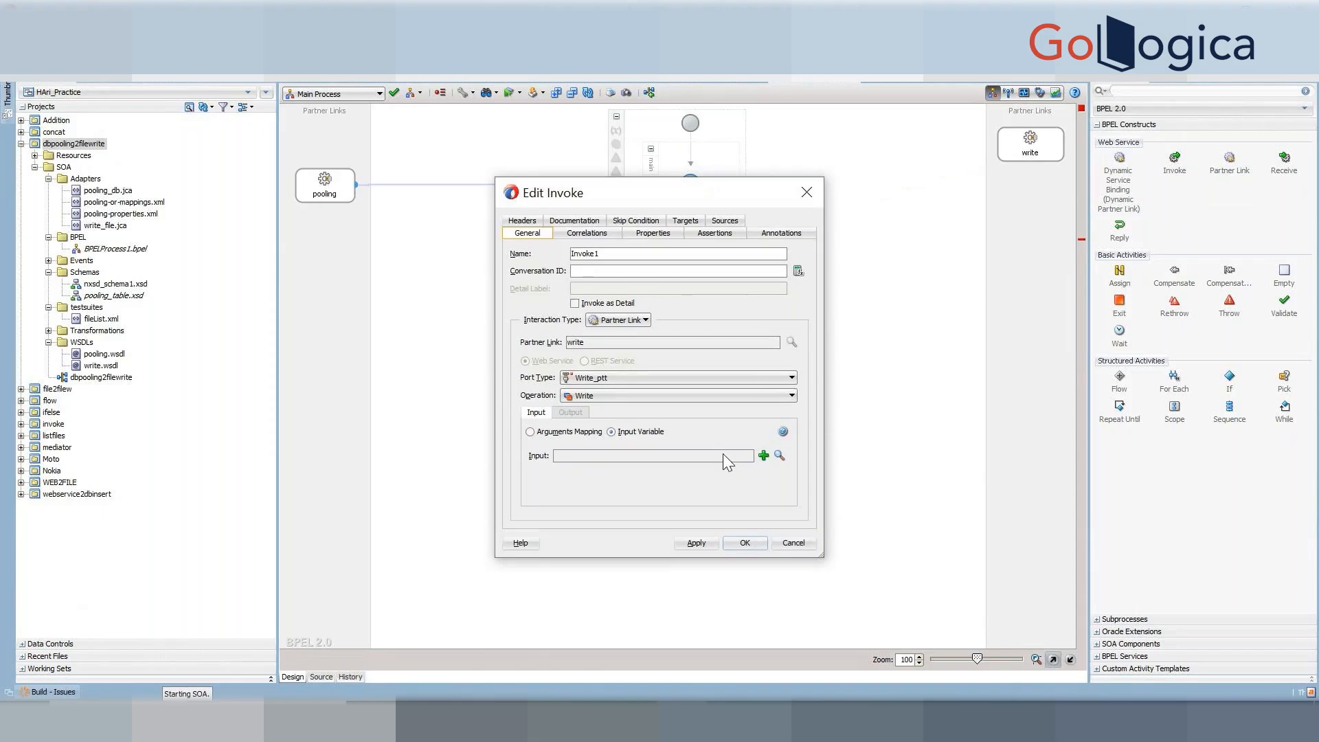
pyautogui.click(763, 455)
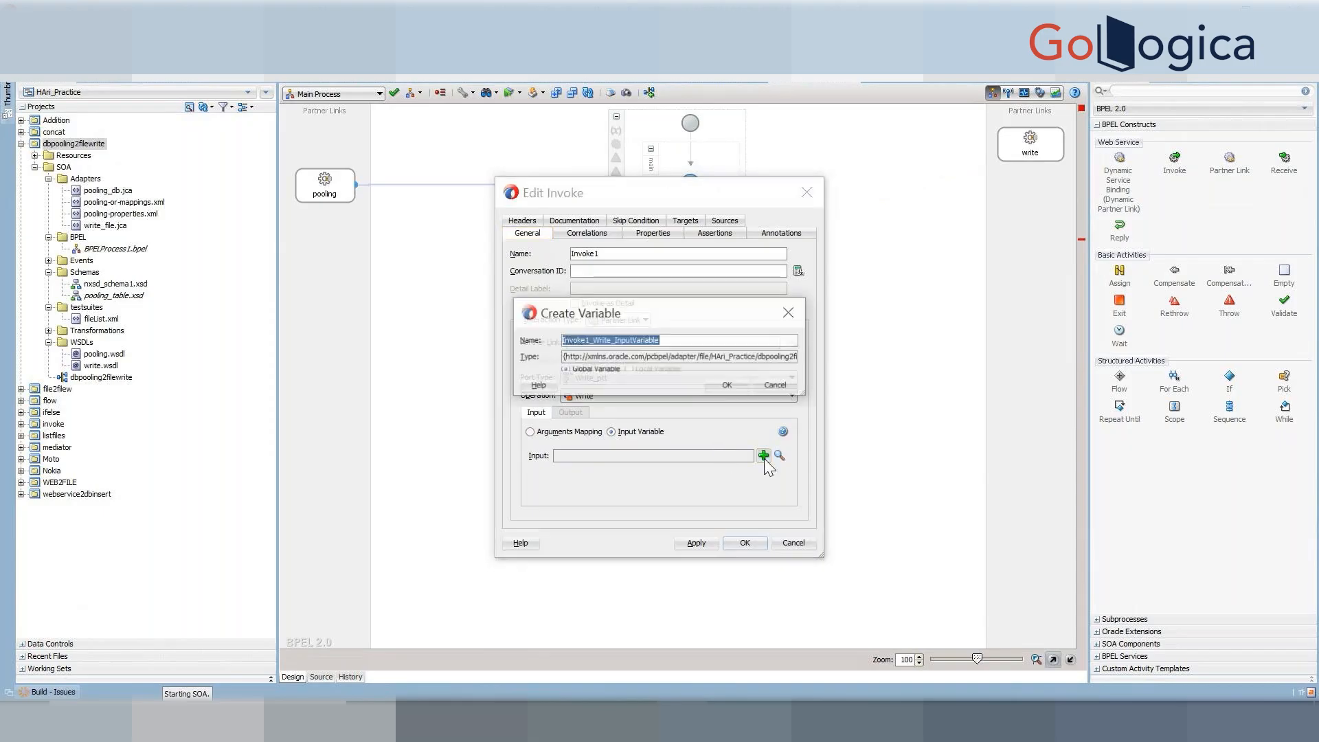
pyautogui.click(726, 385)
pyautogui.click(743, 544)
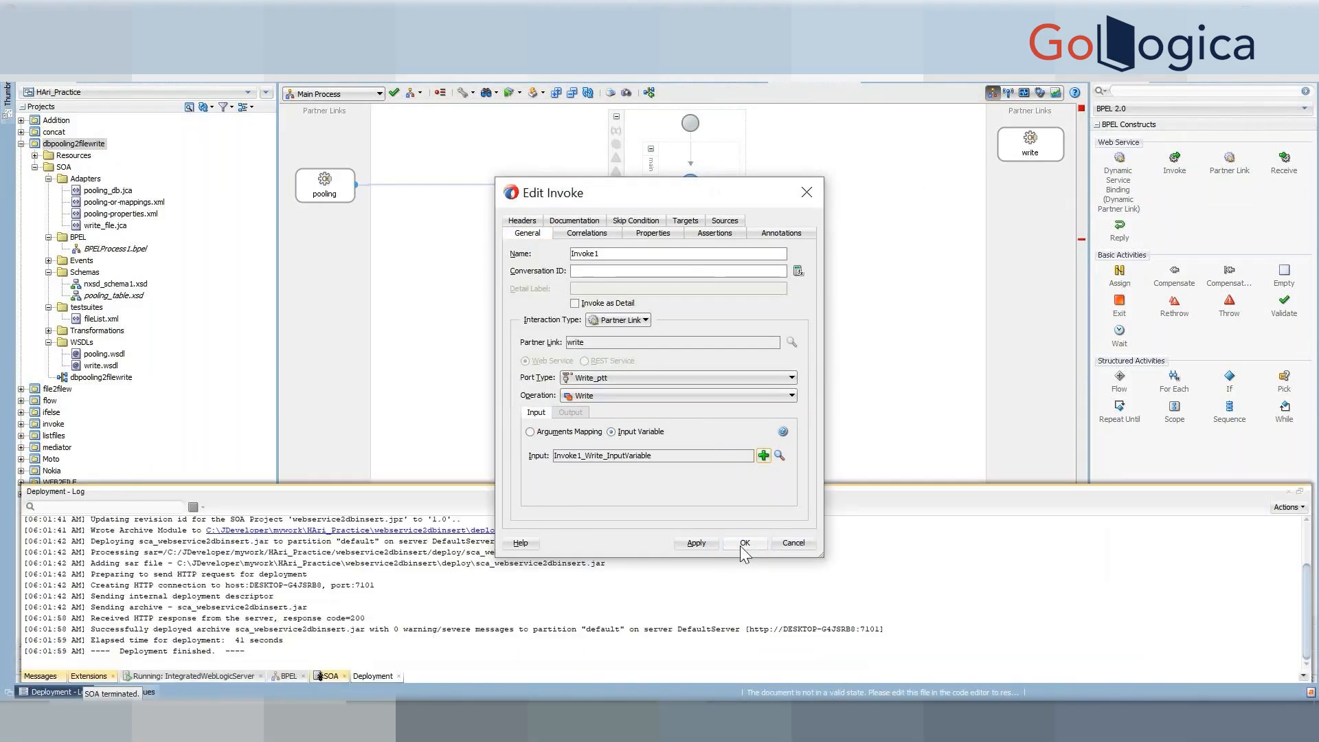
# Step: Add an Assign between Receive1 and Invoke1, and expand the received Employees and the write variable's employees elements in its copy rules
pyautogui.moveTo(1120, 275); pyautogui.dragTo(691, 223)
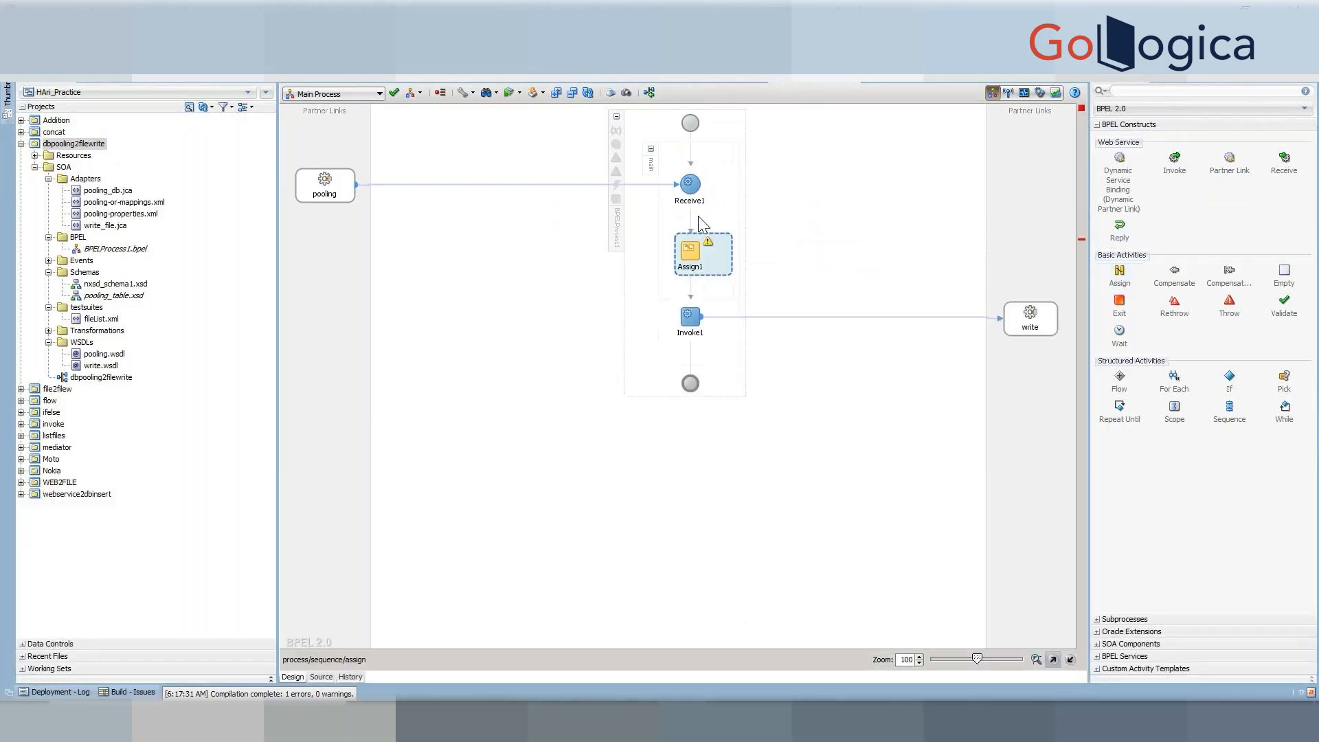
pyautogui.doubleClick(687, 256)
pyautogui.click(459, 302)
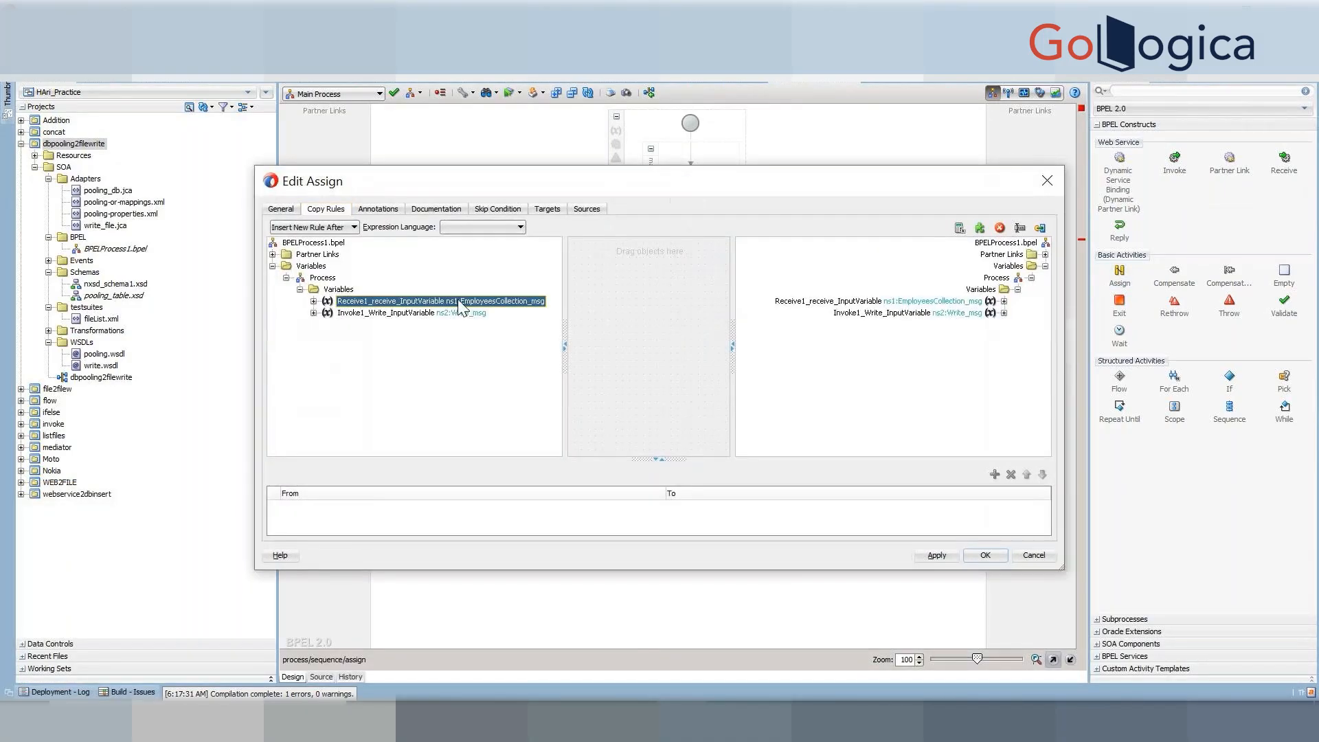
pyautogui.press('Right')
pyautogui.press('Right')
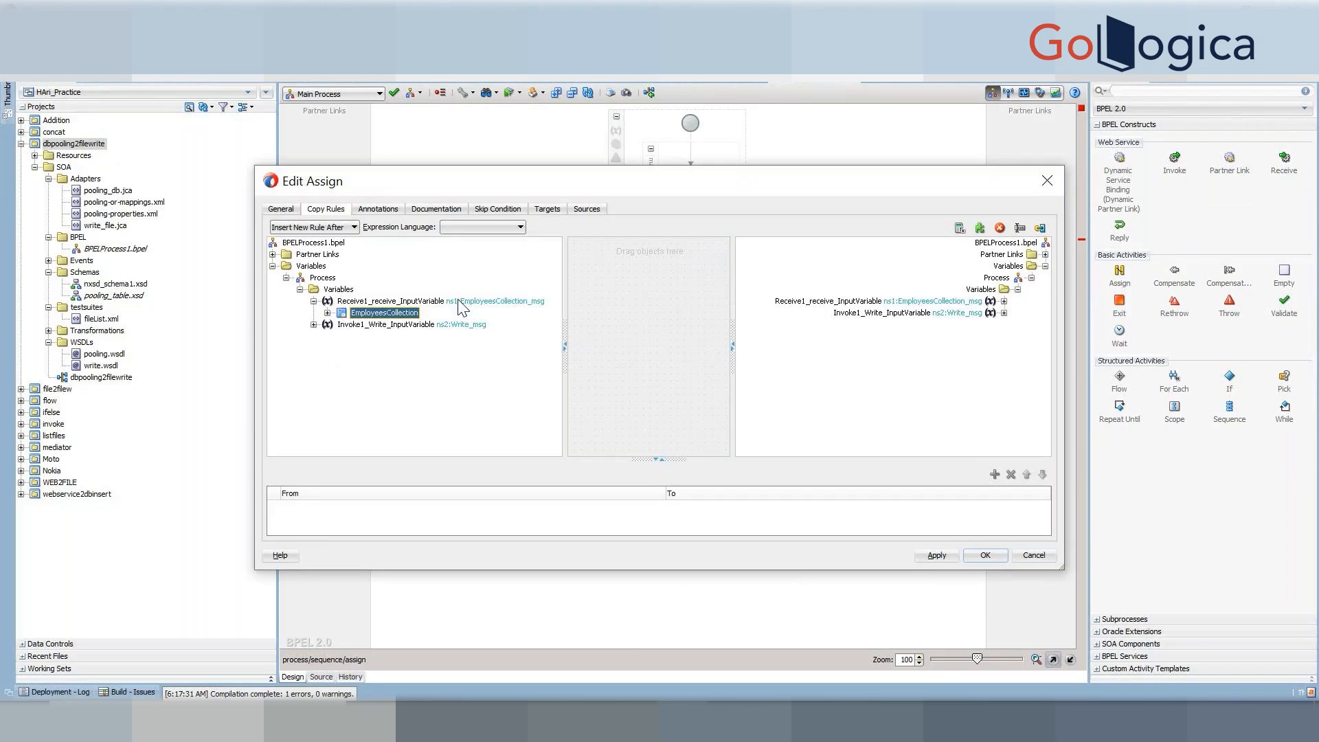
pyautogui.press('Right')
pyautogui.press('Right')
pyautogui.press('Right')
pyautogui.press('Right')
pyautogui.press('Right')
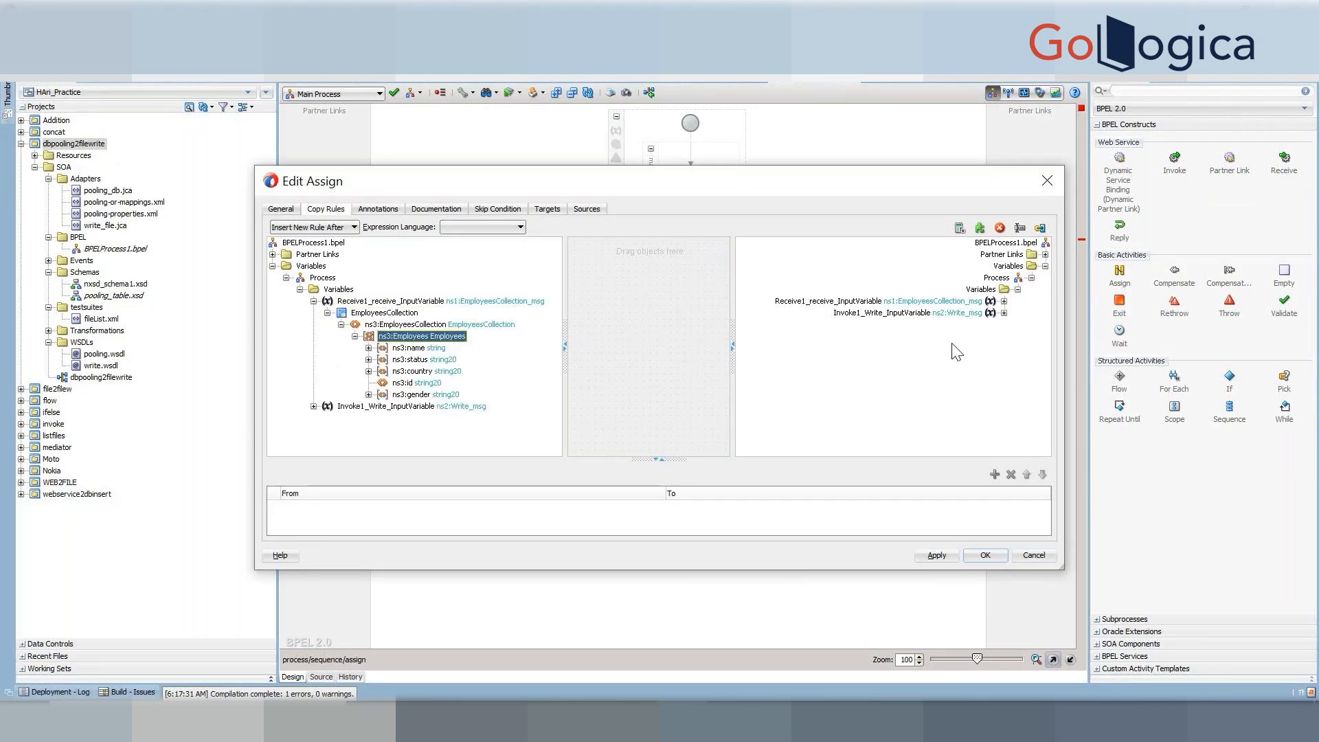
pyautogui.click(887, 314)
pyautogui.press('Right')
pyautogui.press('Right')
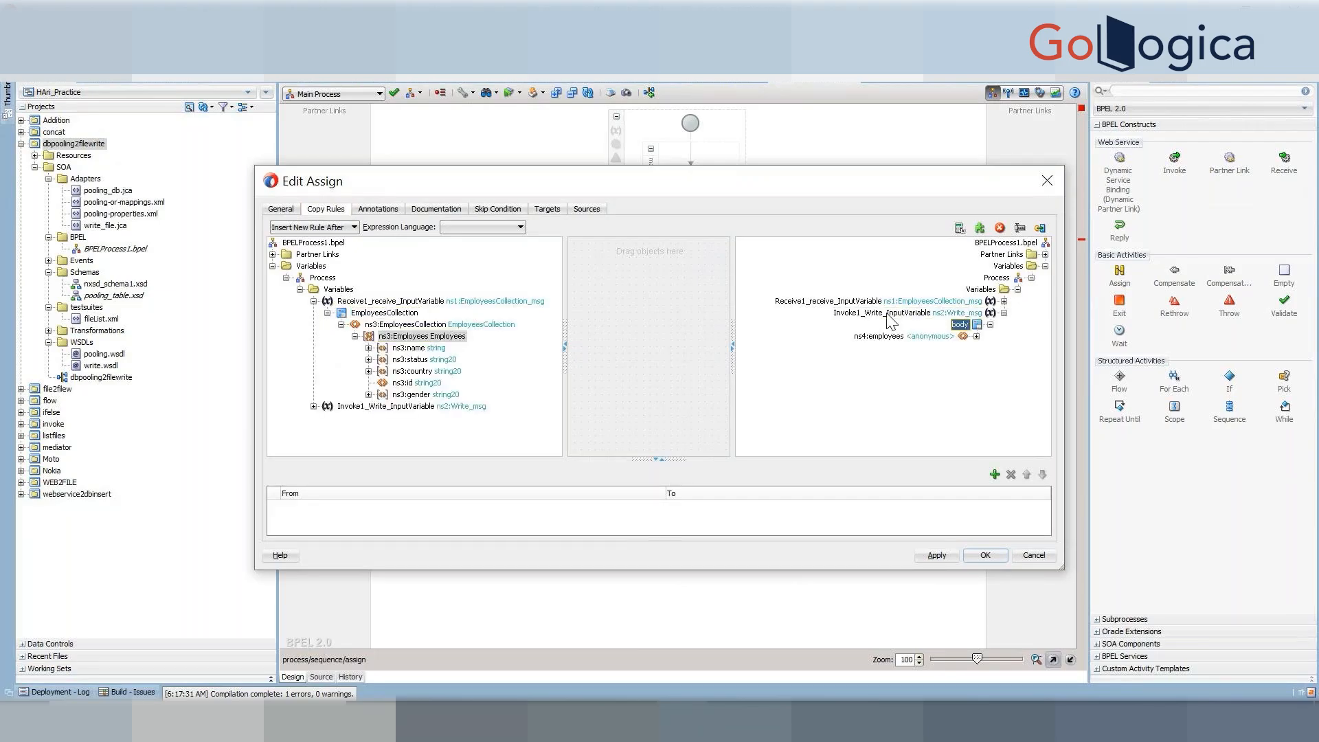
pyautogui.press('Right')
pyautogui.press('Right')
pyautogui.press('Right')
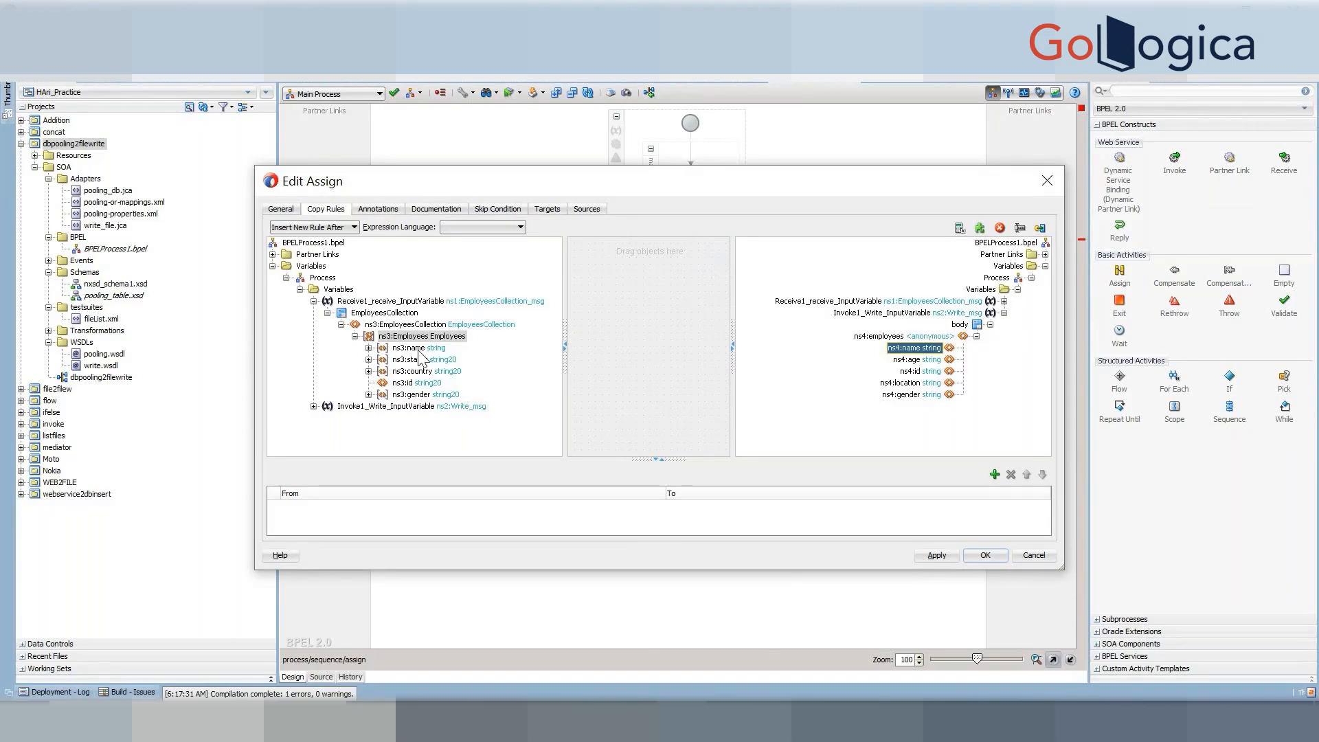
# Step: Map name, country, id and gender to the write variable's name, location, id and gender, copy id to age too, and accept the Assign
pyautogui.moveTo(419, 351); pyautogui.dragTo(905, 359)
pyautogui.moveTo(425, 360); pyautogui.dragTo(835, 383)
pyautogui.moveTo(420, 372); pyautogui.dragTo(905, 383)
pyautogui.moveTo(419, 386); pyautogui.dragTo(921, 371)
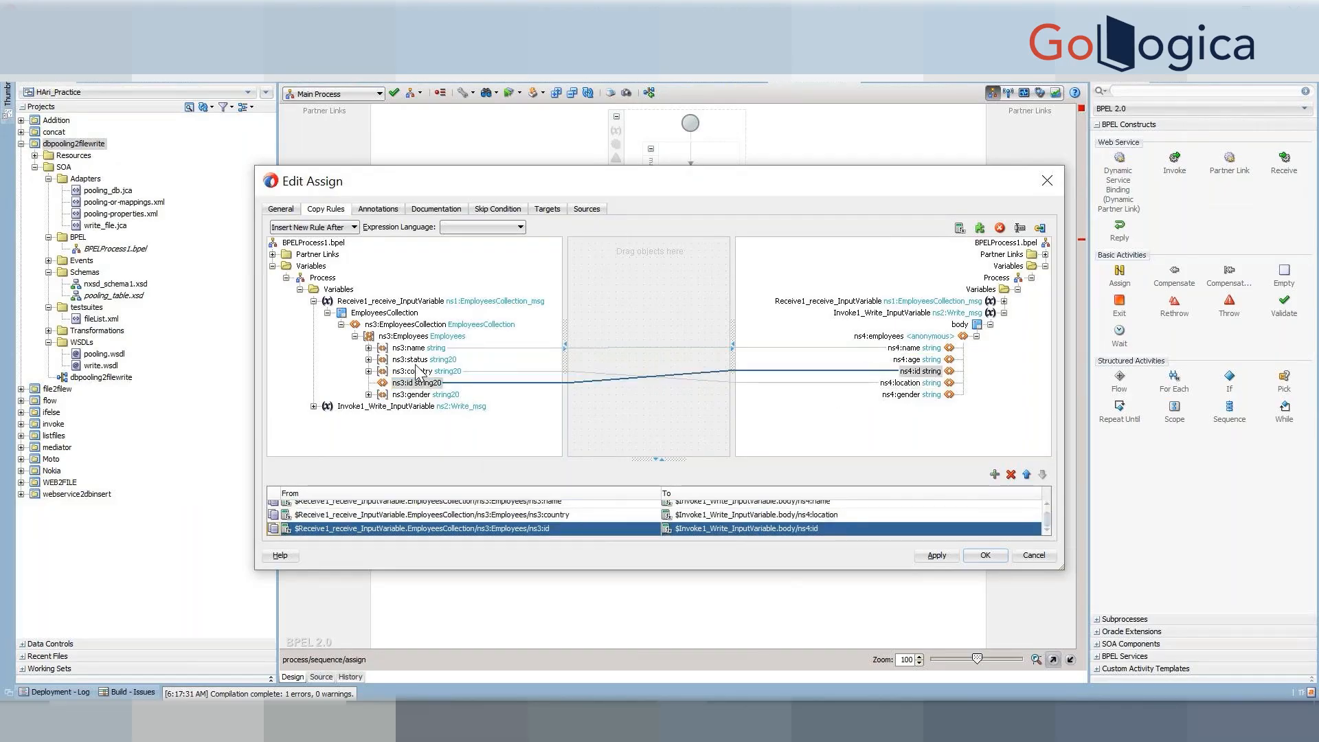
pyautogui.moveTo(421, 395); pyautogui.dragTo(905, 395)
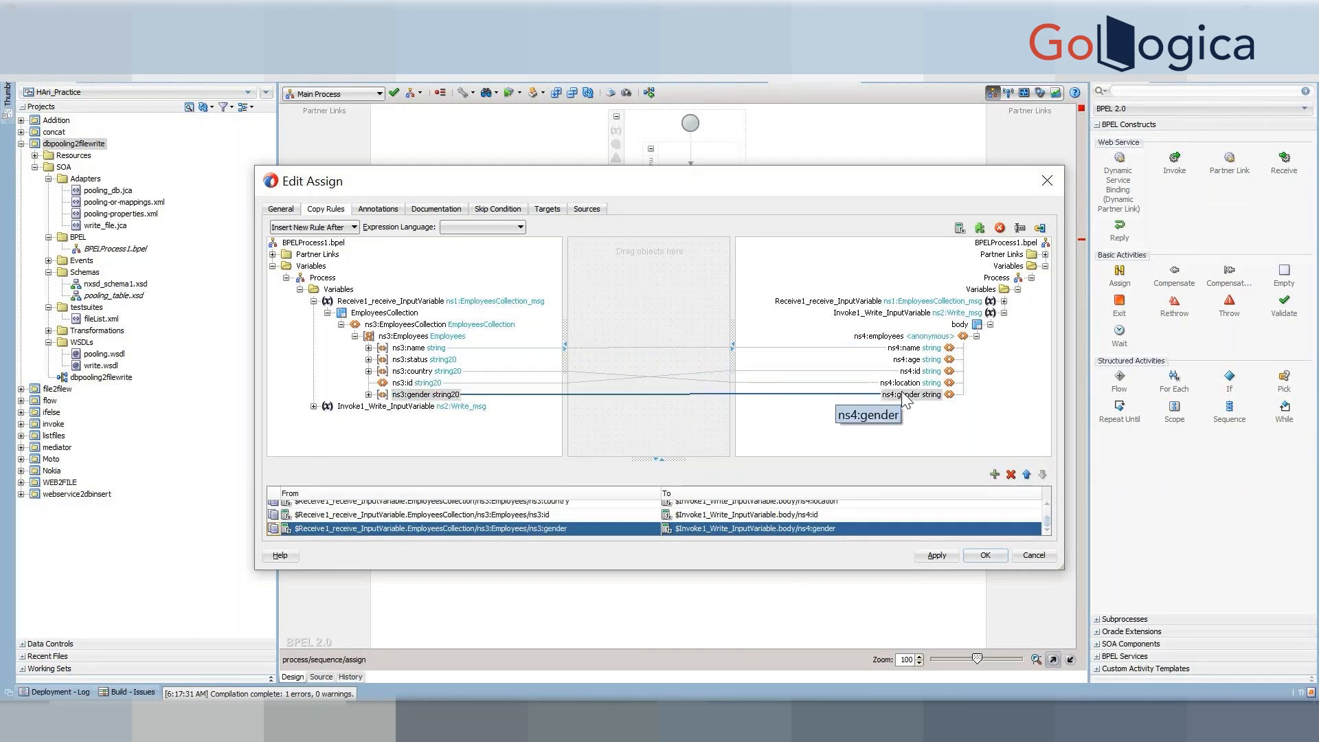
pyautogui.click(417, 383)
pyautogui.moveTo(418, 384); pyautogui.dragTo(916, 359)
pyautogui.click(986, 555)
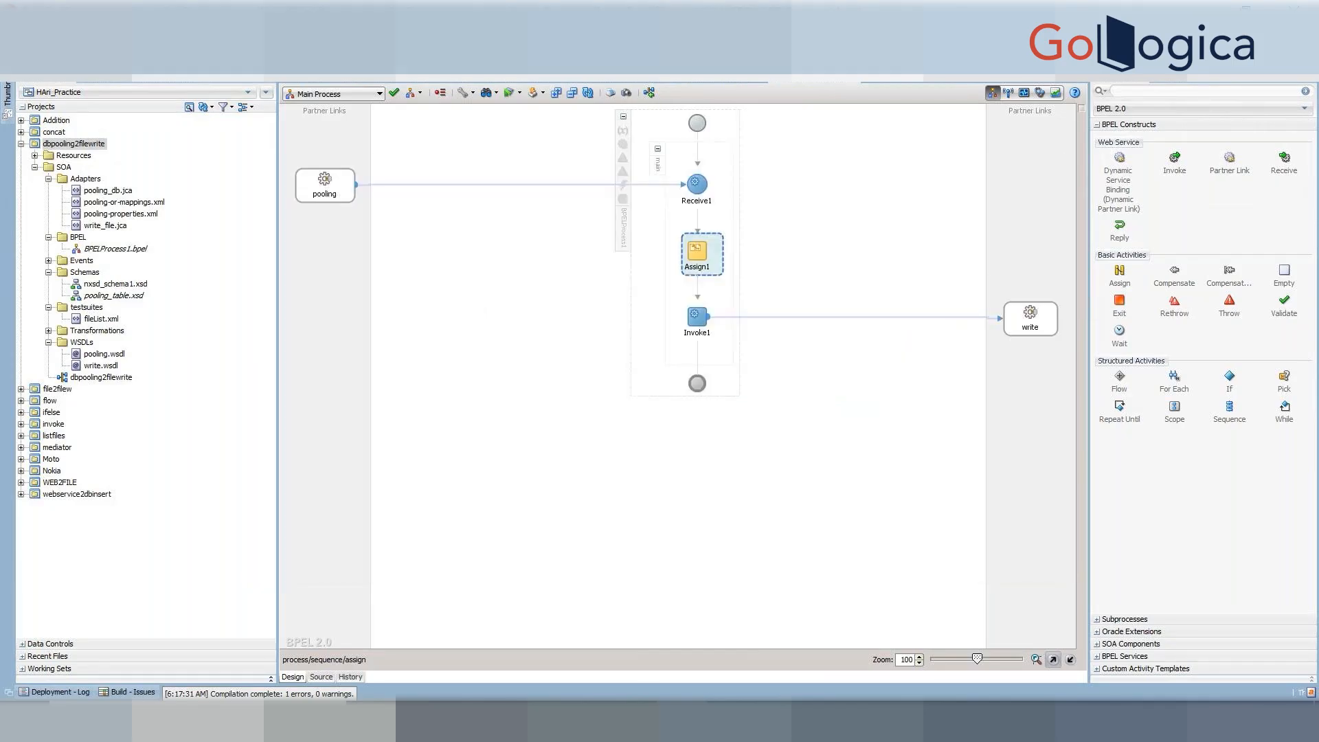
# Step: Save the process and deploy dbpooling2filewrite to IntegratedWebLogicServer, overwriting existing composites with the same revision ID
pyautogui.hotkey('ctrl', 's')
pyautogui.click(69, 144)
pyautogui.rightClick(68, 150)
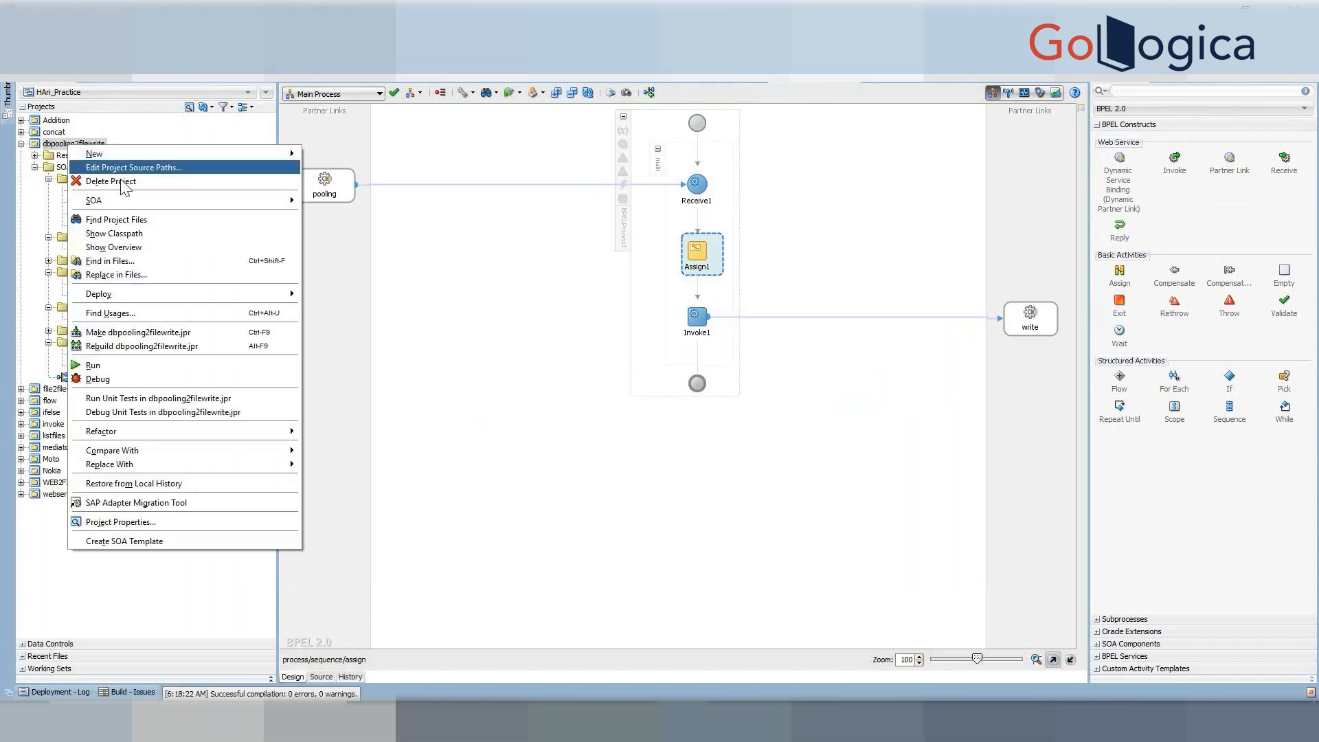
pyautogui.moveTo(254, 294)
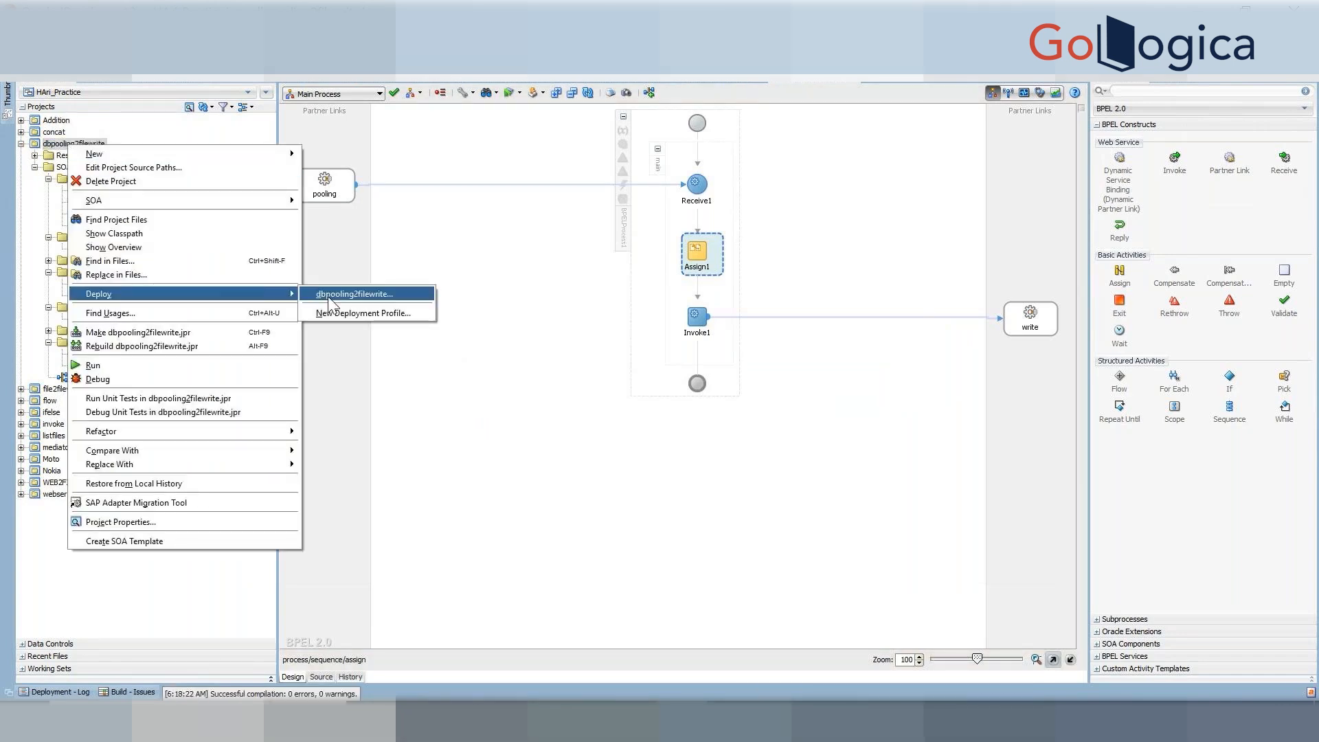
pyautogui.click(354, 294)
pyautogui.click(760, 538)
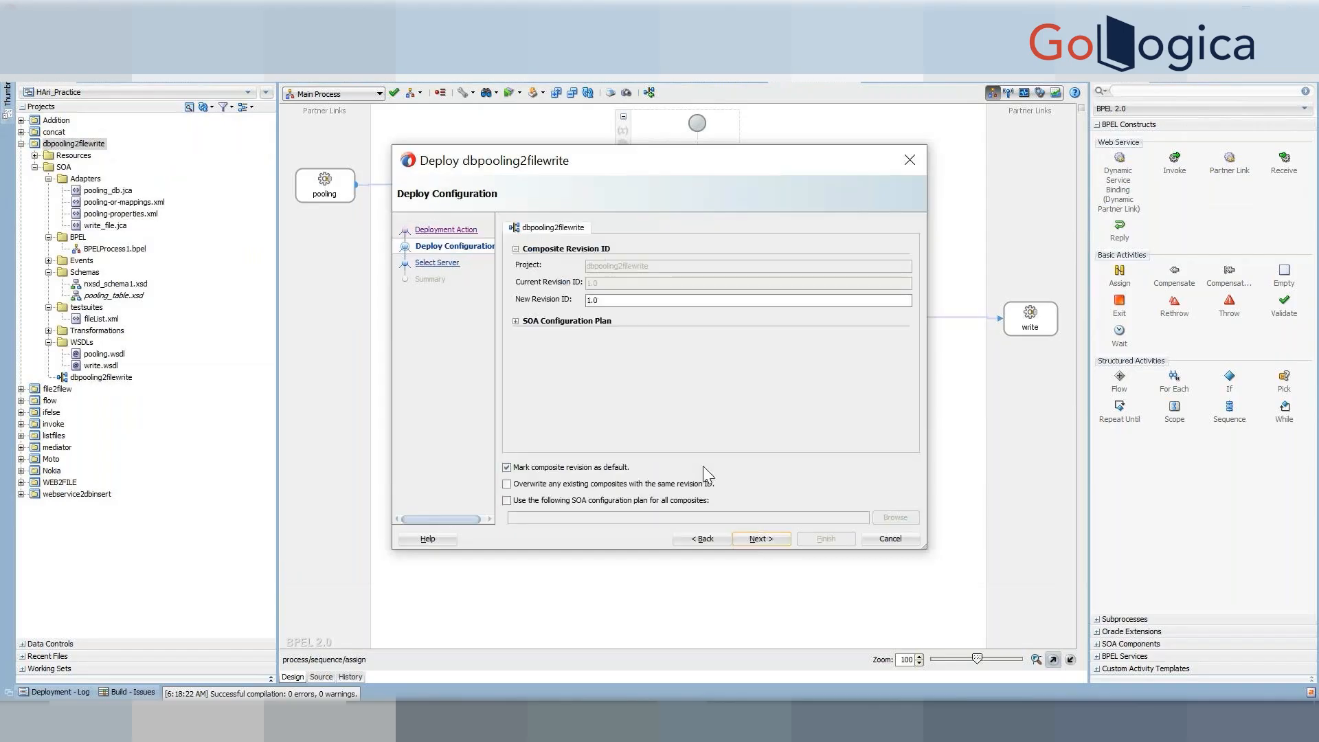
pyautogui.click(682, 485)
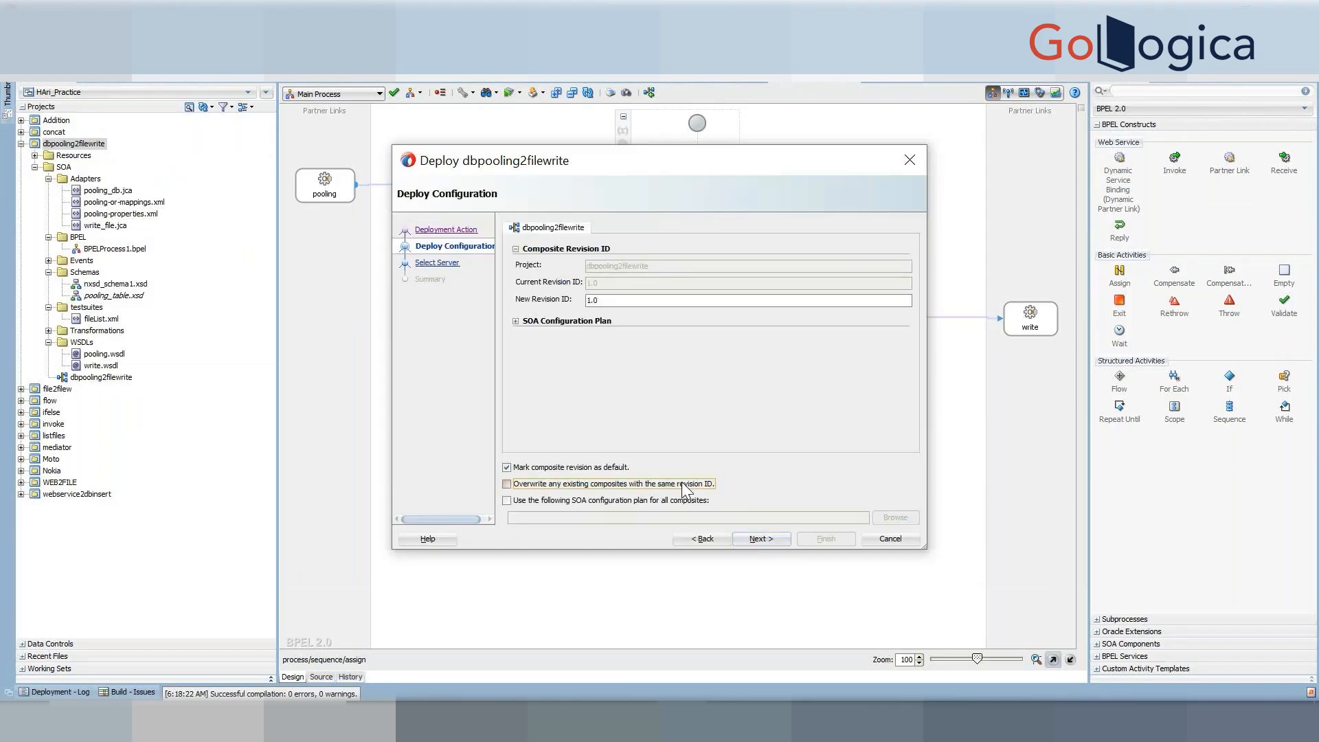
pyautogui.click(760, 539)
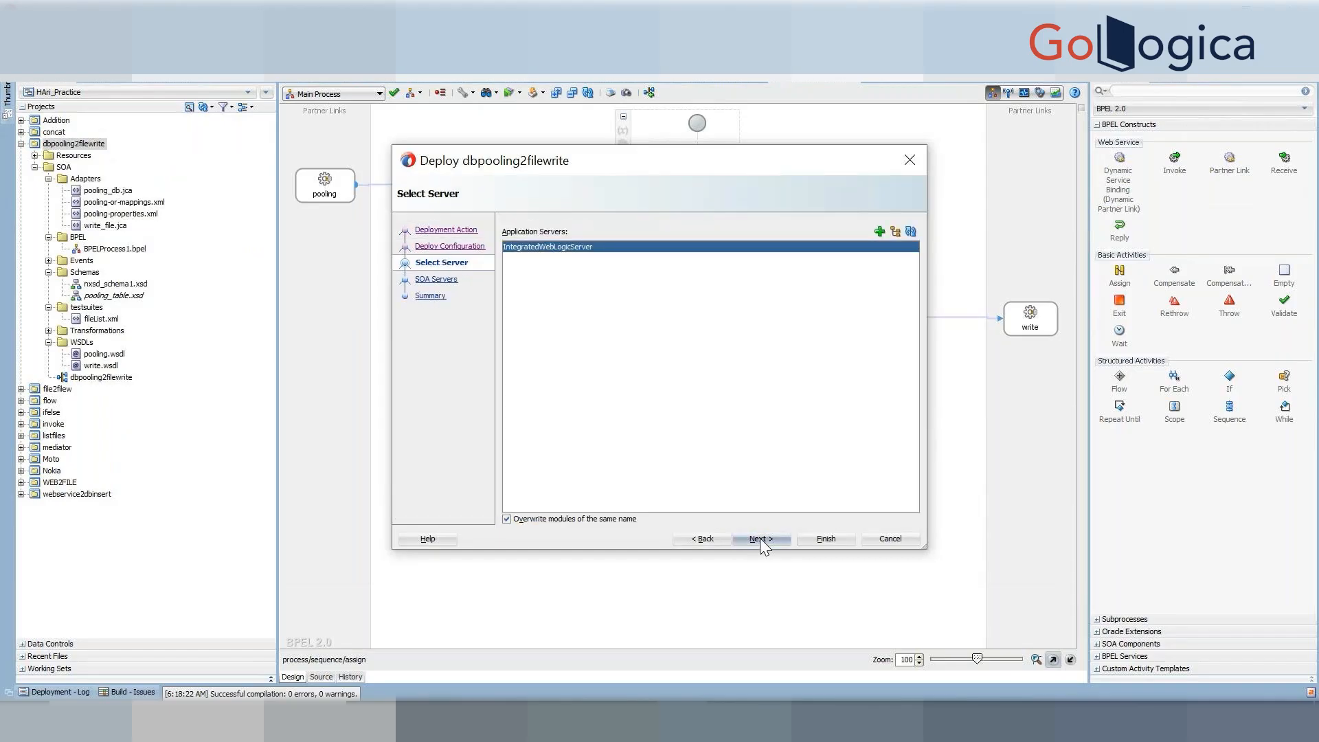
pyautogui.click(760, 539)
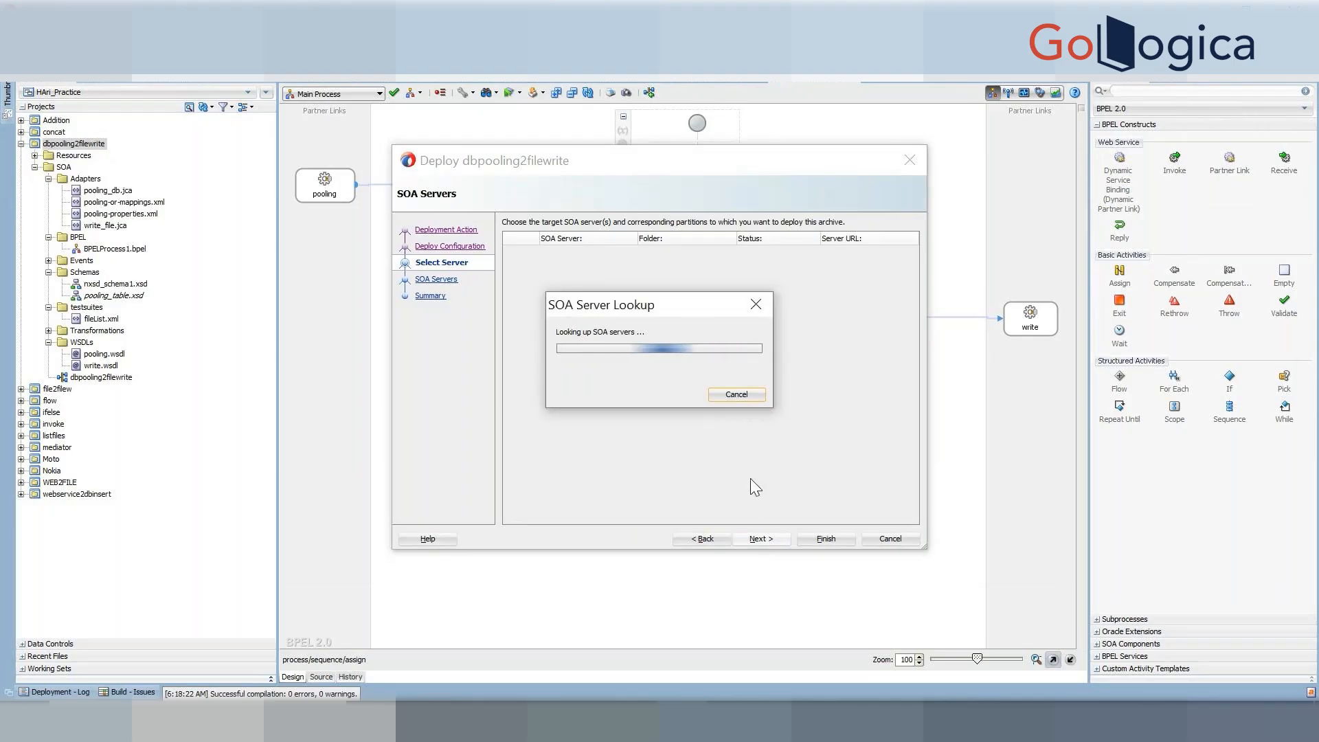
pyautogui.click(756, 539)
pyautogui.click(826, 539)
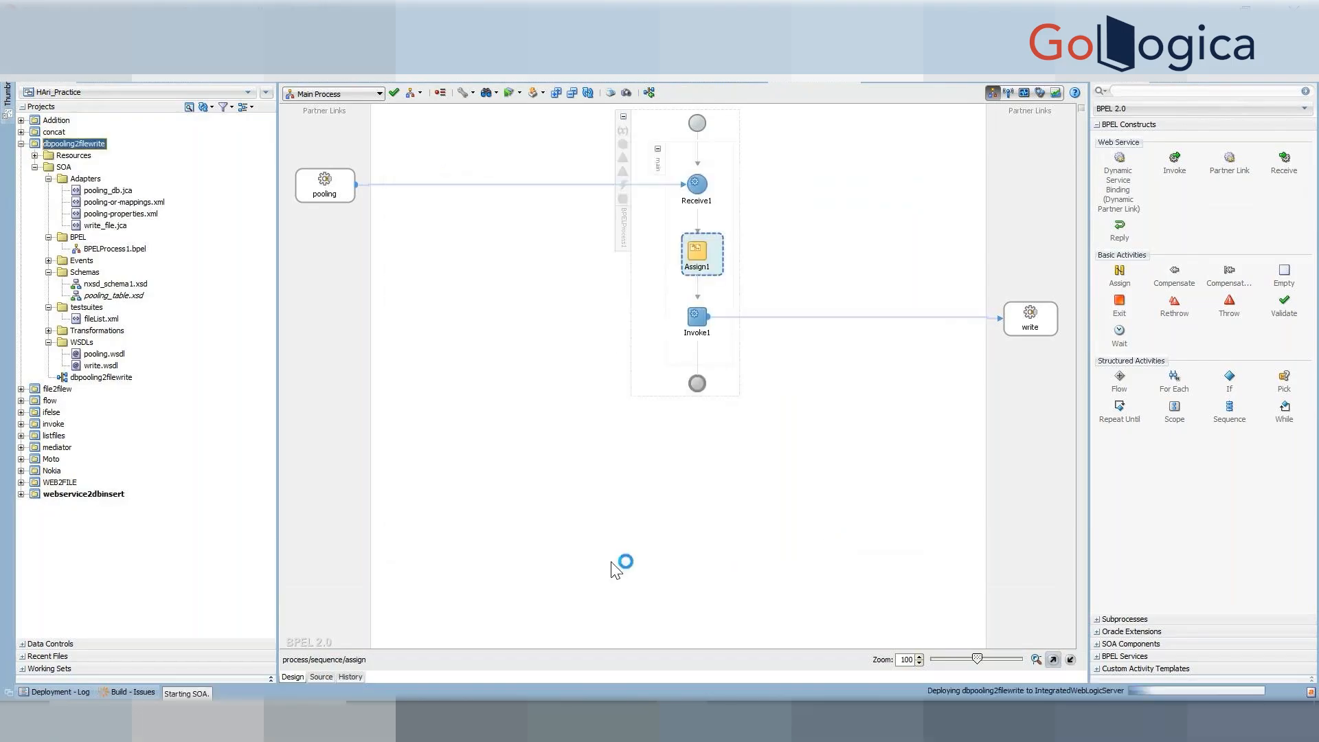
# Step: Check the deployment log and refresh the EMPLOYEES table data to examine the STATUS column
pyautogui.moveTo(784, 720)
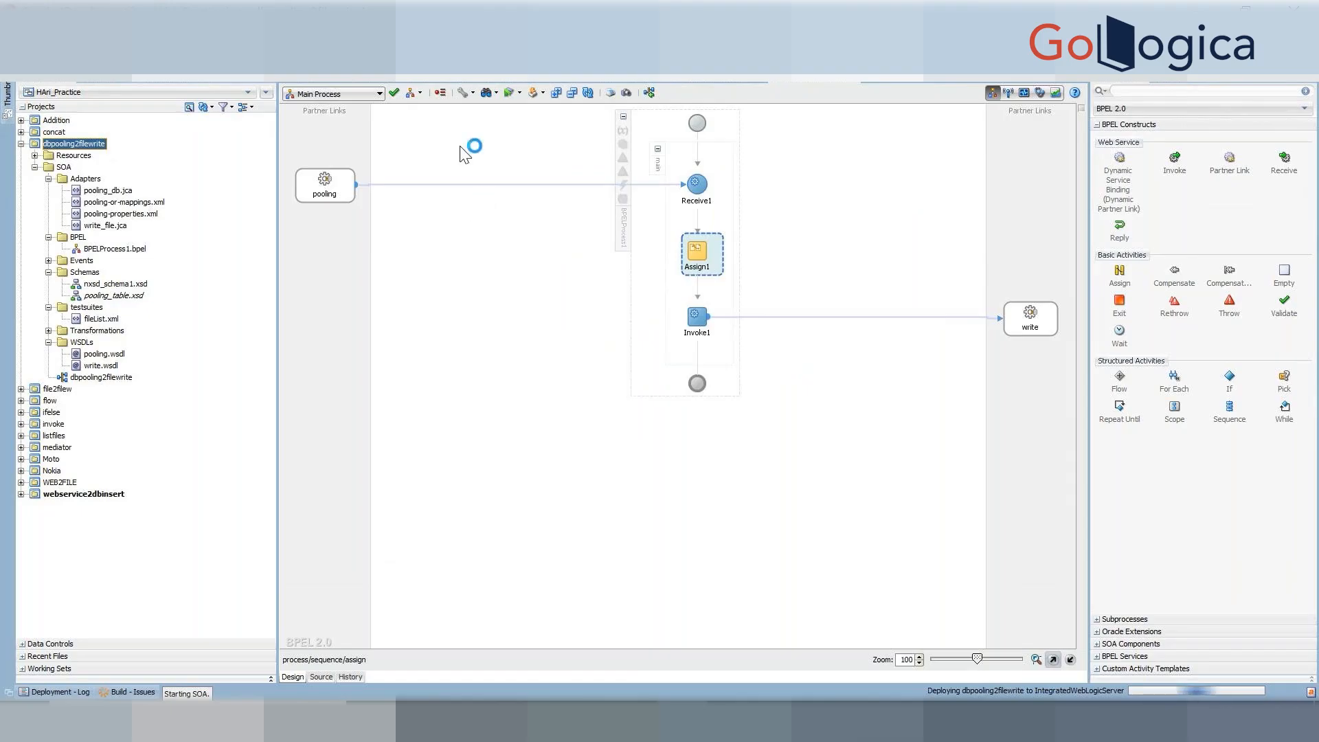
pyautogui.click(39, 694)
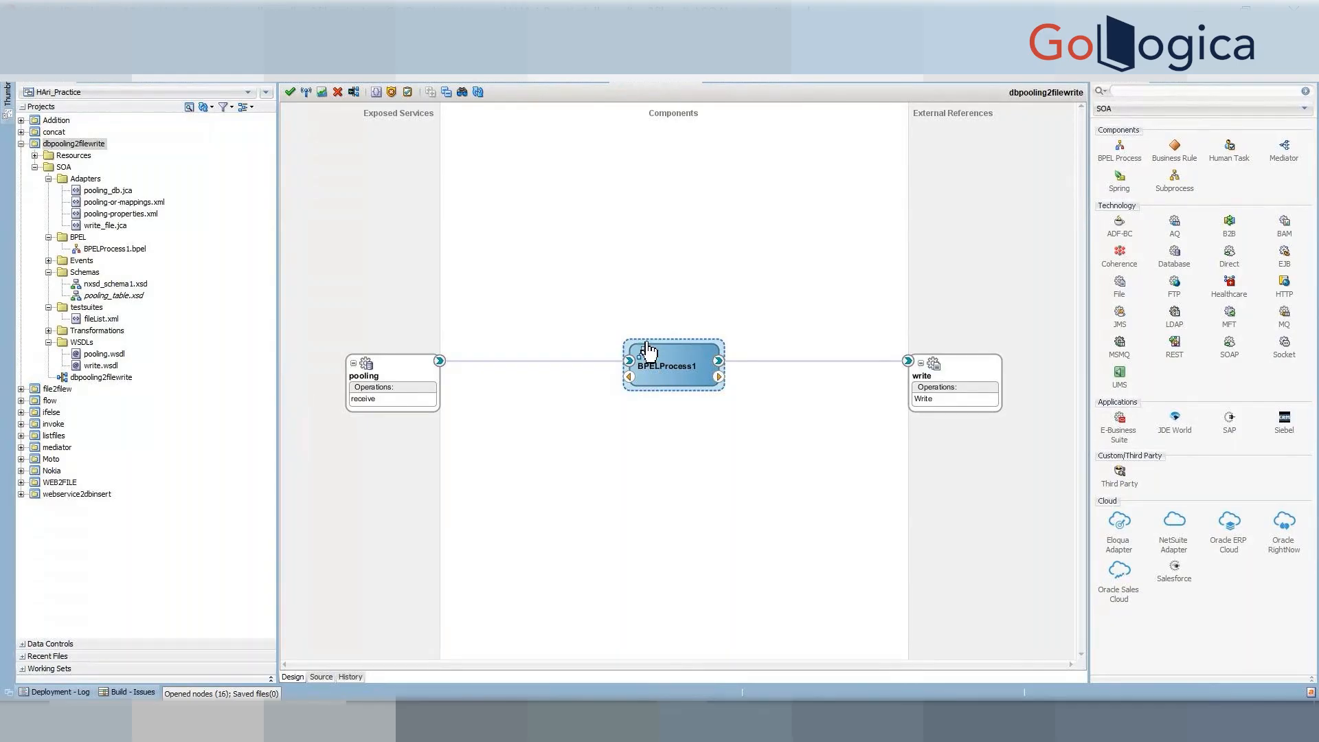
pyautogui.click(73, 685)
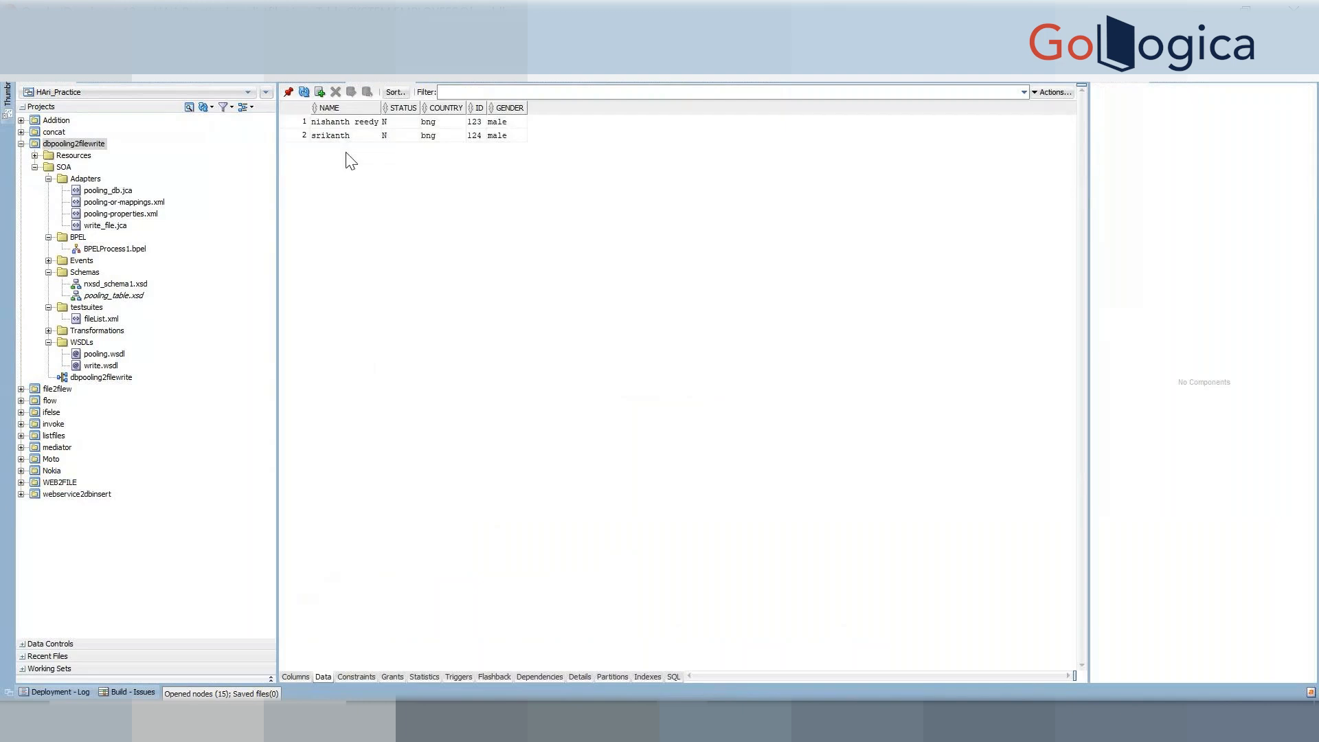
pyautogui.click(305, 92)
# Step: Switch to File Explorer, locate dbwrite in the write folder on drive D to check the output, and return to JDeveloper
pyautogui.click(436, 725)
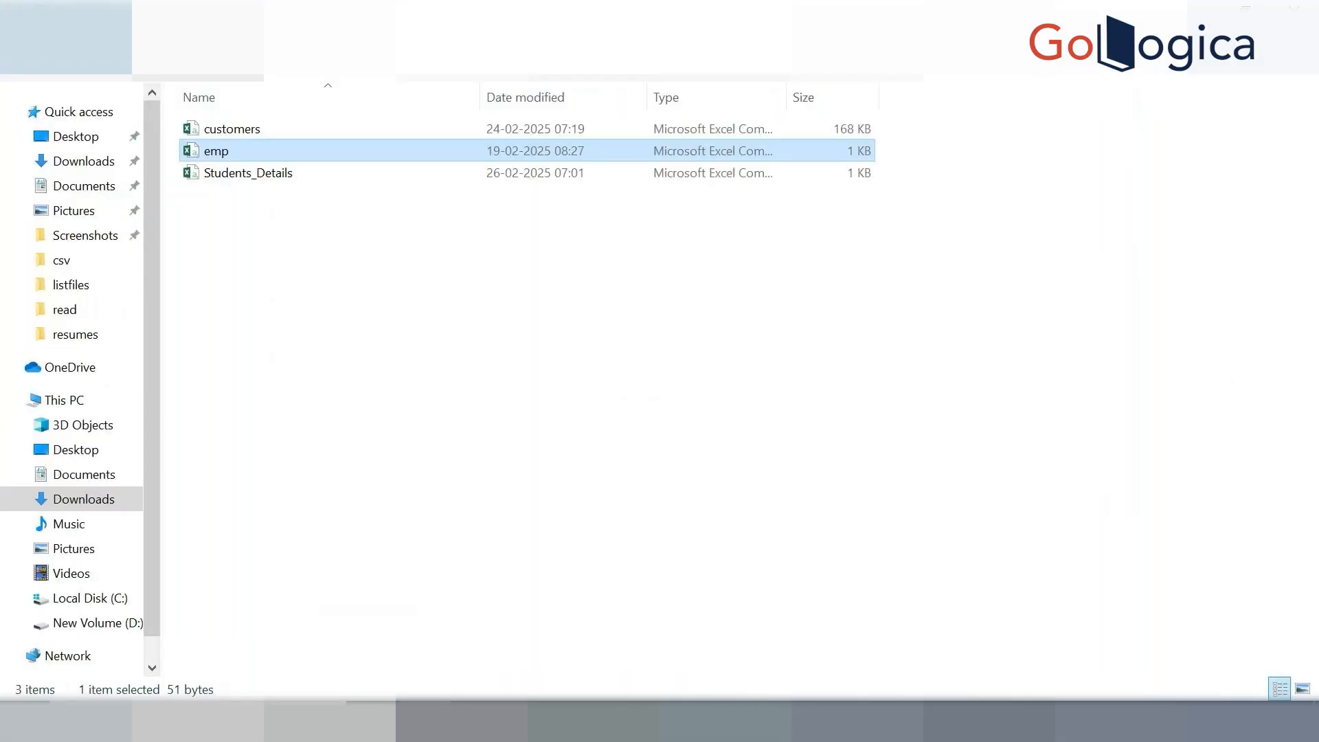
pyautogui.click(80, 169)
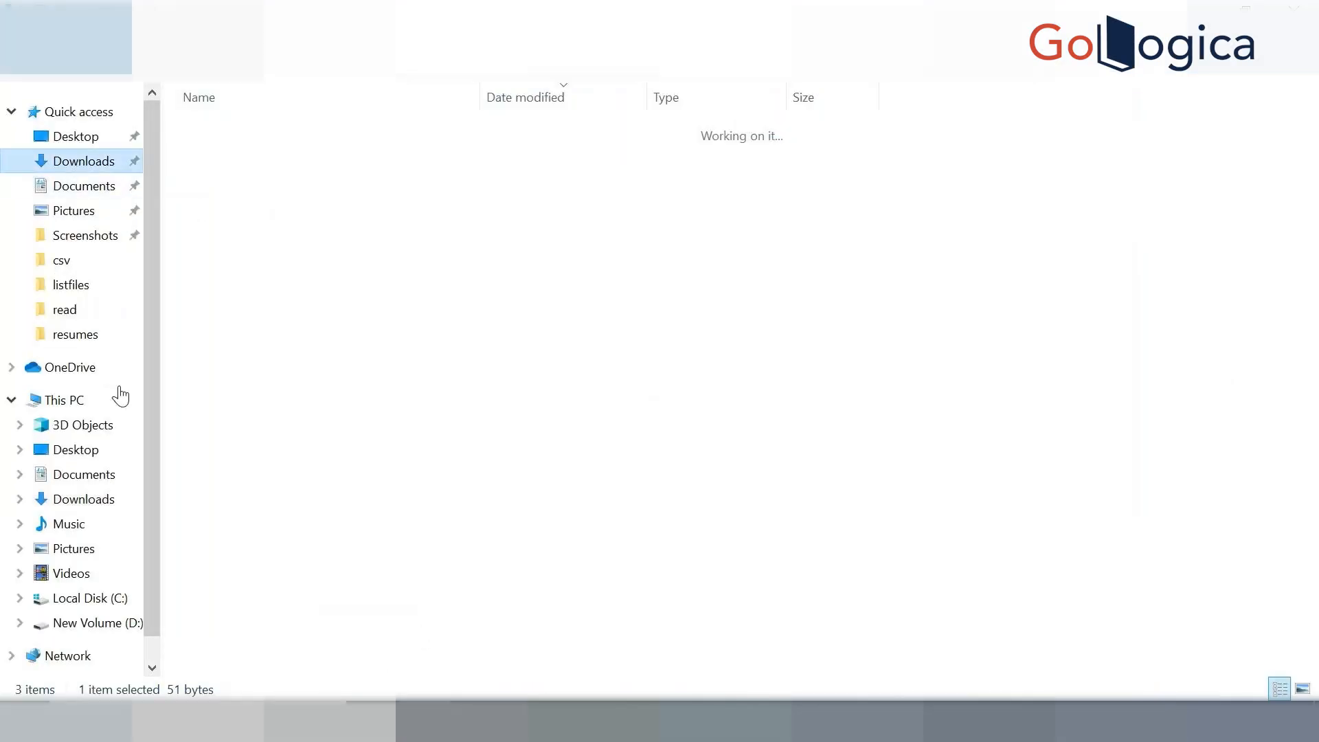
pyautogui.click(117, 625)
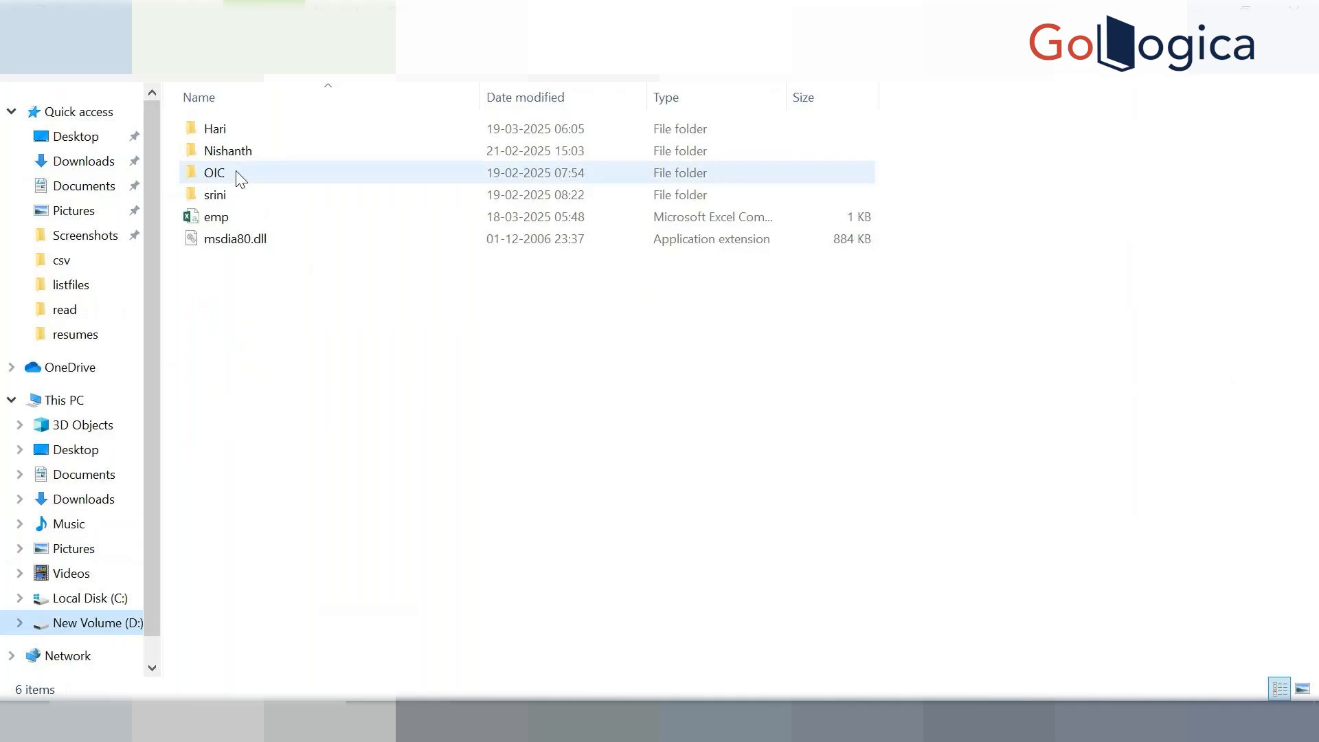
pyautogui.doubleClick(235, 133)
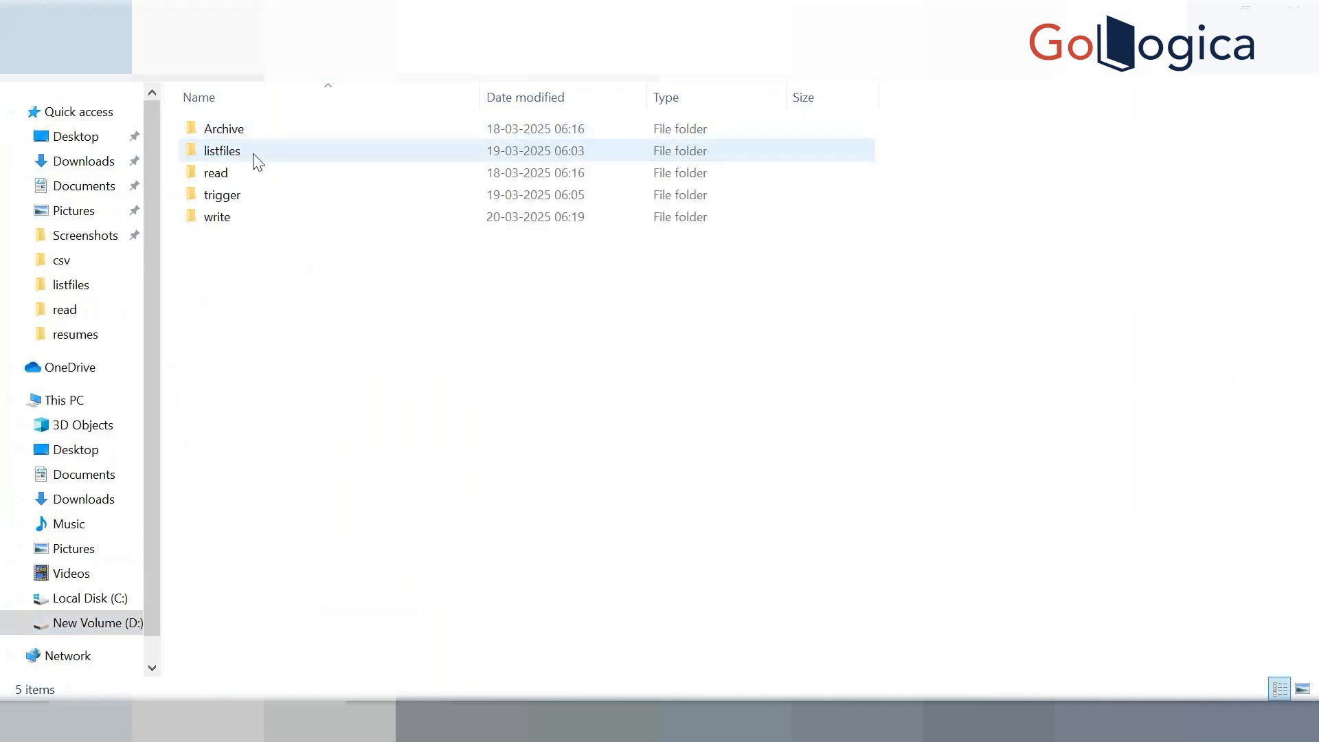
pyautogui.doubleClick(261, 220)
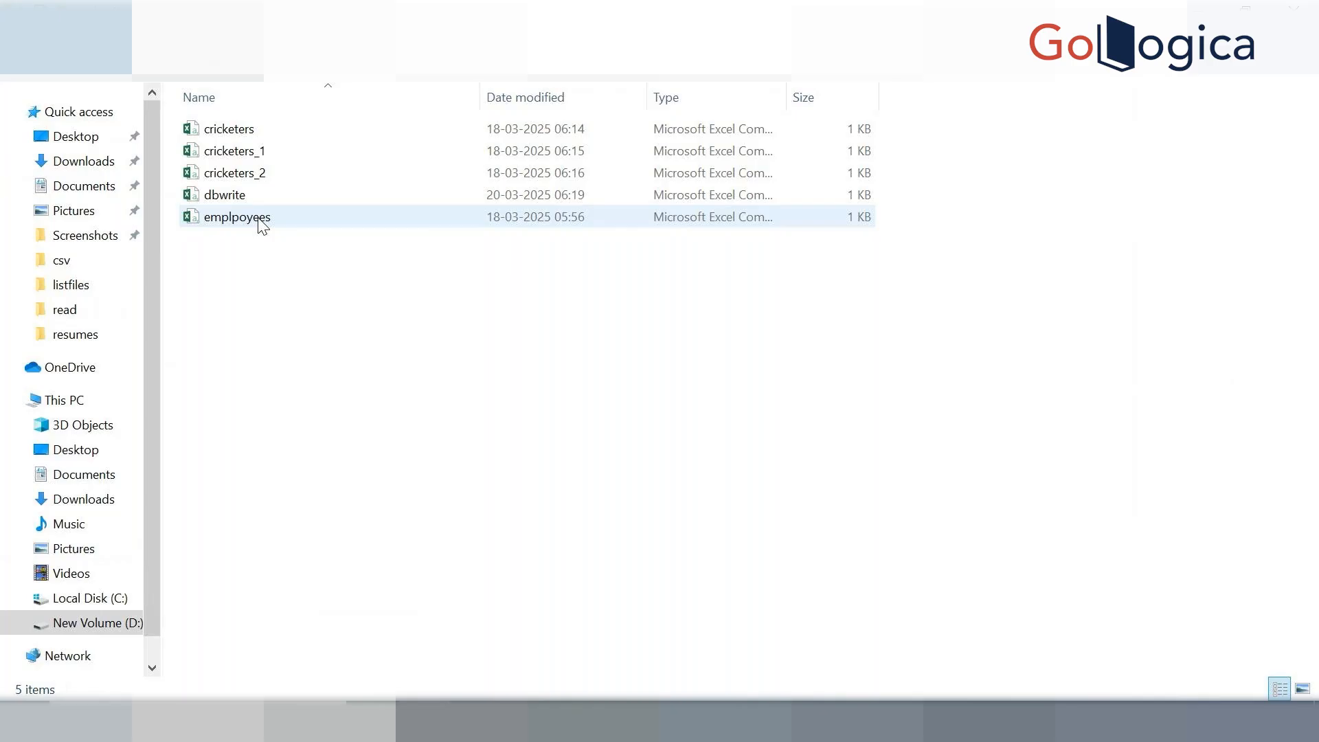
pyautogui.click(249, 197)
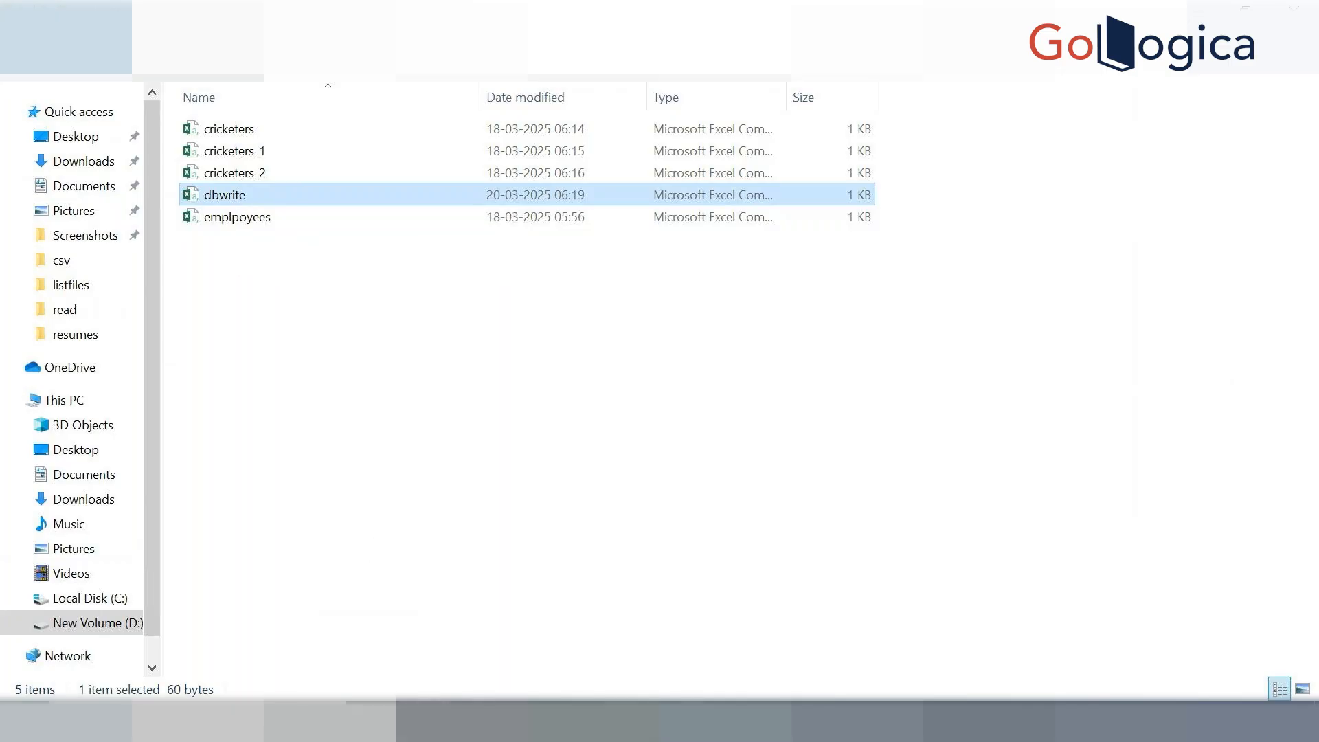
pyautogui.click(700, 724)
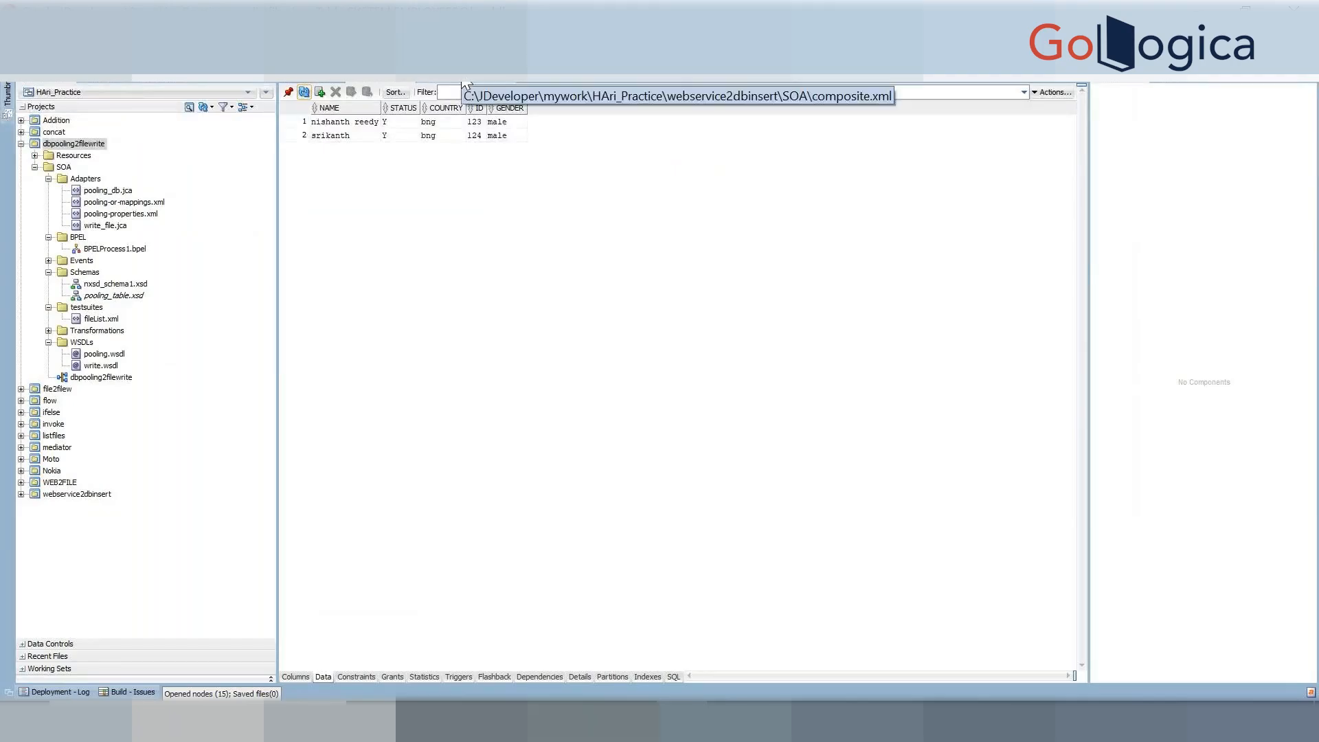
# Step: Close the BPELProcess1 editor without saving the added Catch branch, and collapse the dbpooling2filewrite project
pyautogui.click(762, 87)
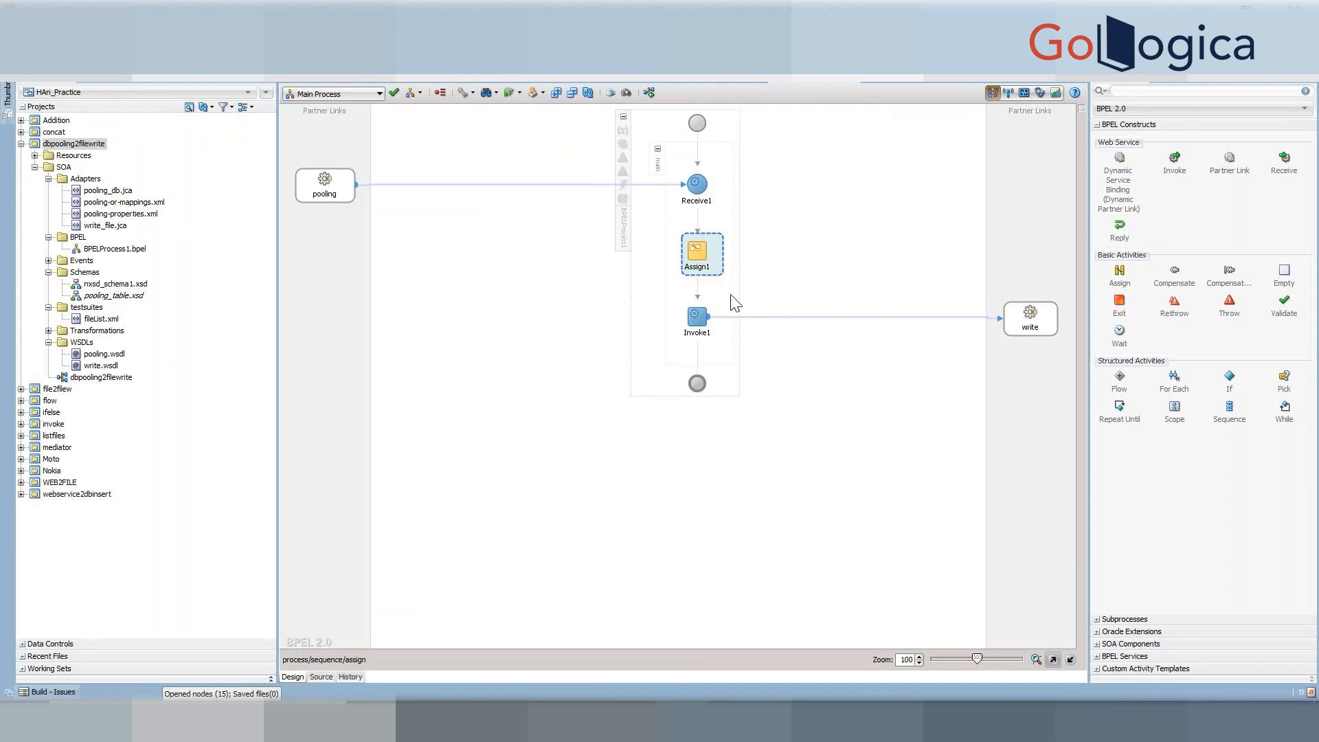
pyautogui.click(630, 166)
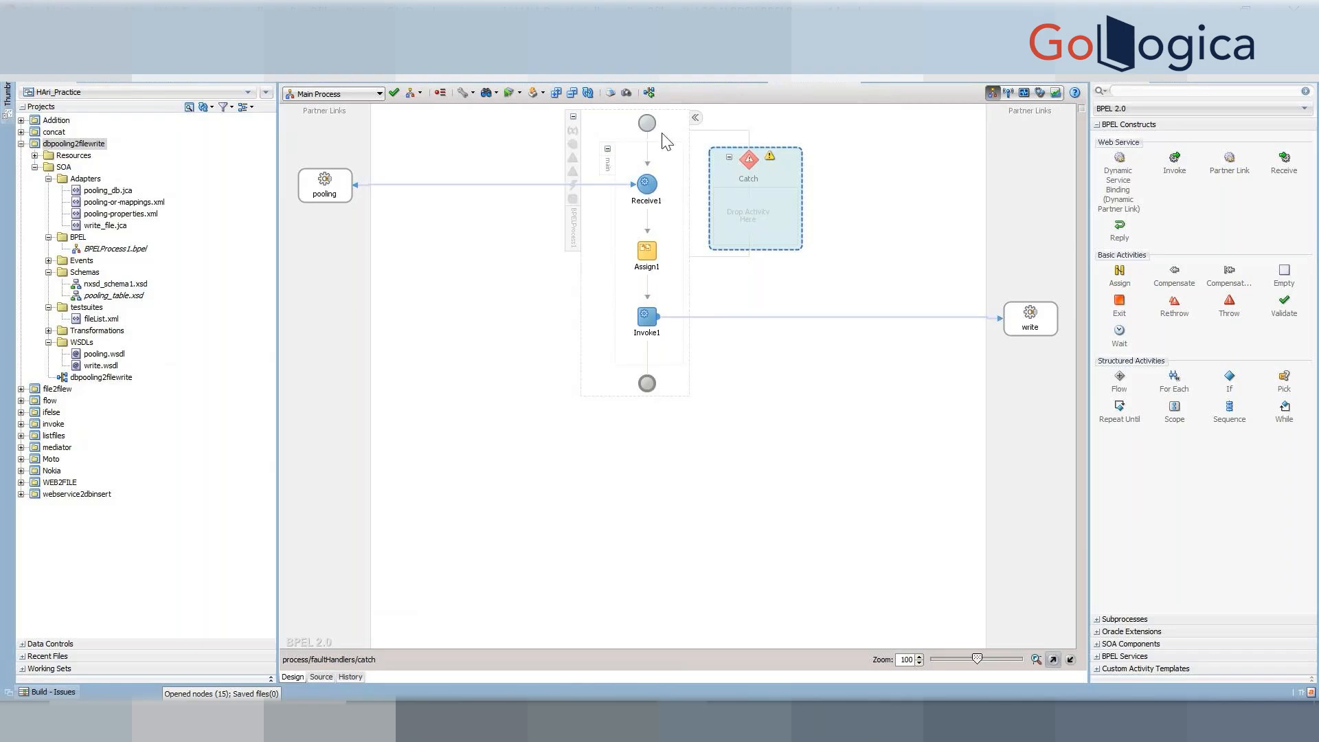
pyautogui.click(858, 85)
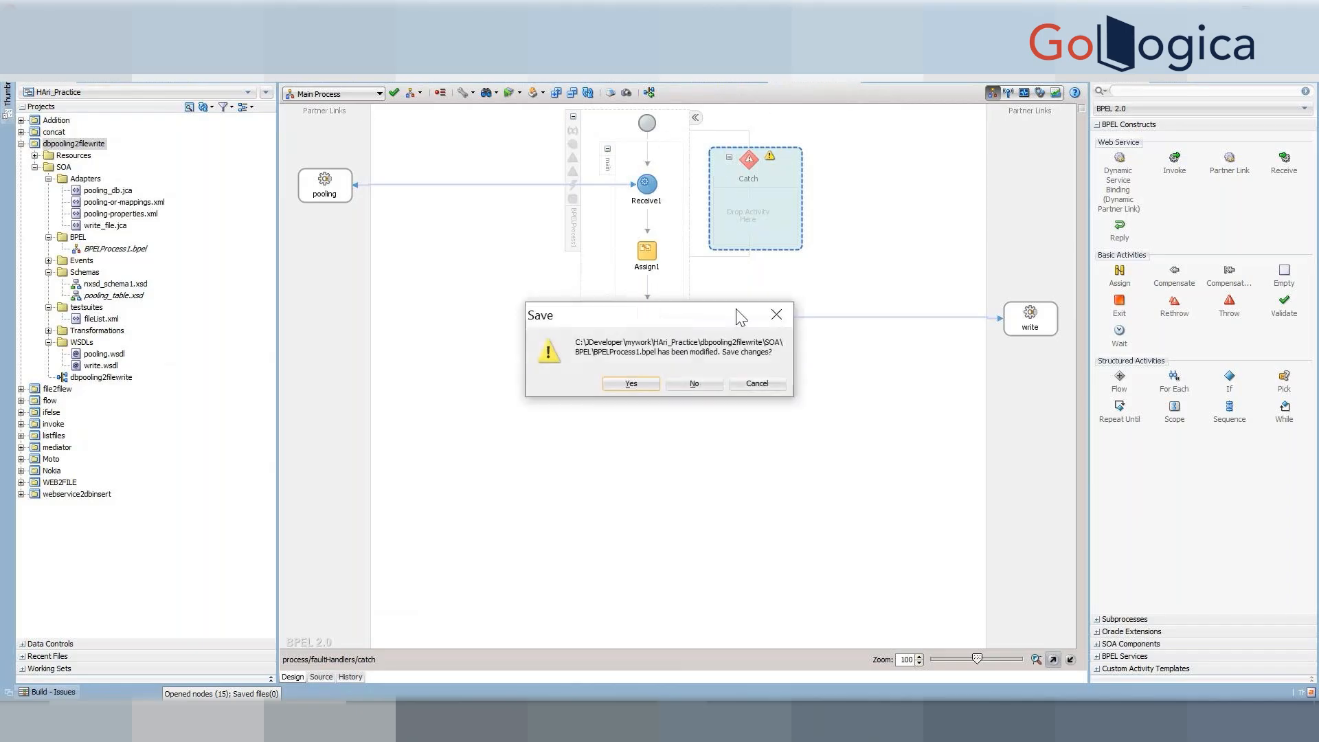
pyautogui.click(693, 385)
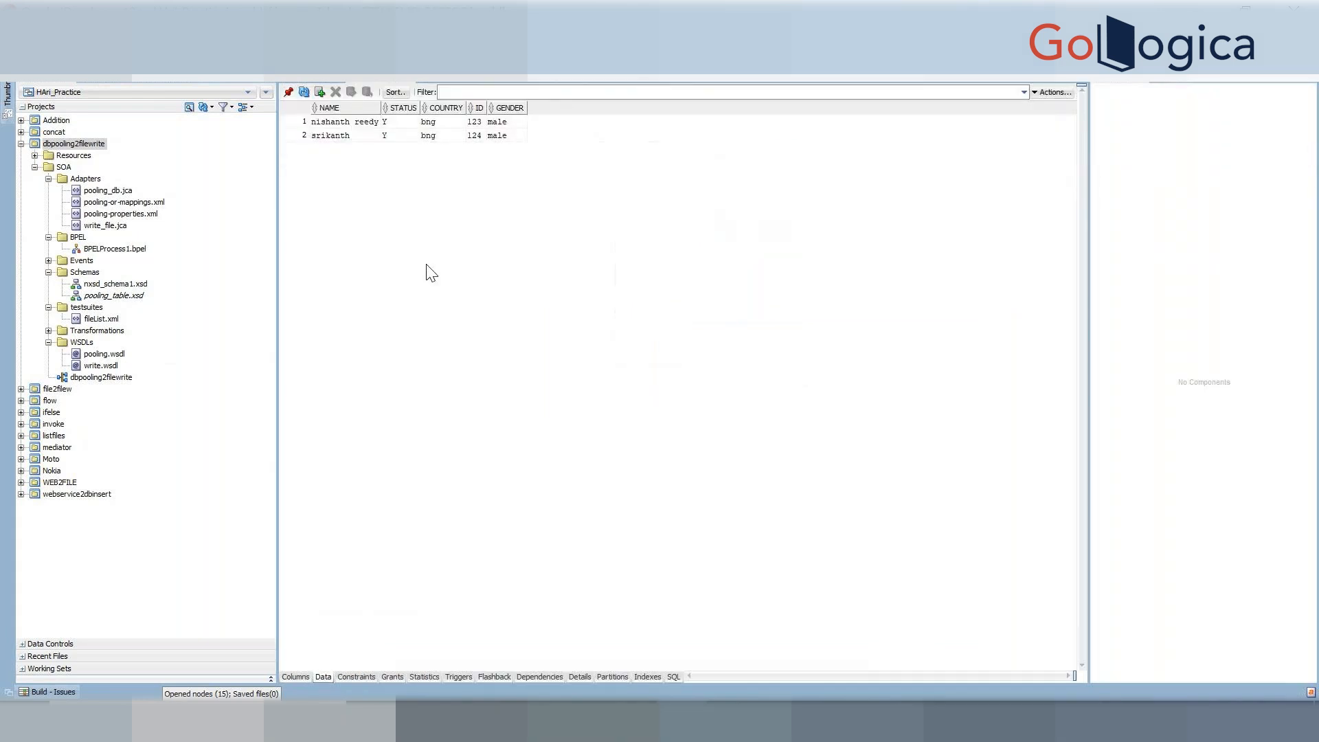
pyautogui.click(21, 144)
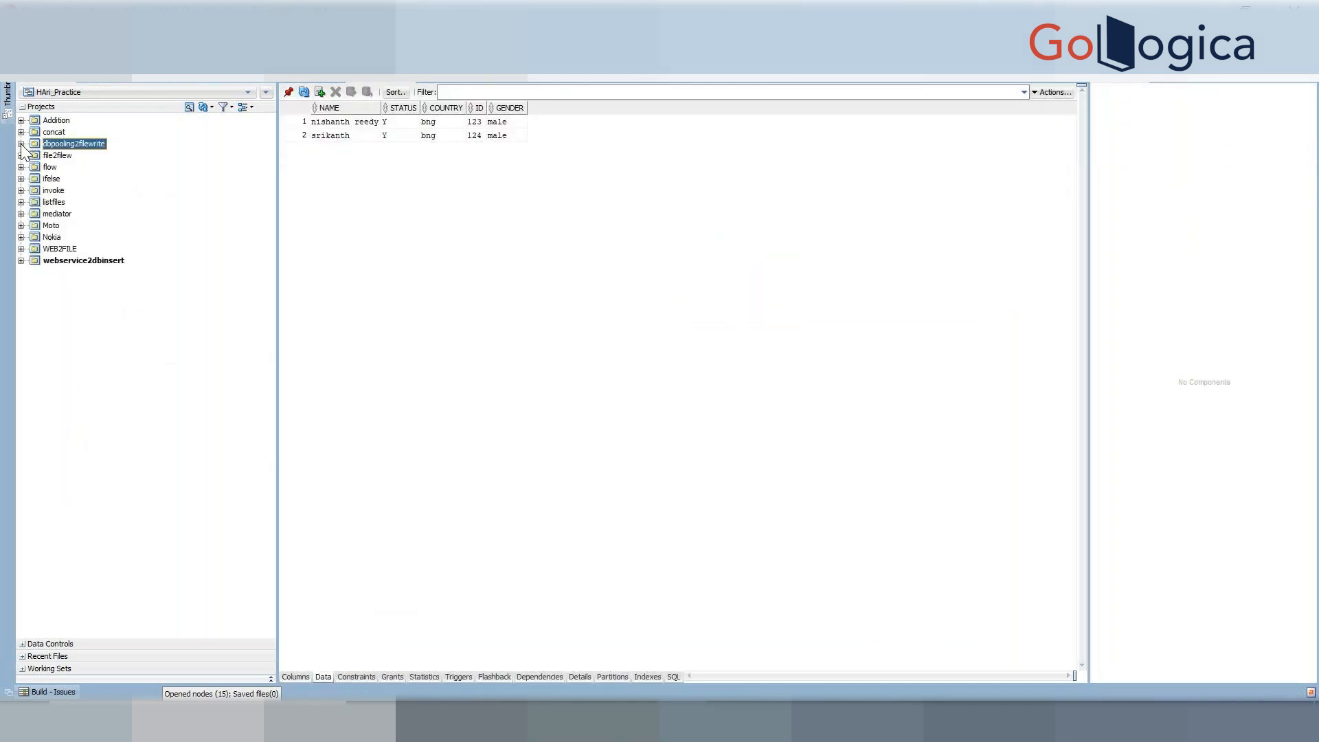